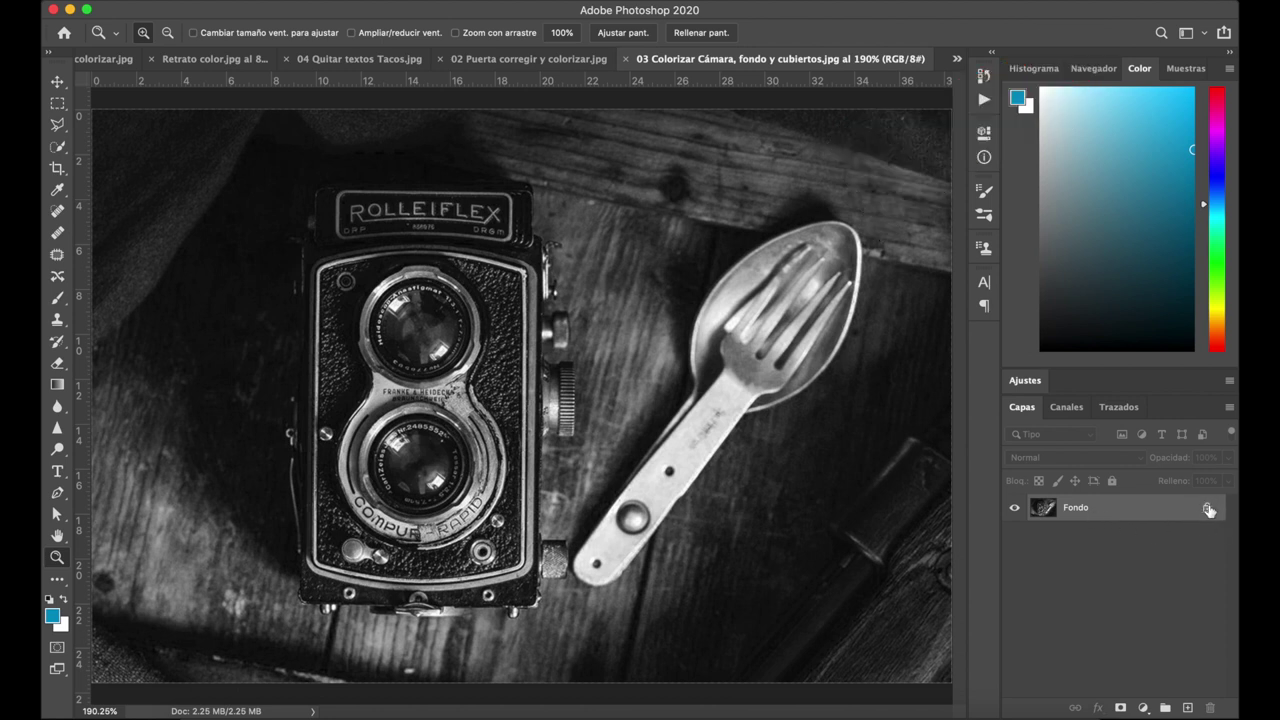
Convert the Fondo background into unlocked layer Capa 0 and add empty layer Capa 1 above it
{"action": "double_click", "coordinate": [1146, 509]}
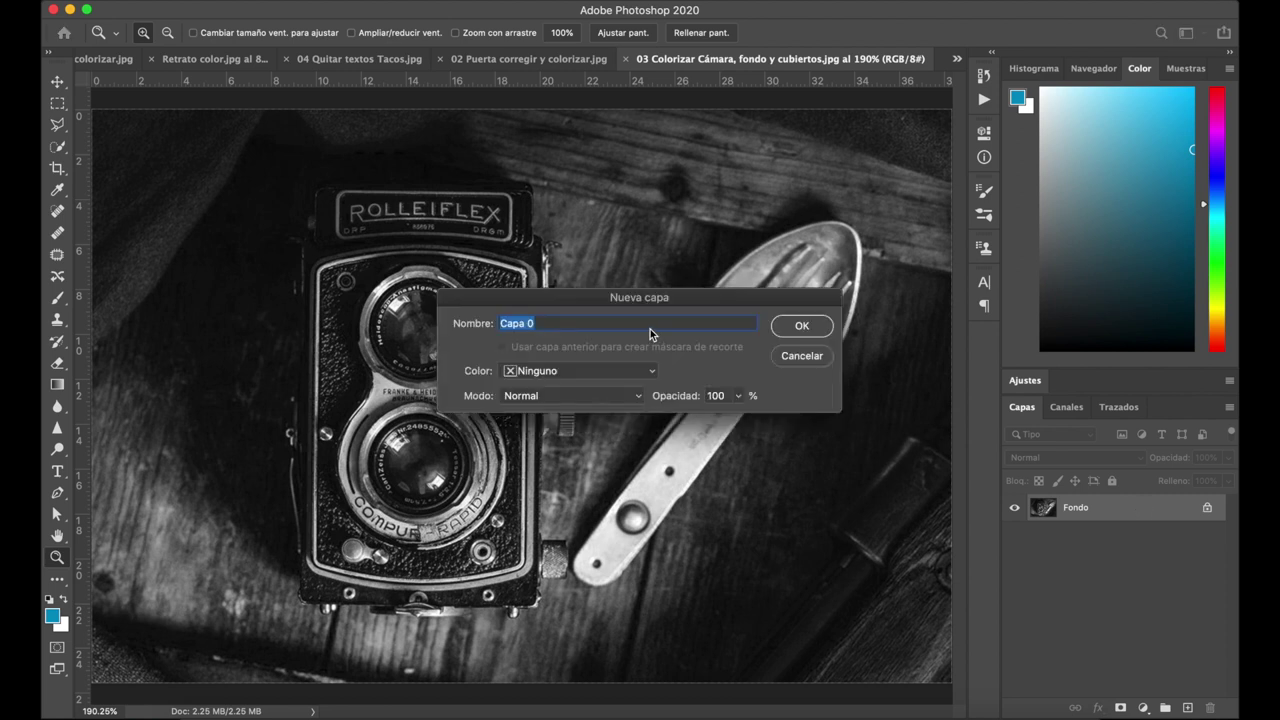
{"action": "left_click", "coordinate": [800, 327]}
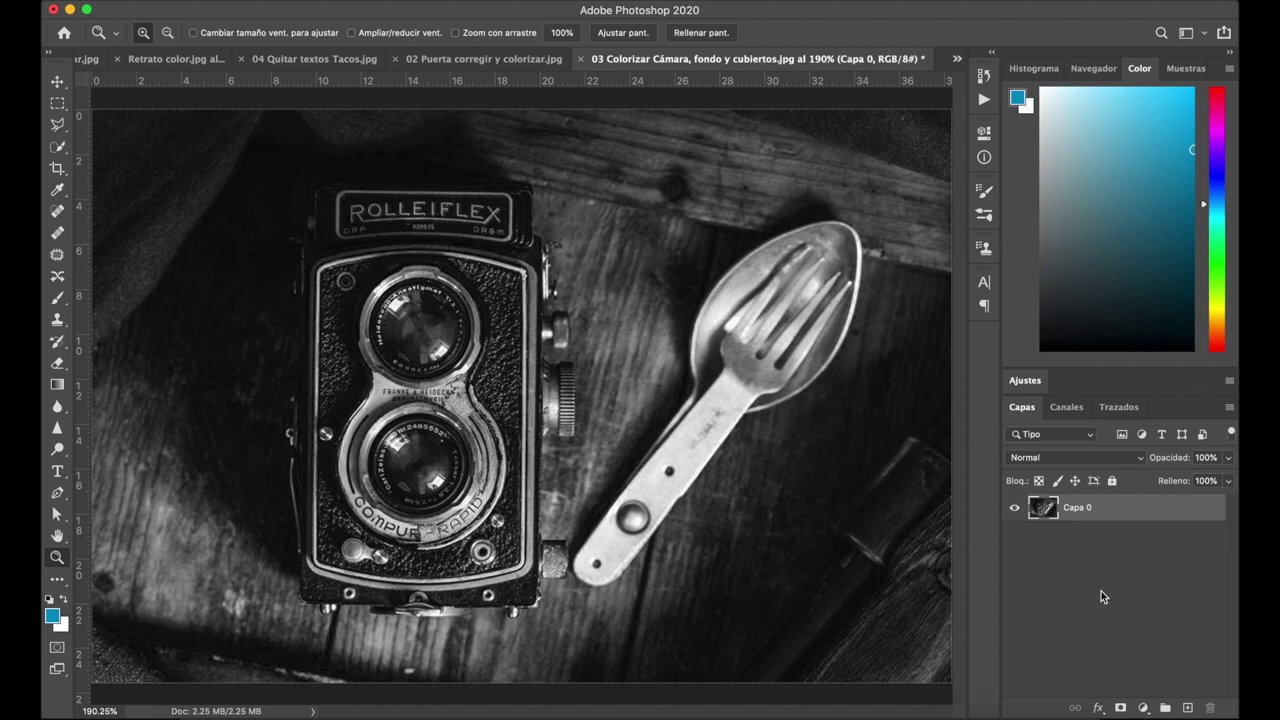
{"action": "left_click", "coordinate": [1188, 709]}
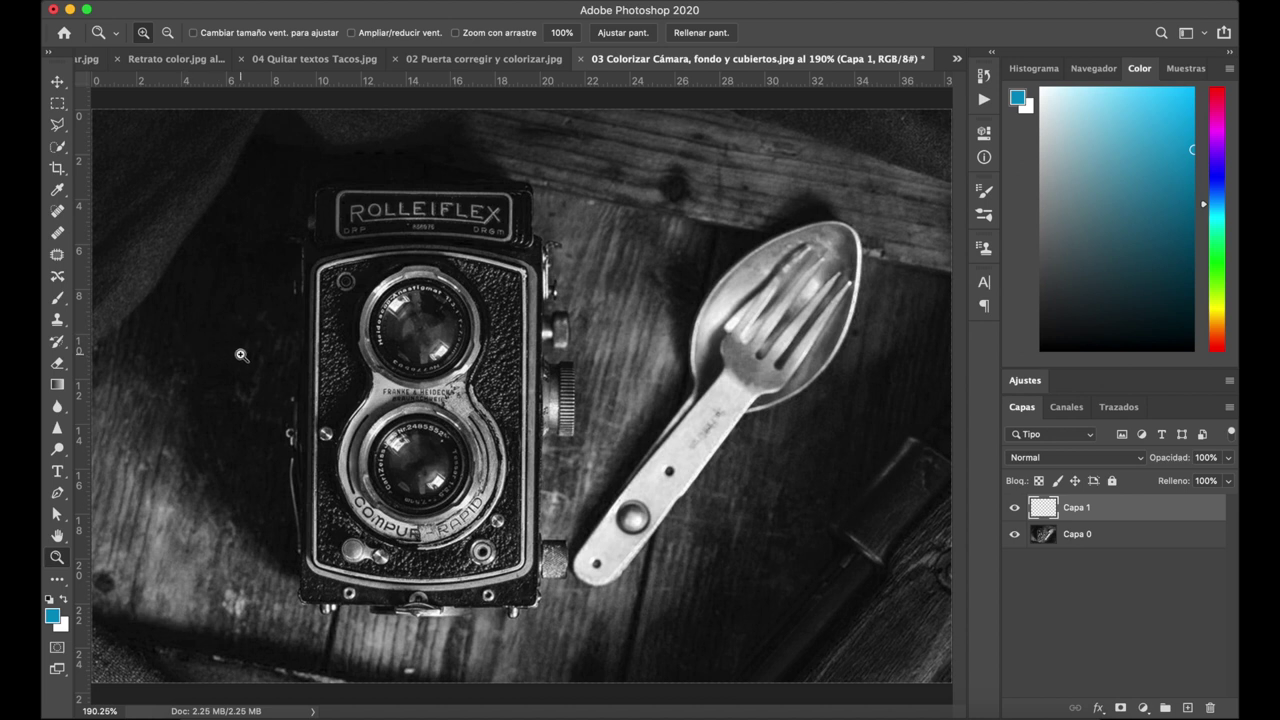
Choose the Brush tool and size the fully soft brush to about 102 px
{"action": "left_click", "coordinate": [59, 301]}
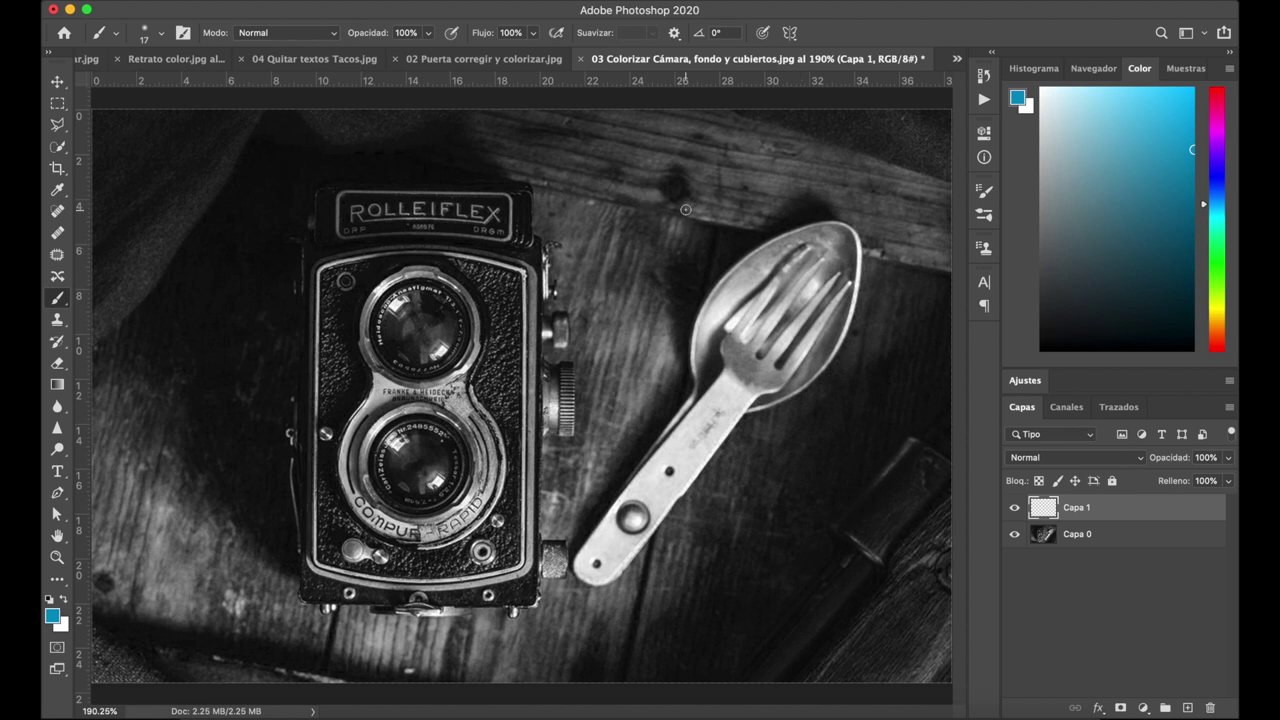
{"action": "left_click_drag", "start_coordinate": [685, 209], "coordinate": [760, 210]}
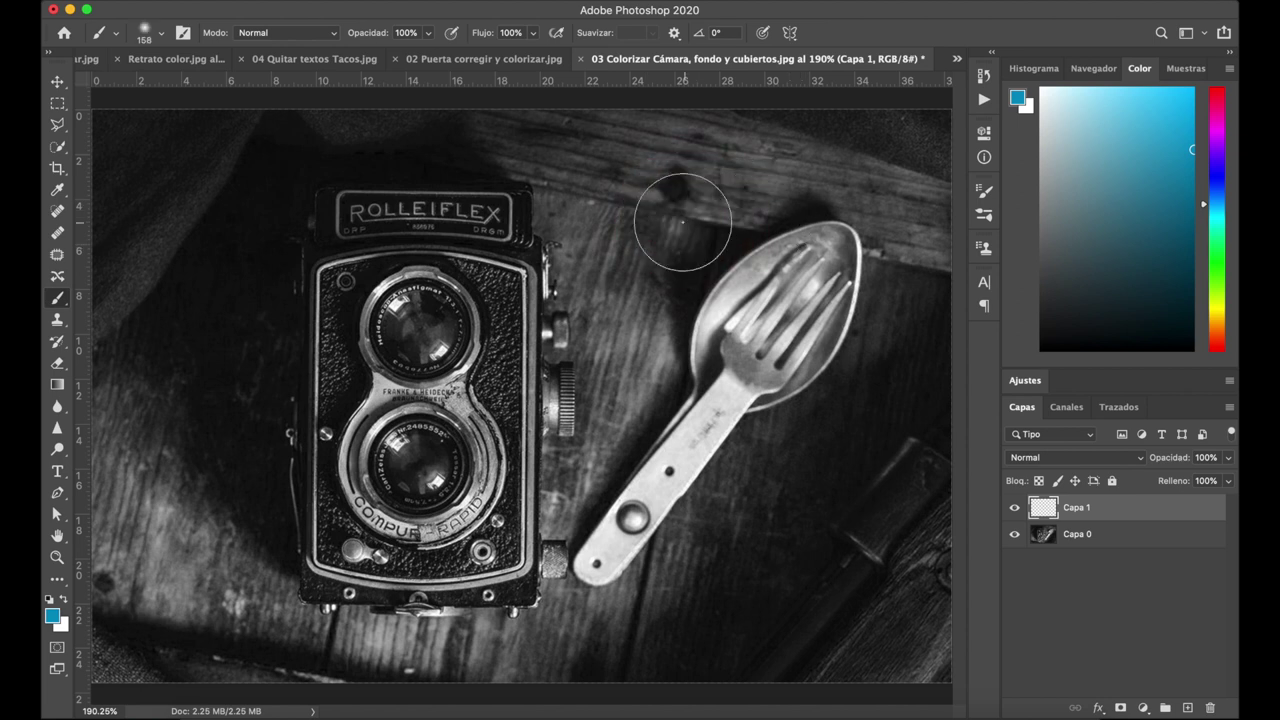
{"action": "left_click", "coordinate": [160, 36]}
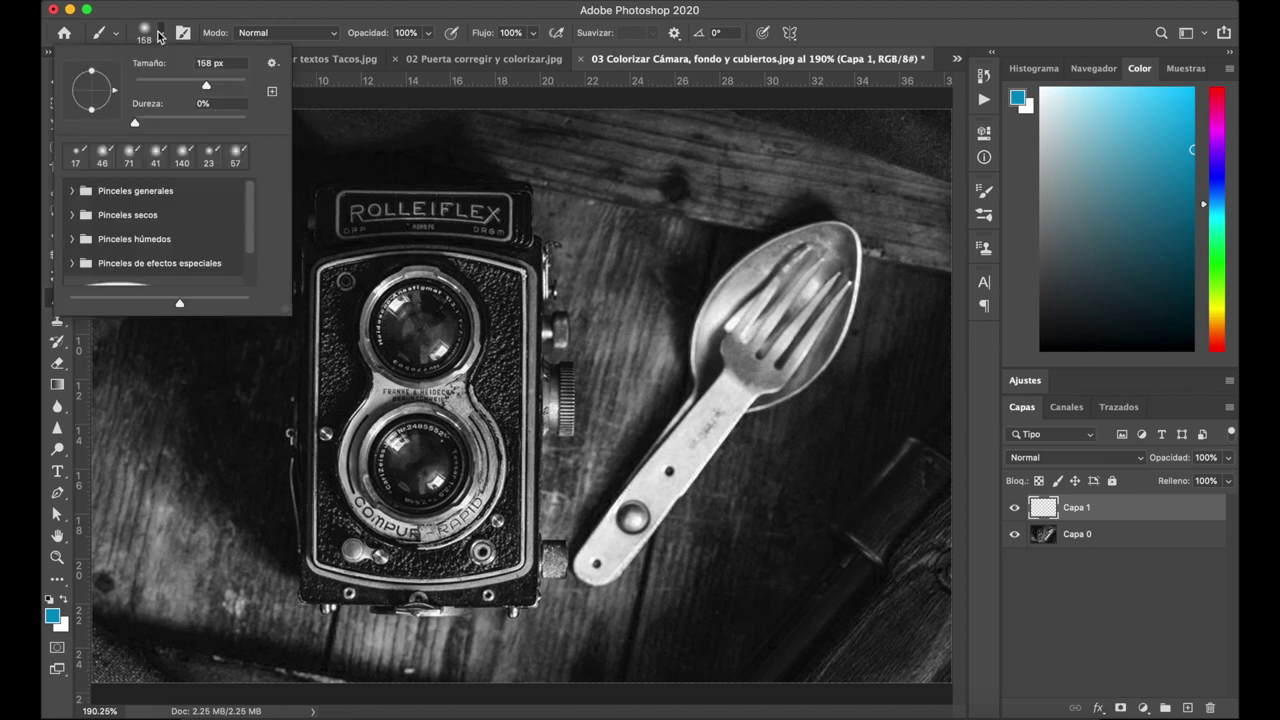
{"action": "left_click", "coordinate": [374, 16]}
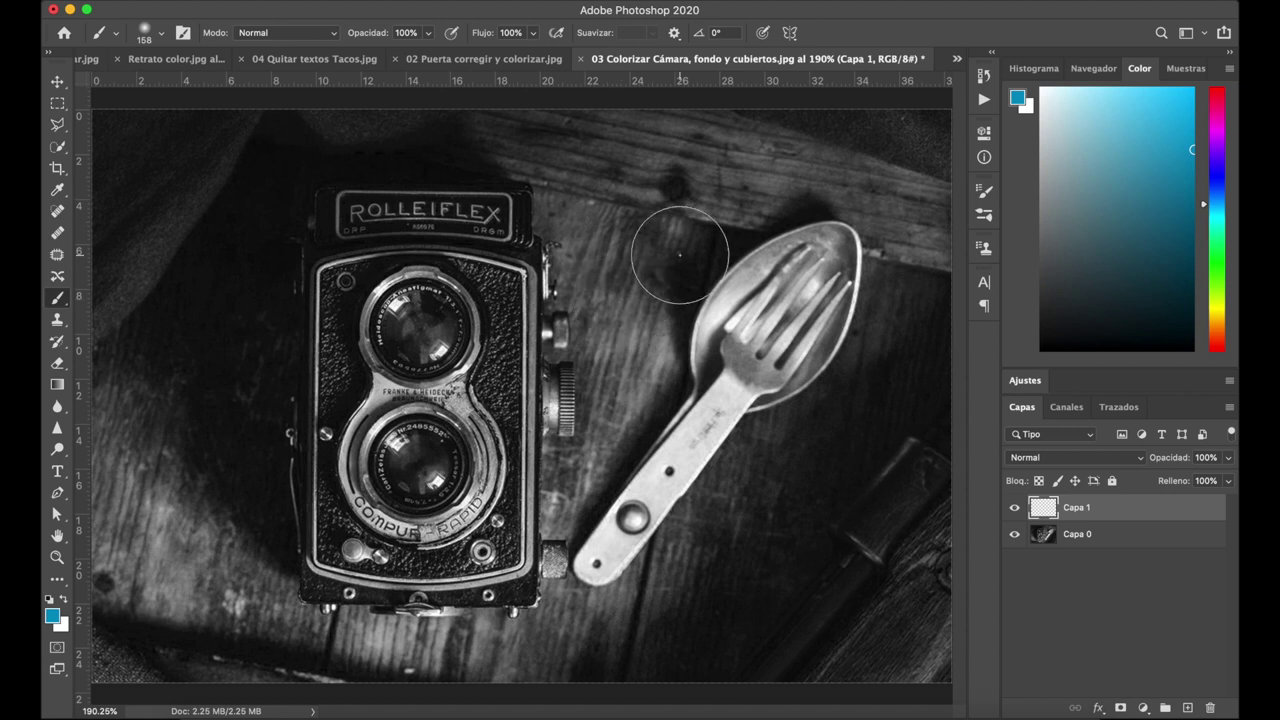
{"action": "mouse_move", "coordinate": [680, 255]}
{"action": "left_mouse_down"}
{"action": "mouse_move", "coordinate": [748, 236]}
{"action": "mouse_move", "coordinate": [742, 293]}
{"action": "mouse_move", "coordinate": [733, 228]}
{"action": "left_mouse_up"}
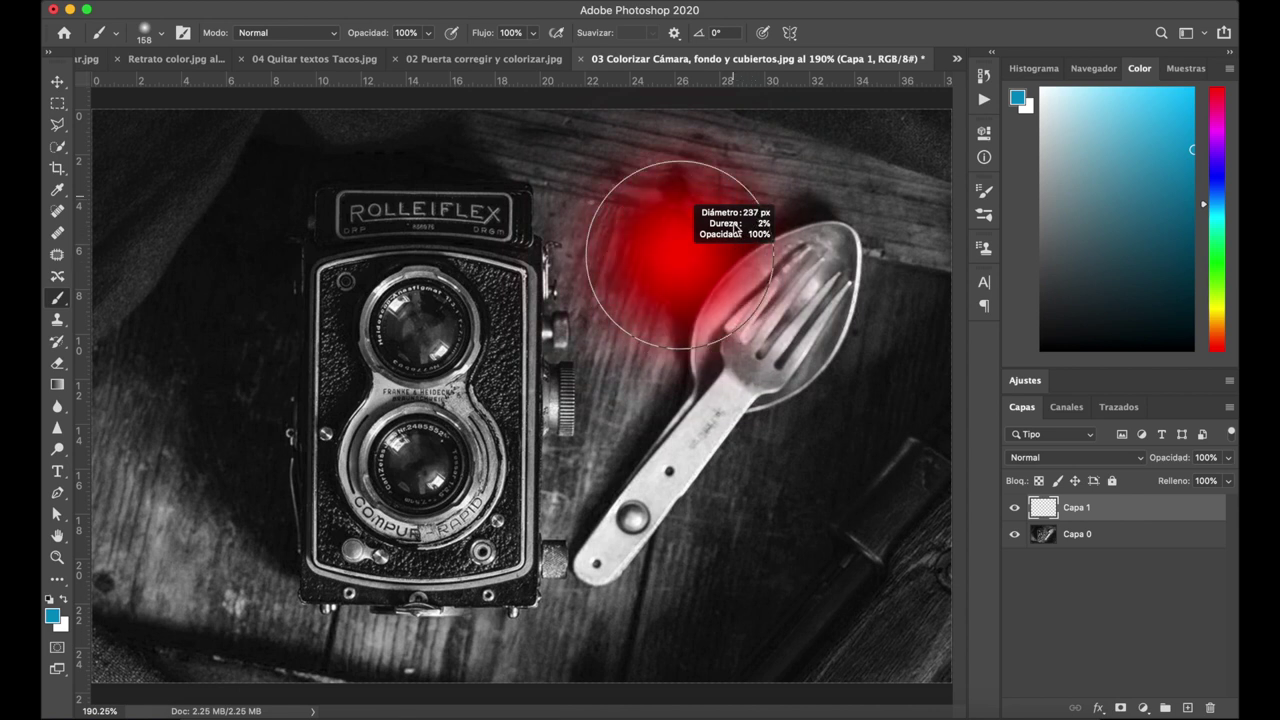
{"action": "mouse_move", "coordinate": [730, 153]}
{"action": "left_mouse_down"}
{"action": "mouse_move", "coordinate": [736, 280]}
{"action": "mouse_move", "coordinate": [725, 106]}
{"action": "mouse_move", "coordinate": [649, 124]}
{"action": "mouse_move", "coordinate": [726, 143]}
{"action": "mouse_move", "coordinate": [624, 150]}
{"action": "mouse_move", "coordinate": [736, 153]}
{"action": "mouse_move", "coordinate": [618, 165]}
{"action": "left_mouse_up"}
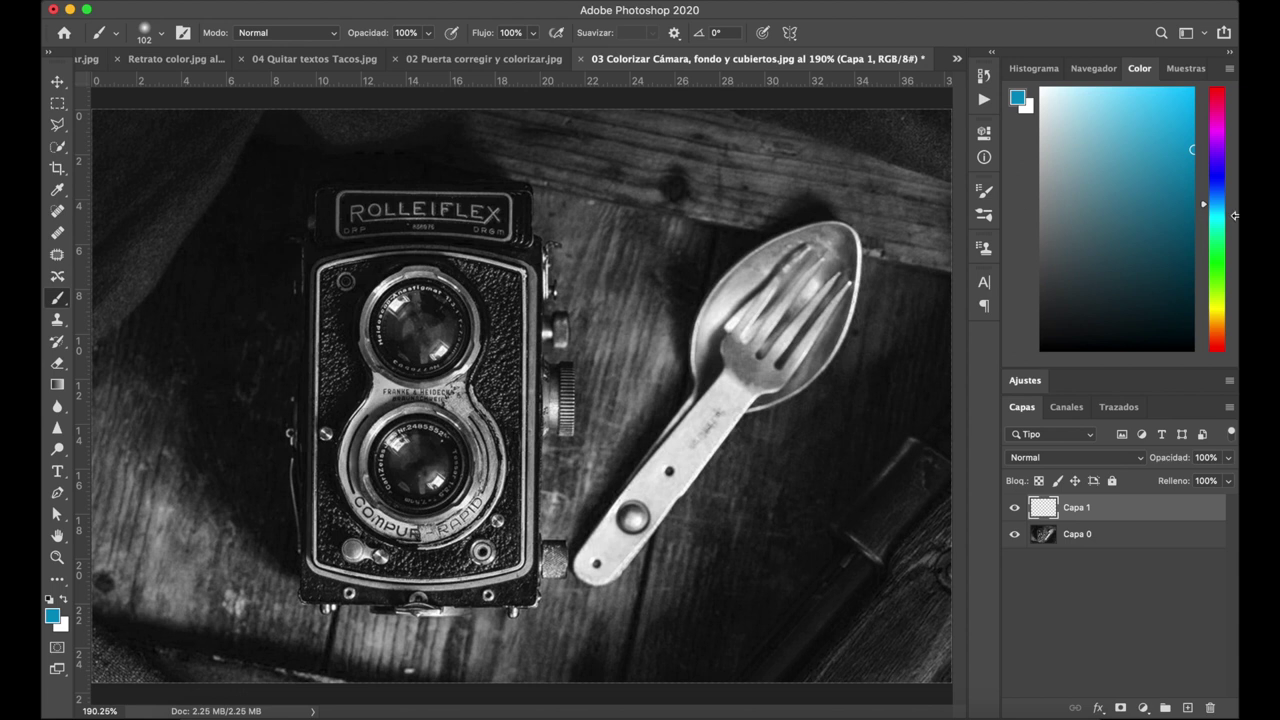
Shift the painting hue toward yellow and switch to the Fotografía workspace
{"action": "left_click_drag", "start_coordinate": [1218, 257], "coordinate": [1218, 310]}
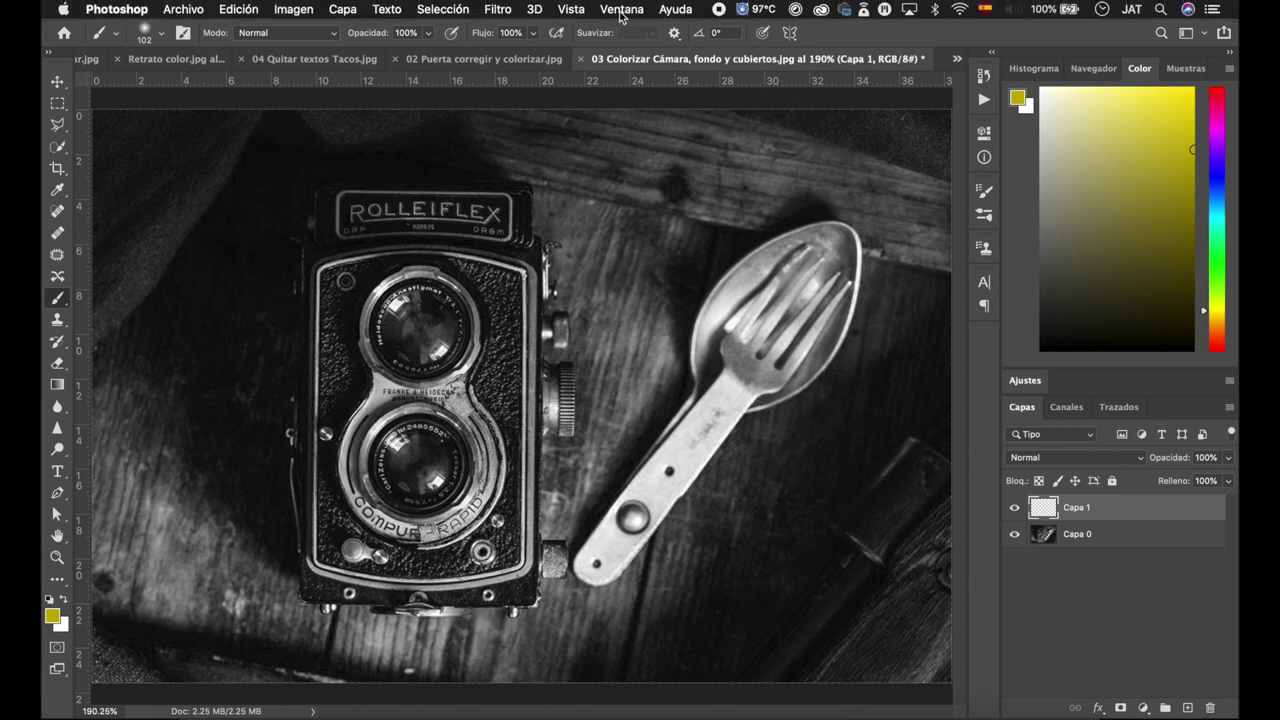
{"action": "left_click", "coordinate": [622, 10]}
{"action": "mouse_move", "coordinate": [660, 45]}
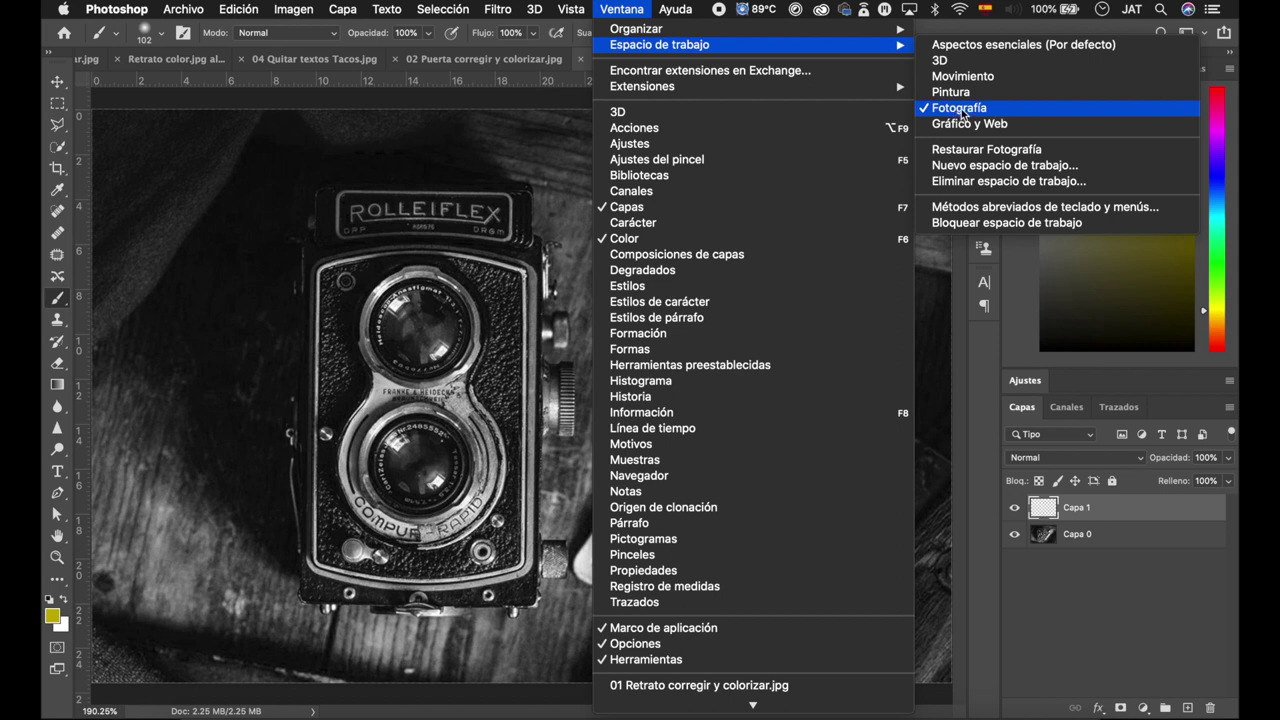
{"action": "left_click", "coordinate": [961, 109]}
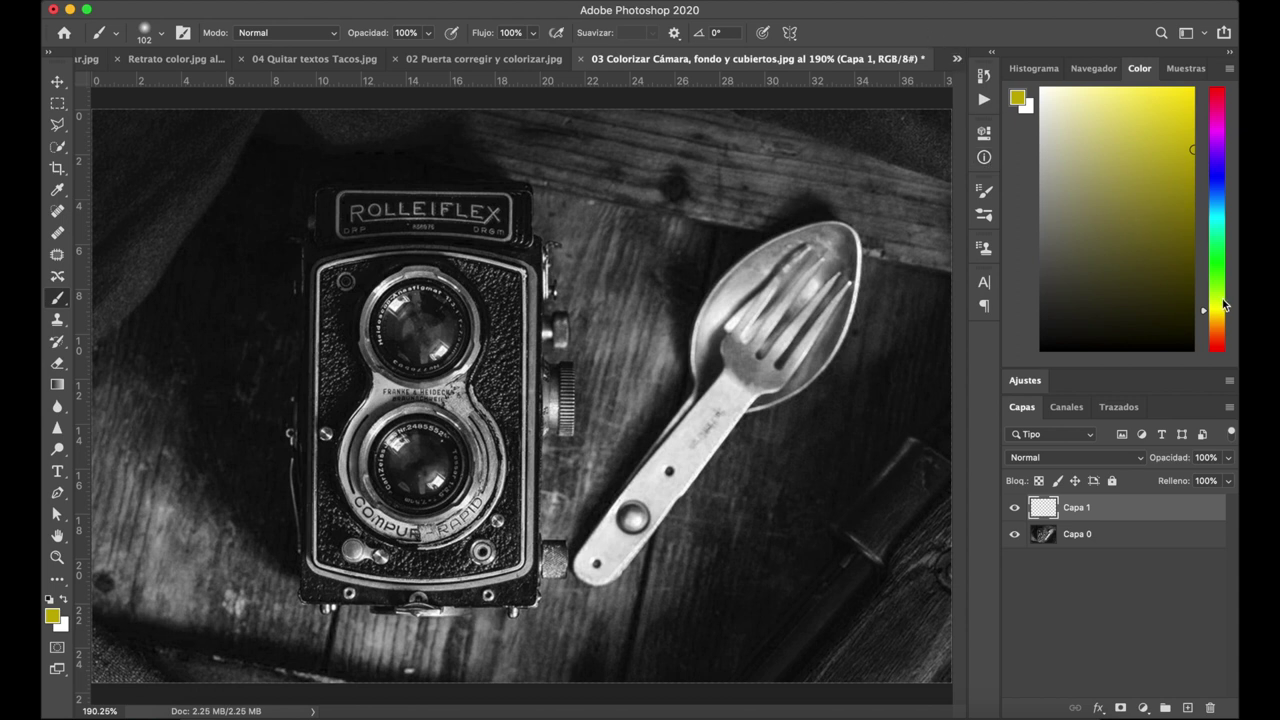
Pick a dark red-brown painting colour in the Color panel's hue slider and field
{"action": "left_click_drag", "start_coordinate": [1213, 314], "coordinate": [1216, 332]}
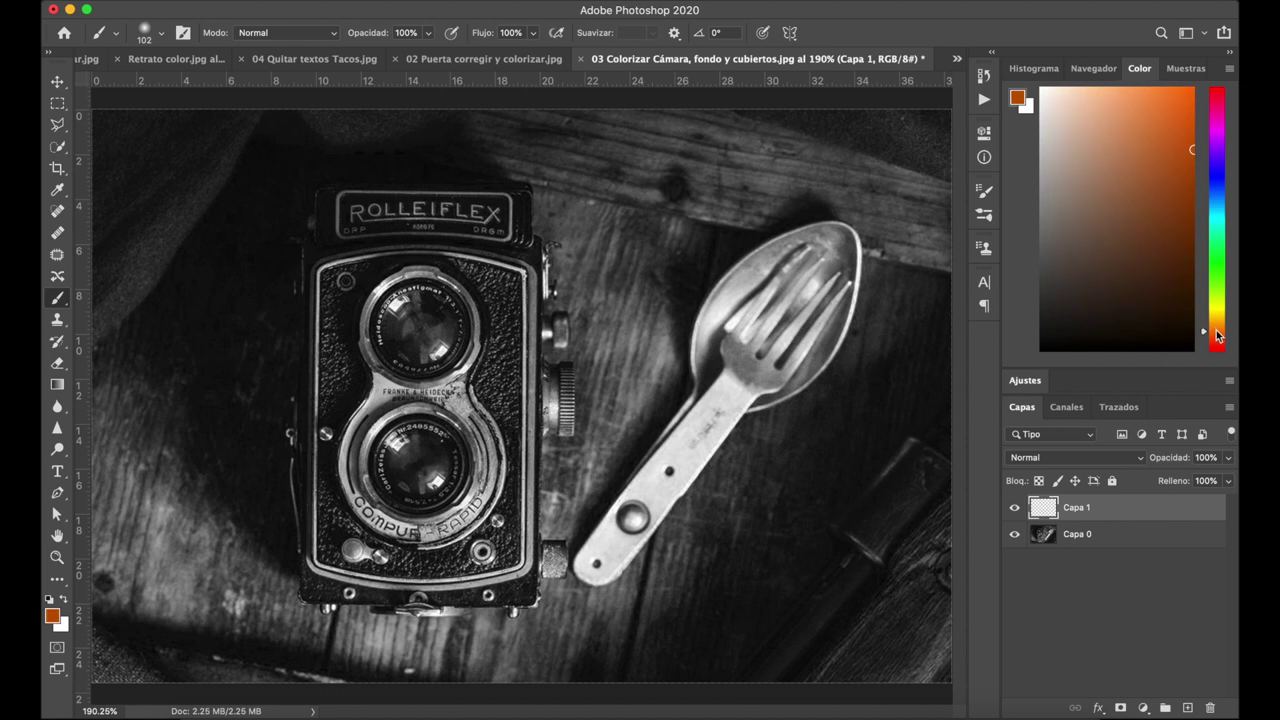
{"action": "mouse_move", "coordinate": [1182, 265]}
{"action": "left_mouse_down"}
{"action": "mouse_move", "coordinate": [1204, 203]}
{"action": "mouse_move", "coordinate": [1206, 222]}
{"action": "left_mouse_up"}
{"action": "left_click_drag", "start_coordinate": [1218, 340], "coordinate": [1218, 334]}
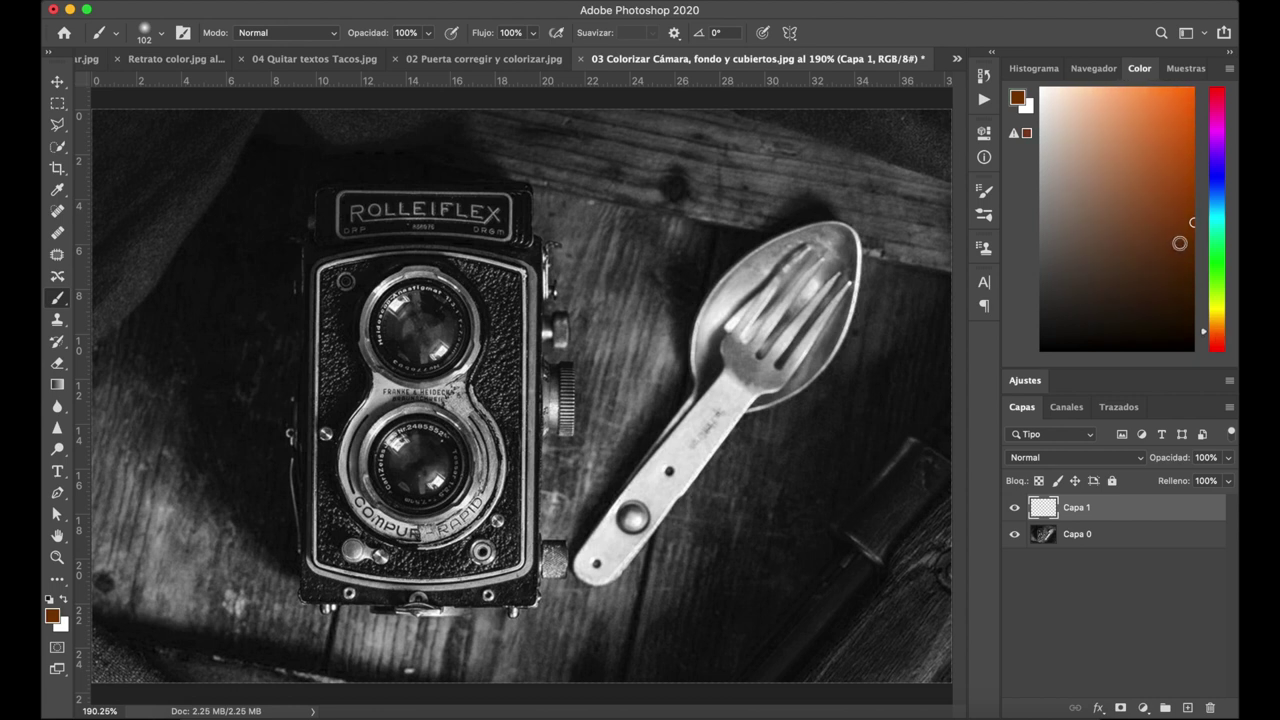
{"action": "left_click_drag", "start_coordinate": [1188, 236], "coordinate": [1198, 226]}
Set Capa 1 to Color blend mode and tint the top-right wood orange
{"action": "left_click", "coordinate": [1070, 458]}
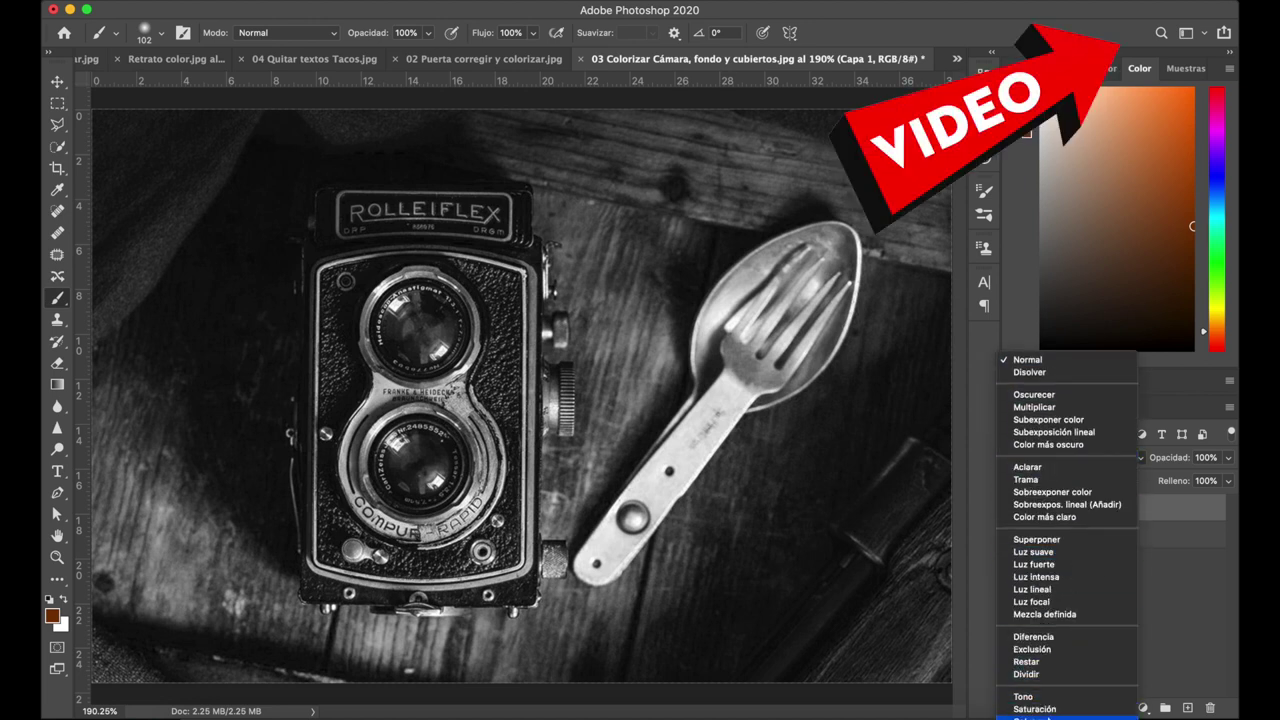
{"action": "left_click", "coordinate": [1030, 712]}
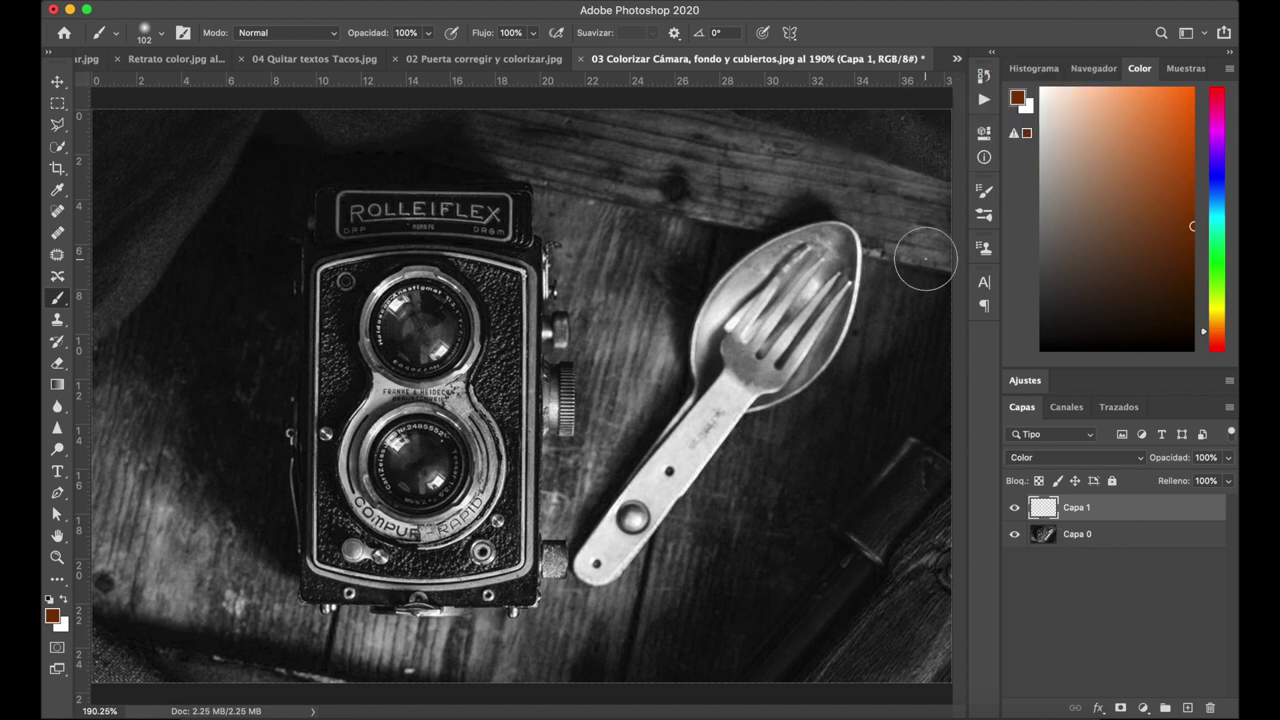
{"action": "mouse_move", "coordinate": [868, 127]}
{"action": "left_mouse_down"}
{"action": "mouse_move", "coordinate": [877, 114]}
{"action": "mouse_move", "coordinate": [934, 157]}
{"action": "mouse_move", "coordinate": [815, 190]}
{"action": "mouse_move", "coordinate": [729, 194]}
{"action": "mouse_move", "coordinate": [651, 286]}
{"action": "mouse_move", "coordinate": [644, 398]}
{"action": "mouse_move", "coordinate": [560, 515]}
{"action": "mouse_move", "coordinate": [601, 386]}
{"action": "mouse_move", "coordinate": [581, 349]}
{"action": "mouse_move", "coordinate": [543, 149]}
{"action": "mouse_move", "coordinate": [377, 171]}
{"action": "mouse_move", "coordinate": [291, 221]}
{"action": "mouse_move", "coordinate": [266, 320]}
{"action": "mouse_move", "coordinate": [271, 434]}
{"action": "mouse_move", "coordinate": [251, 523]}
{"action": "mouse_move", "coordinate": [261, 598]}
{"action": "mouse_move", "coordinate": [287, 624]}
{"action": "mouse_move", "coordinate": [420, 660]}
{"action": "mouse_move", "coordinate": [563, 630]}
{"action": "mouse_move", "coordinate": [571, 617]}
{"action": "mouse_move", "coordinate": [560, 614]}
{"action": "mouse_move", "coordinate": [700, 529]}
{"action": "mouse_move", "coordinate": [757, 434]}
{"action": "mouse_move", "coordinate": [839, 396]}
{"action": "mouse_move", "coordinate": [874, 329]}
{"action": "mouse_move", "coordinate": [894, 191]}
{"action": "mouse_move", "coordinate": [944, 349]}
{"action": "left_mouse_up"}
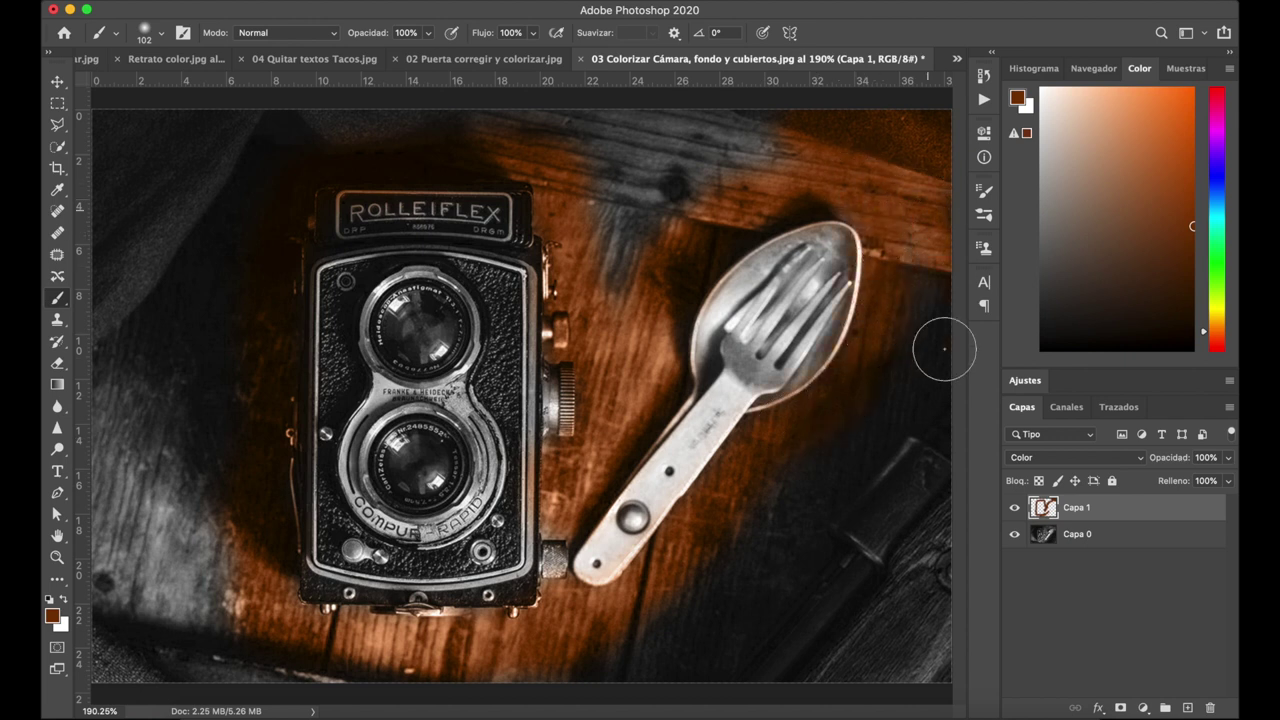
Paint orange over the lower-right boards and grey streak, resizing the brush between 242 and 165 px
{"action": "left_click", "coordinate": [820, 566], "text": "ctrl+alt"}
{"action": "left_click_drag", "start_coordinate": [820, 566], "coordinate": [900, 554]}
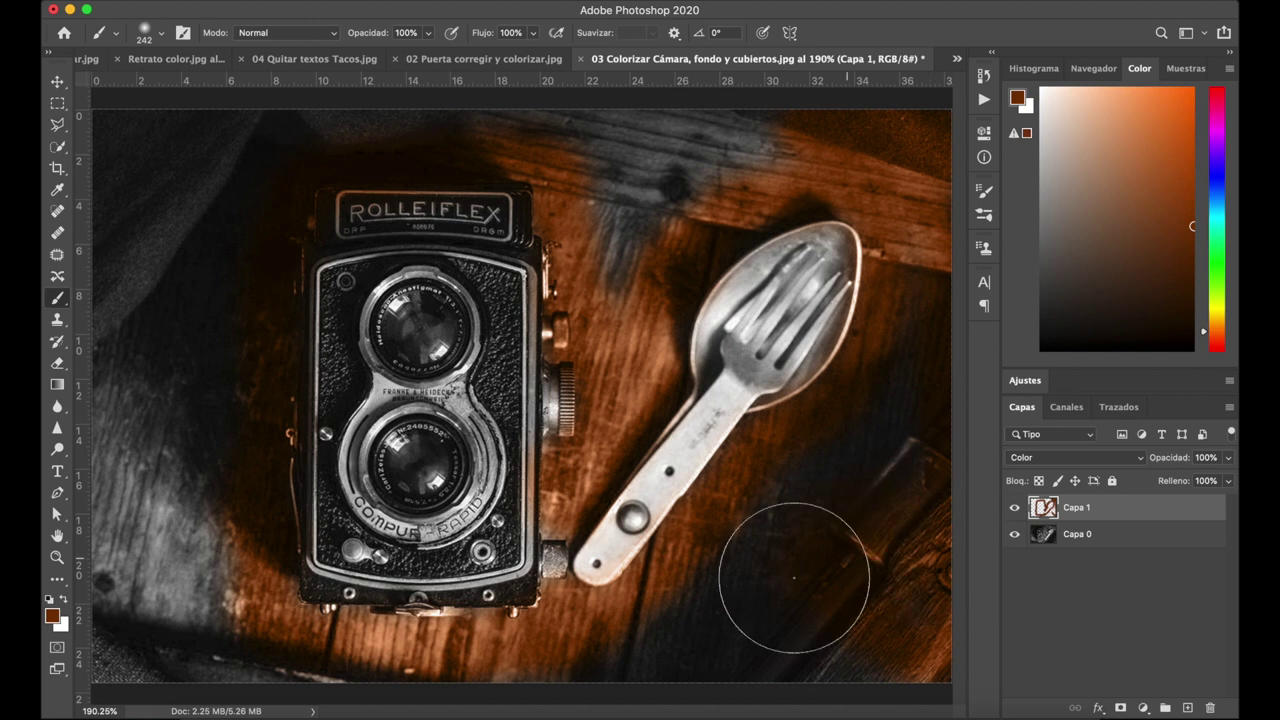
{"action": "mouse_move", "coordinate": [931, 410]}
{"action": "left_mouse_down"}
{"action": "mouse_move", "coordinate": [943, 457]}
{"action": "mouse_move", "coordinate": [871, 663]}
{"action": "mouse_move", "coordinate": [734, 623]}
{"action": "mouse_move", "coordinate": [638, 673]}
{"action": "mouse_move", "coordinate": [400, 700]}
{"action": "mouse_move", "coordinate": [171, 657]}
{"action": "mouse_move", "coordinate": [157, 643]}
{"action": "mouse_move", "coordinate": [206, 157]}
{"action": "mouse_move", "coordinate": [143, 129]}
{"action": "mouse_move", "coordinate": [123, 374]}
{"action": "left_mouse_up"}
{"action": "mouse_move", "coordinate": [189, 213]}
{"action": "left_mouse_down"}
{"action": "mouse_move", "coordinate": [128, 217]}
{"action": "mouse_move", "coordinate": [167, 115]}
{"action": "mouse_move", "coordinate": [236, 82]}
{"action": "left_mouse_up"}
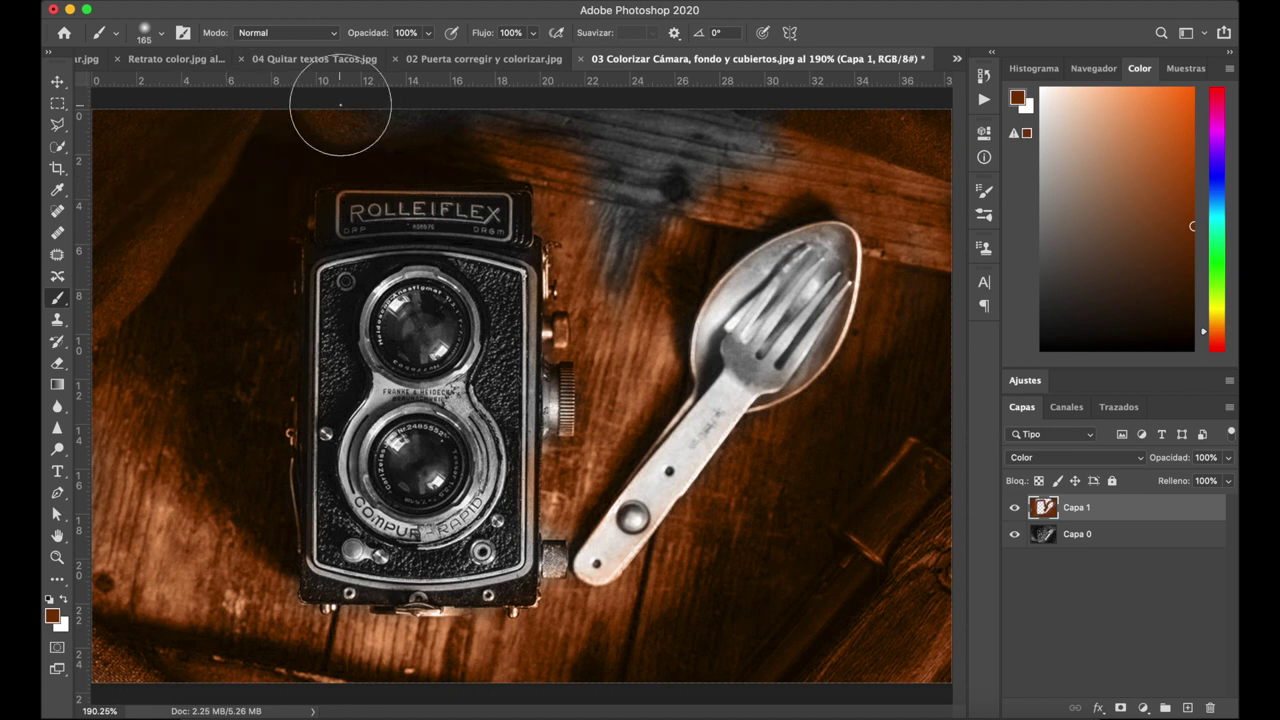
{"action": "mouse_move", "coordinate": [570, 107]}
{"action": "left_mouse_down"}
{"action": "mouse_move", "coordinate": [643, 129]}
{"action": "mouse_move", "coordinate": [771, 114]}
{"action": "mouse_move", "coordinate": [614, 186]}
{"action": "mouse_move", "coordinate": [643, 279]}
{"action": "left_mouse_up"}
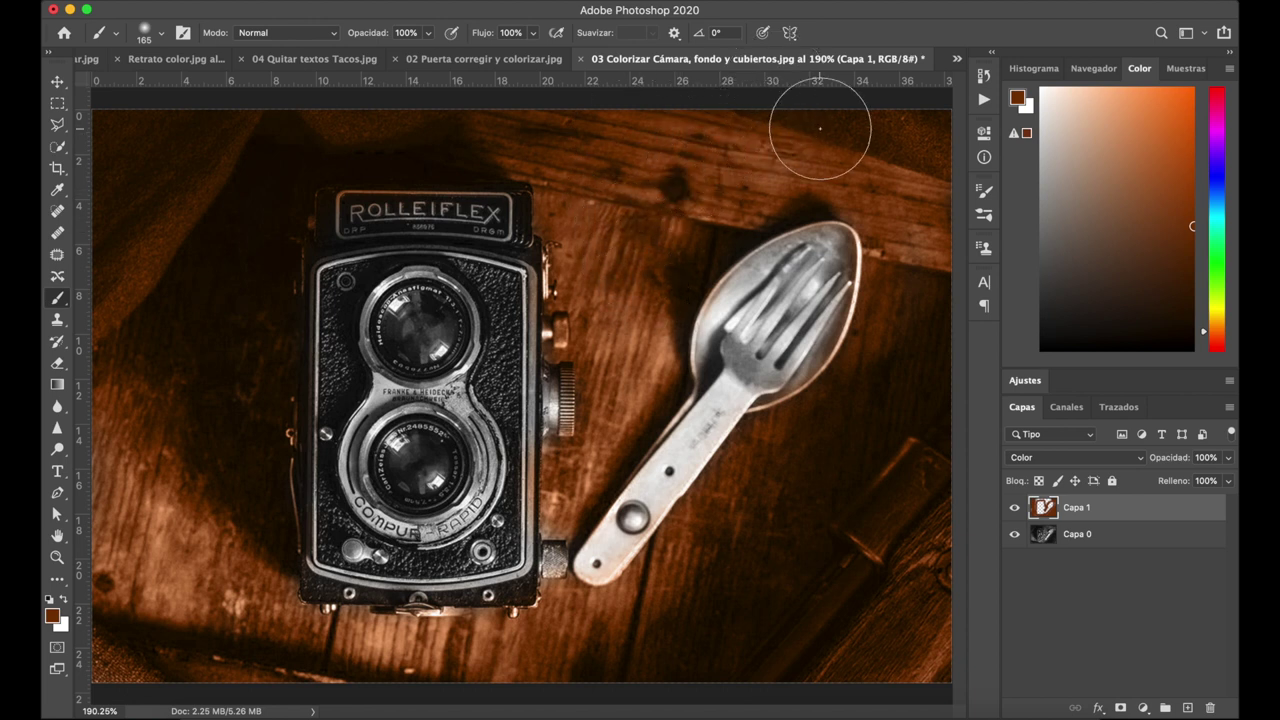
{"action": "mouse_move", "coordinate": [903, 547]}
{"action": "left_mouse_down"}
{"action": "mouse_move", "coordinate": [857, 549]}
{"action": "mouse_move", "coordinate": [849, 531]}
{"action": "left_mouse_up"}
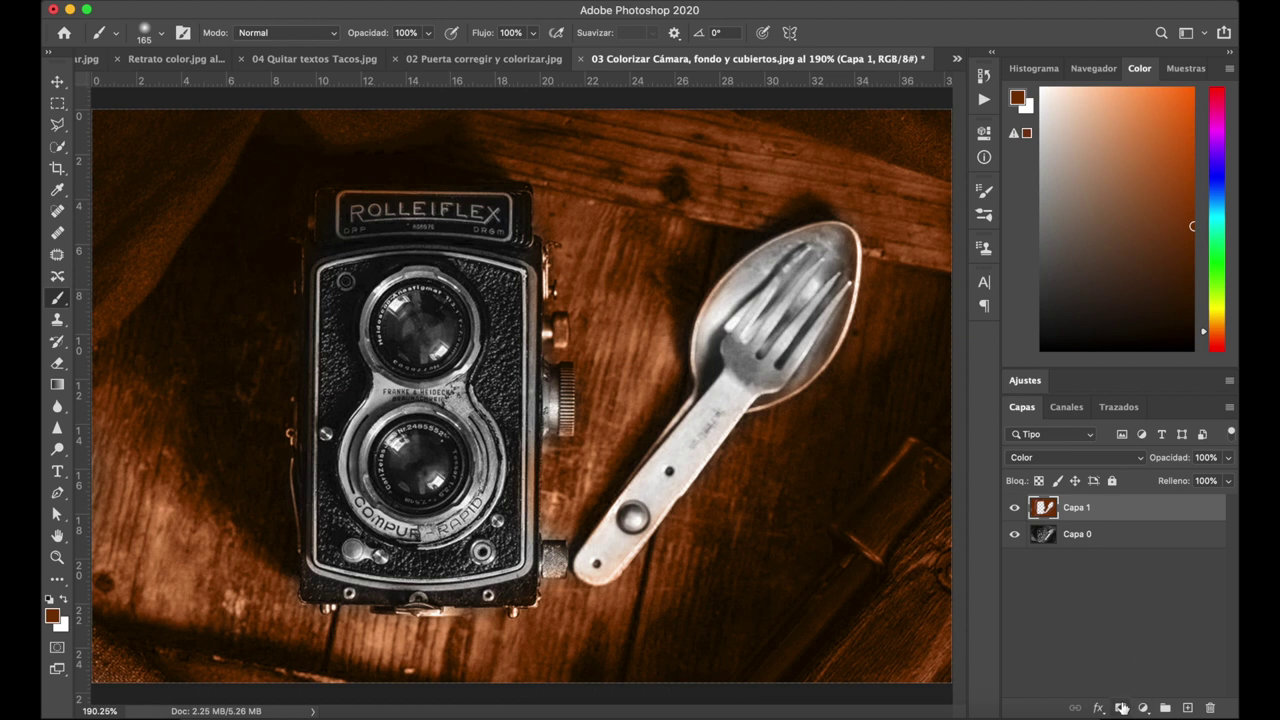
Add a layer mask to Capa 1 and set the brush to 61 px
{"action": "left_click", "coordinate": [1121, 708]}
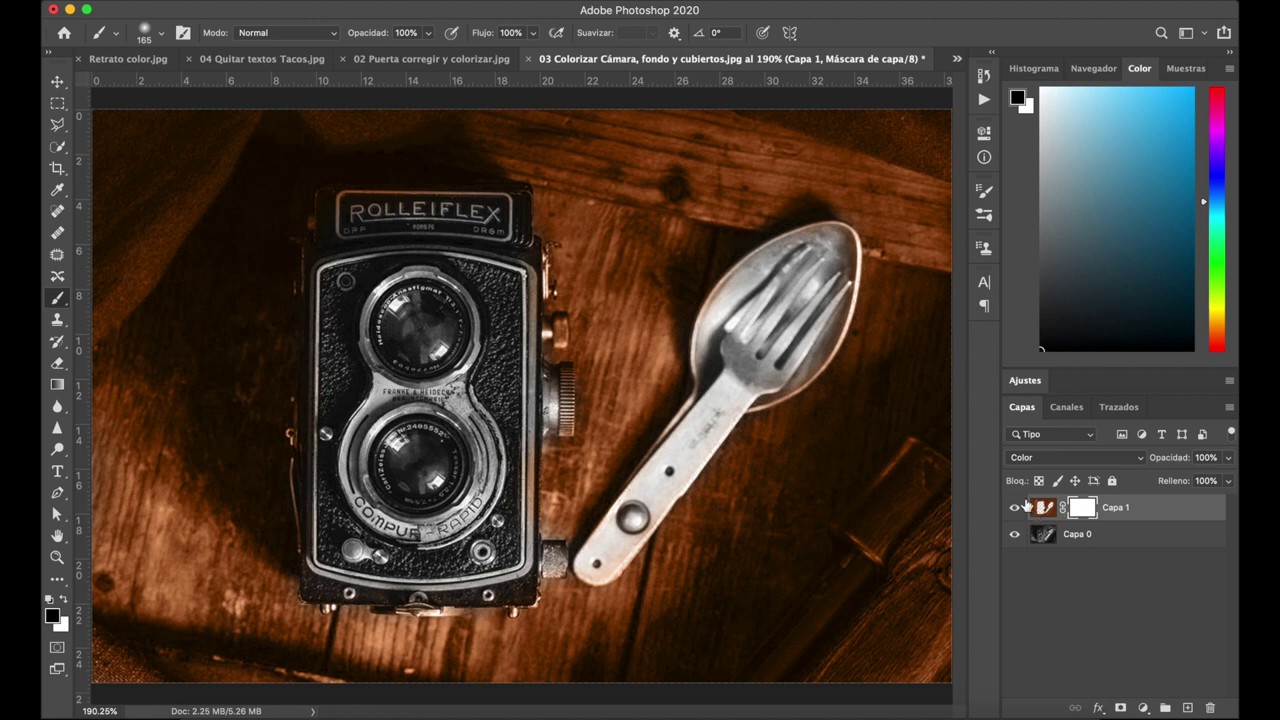
{"action": "left_click", "coordinate": [790, 325], "text": "ctrl+alt"}
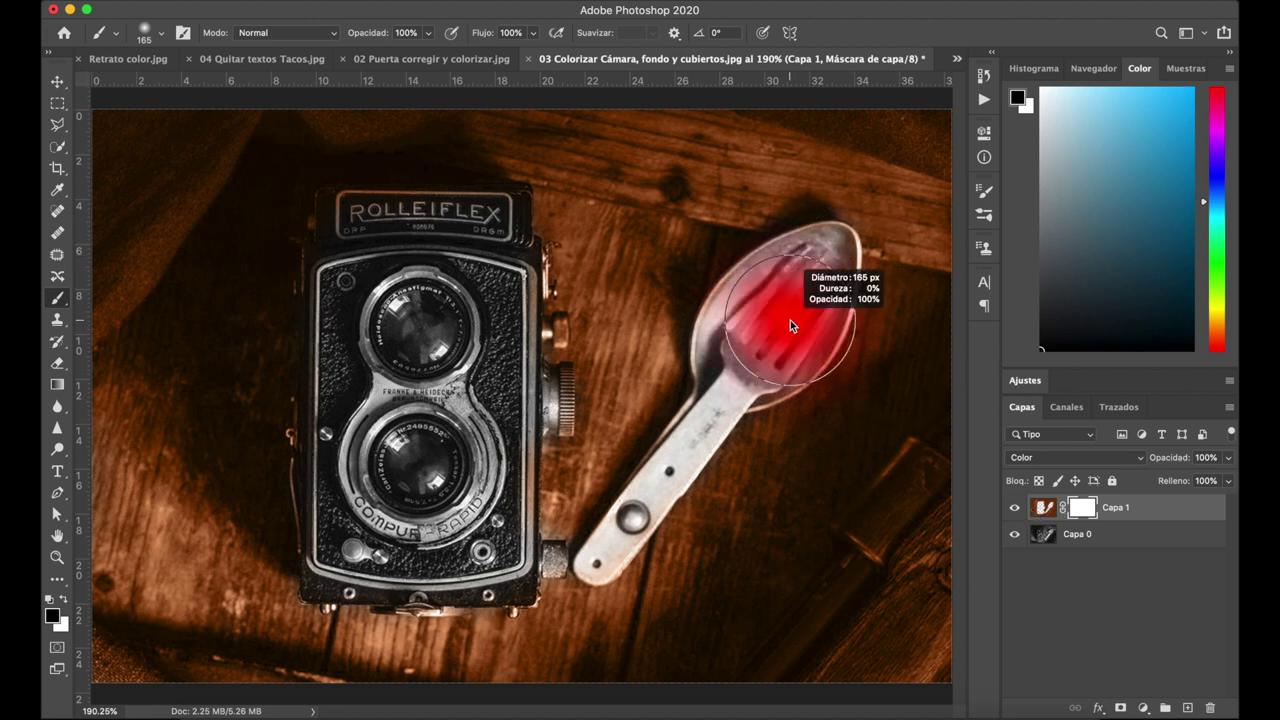
{"action": "left_click_drag", "start_coordinate": [790, 321], "coordinate": [697, 324]}
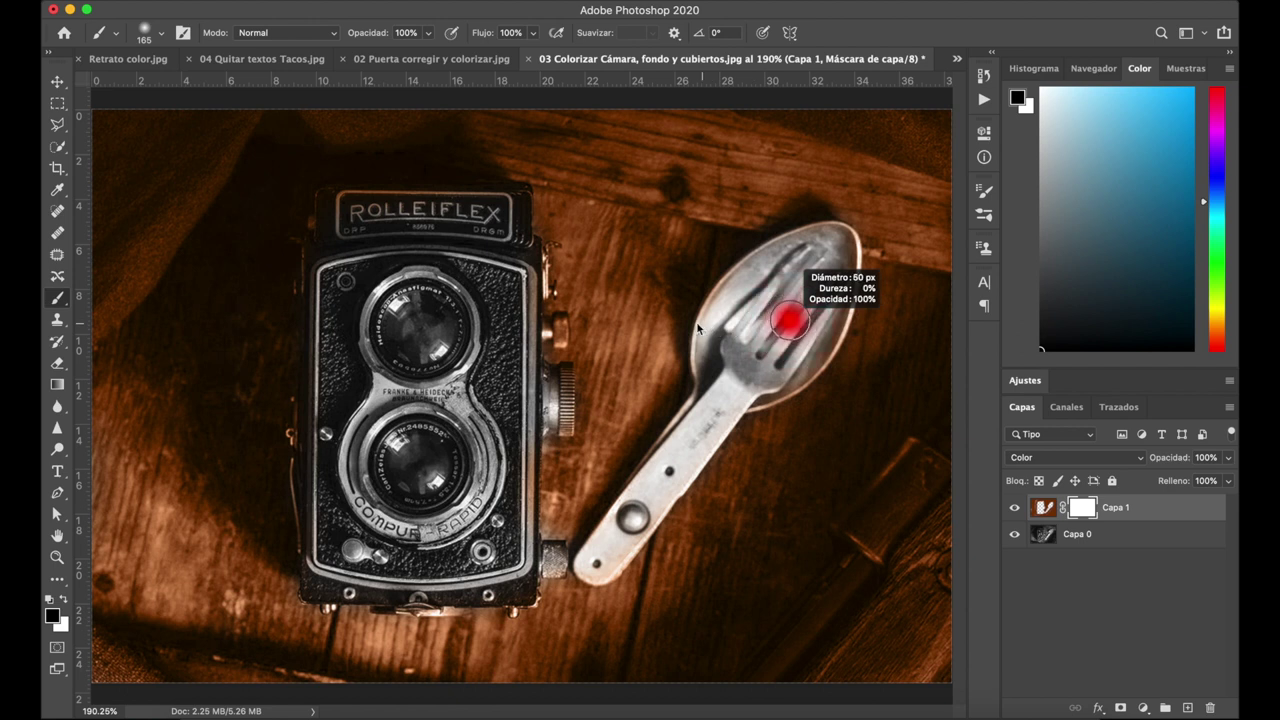
{"action": "mouse_move", "coordinate": [696, 321]}
{"action": "left_mouse_down"}
{"action": "mouse_move", "coordinate": [781, 357]}
{"action": "mouse_move", "coordinate": [778, 474]}
{"action": "left_mouse_up"}
{"action": "left_click", "coordinate": [779, 316], "text": "ctrl+alt"}
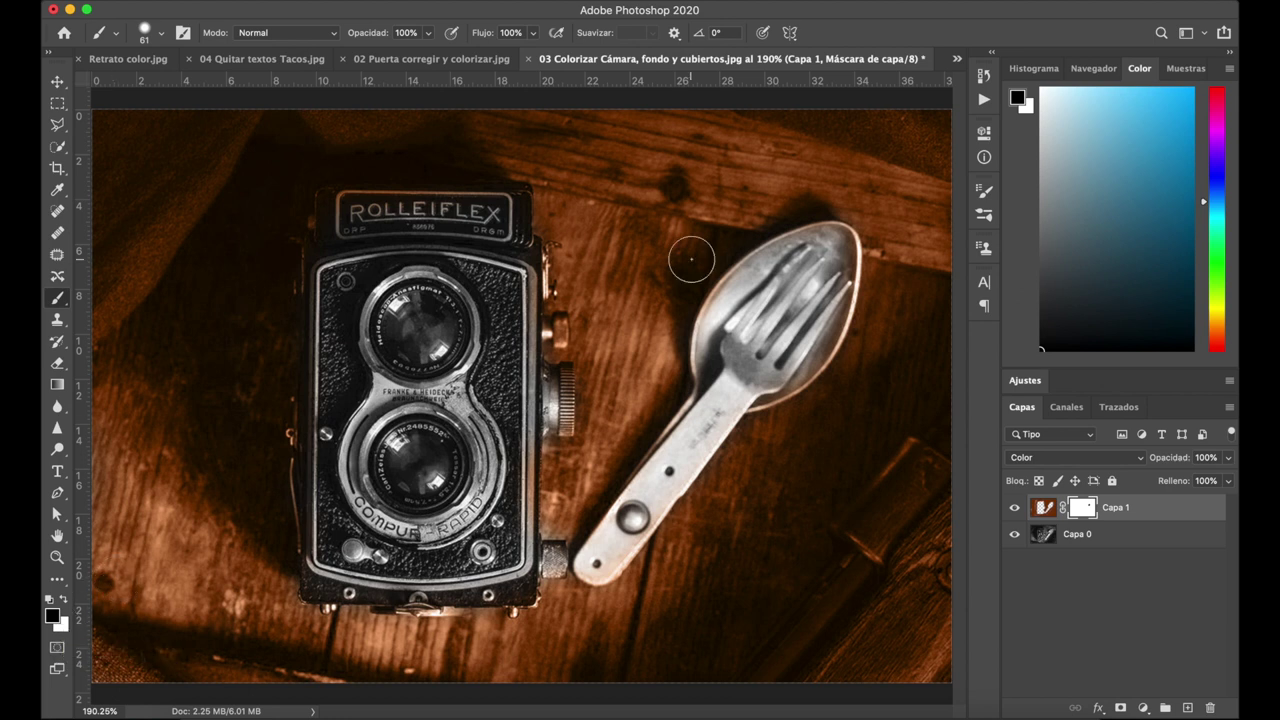
Mask the tint off the fork head, spoon neck and handle, and ROLLEIFLEX nameplate
{"action": "mouse_move", "coordinate": [726, 288]}
{"action": "left_mouse_down"}
{"action": "mouse_move", "coordinate": [740, 305]}
{"action": "mouse_move", "coordinate": [723, 313]}
{"action": "left_mouse_up"}
{"action": "left_click_drag", "start_coordinate": [748, 385], "coordinate": [715, 385]}
{"action": "mouse_move", "coordinate": [701, 428]}
{"action": "left_mouse_down"}
{"action": "mouse_move", "coordinate": [598, 562]}
{"action": "mouse_move", "coordinate": [755, 330]}
{"action": "left_mouse_up"}
{"action": "mouse_move", "coordinate": [337, 210]}
{"action": "left_mouse_down"}
{"action": "mouse_move", "coordinate": [505, 222]}
{"action": "mouse_move", "coordinate": [525, 285]}
{"action": "mouse_move", "coordinate": [512, 335]}
{"action": "mouse_move", "coordinate": [478, 305]}
{"action": "mouse_move", "coordinate": [328, 256]}
{"action": "mouse_move", "coordinate": [332, 208]}
{"action": "mouse_move", "coordinate": [335, 590]}
{"action": "mouse_move", "coordinate": [515, 590]}
{"action": "mouse_move", "coordinate": [501, 505]}
{"action": "mouse_move", "coordinate": [508, 402]}
{"action": "mouse_move", "coordinate": [483, 378]}
{"action": "left_mouse_up"}
Remove the orange tint from the camera's side dial on the mask
{"action": "scroll", "coordinate": [558, 377], "scroll_direction": "up", "scroll_amount": 3}
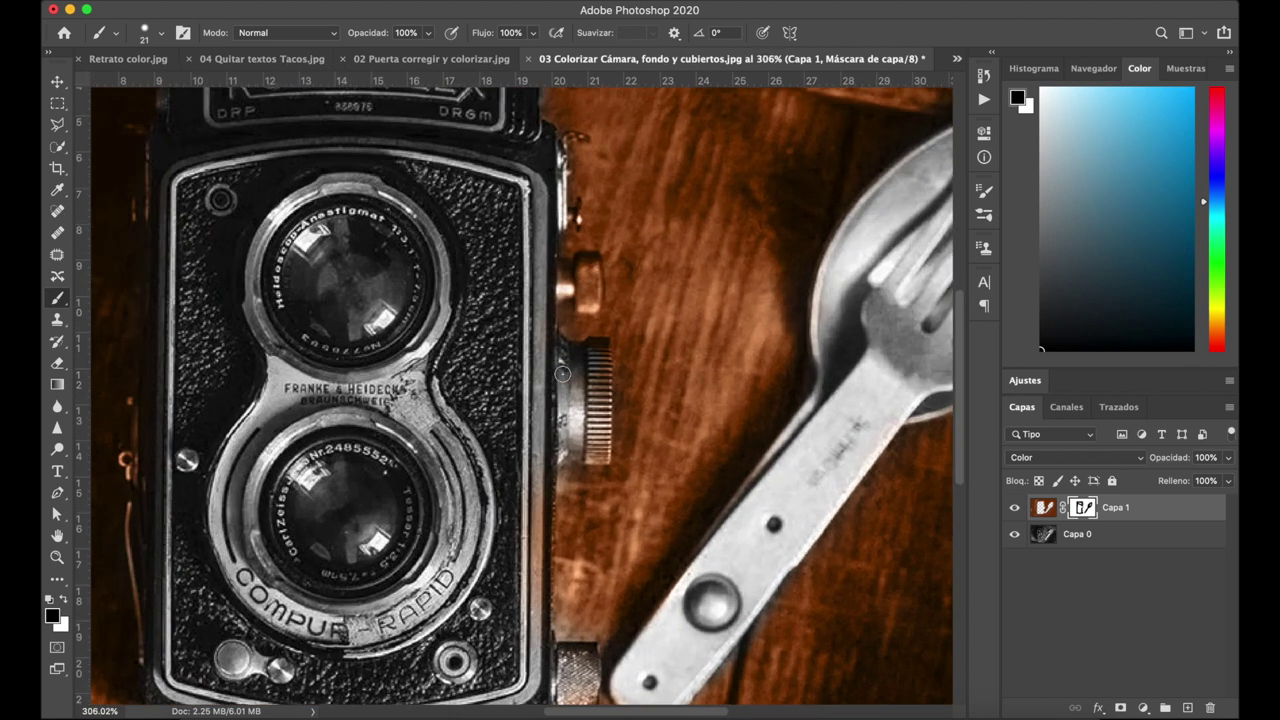
{"action": "right_click", "coordinate": [592, 360]}
{"action": "scroll", "coordinate": [592, 360], "scroll_direction": "up", "scroll_amount": 3}
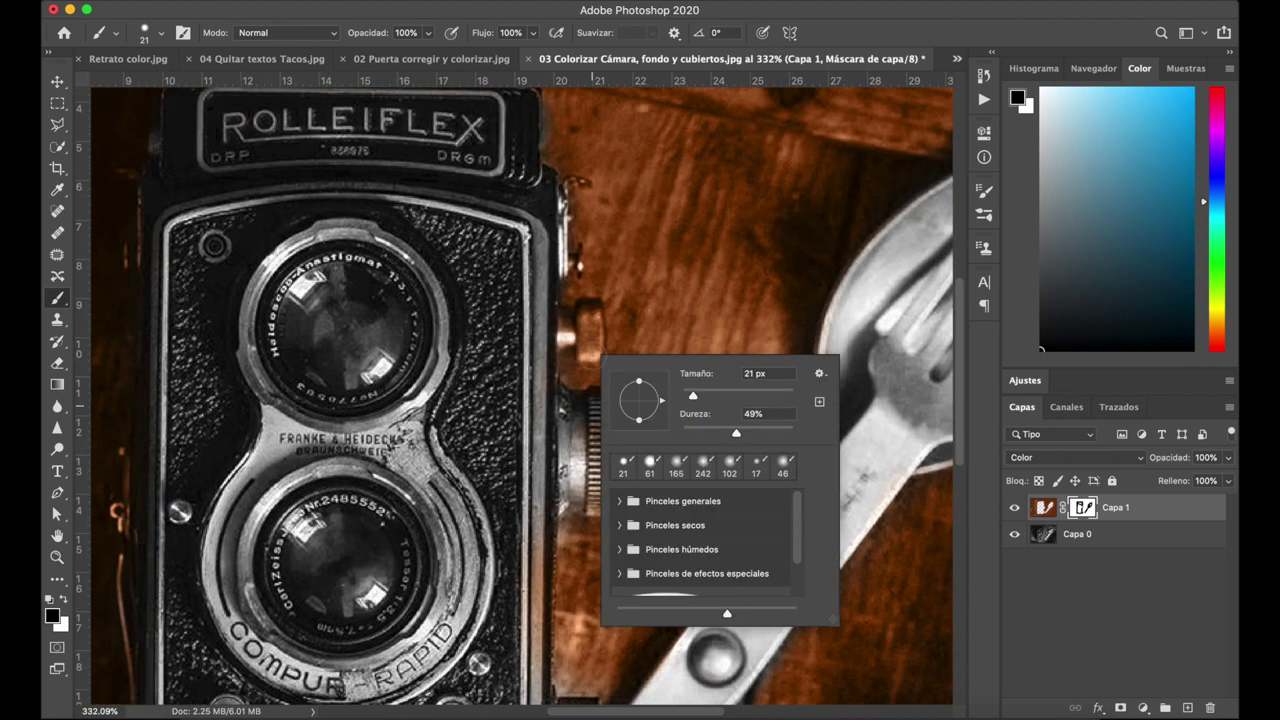
{"action": "key", "text": "Escape"}
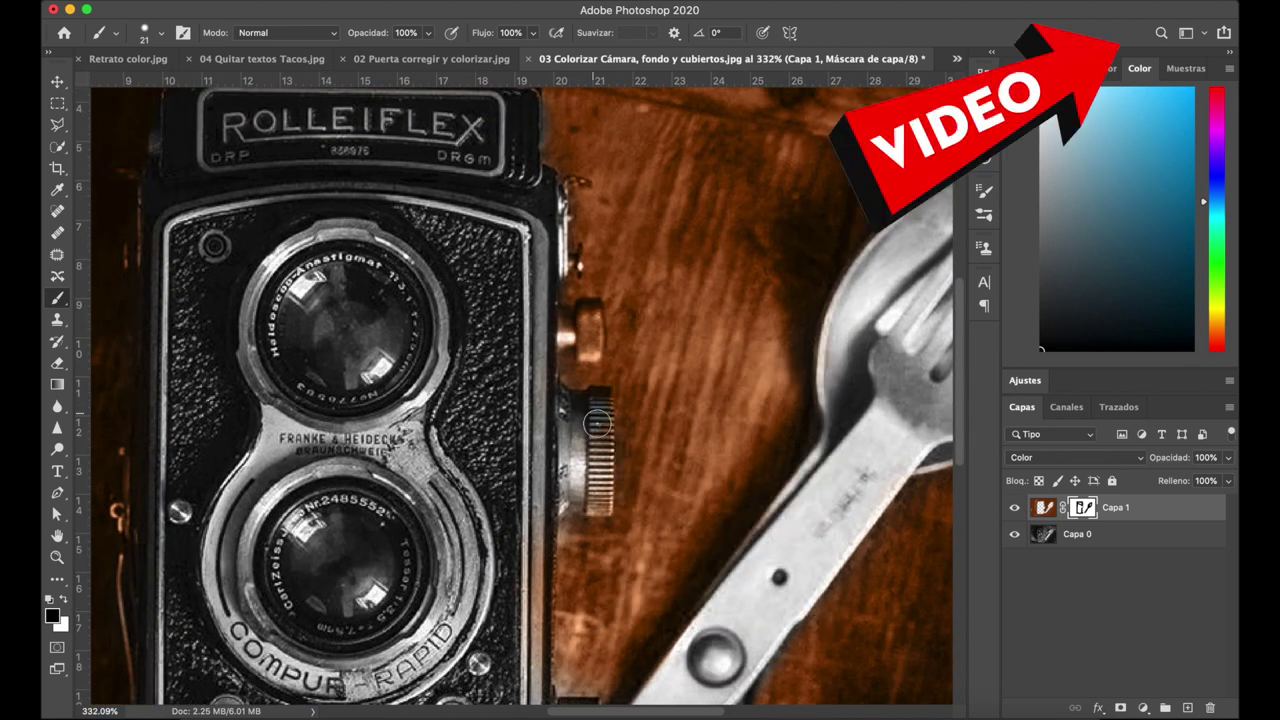
{"action": "mouse_move", "coordinate": [598, 430]}
{"action": "left_mouse_down"}
{"action": "mouse_move", "coordinate": [597, 410]}
{"action": "mouse_move", "coordinate": [599, 500]}
{"action": "mouse_move", "coordinate": [562, 328]}
{"action": "mouse_move", "coordinate": [590, 337]}
{"action": "mouse_move", "coordinate": [551, 267]}
{"action": "left_mouse_up"}
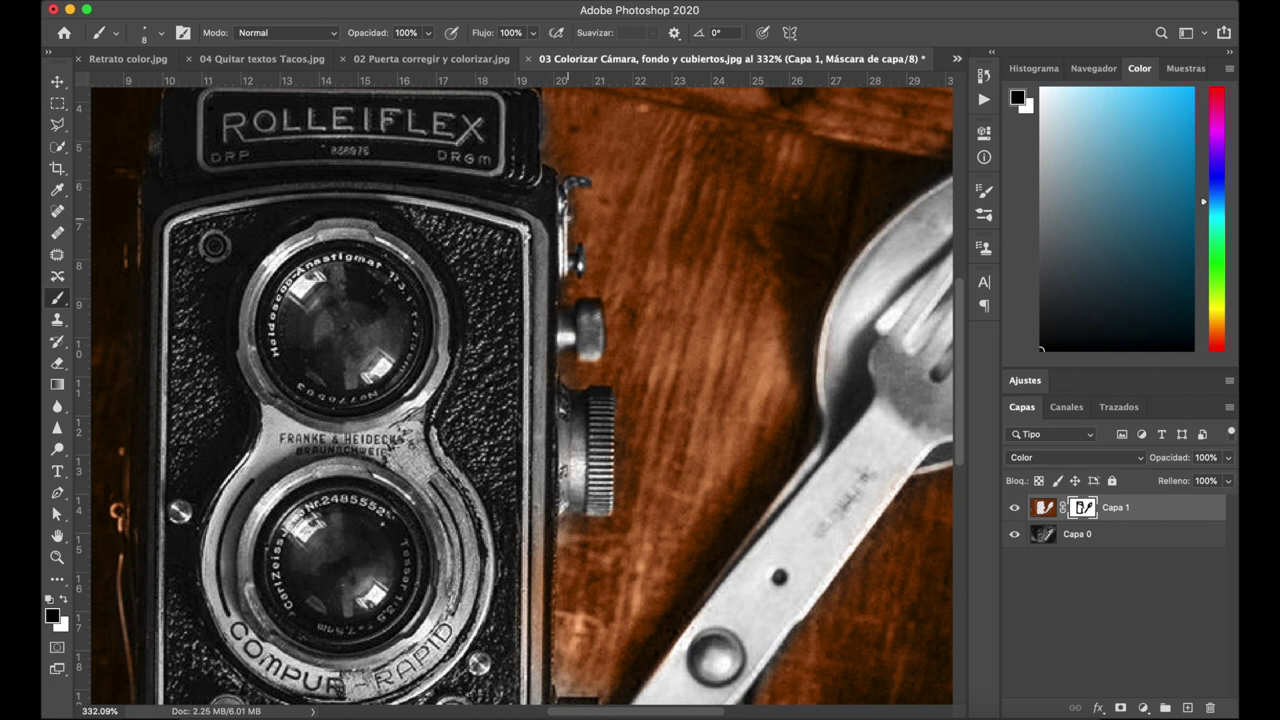
Make black the foreground painting colour for hiding tint
{"action": "scroll", "coordinate": [556, 217], "scroll_direction": "up", "scroll_amount": 2}
{"action": "scroll", "coordinate": [546, 217], "scroll_direction": "up", "scroll_amount": 2}
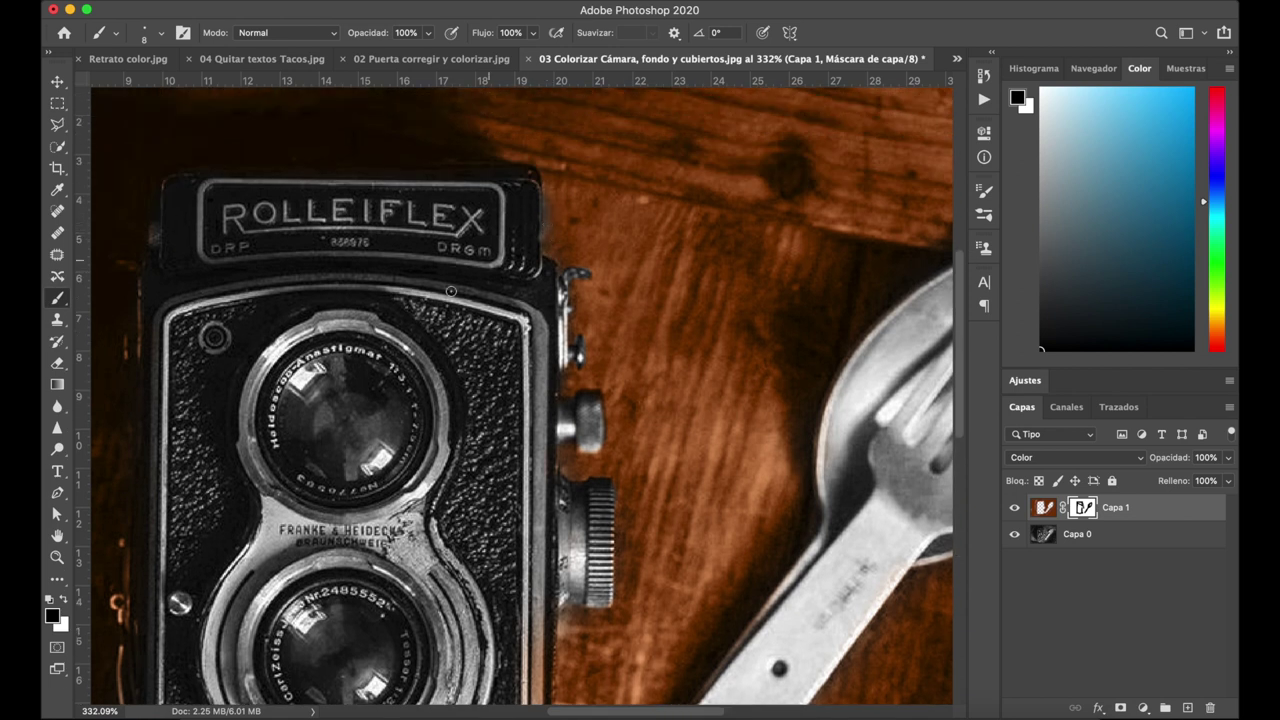
{"action": "left_click", "coordinate": [64, 598]}
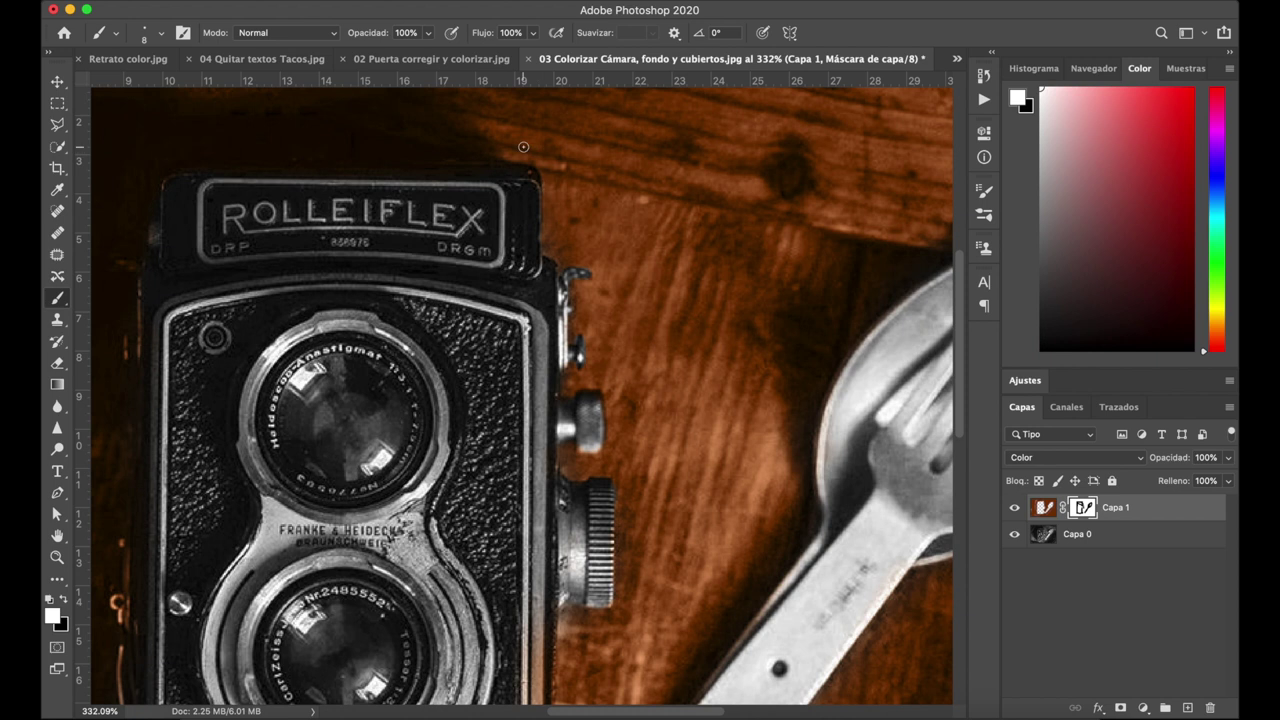
{"action": "scroll", "coordinate": [476, 152], "scroll_direction": "up", "scroll_amount": 3}
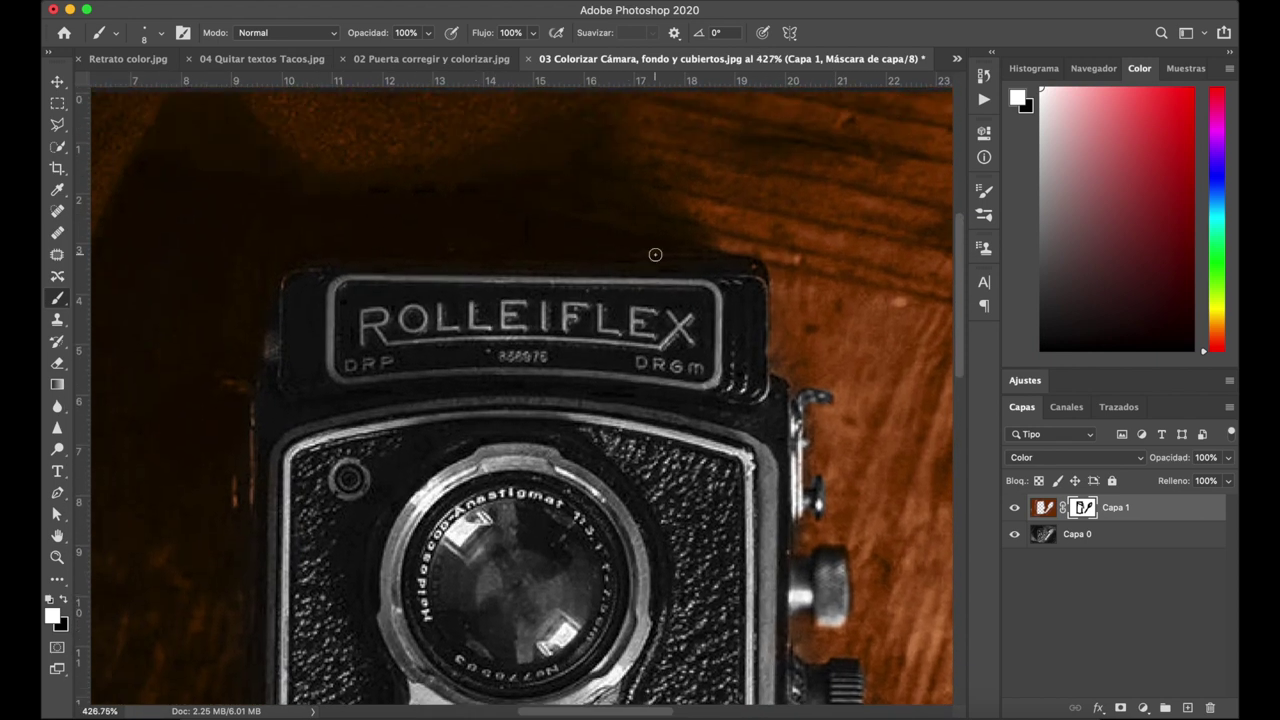
{"action": "key", "text": "x"}
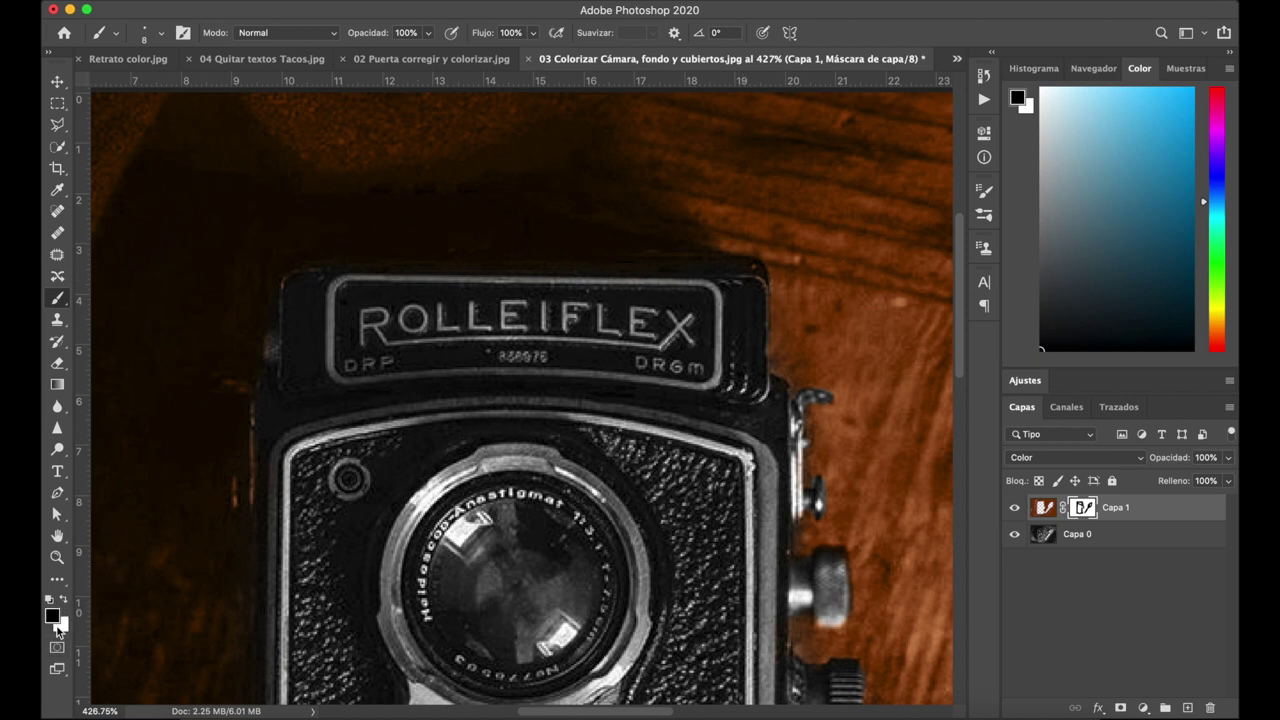
{"action": "key", "text": "x"}
{"action": "key", "text": "x"}
{"action": "key", "text": "x"}
{"action": "key", "text": "x"}
{"action": "key", "text": "x"}
{"action": "key", "text": "x"}
Mask out the orange on the camera's left edge and small side ring
{"action": "scroll", "coordinate": [339, 369], "scroll_direction": "left", "scroll_amount": 5}
{"action": "scroll", "coordinate": [339, 369], "scroll_direction": "down", "scroll_amount": 2}
{"action": "scroll", "coordinate": [339, 369], "scroll_direction": "left", "scroll_amount": 4}
{"action": "scroll", "coordinate": [339, 369], "scroll_direction": "down", "scroll_amount": 1}
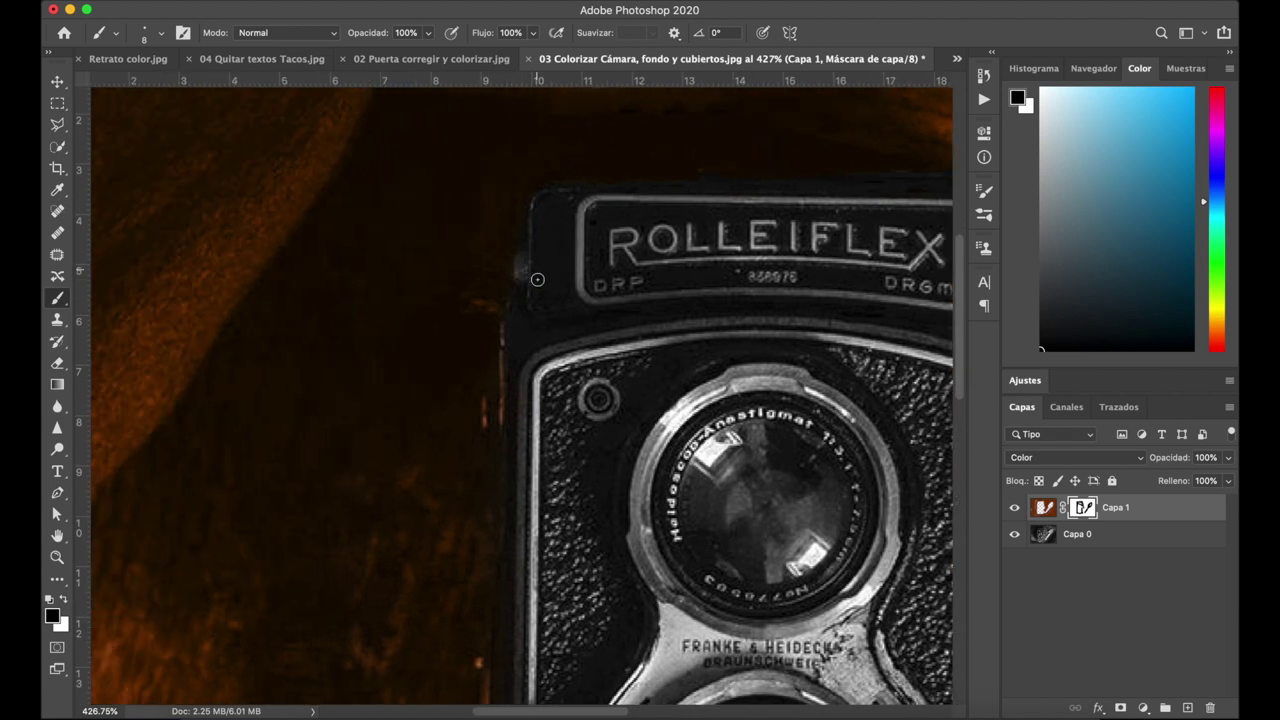
{"action": "mouse_move", "coordinate": [517, 263]}
{"action": "left_mouse_down"}
{"action": "mouse_move", "coordinate": [529, 276]}
{"action": "mouse_move", "coordinate": [484, 305]}
{"action": "mouse_move", "coordinate": [503, 393]}
{"action": "mouse_move", "coordinate": [486, 400]}
{"action": "mouse_move", "coordinate": [486, 420]}
{"action": "left_mouse_up"}
{"action": "scroll", "coordinate": [519, 523], "scroll_direction": "down", "scroll_amount": 3}
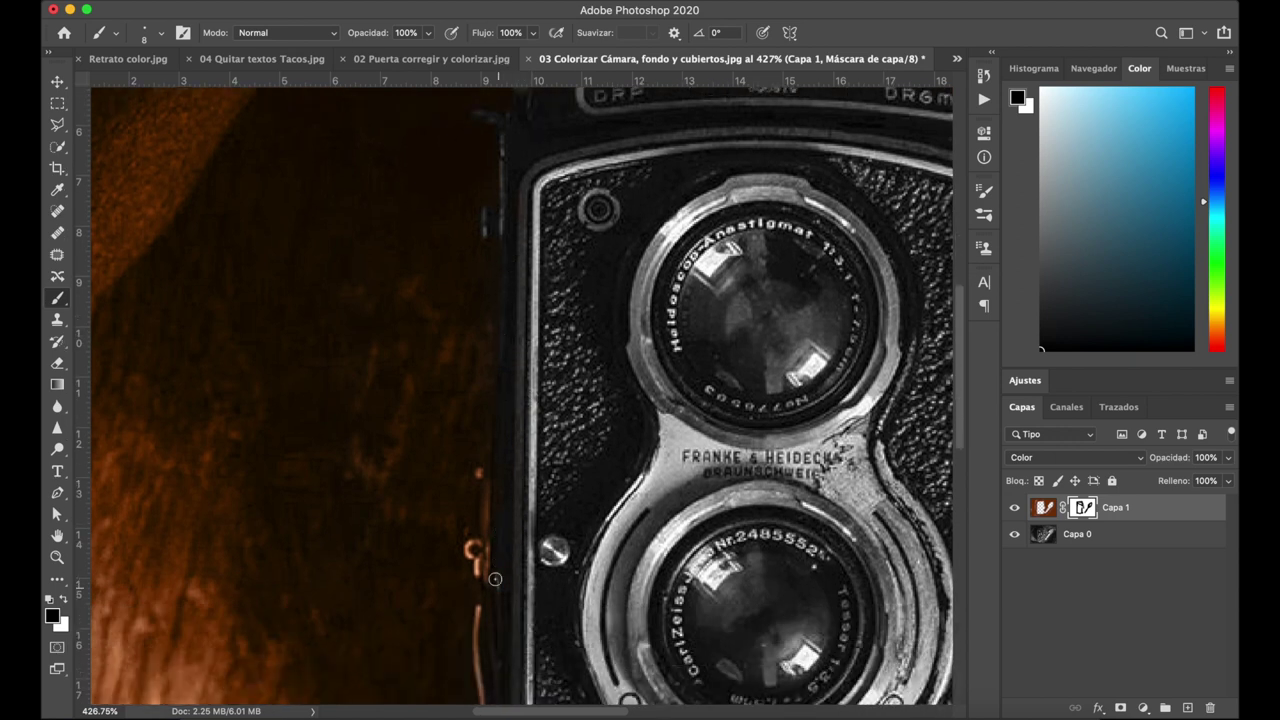
{"action": "left_click_drag", "start_coordinate": [478, 558], "coordinate": [472, 548]}
{"action": "scroll", "coordinate": [512, 567], "scroll_direction": "down", "scroll_amount": 5}
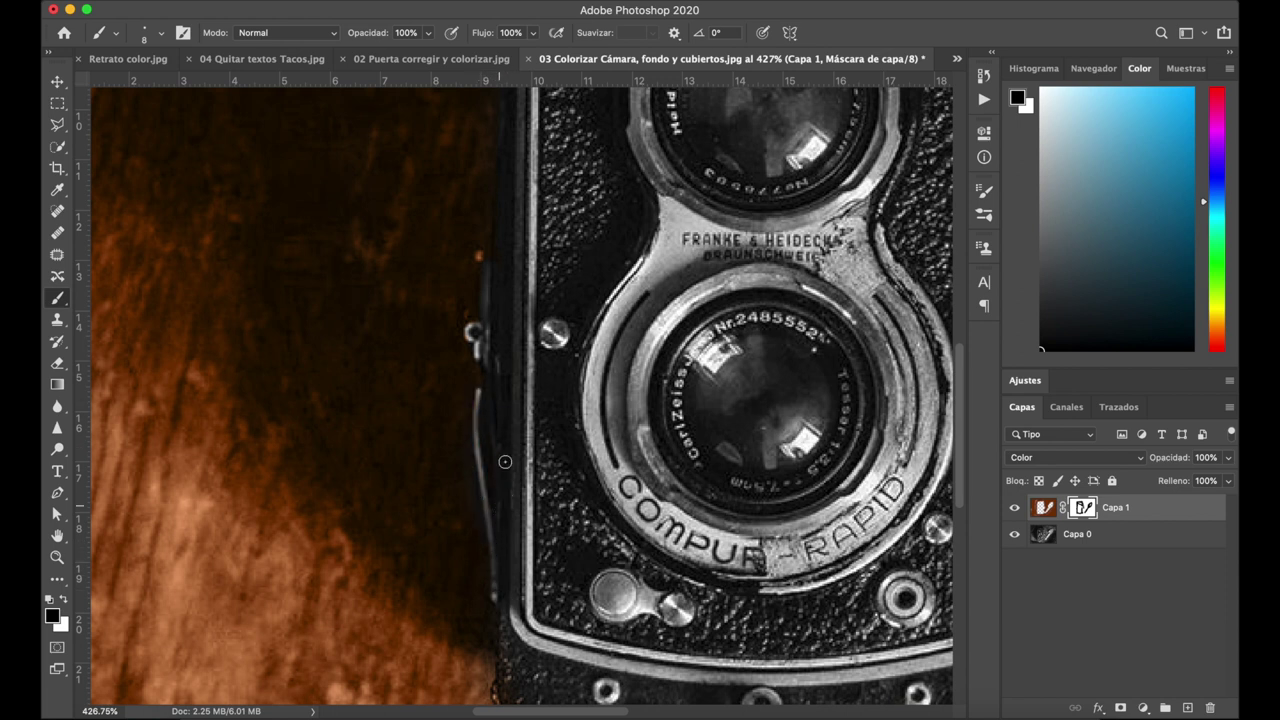
{"action": "scroll", "coordinate": [511, 387], "scroll_direction": "down", "scroll_amount": 2}
{"action": "scroll", "coordinate": [507, 399], "scroll_direction": "down", "scroll_amount": 2}
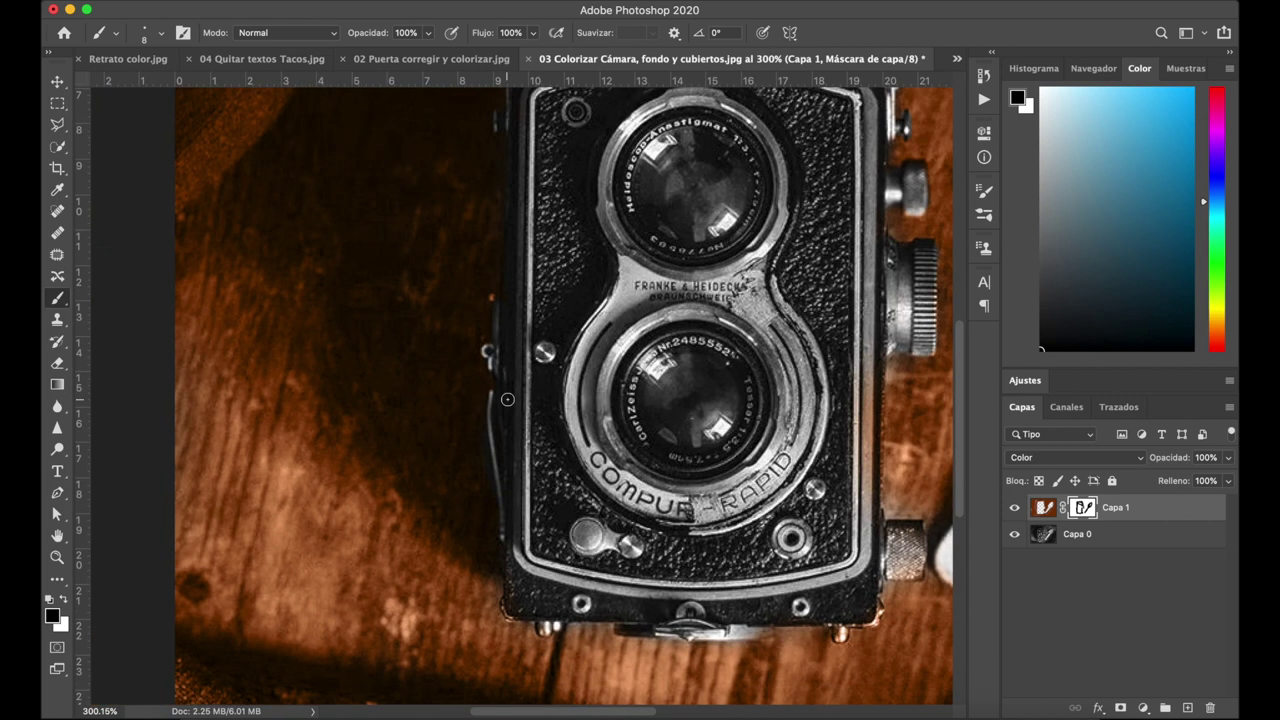
{"action": "scroll", "coordinate": [635, 511], "scroll_direction": "down", "scroll_amount": 5}
{"action": "scroll", "coordinate": [635, 511], "scroll_direction": "right", "scroll_amount": 5}
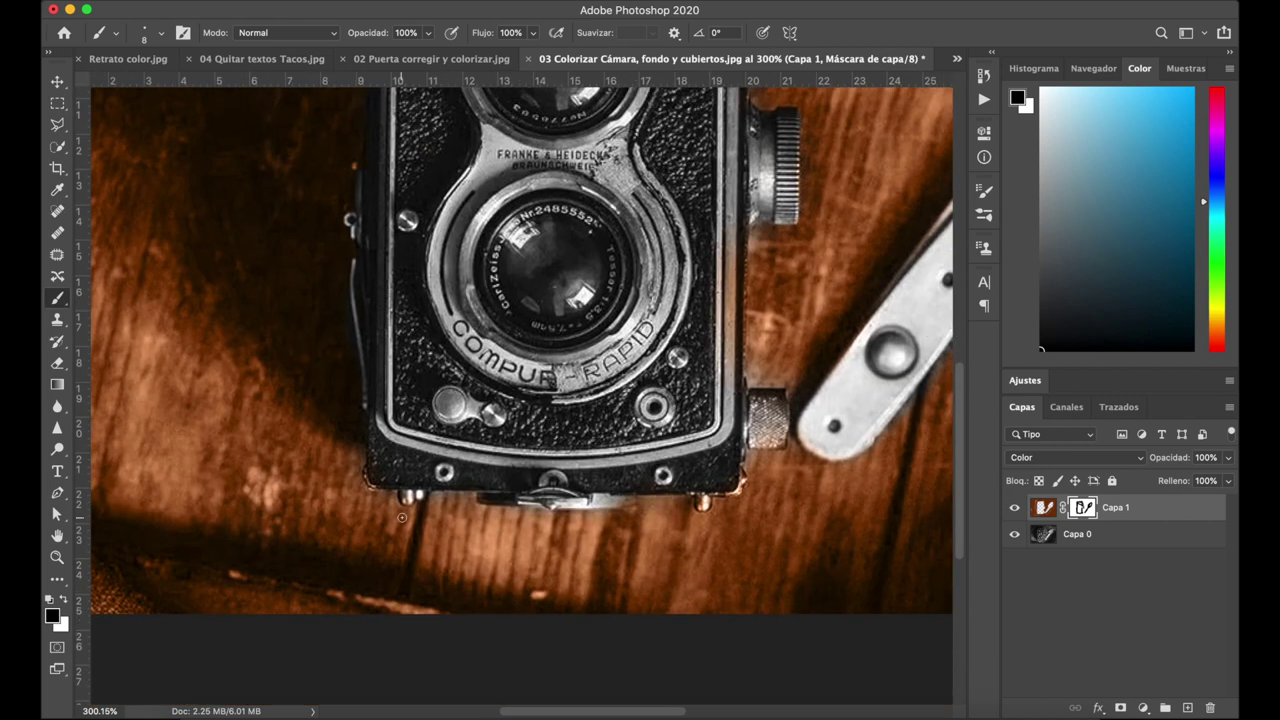
{"action": "scroll", "coordinate": [401, 517], "scroll_direction": "up", "scroll_amount": 2}
{"action": "scroll", "coordinate": [401, 517], "scroll_direction": "left", "scroll_amount": 2}
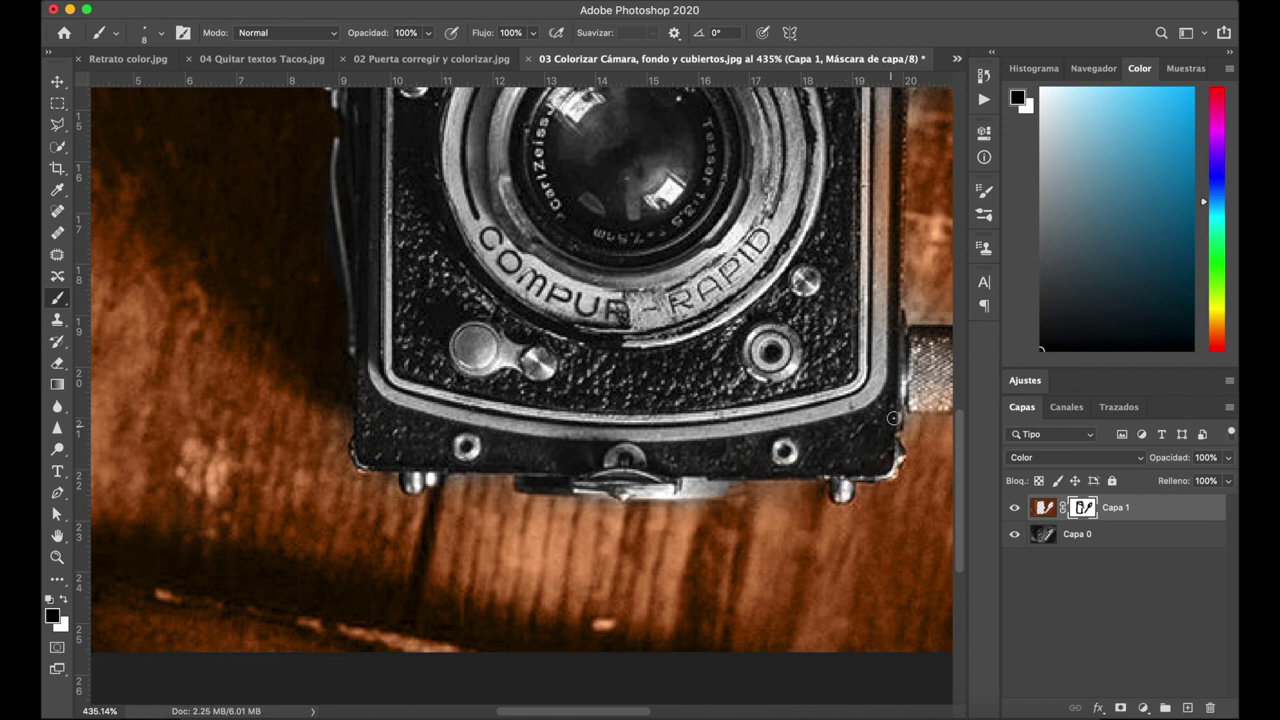
{"action": "scroll", "coordinate": [872, 312], "scroll_direction": "right", "scroll_amount": 5}
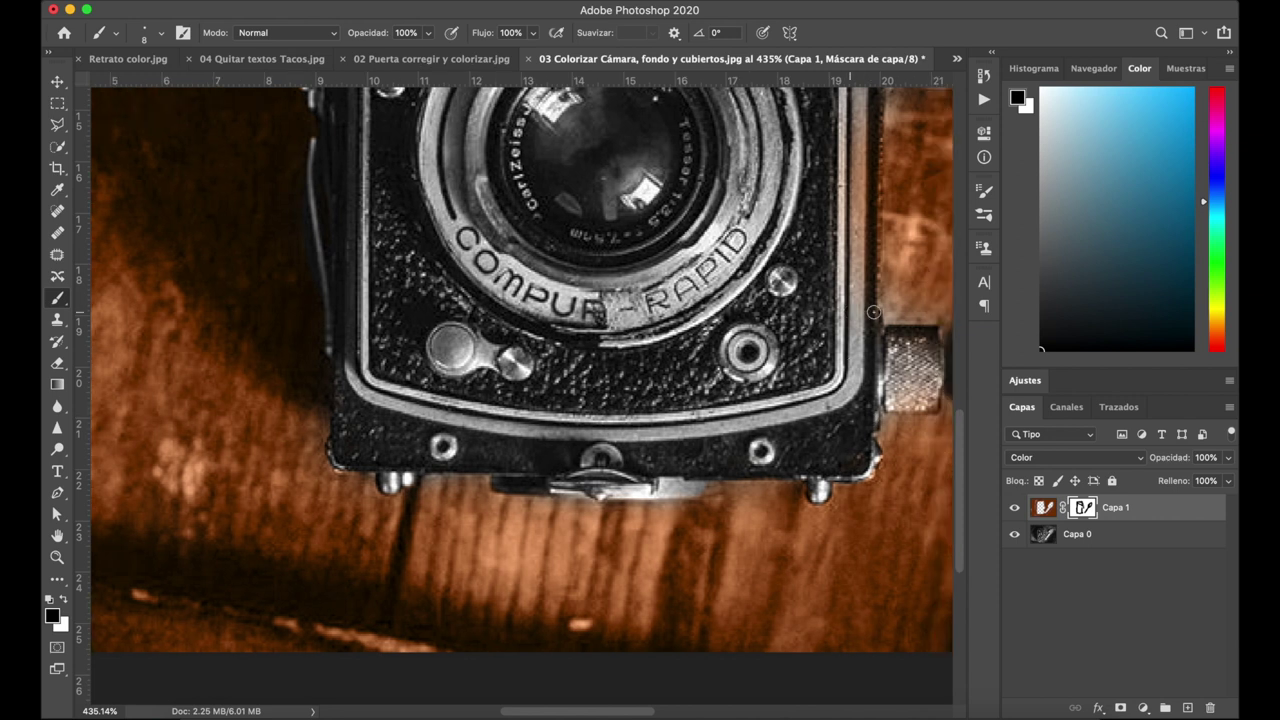
{"action": "scroll", "coordinate": [737, 237], "scroll_direction": "up", "scroll_amount": 3}
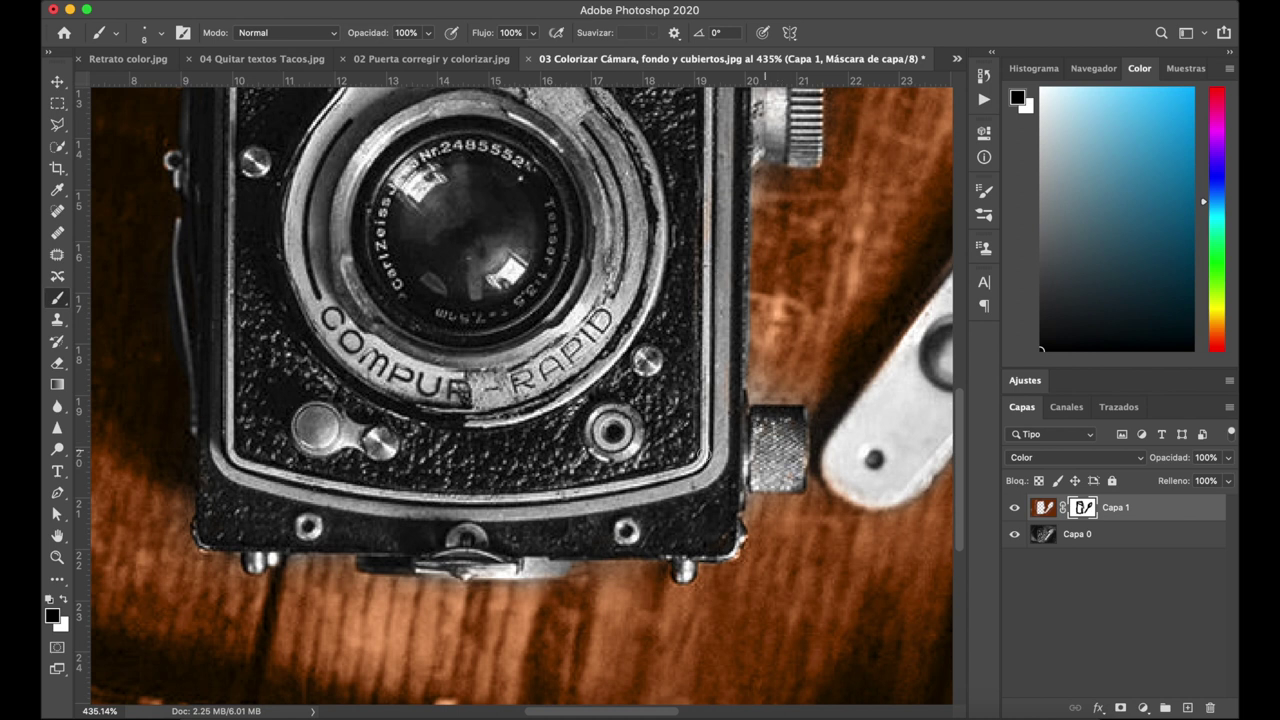
{"action": "scroll", "coordinate": [609, 433], "scroll_direction": "up", "scroll_amount": 5}
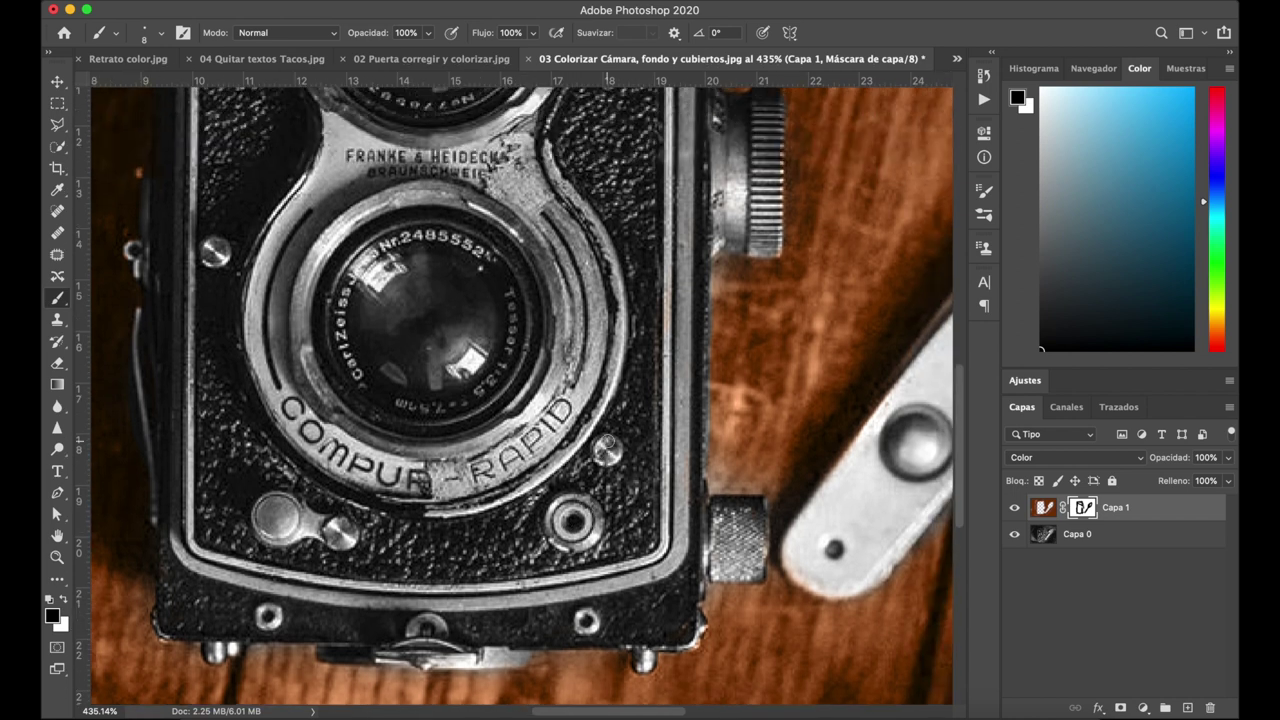
{"action": "scroll", "coordinate": [609, 433], "scroll_direction": "right", "scroll_amount": 10}
{"action": "scroll", "coordinate": [607, 440], "scroll_direction": "up", "scroll_amount": 3}
{"action": "scroll", "coordinate": [607, 440], "scroll_direction": "right", "scroll_amount": 5}
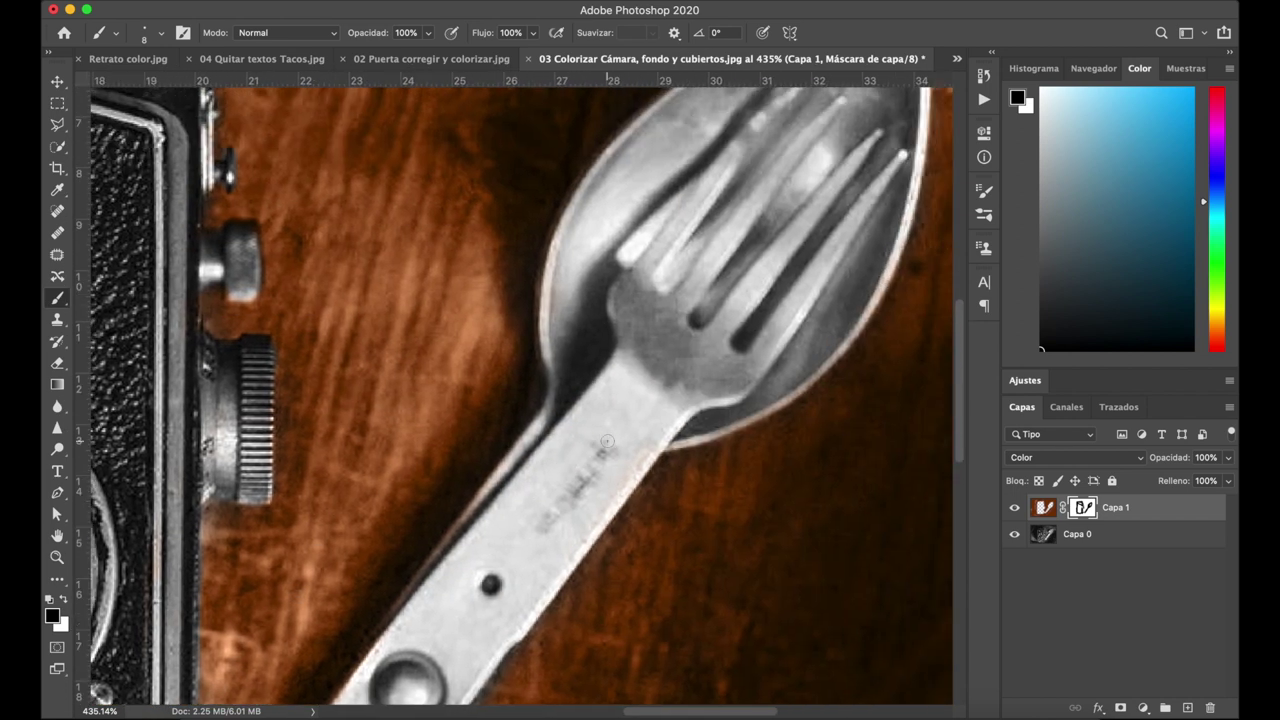
{"action": "scroll", "coordinate": [713, 318], "scroll_direction": "down", "scroll_amount": 3}
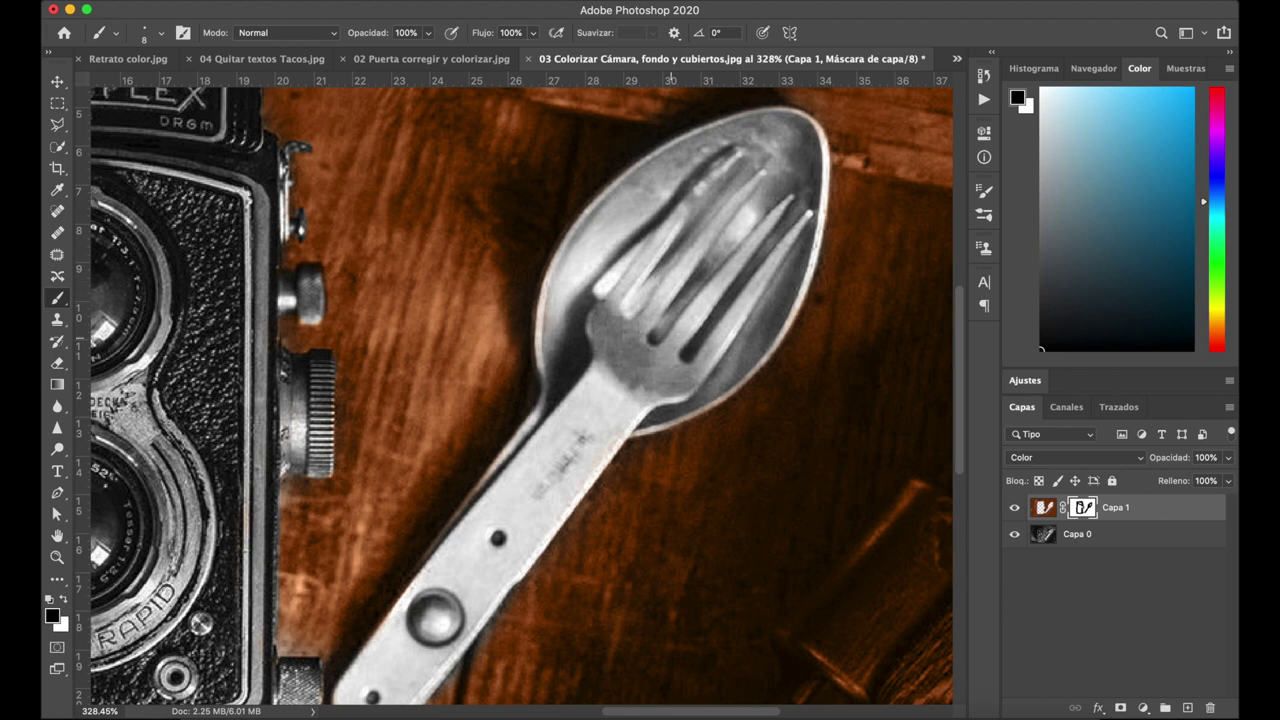
{"action": "scroll", "coordinate": [677, 331], "scroll_direction": "down", "scroll_amount": 3}
{"action": "scroll", "coordinate": [677, 331], "scroll_direction": "down", "scroll_amount": 3}
{"action": "scroll", "coordinate": [677, 331], "scroll_direction": "down", "scroll_amount": 2}
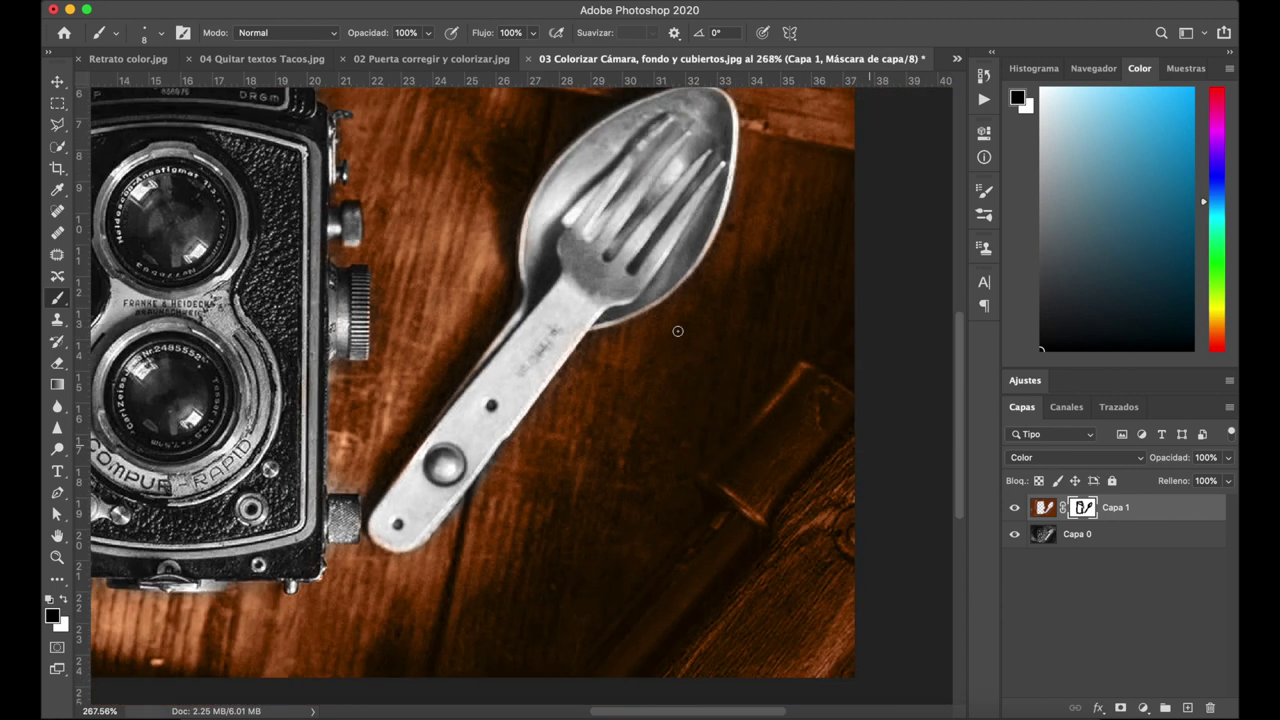
{"action": "scroll", "coordinate": [677, 331], "scroll_direction": "left", "scroll_amount": 5}
{"action": "scroll", "coordinate": [677, 331], "scroll_direction": "up", "scroll_amount": 2}
{"action": "scroll", "coordinate": [677, 331], "scroll_direction": "left", "scroll_amount": 3}
{"action": "scroll", "coordinate": [677, 331], "scroll_direction": "left", "scroll_amount": 3}
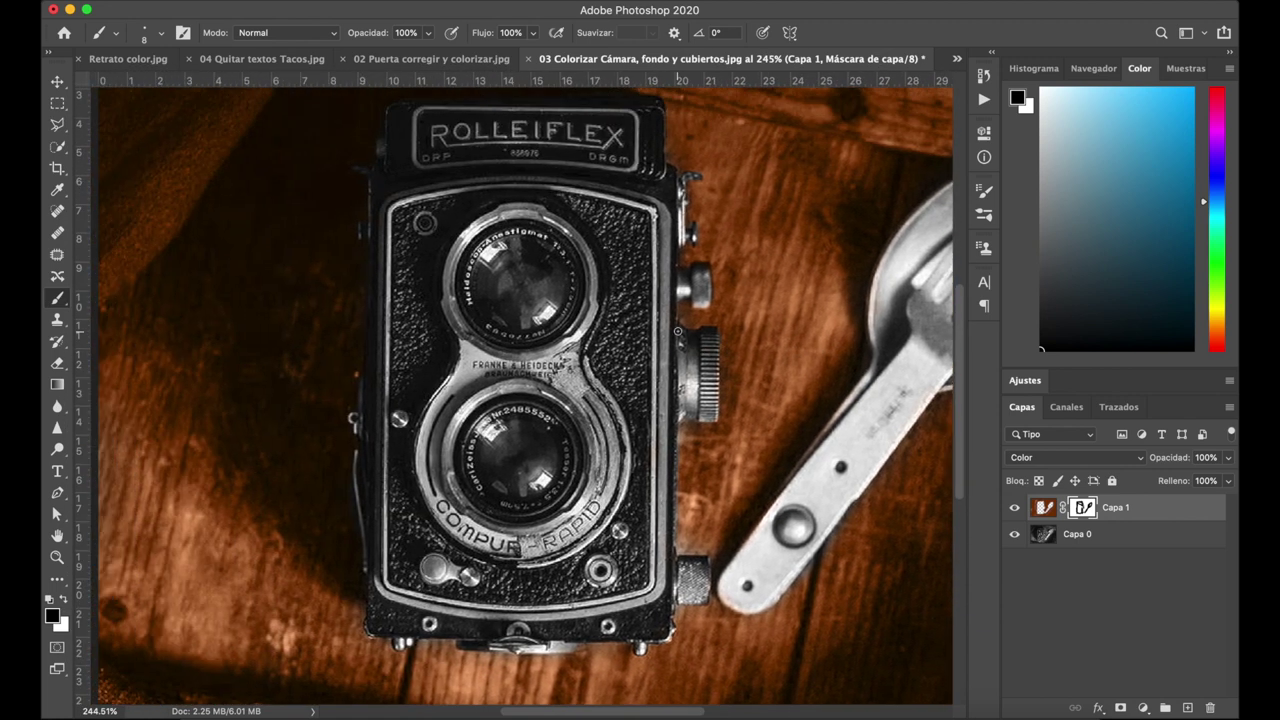
{"action": "scroll", "coordinate": [677, 331], "scroll_direction": "down", "scroll_amount": 2}
{"action": "scroll", "coordinate": [677, 331], "scroll_direction": "up", "scroll_amount": 1}
{"action": "scroll", "coordinate": [677, 331], "scroll_direction": "down", "scroll_amount": 5}
{"action": "scroll", "coordinate": [677, 331], "scroll_direction": "down", "scroll_amount": 2}
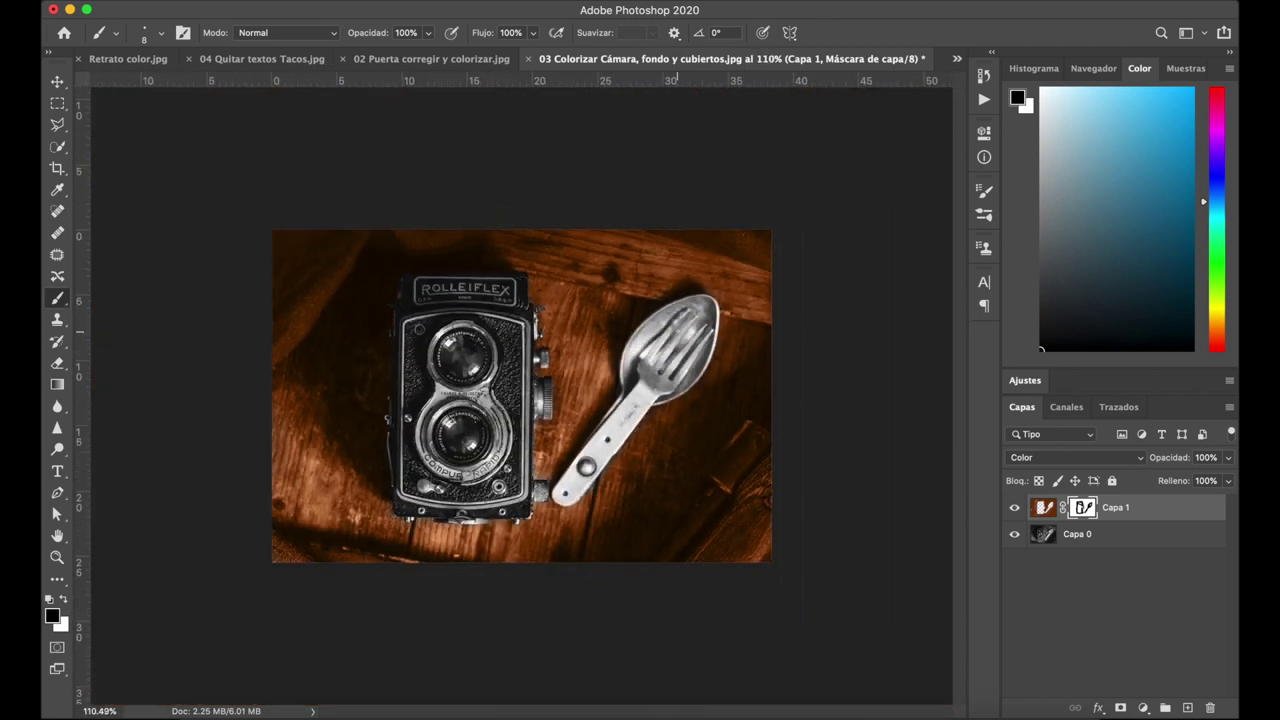
{"action": "scroll", "coordinate": [586, 341], "scroll_direction": "up", "scroll_amount": 1}
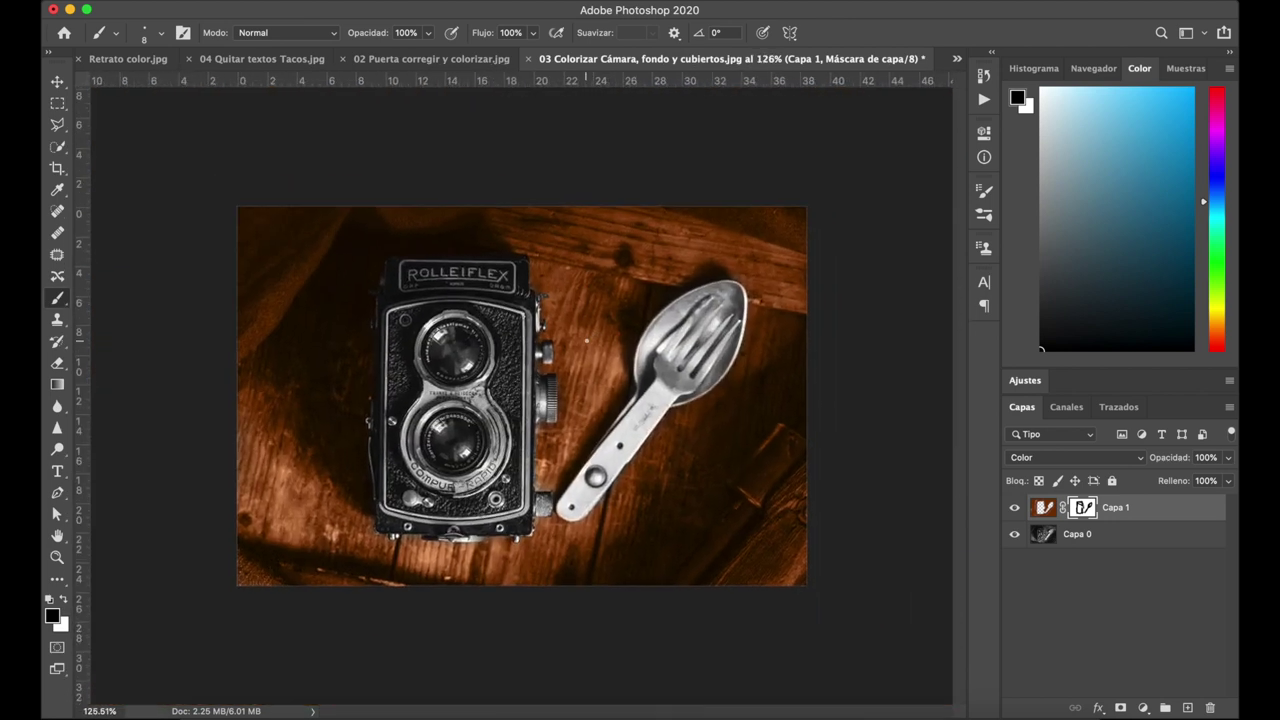
{"action": "scroll", "coordinate": [586, 341], "scroll_direction": "up", "scroll_amount": 1}
{"action": "scroll", "coordinate": [586, 341], "scroll_direction": "up", "scroll_amount": 1}
{"action": "scroll", "coordinate": [586, 341], "scroll_direction": "up", "scroll_amount": 1}
{"action": "scroll", "coordinate": [586, 341], "scroll_direction": "up", "scroll_amount": 1}
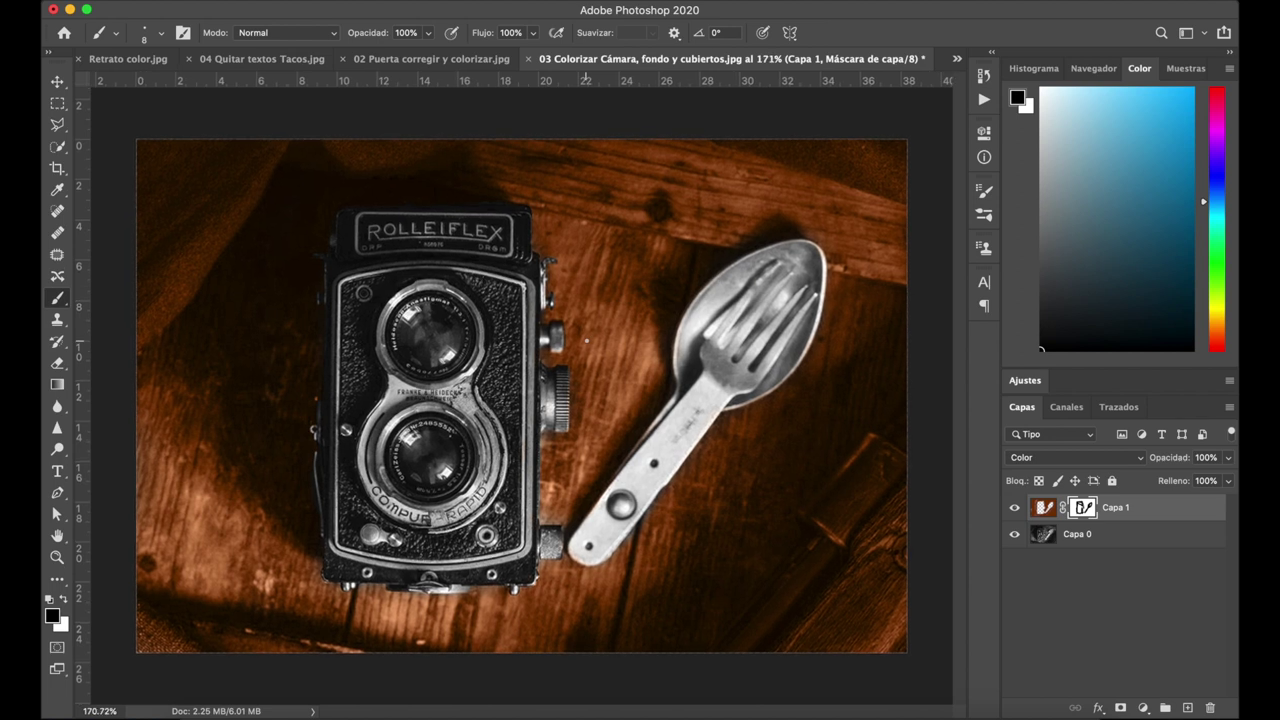
{"action": "scroll", "coordinate": [378, 260], "scroll_direction": "up", "scroll_amount": 1}
{"action": "scroll", "coordinate": [378, 260], "scroll_direction": "up", "scroll_amount": 1}
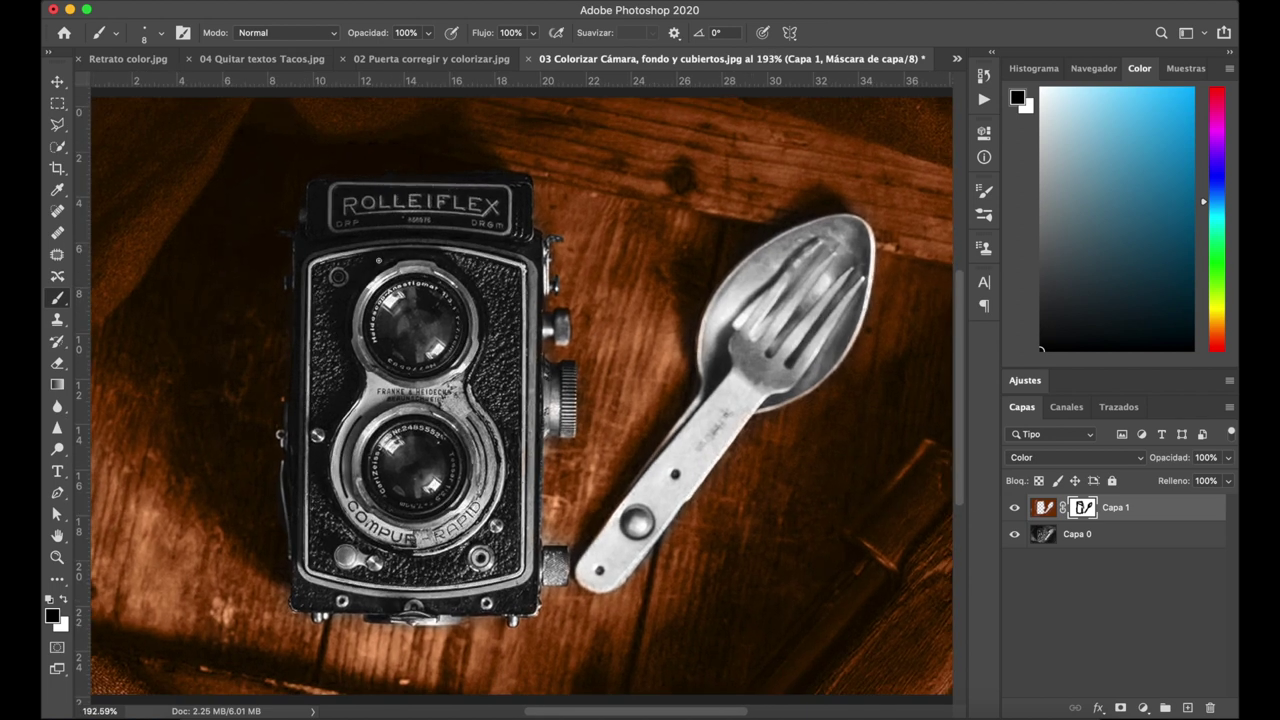
{"action": "scroll", "coordinate": [378, 261], "scroll_direction": "left", "scroll_amount": 2}
{"action": "scroll", "coordinate": [378, 260], "scroll_direction": "up", "scroll_amount": 1}
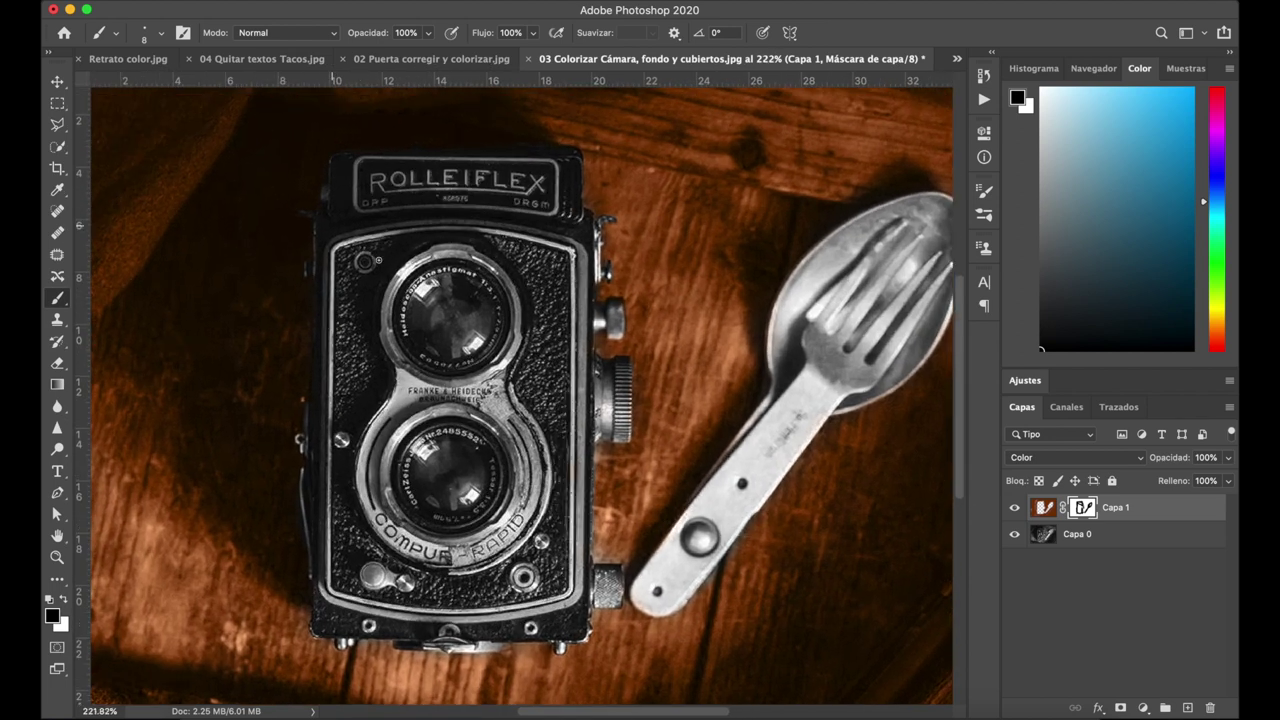
{"action": "scroll", "coordinate": [378, 260], "scroll_direction": "up", "scroll_amount": 1}
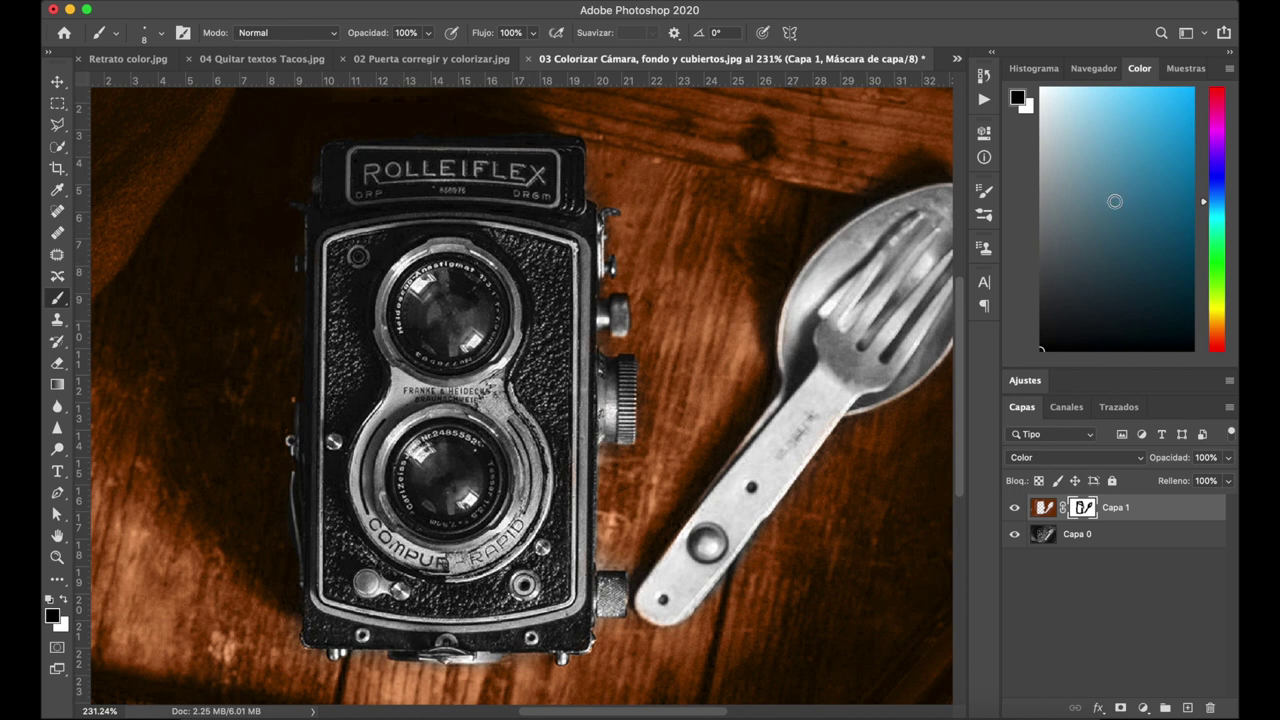
{"action": "key", "text": "x"}
Target Capa 1's image thumbnail and add a new layer Capa 2 above it
{"action": "left_click", "coordinate": [1118, 541]}
{"action": "left_click", "coordinate": [1127, 511]}
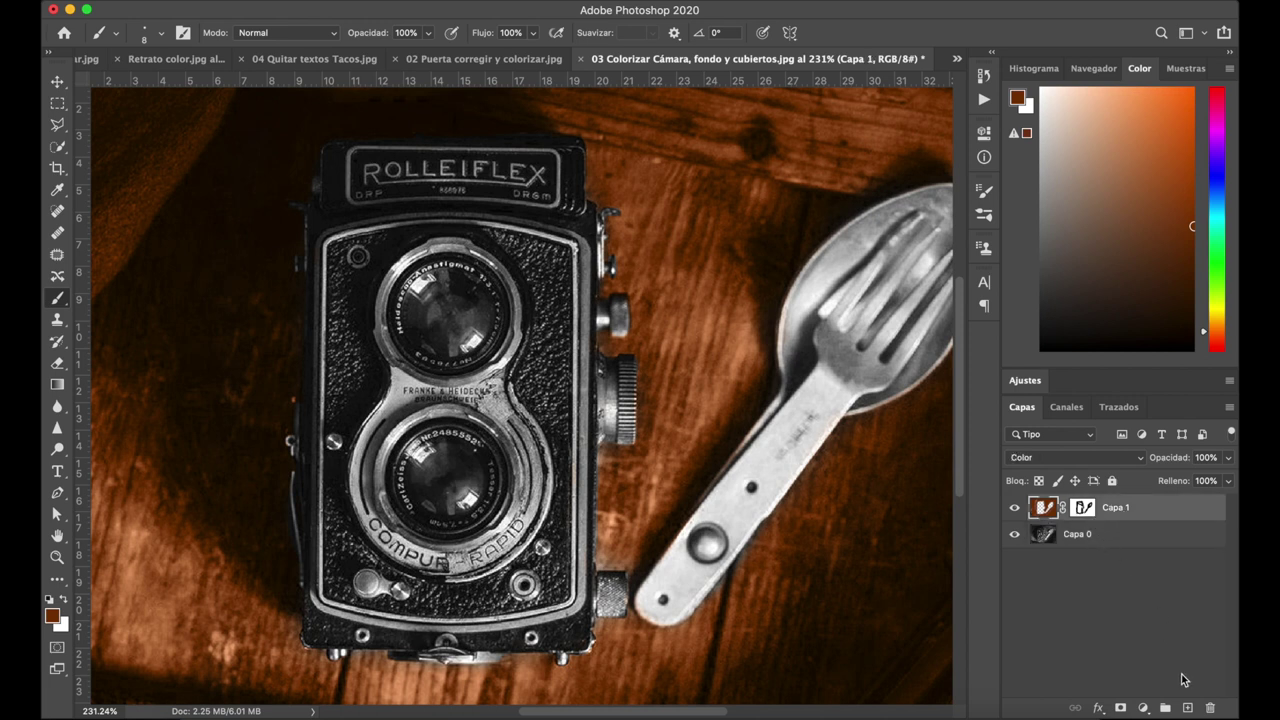
{"action": "left_click", "coordinate": [1187, 707]}
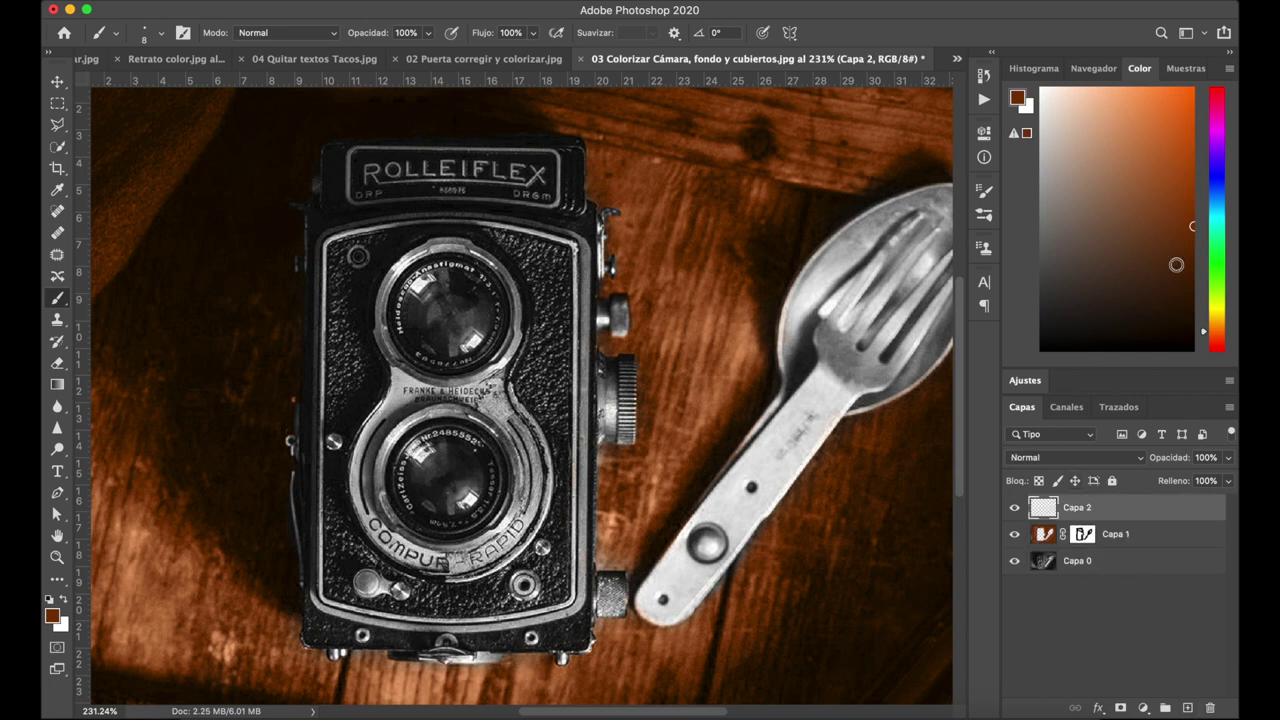
Pick a dark teal painting colour in the Color panel
{"action": "left_click", "coordinate": [1218, 213]}
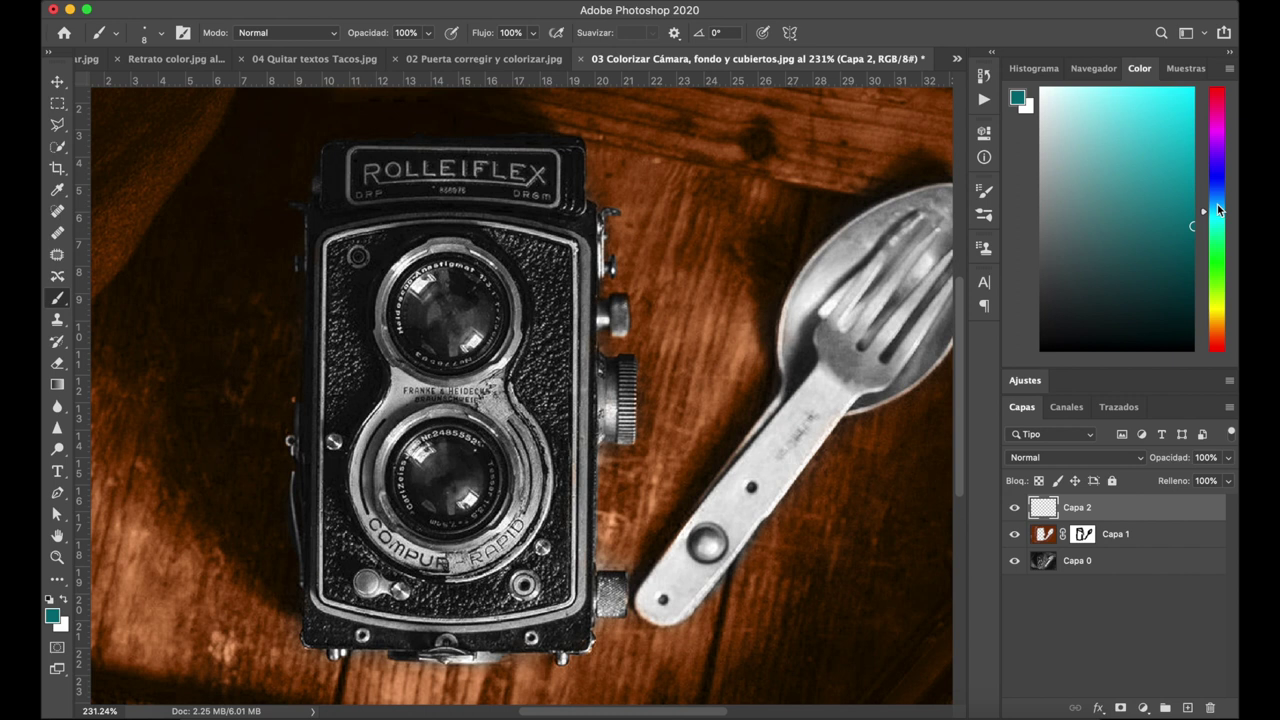
{"action": "left_click_drag", "start_coordinate": [1218, 210], "coordinate": [1220, 206]}
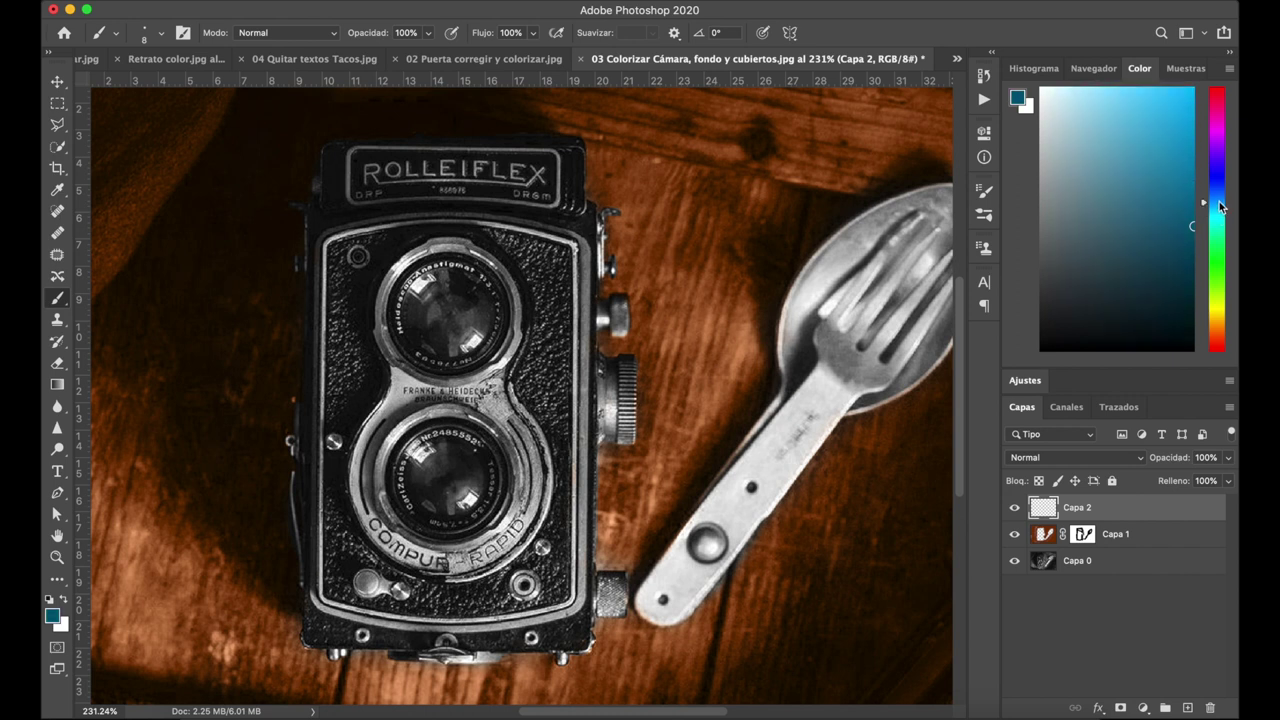
{"action": "left_click_drag", "start_coordinate": [1220, 207], "coordinate": [1220, 208]}
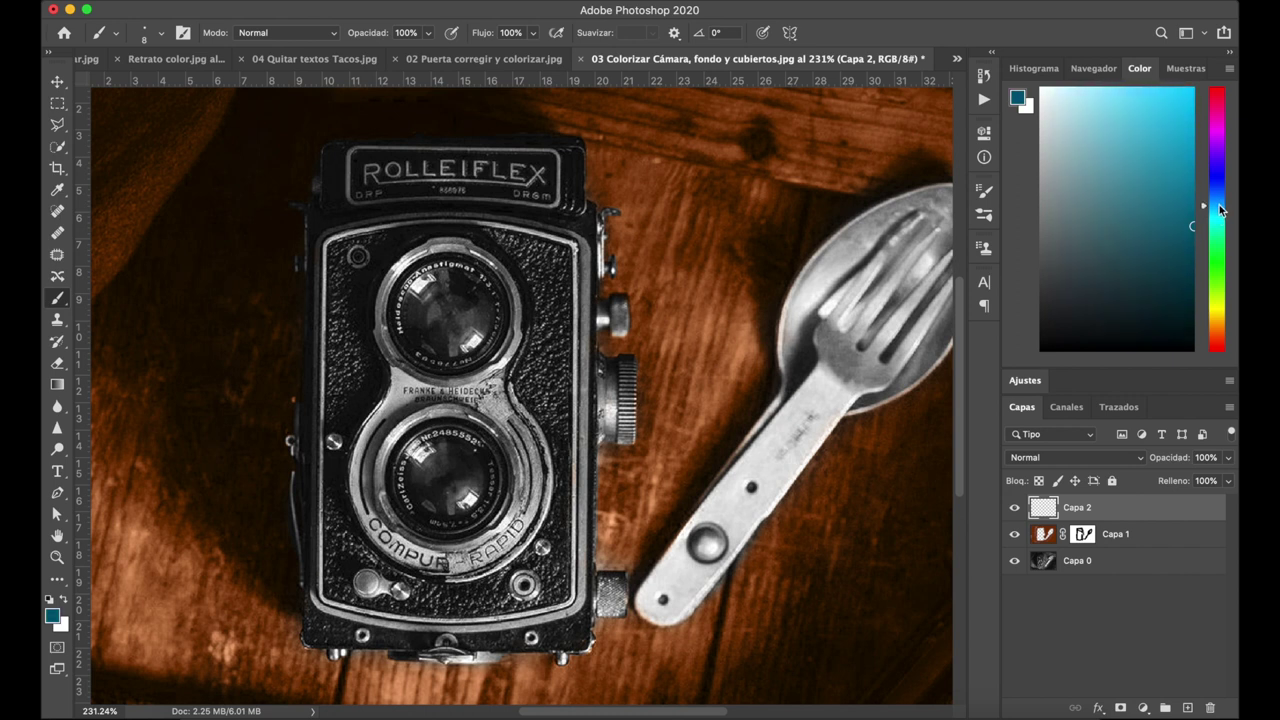
{"action": "left_click", "coordinate": [1220, 217]}
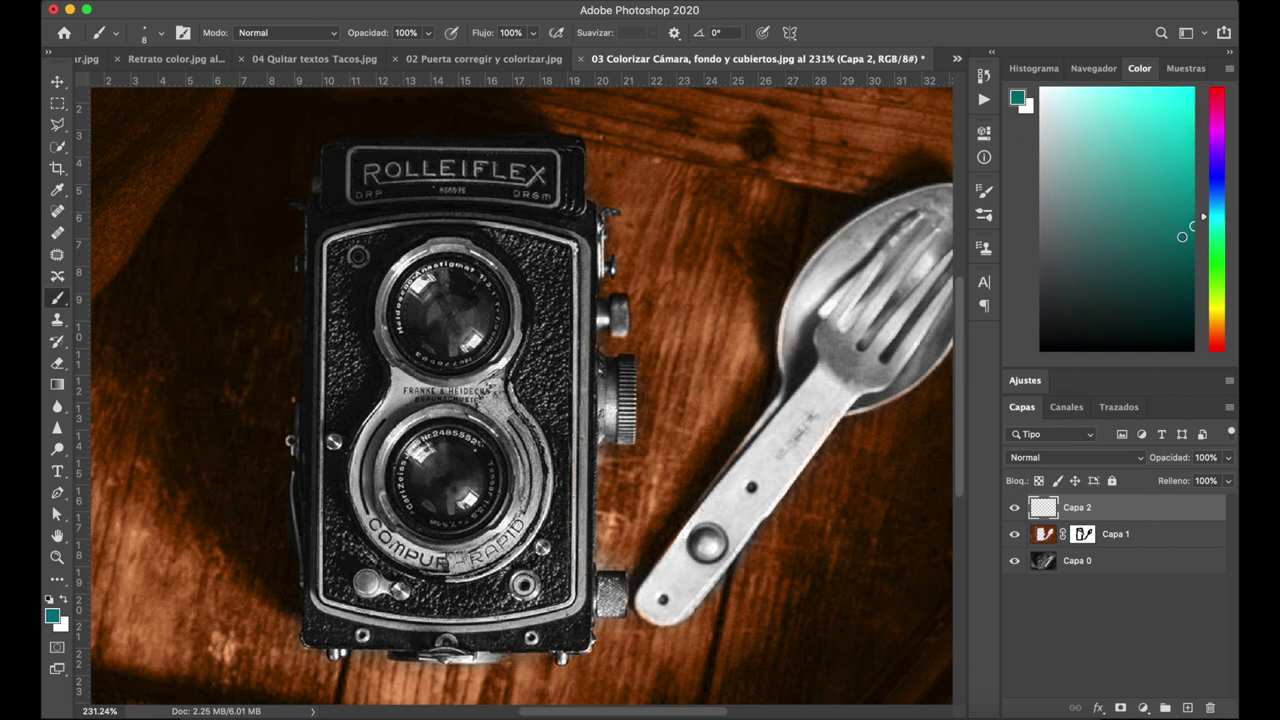
{"action": "left_click", "coordinate": [1187, 260]}
Enlarge the brush to 21 px and paint teal on the camera's top-right leatherette
{"action": "mouse_move", "coordinate": [543, 272]}
{"action": "left_mouse_down"}
{"action": "mouse_move", "coordinate": [556, 278]}
{"action": "mouse_move", "coordinate": [557, 240]}
{"action": "left_mouse_up"}
{"action": "scroll", "coordinate": [538, 247], "scroll_direction": "up", "scroll_amount": 2}
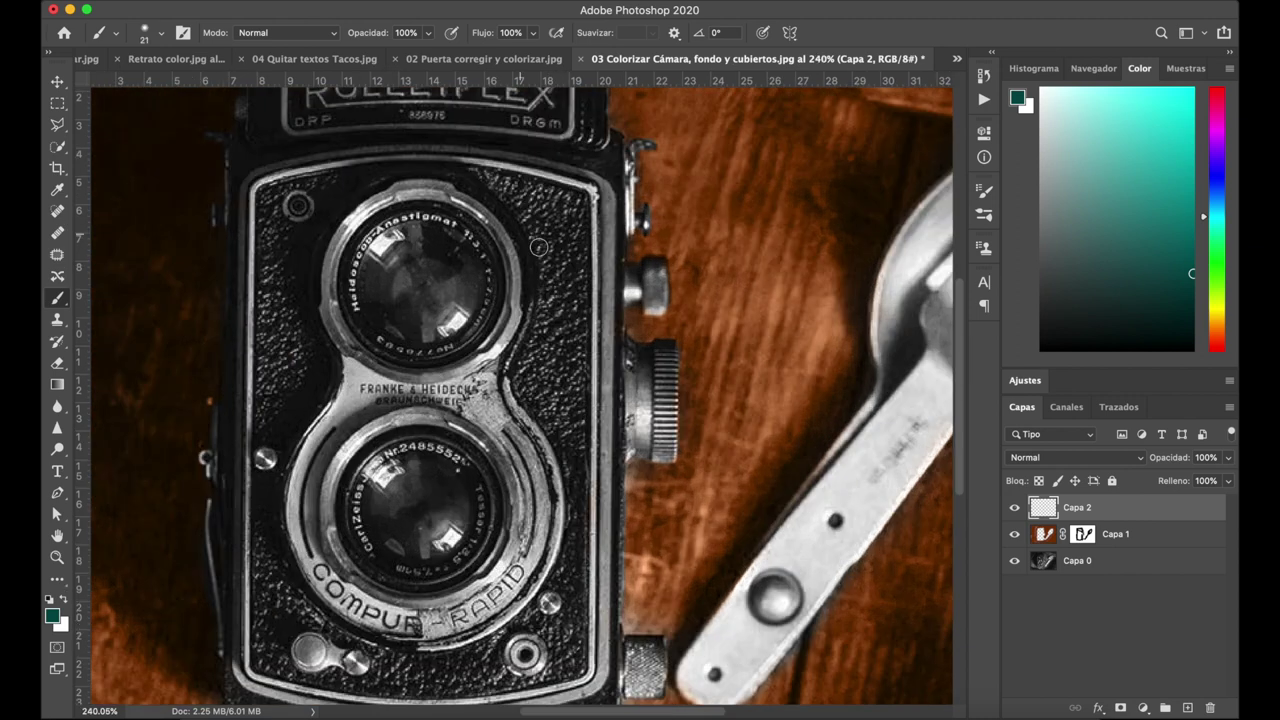
{"action": "scroll", "coordinate": [538, 247], "scroll_direction": "up", "scroll_amount": 3}
{"action": "scroll", "coordinate": [555, 232], "scroll_direction": "up", "scroll_amount": 1}
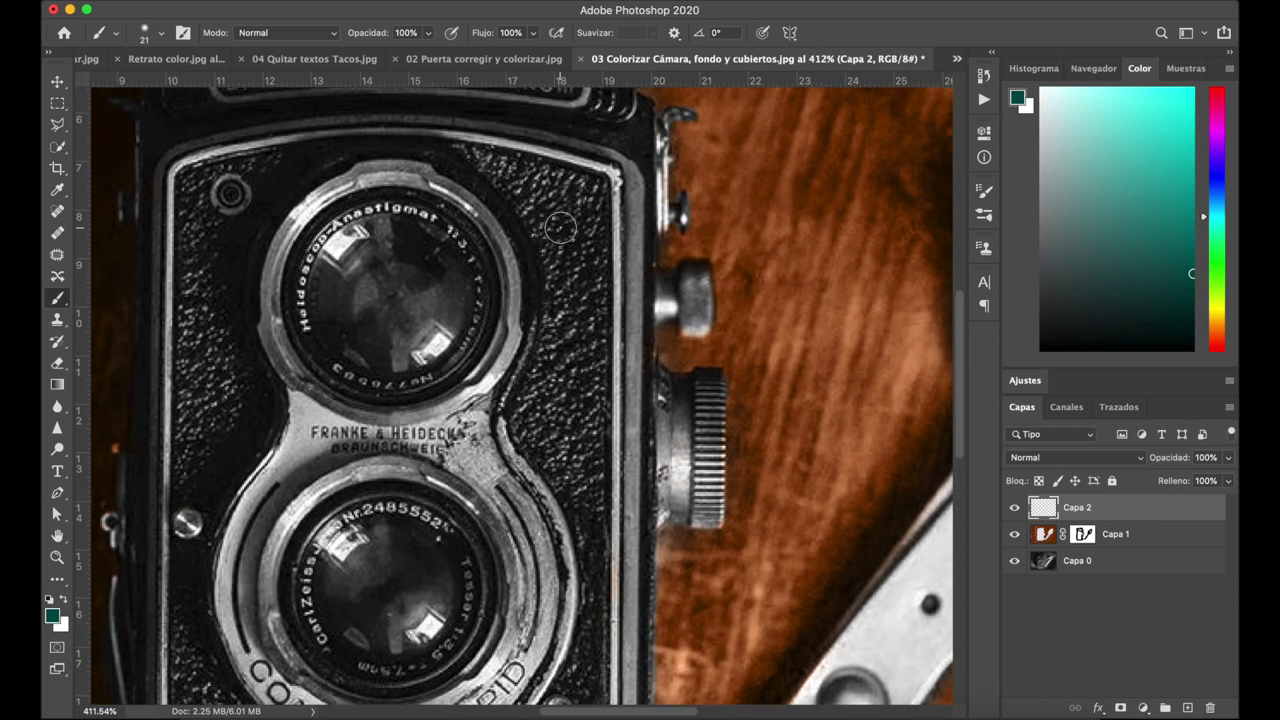
{"action": "mouse_move", "coordinate": [560, 228]}
{"action": "left_mouse_down"}
{"action": "mouse_move", "coordinate": [543, 209]}
{"action": "mouse_move", "coordinate": [589, 187]}
{"action": "mouse_move", "coordinate": [587, 226]}
{"action": "left_mouse_up"}
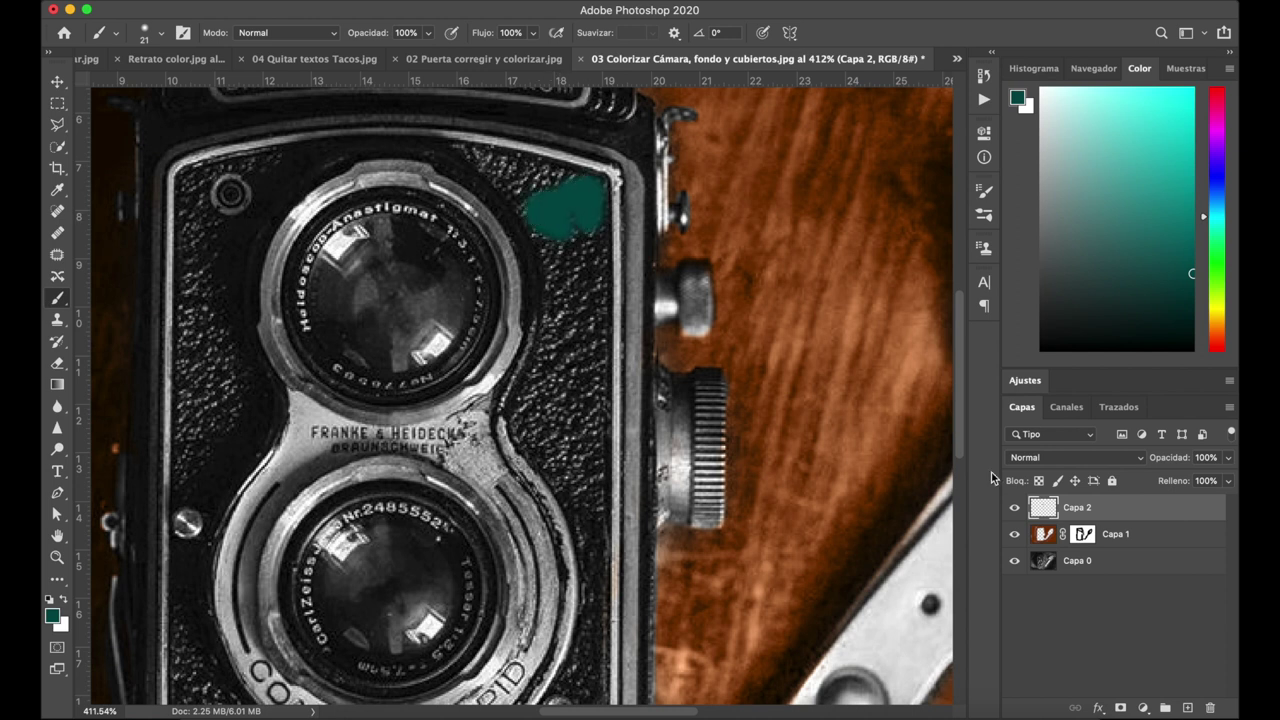
Set Capa 2 to Color blend mode and extend teal down the right leatherette
{"action": "left_click", "coordinate": [1036, 459]}
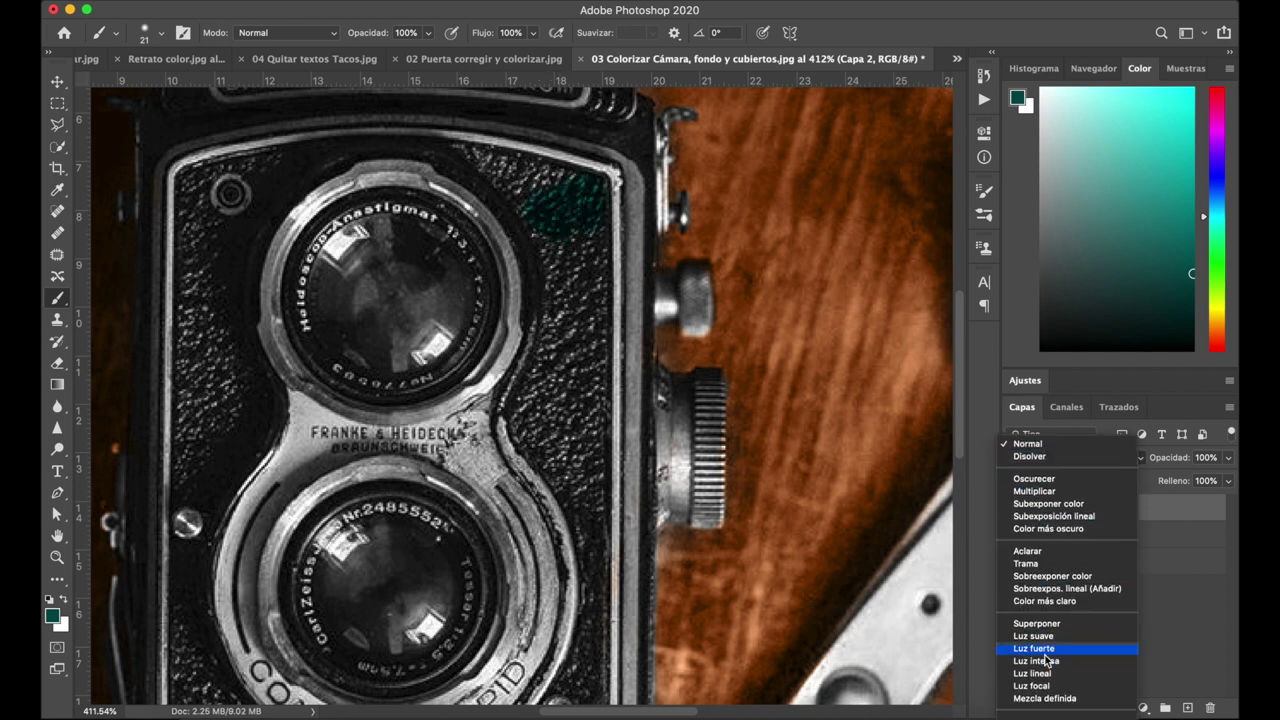
{"action": "left_click", "coordinate": [1030, 714]}
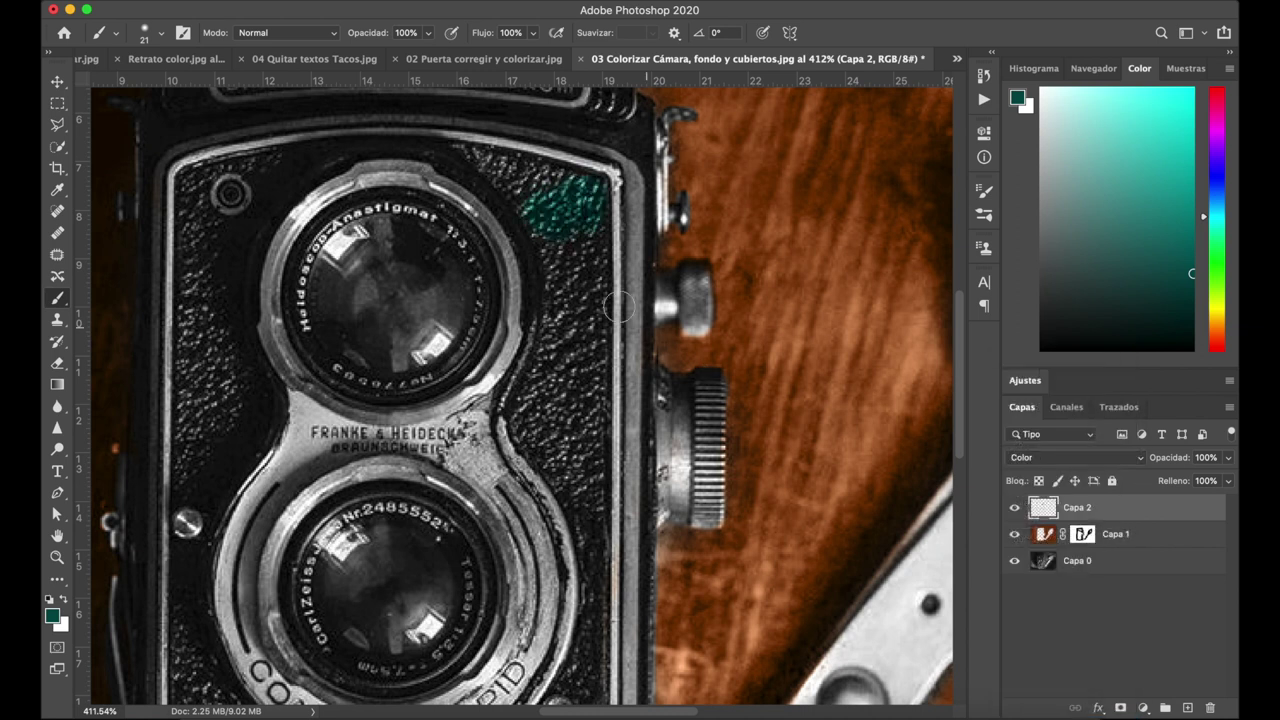
{"action": "mouse_move", "coordinate": [557, 230]}
{"action": "left_mouse_down"}
{"action": "mouse_move", "coordinate": [588, 187]}
{"action": "mouse_move", "coordinate": [481, 160]}
{"action": "mouse_move", "coordinate": [594, 348]}
{"action": "mouse_move", "coordinate": [553, 323]}
{"action": "mouse_move", "coordinate": [531, 400]}
{"action": "mouse_move", "coordinate": [586, 421]}
{"action": "mouse_move", "coordinate": [590, 533]}
{"action": "left_mouse_up"}
Tint the leather strip right of the lower lens teal, then shrink the brush
{"action": "scroll", "coordinate": [591, 428], "scroll_direction": "down", "scroll_amount": 3}
{"action": "scroll", "coordinate": [591, 428], "scroll_direction": "down", "scroll_amount": 5}
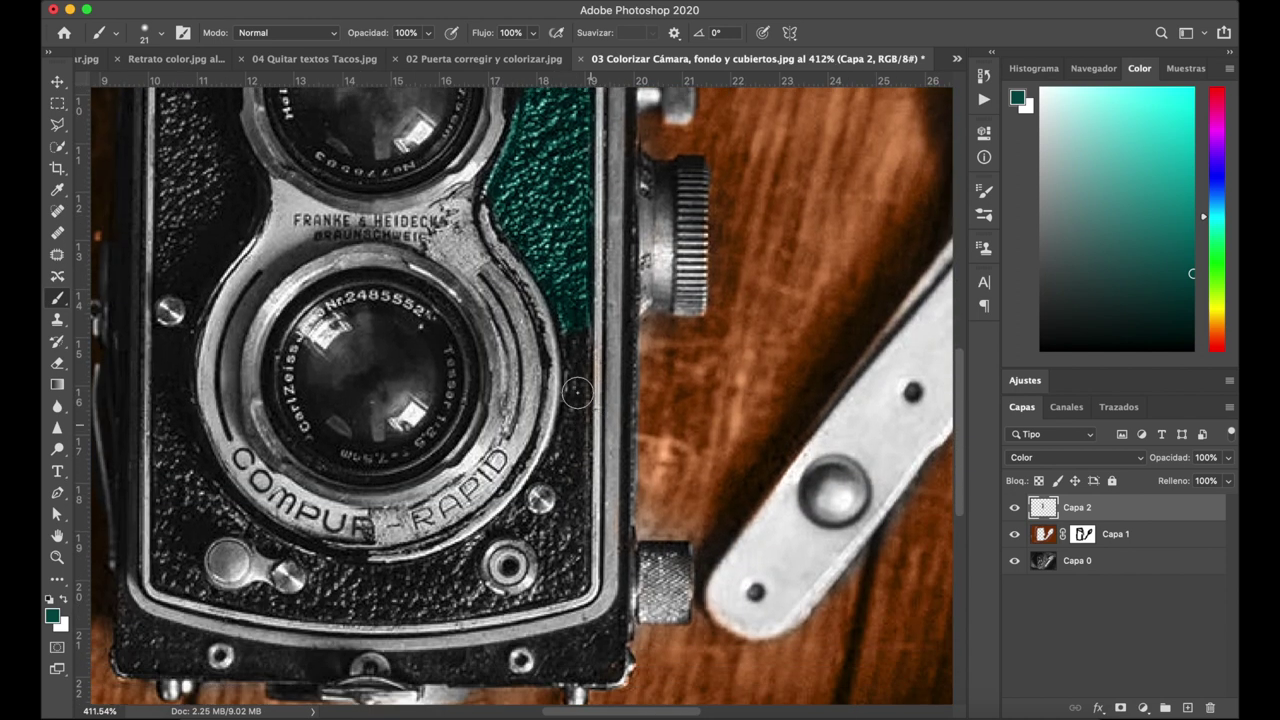
{"action": "mouse_move", "coordinate": [570, 317]}
{"action": "left_mouse_down"}
{"action": "mouse_move", "coordinate": [565, 578]}
{"action": "mouse_move", "coordinate": [545, 537]}
{"action": "mouse_move", "coordinate": [561, 521]}
{"action": "mouse_move", "coordinate": [571, 411]}
{"action": "left_mouse_up"}
{"action": "scroll", "coordinate": [515, 510], "scroll_direction": "up", "scroll_amount": 5}
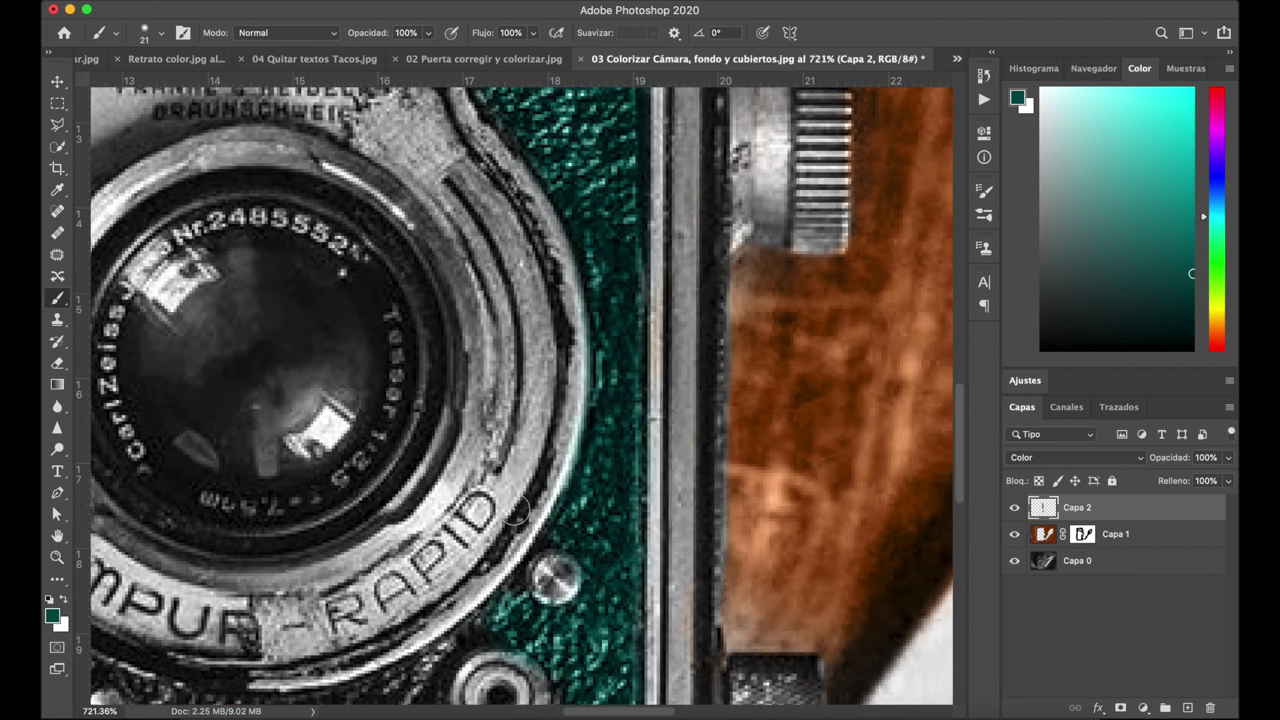
{"action": "scroll", "coordinate": [520, 510], "scroll_direction": "down", "scroll_amount": 3}
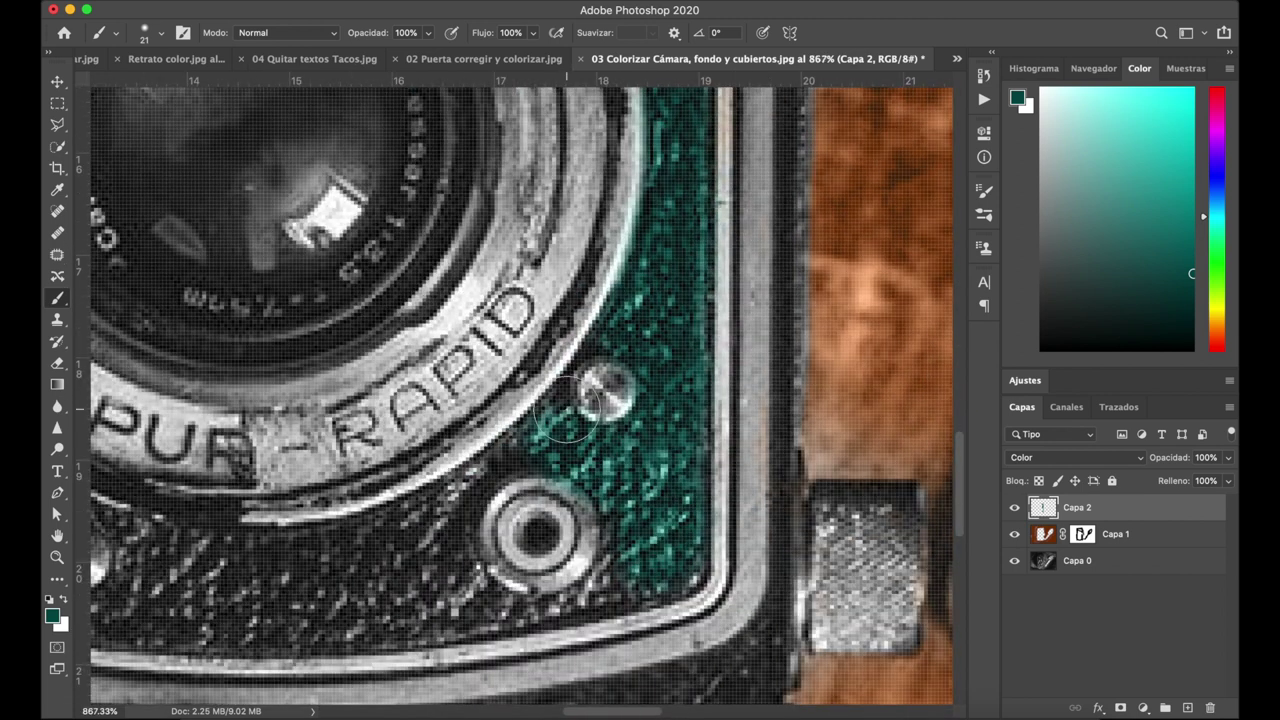
{"action": "scroll", "coordinate": [567, 412], "scroll_direction": "down", "scroll_amount": 2}
{"action": "scroll", "coordinate": [567, 412], "scroll_direction": "down", "scroll_amount": 3}
{"action": "scroll", "coordinate": [566, 410], "scroll_direction": "up", "scroll_amount": 2}
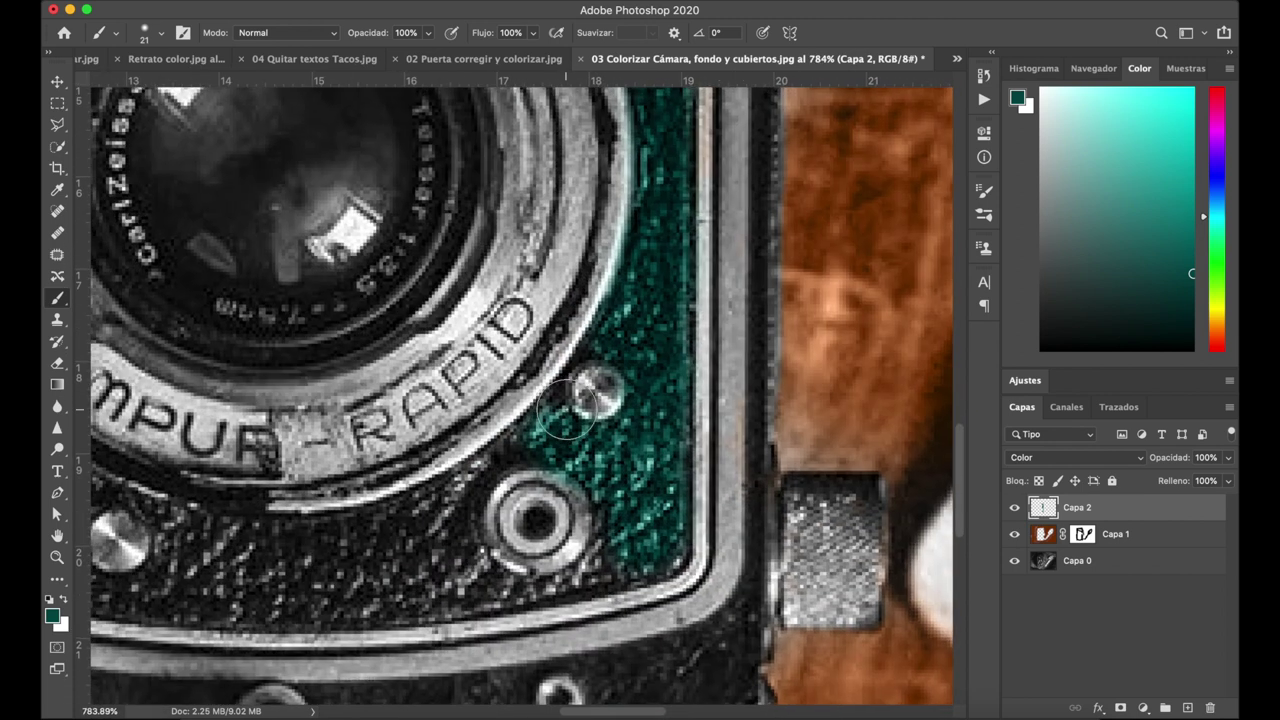
{"action": "left_click_drag", "start_coordinate": [566, 410], "coordinate": [560, 412]}
Extend teal along the bottom edge and the textured leather below the small ring
{"action": "mouse_move", "coordinate": [574, 570]}
{"action": "left_mouse_down"}
{"action": "mouse_move", "coordinate": [505, 574]}
{"action": "mouse_move", "coordinate": [469, 515]}
{"action": "left_mouse_up"}
{"action": "left_click_drag", "start_coordinate": [392, 518], "coordinate": [317, 521]}
{"action": "left_click_drag", "start_coordinate": [531, 588], "coordinate": [595, 588]}
{"action": "left_click_drag", "start_coordinate": [456, 566], "coordinate": [482, 566]}
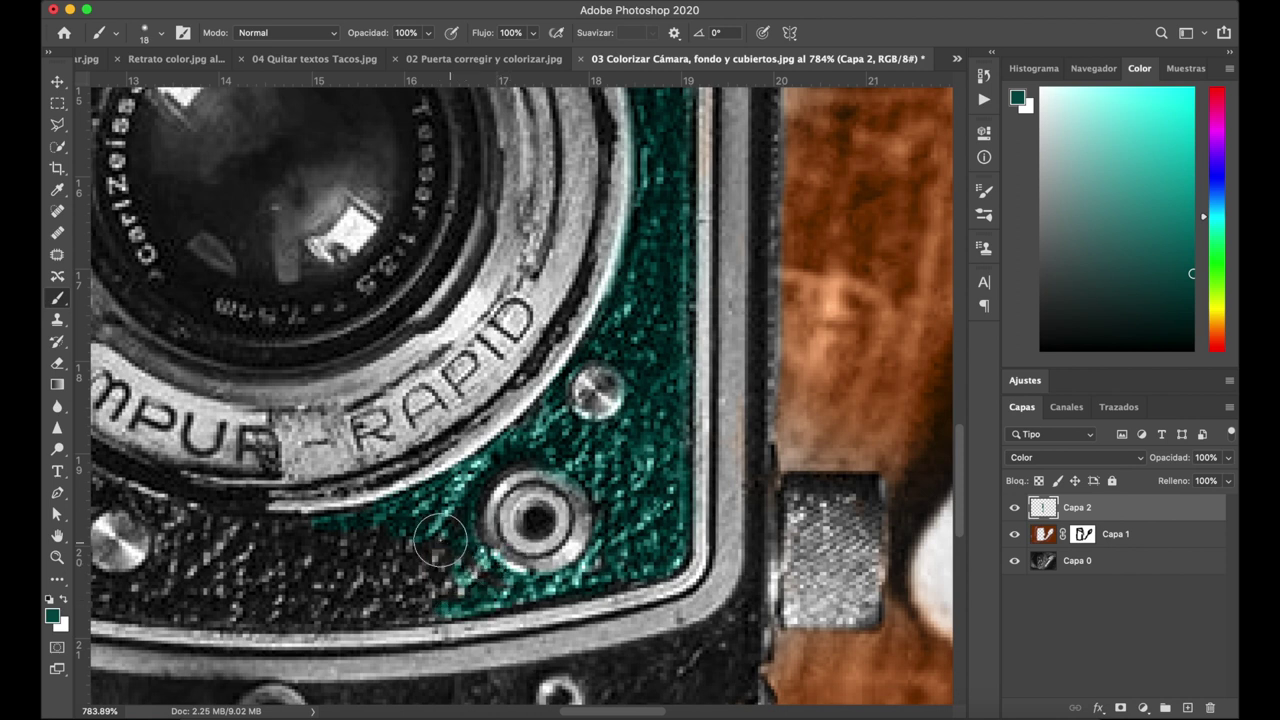
{"action": "mouse_move", "coordinate": [341, 541]}
{"action": "left_mouse_down"}
{"action": "mouse_move", "coordinate": [186, 546]}
{"action": "mouse_move", "coordinate": [348, 568]}
{"action": "mouse_move", "coordinate": [444, 563]}
{"action": "mouse_move", "coordinate": [402, 593]}
{"action": "mouse_move", "coordinate": [228, 600]}
{"action": "mouse_move", "coordinate": [385, 594]}
{"action": "mouse_move", "coordinate": [371, 585]}
{"action": "left_mouse_up"}
Tint the lower-left leatherette of the camera body teal
{"action": "scroll", "coordinate": [371, 585], "scroll_direction": "left", "scroll_amount": 3}
{"action": "scroll", "coordinate": [371, 585], "scroll_direction": "left", "scroll_amount": 3}
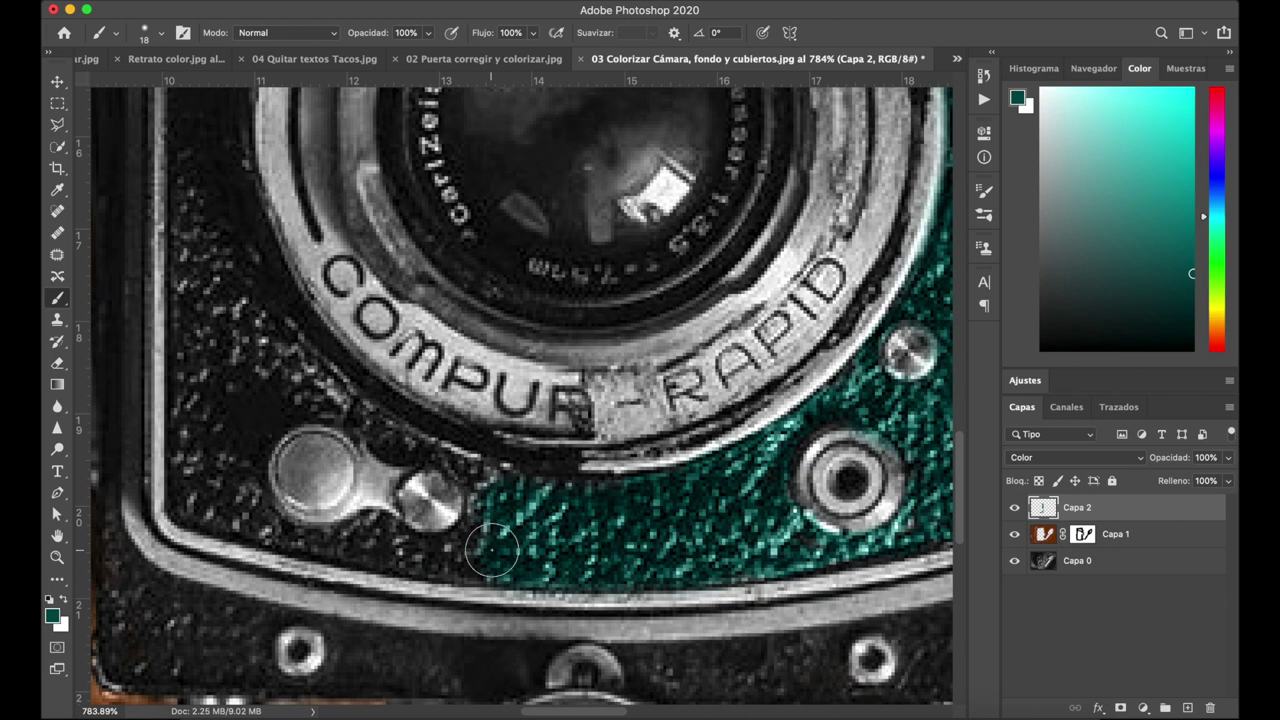
{"action": "left_click_drag", "start_coordinate": [476, 551], "coordinate": [504, 543]}
{"action": "scroll", "coordinate": [504, 543], "scroll_direction": "down", "scroll_amount": 3}
{"action": "scroll", "coordinate": [503, 543], "scroll_direction": "up", "scroll_amount": 3}
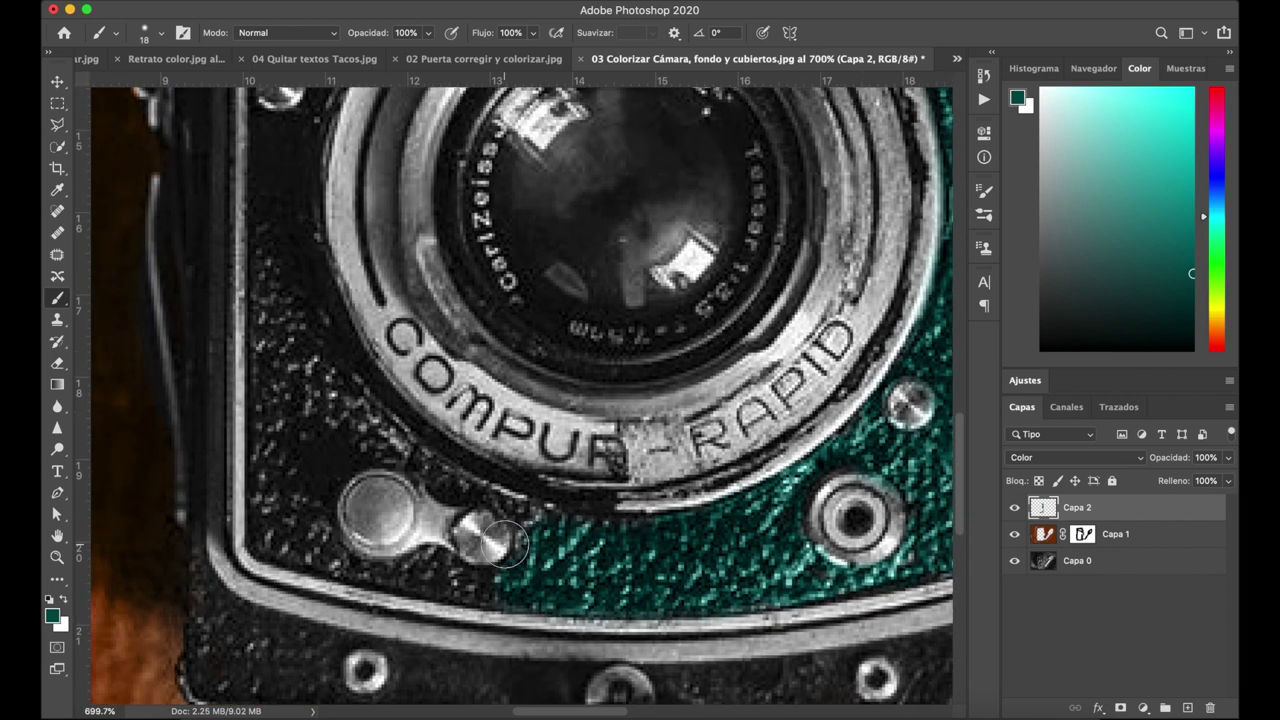
{"action": "left_click_drag", "start_coordinate": [553, 550], "coordinate": [517, 556]}
{"action": "mouse_move", "coordinate": [540, 523]}
{"action": "left_mouse_down"}
{"action": "mouse_move", "coordinate": [456, 489]}
{"action": "mouse_move", "coordinate": [332, 394]}
{"action": "mouse_move", "coordinate": [260, 301]}
{"action": "mouse_move", "coordinate": [295, 558]}
{"action": "mouse_move", "coordinate": [306, 446]}
{"action": "mouse_move", "coordinate": [340, 563]}
{"action": "left_mouse_up"}
Paint teal on the dark body left of and around the upper lens
{"action": "scroll", "coordinate": [470, 590], "scroll_direction": "up", "scroll_amount": 5}
{"action": "scroll", "coordinate": [470, 590], "scroll_direction": "left", "scroll_amount": 3}
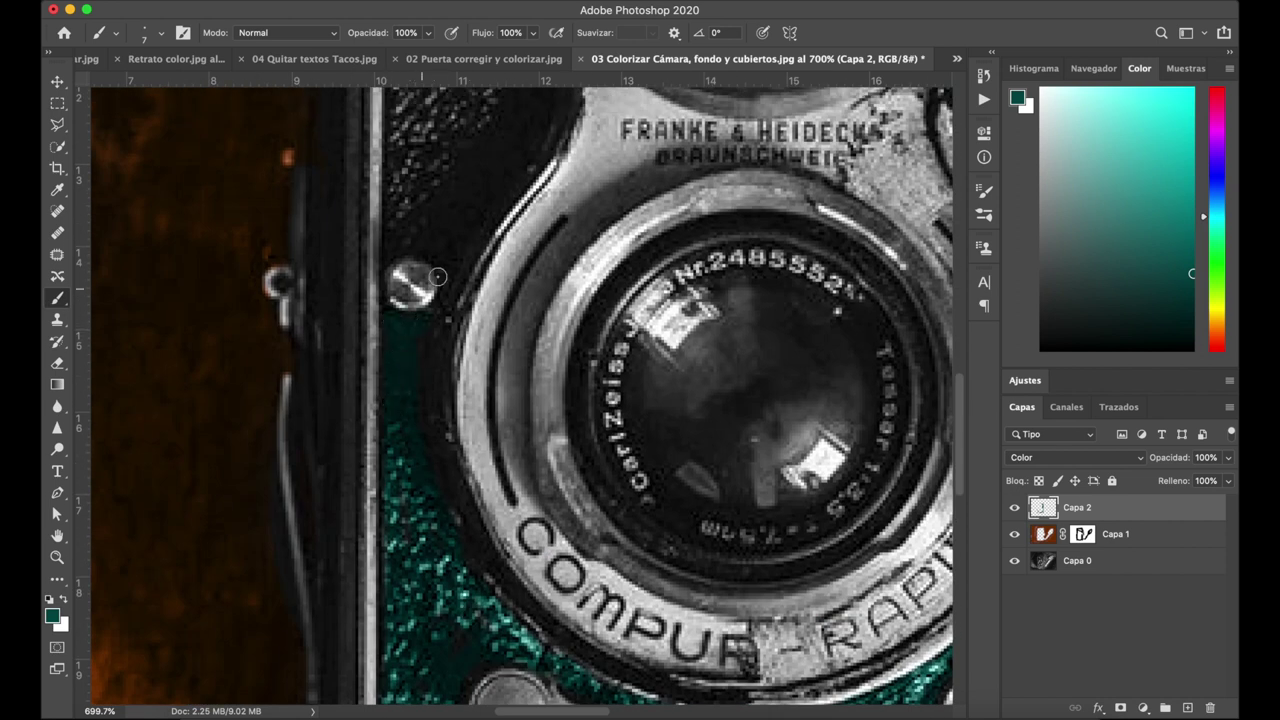
{"action": "scroll", "coordinate": [399, 219], "scroll_direction": "up", "scroll_amount": 5}
{"action": "mouse_move", "coordinate": [398, 306]}
{"action": "left_mouse_down"}
{"action": "mouse_move", "coordinate": [474, 348]}
{"action": "mouse_move", "coordinate": [461, 346]}
{"action": "left_mouse_up"}
{"action": "key", "text": "bracketright"}
{"action": "key", "text": "bracketright"}
{"action": "key", "text": "bracketright"}
{"action": "scroll", "coordinate": [461, 346], "scroll_direction": "up", "scroll_amount": 6}
{"action": "left_click_drag", "start_coordinate": [471, 277], "coordinate": [425, 321]}
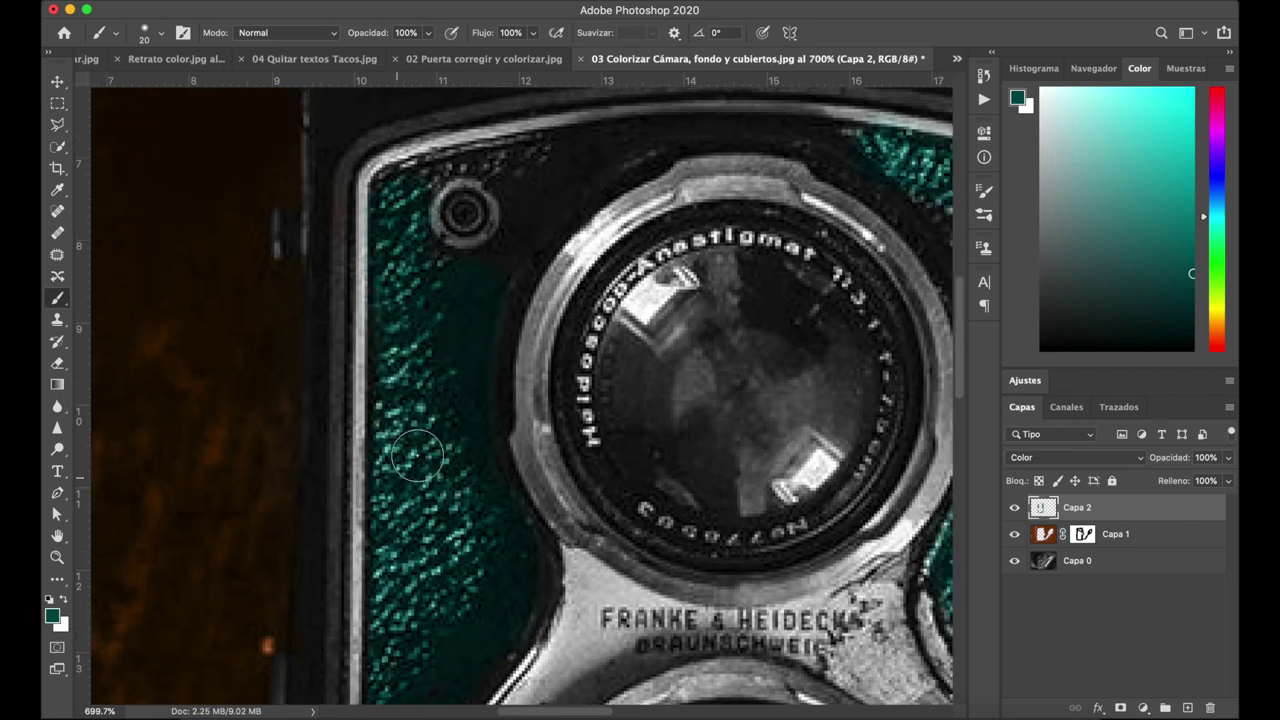
Tint the band between the upper lens ring and right leatherette teal
{"action": "scroll", "coordinate": [470, 300], "scroll_direction": "up", "scroll_amount": 4}
{"action": "scroll", "coordinate": [470, 300], "scroll_direction": "right", "scroll_amount": 2}
{"action": "key", "text": "bracketleft"}
{"action": "key", "text": "bracketleft"}
{"action": "key", "text": "bracketleft"}
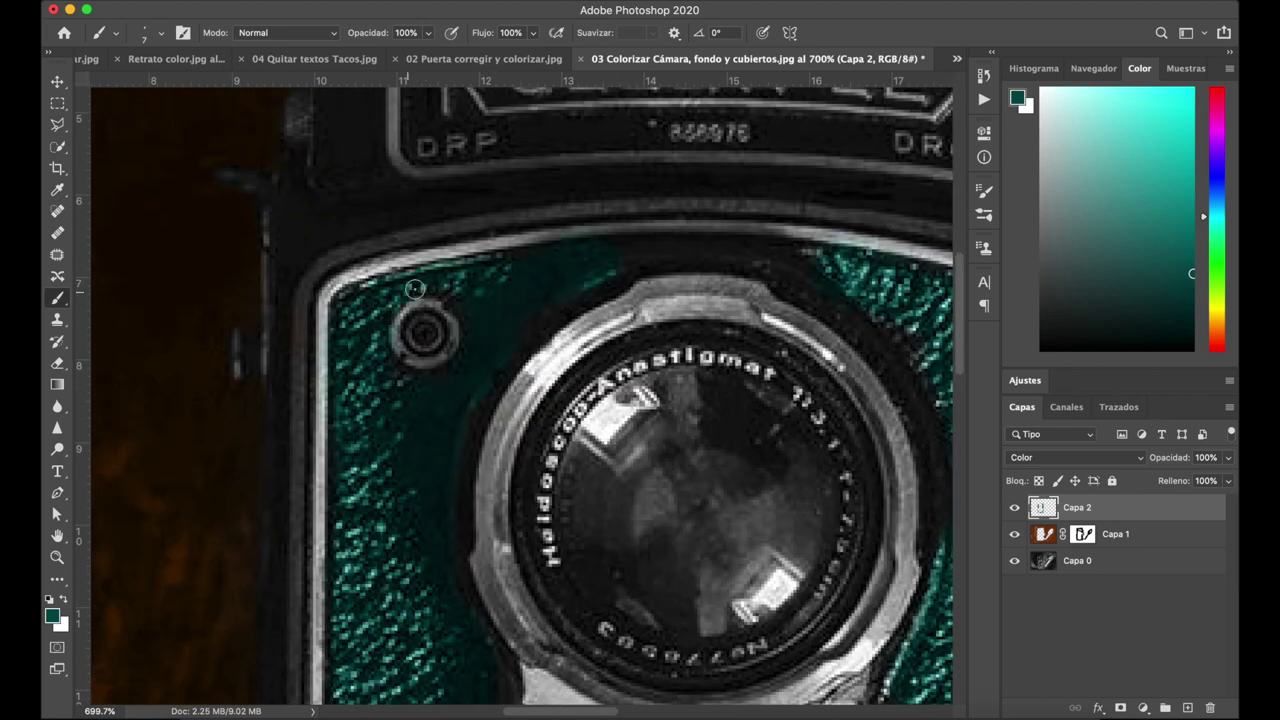
{"action": "scroll", "coordinate": [539, 259], "scroll_direction": "right", "scroll_amount": 5}
{"action": "mouse_move", "coordinate": [617, 301]}
{"action": "left_mouse_down"}
{"action": "mouse_move", "coordinate": [750, 461]}
{"action": "mouse_move", "coordinate": [621, 291]}
{"action": "mouse_move", "coordinate": [756, 455]}
{"action": "left_mouse_up"}
{"action": "scroll", "coordinate": [756, 455], "scroll_direction": "down", "scroll_amount": 3}
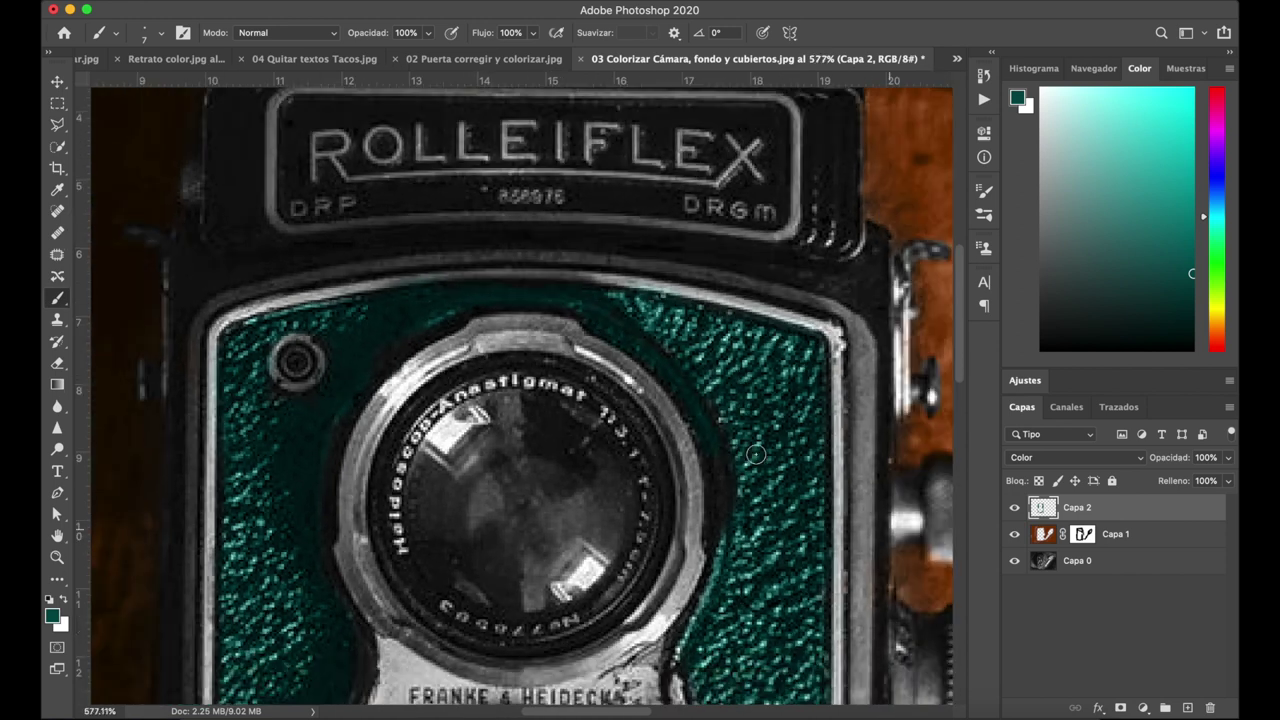
{"action": "scroll", "coordinate": [756, 455], "scroll_direction": "down", "scroll_amount": 2}
{"action": "scroll", "coordinate": [756, 455], "scroll_direction": "down", "scroll_amount": 1}
{"action": "scroll", "coordinate": [756, 455], "scroll_direction": "down", "scroll_amount": 1}
{"action": "scroll", "coordinate": [756, 455], "scroll_direction": "down", "scroll_amount": 3}
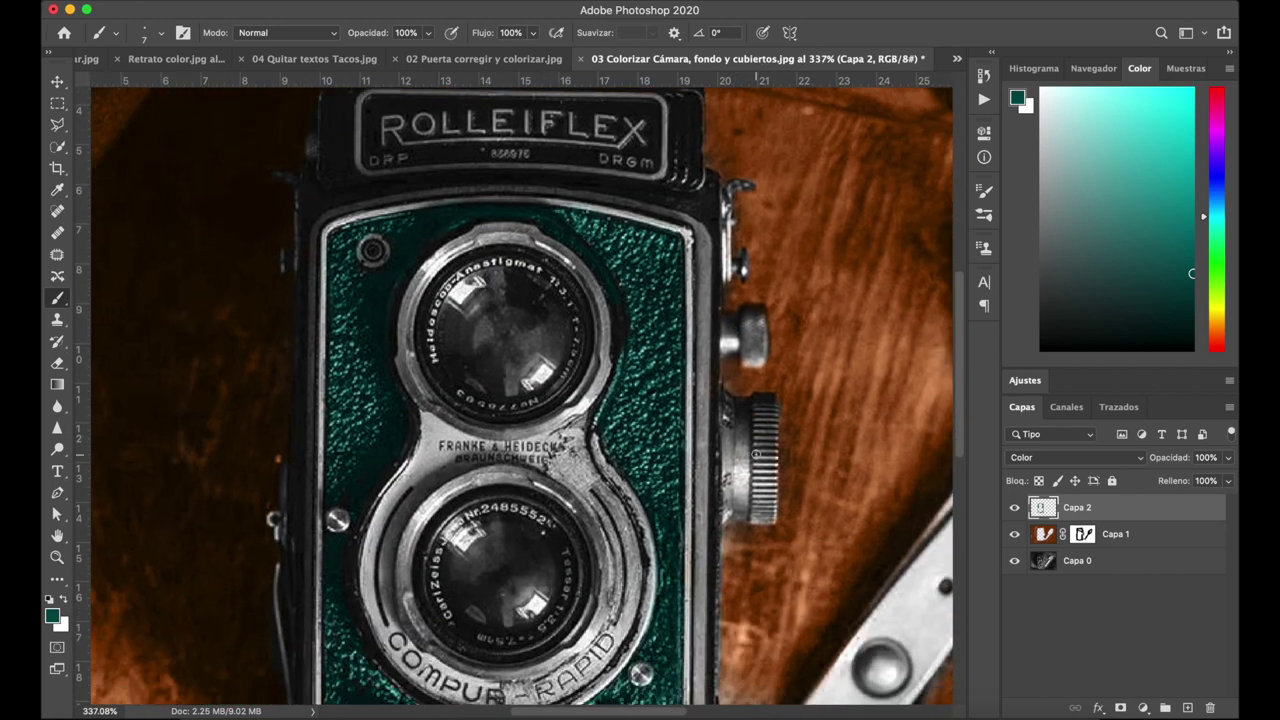
{"action": "scroll", "coordinate": [756, 455], "scroll_direction": "down", "scroll_amount": 1}
{"action": "scroll", "coordinate": [756, 455], "scroll_direction": "down", "scroll_amount": 2}
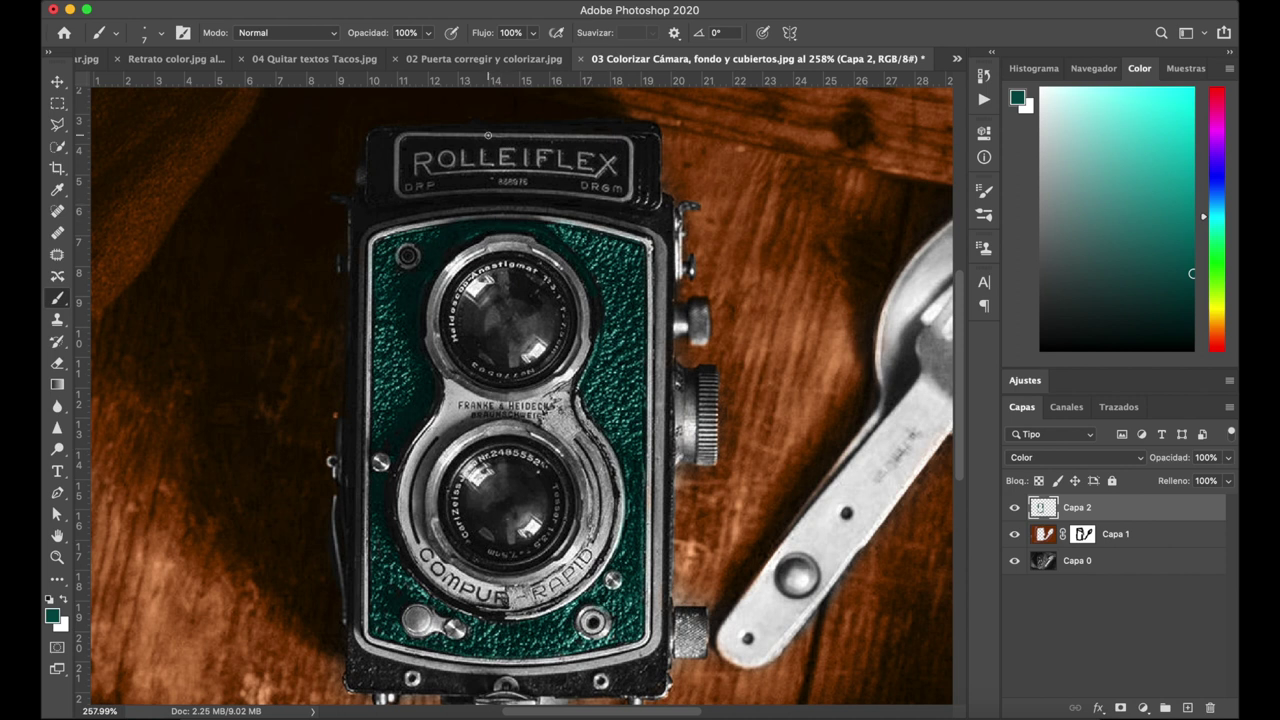
Tint the camera's upper-left body and ROLLEIFLEX nameplate teal, then swap colours
{"action": "scroll", "coordinate": [488, 134], "scroll_direction": "up", "scroll_amount": 5}
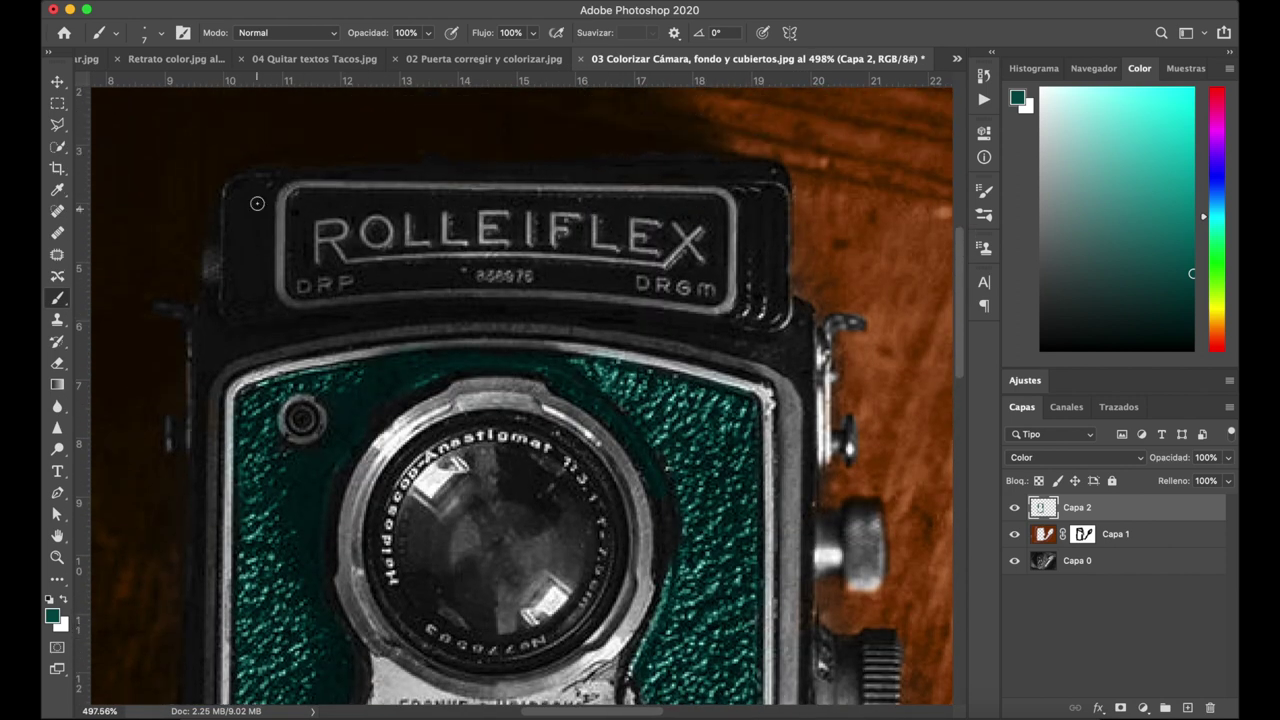
{"action": "mouse_move", "coordinate": [232, 344]}
{"action": "left_mouse_down"}
{"action": "mouse_move", "coordinate": [247, 227]}
{"action": "mouse_move", "coordinate": [748, 176]}
{"action": "left_mouse_up"}
{"action": "left_click_drag", "start_coordinate": [306, 206], "coordinate": [708, 274]}
{"action": "key", "text": "x"}
{"action": "left_click_drag", "start_coordinate": [345, 299], "coordinate": [431, 302]}
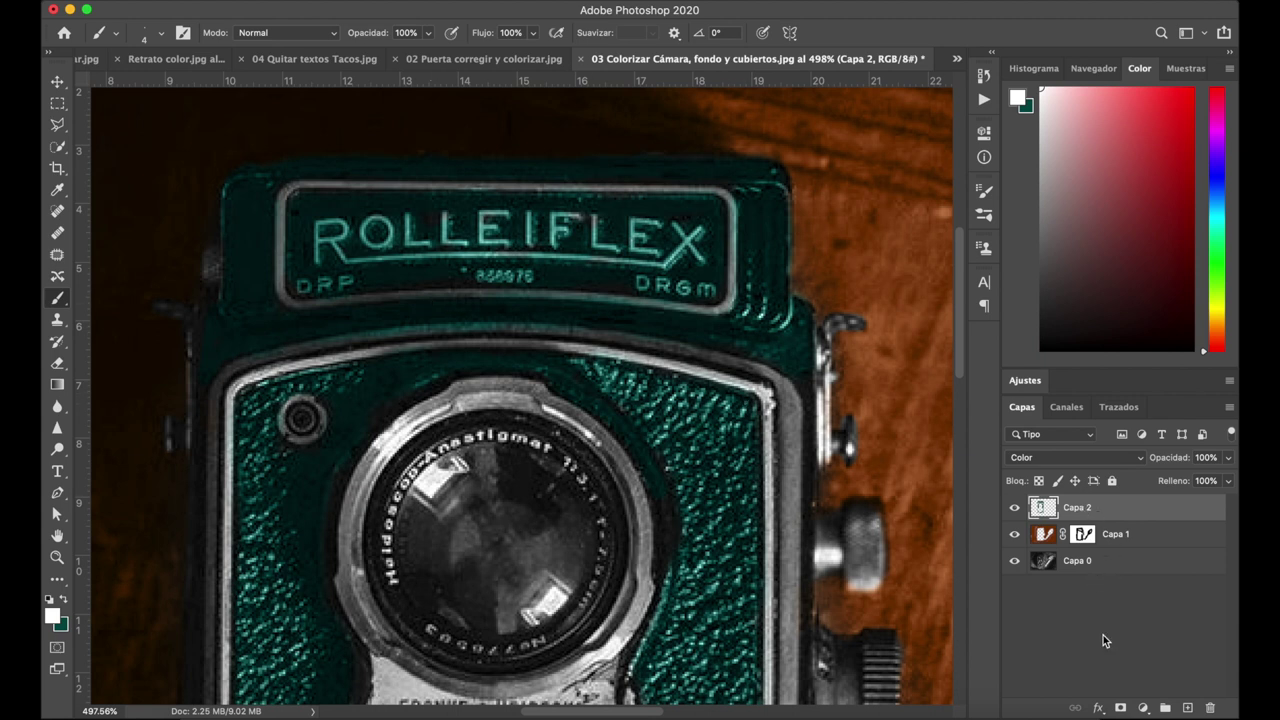
Add a layer mask to the teal layer Capa 2 and set the foreground colour to black
{"action": "left_click", "coordinate": [1120, 708]}
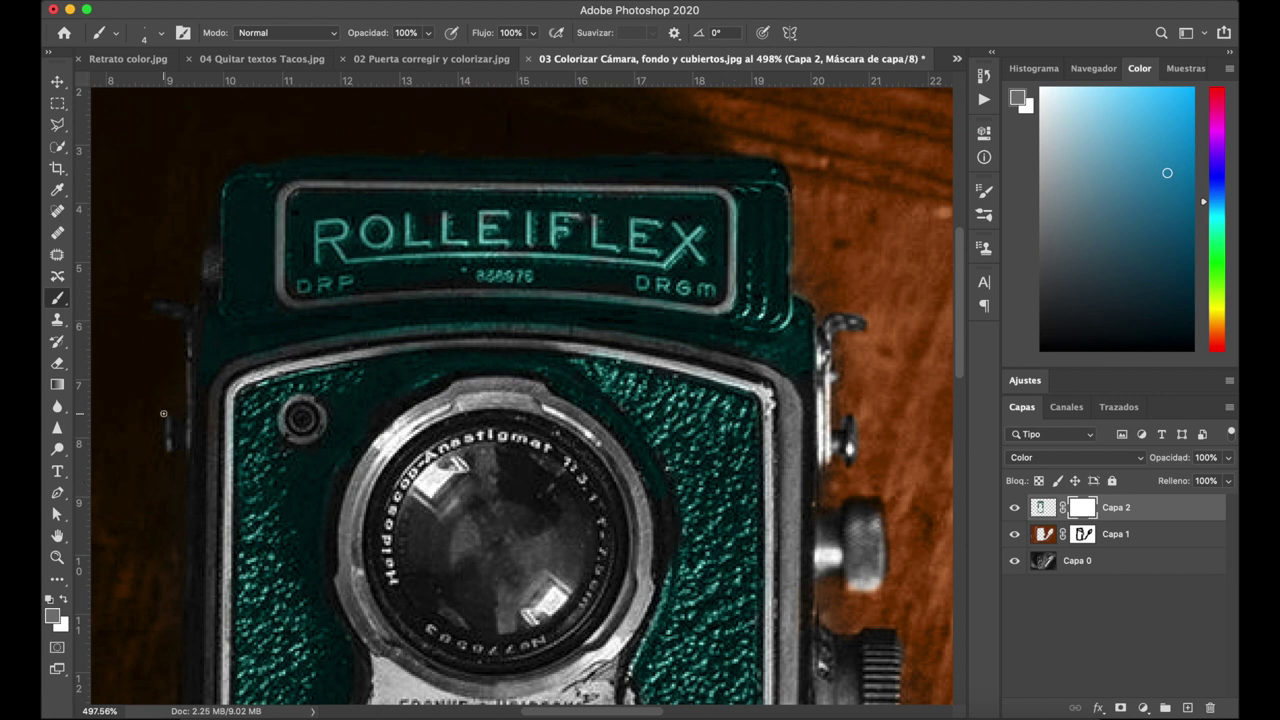
{"action": "left_click", "coordinate": [52, 613]}
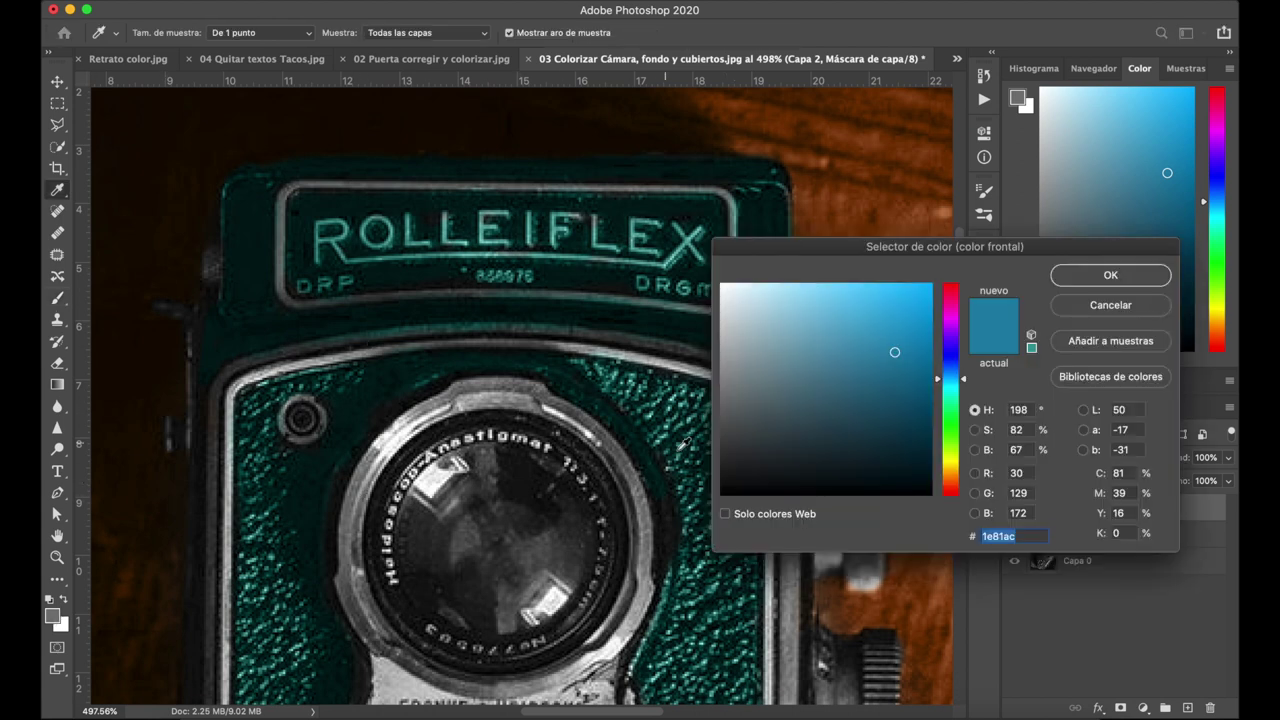
{"action": "left_click_drag", "start_coordinate": [752, 448], "coordinate": [700, 512]}
{"action": "left_click", "coordinate": [1105, 278]}
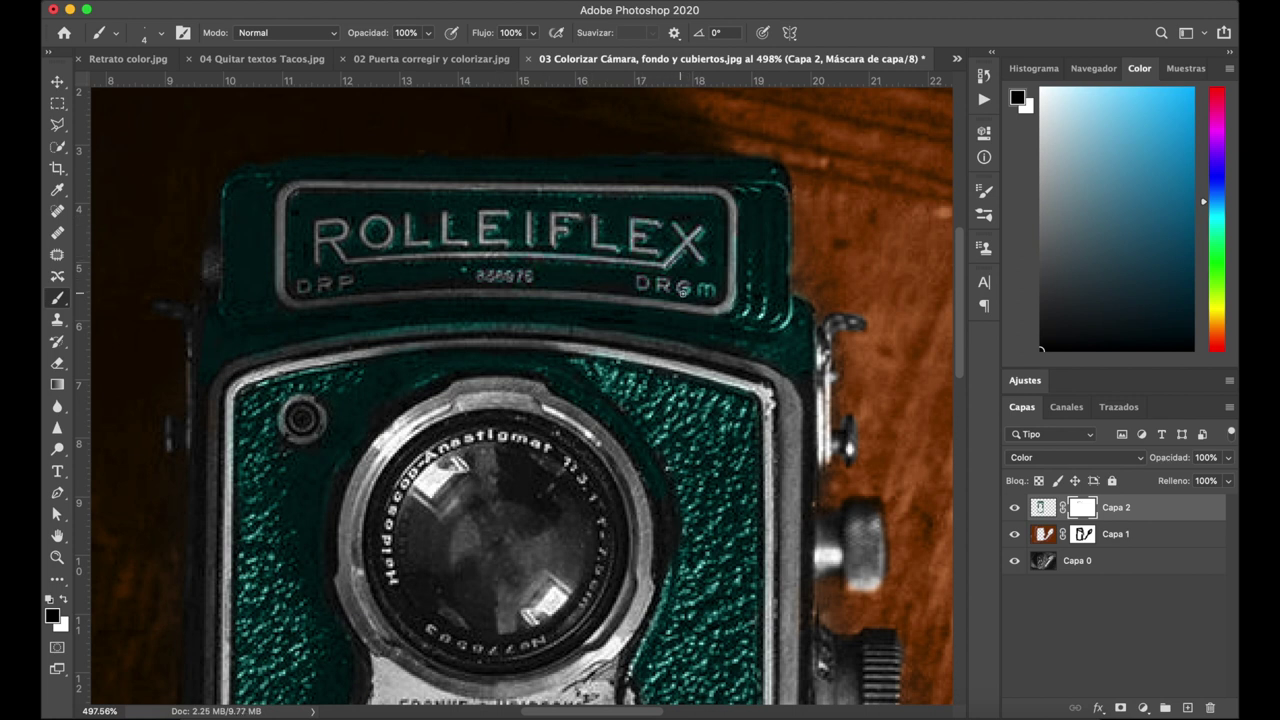
On Capa 2's paint layer, tint the camera's black lower band teal
{"action": "scroll", "coordinate": [714, 293], "scroll_direction": "down", "scroll_amount": 3}
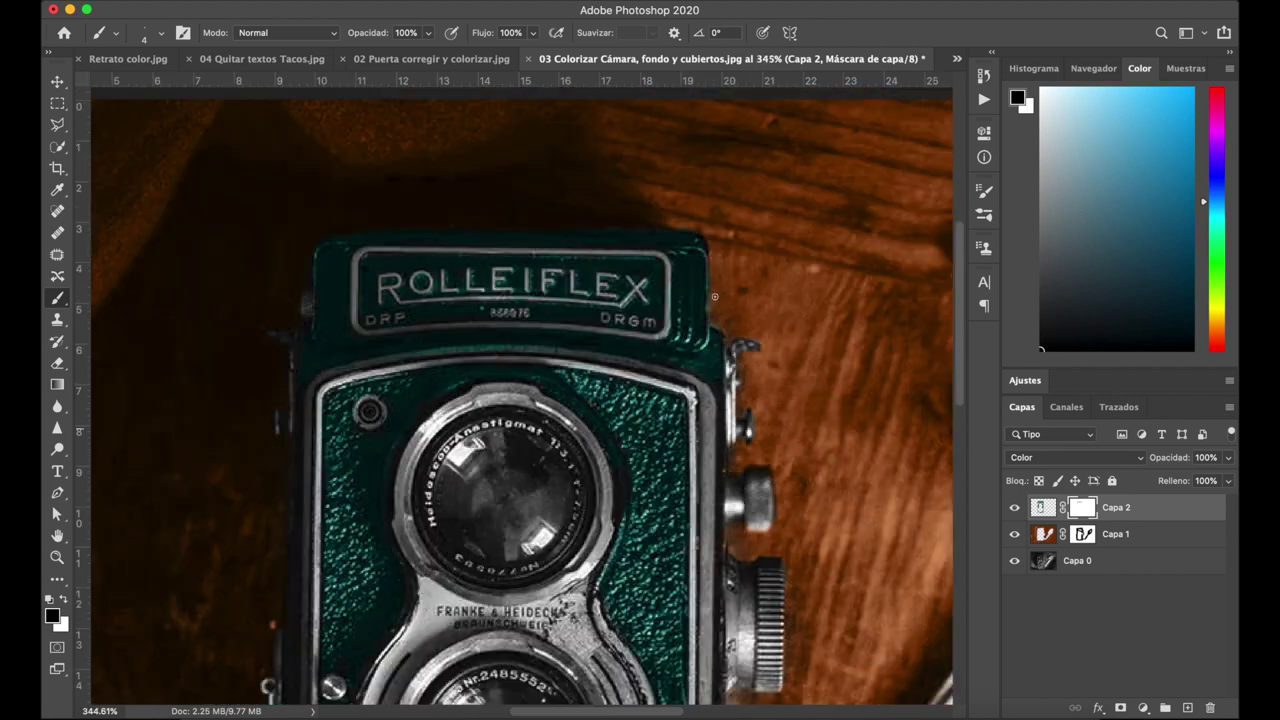
{"action": "scroll", "coordinate": [520, 400], "scroll_direction": "down", "scroll_amount": 3}
{"action": "scroll", "coordinate": [520, 400], "scroll_direction": "up", "scroll_amount": 1}
{"action": "scroll", "coordinate": [227, 351], "scroll_direction": "down", "scroll_amount": 3}
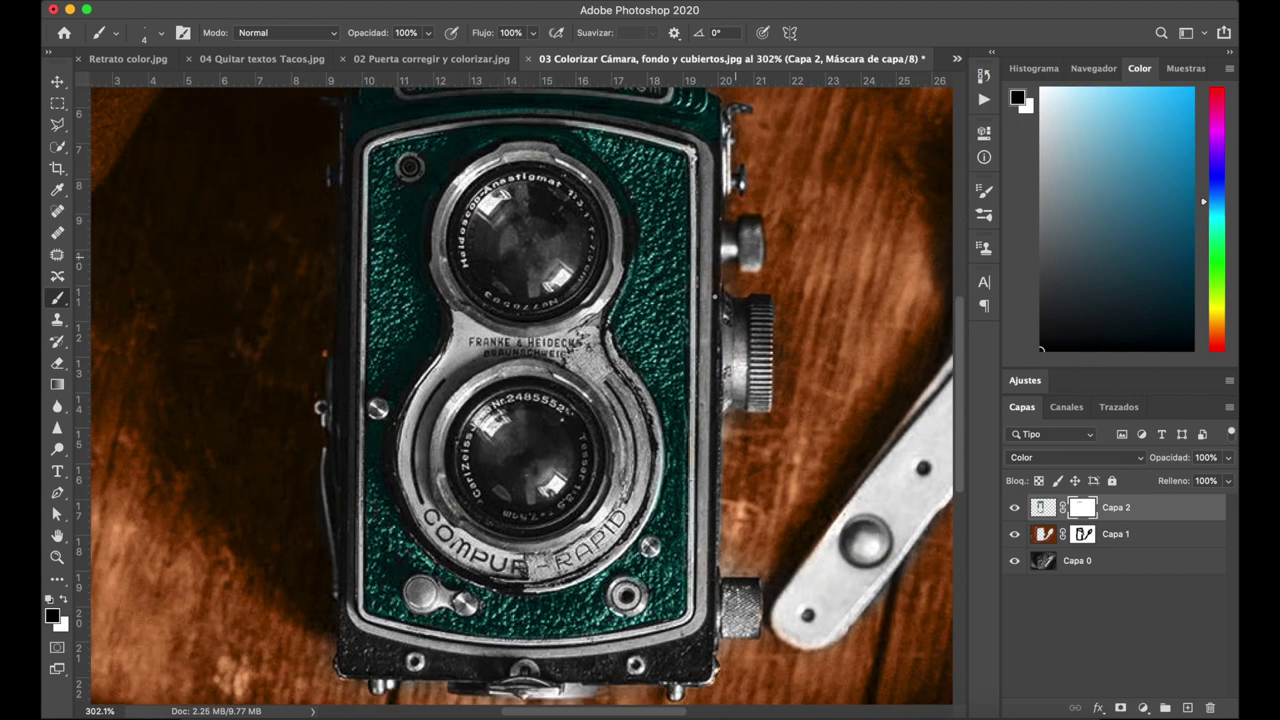
{"action": "scroll", "coordinate": [227, 351], "scroll_direction": "up", "scroll_amount": 1}
{"action": "scroll", "coordinate": [227, 351], "scroll_direction": "up", "scroll_amount": 2}
{"action": "scroll", "coordinate": [227, 351], "scroll_direction": "up", "scroll_amount": 2}
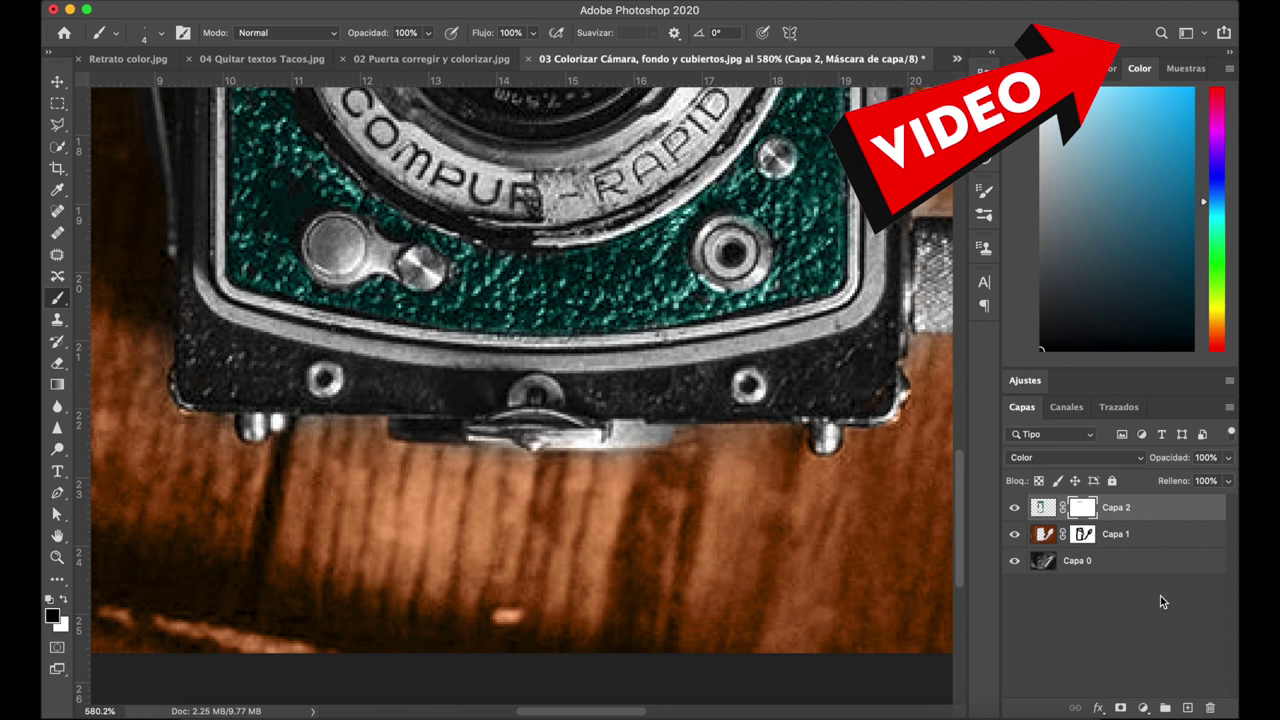
{"action": "left_click", "coordinate": [1045, 510]}
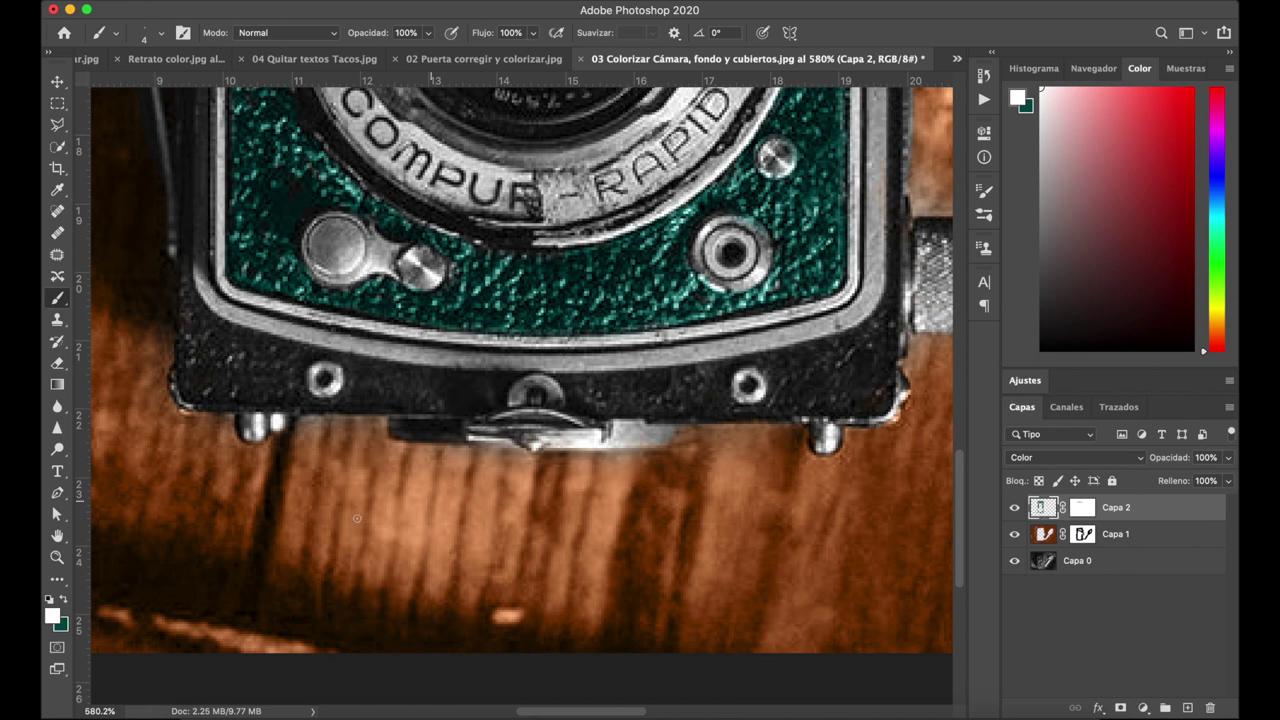
{"action": "left_click", "coordinate": [64, 597]}
{"action": "left_click_drag", "start_coordinate": [220, 310], "coordinate": [708, 405]}
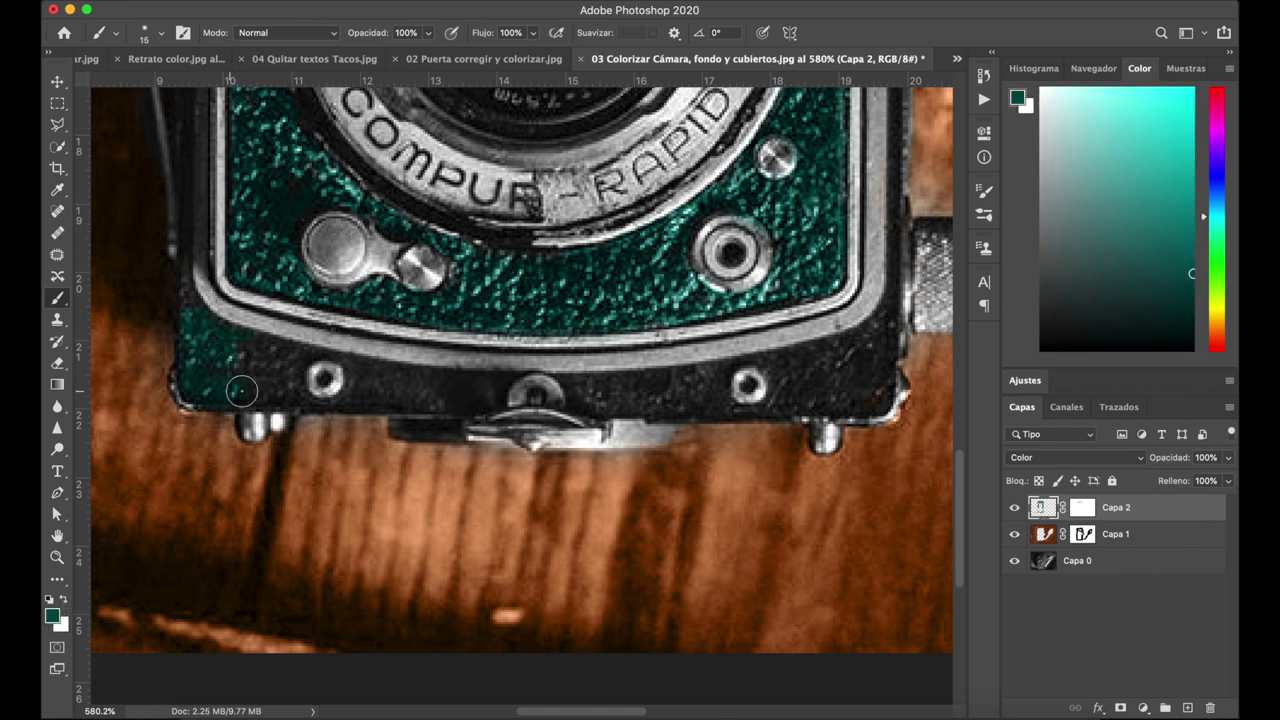
Reselect Capa 2's layer mask and adjust the brush preset settings
{"action": "left_click", "coordinate": [1082, 507]}
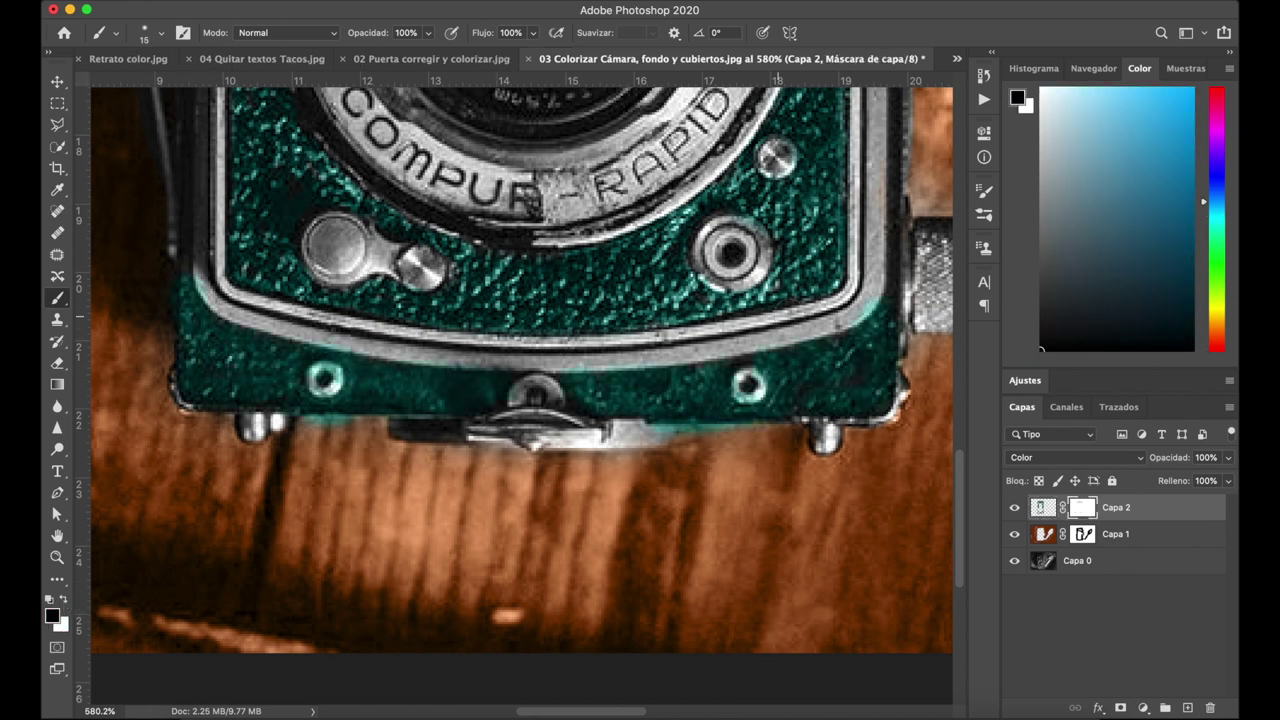
{"action": "right_click", "coordinate": [400, 432]}
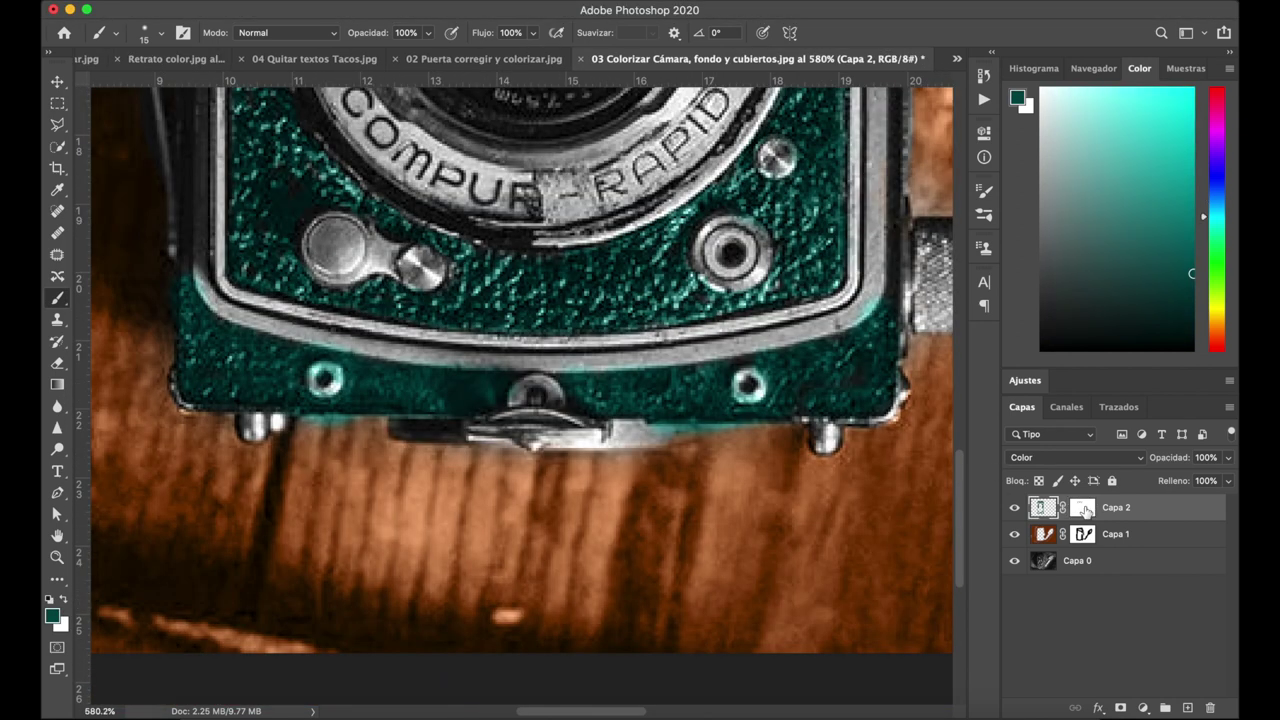
{"action": "left_click", "coordinate": [1082, 507]}
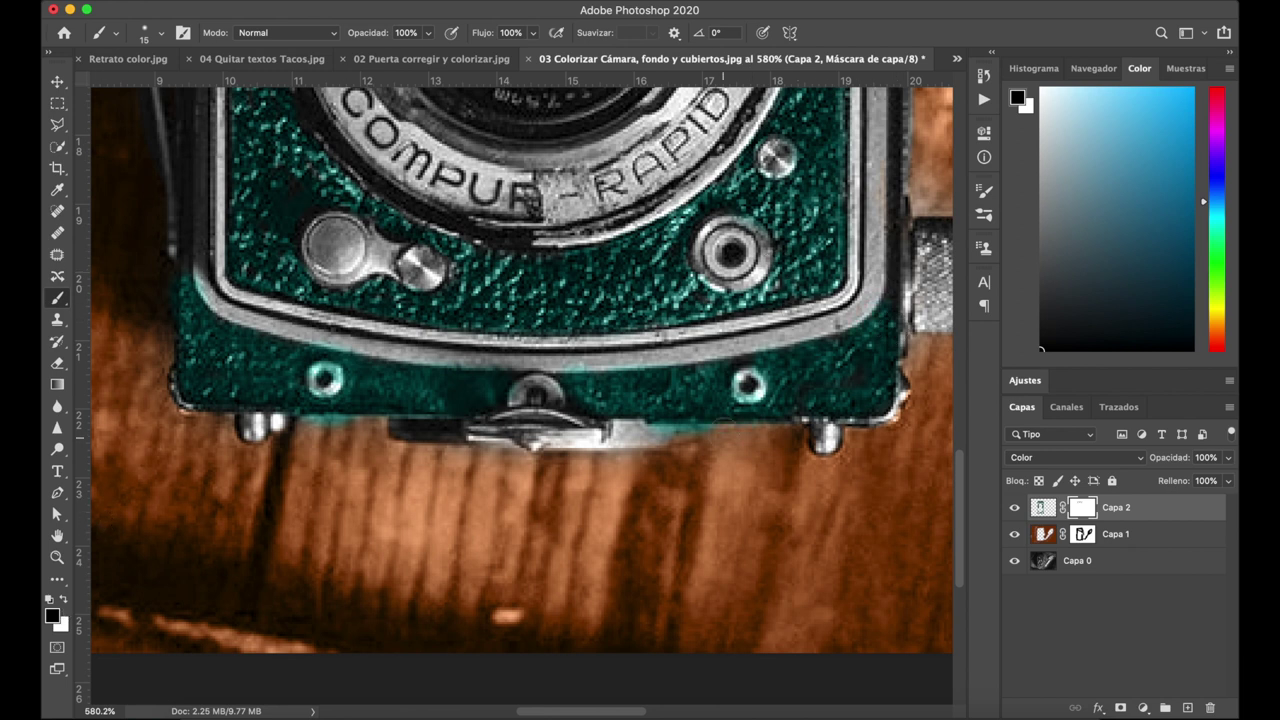
{"action": "scroll", "coordinate": [157, 300], "scroll_direction": "down", "scroll_amount": 3}
{"action": "scroll", "coordinate": [166, 234], "scroll_direction": "down", "scroll_amount": 2}
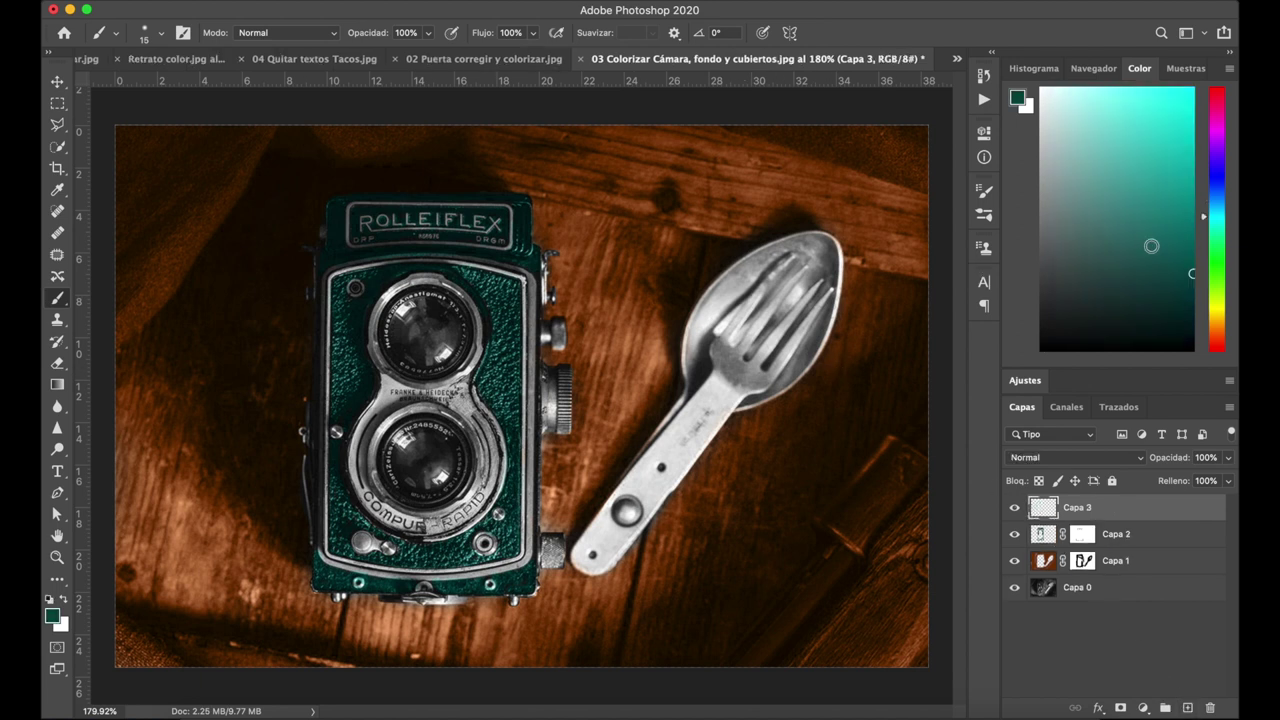
Shift the paint hue and set the brush to 24 px at about 20% opacity
{"action": "left_click", "coordinate": [1216, 310]}
{"action": "left_click_drag", "start_coordinate": [1216, 313], "coordinate": [1218, 318]}
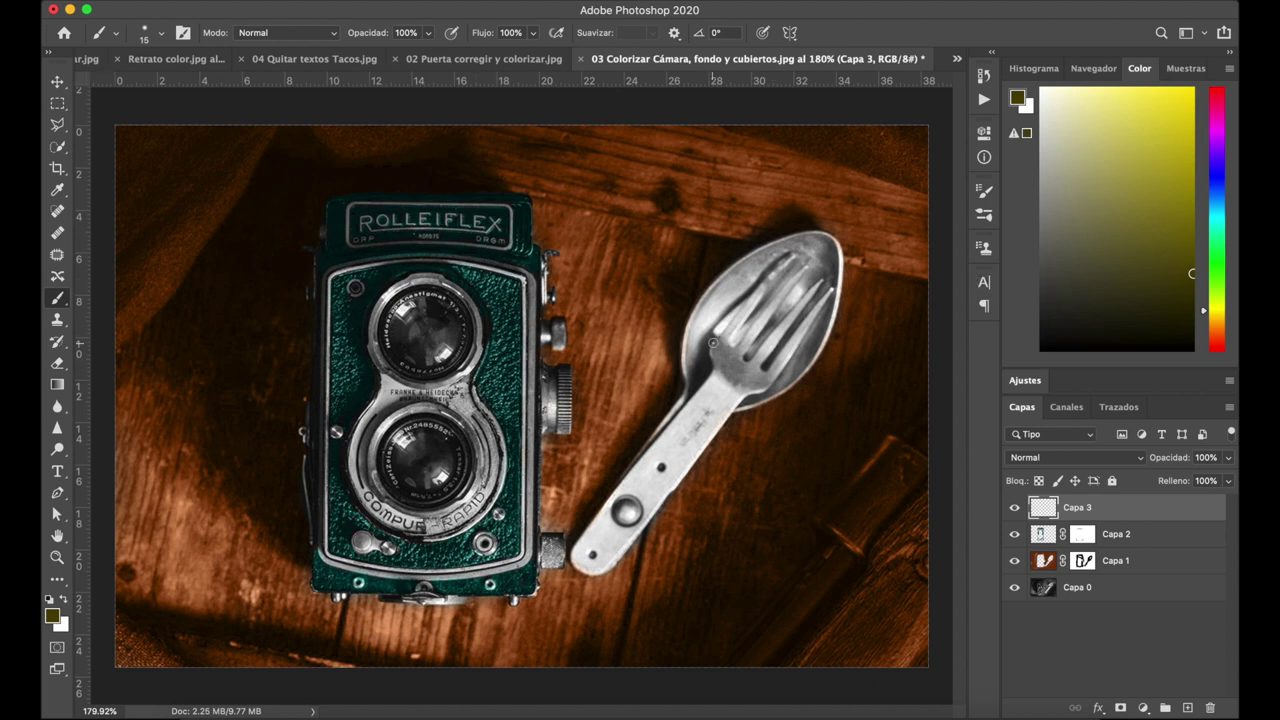
{"action": "left_click_drag", "start_coordinate": [714, 338], "coordinate": [740, 338]}
{"action": "left_click", "coordinate": [428, 34]}
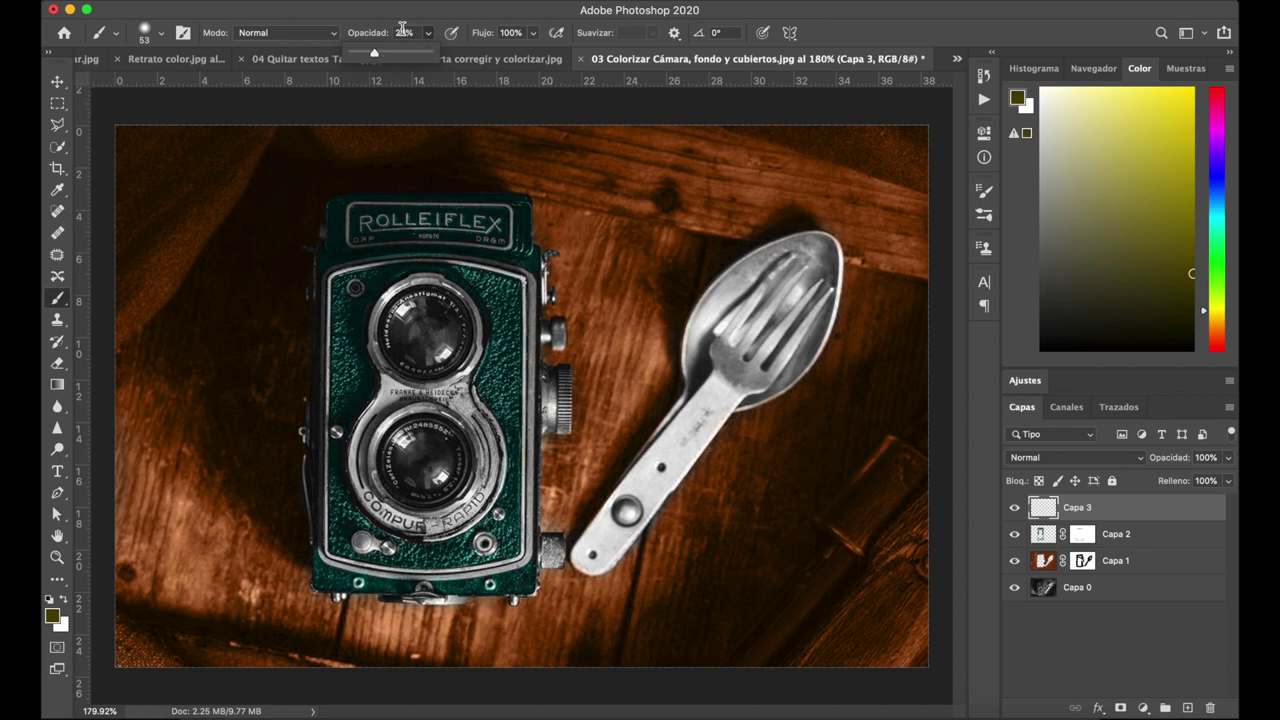
{"action": "left_click_drag", "start_coordinate": [367, 51], "coordinate": [357, 51]}
{"action": "left_click", "coordinate": [403, 33]}
{"action": "type", "text": "2"}
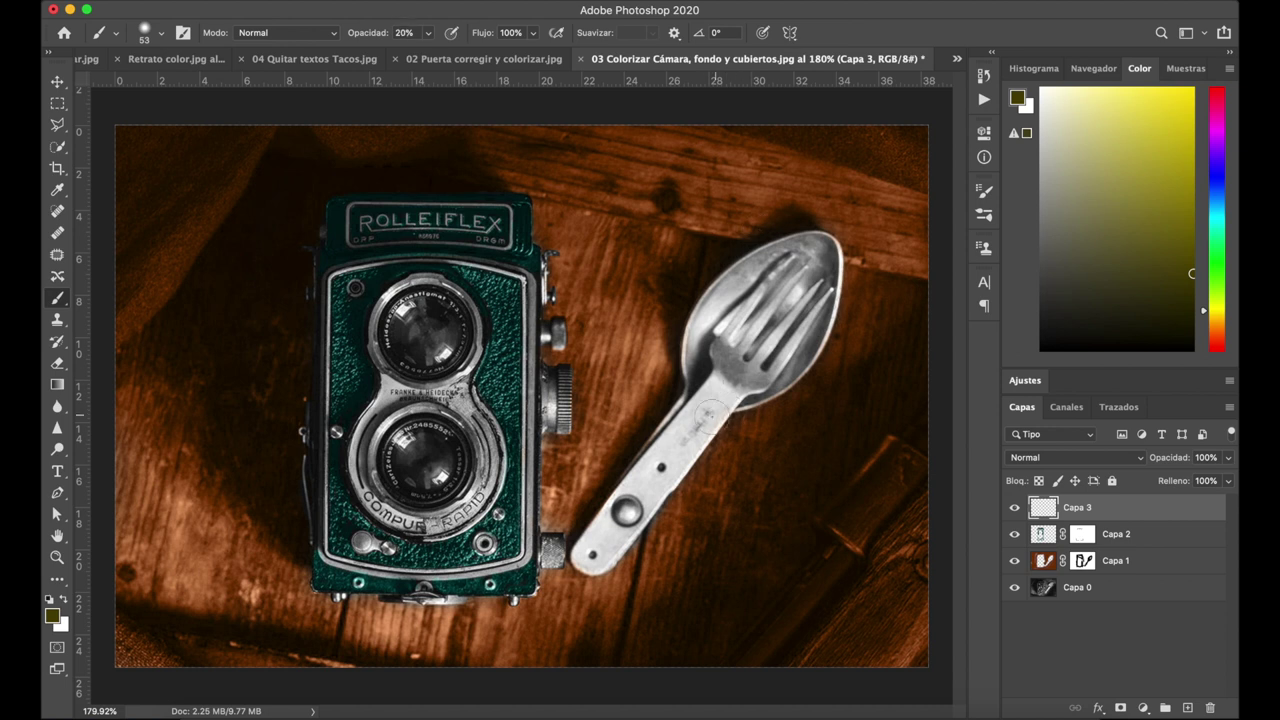
{"action": "left_click_drag", "start_coordinate": [684, 441], "coordinate": [666, 447]}
Paint bright yellow along the spoon handle, fork tines and bowl on Capa 3
{"action": "left_click_drag", "start_coordinate": [584, 554], "coordinate": [612, 550]}
{"action": "key", "text": "ctrl+z"}
{"action": "left_click", "coordinate": [1192, 90]}
{"action": "left_click_drag", "start_coordinate": [620, 542], "coordinate": [700, 444]}
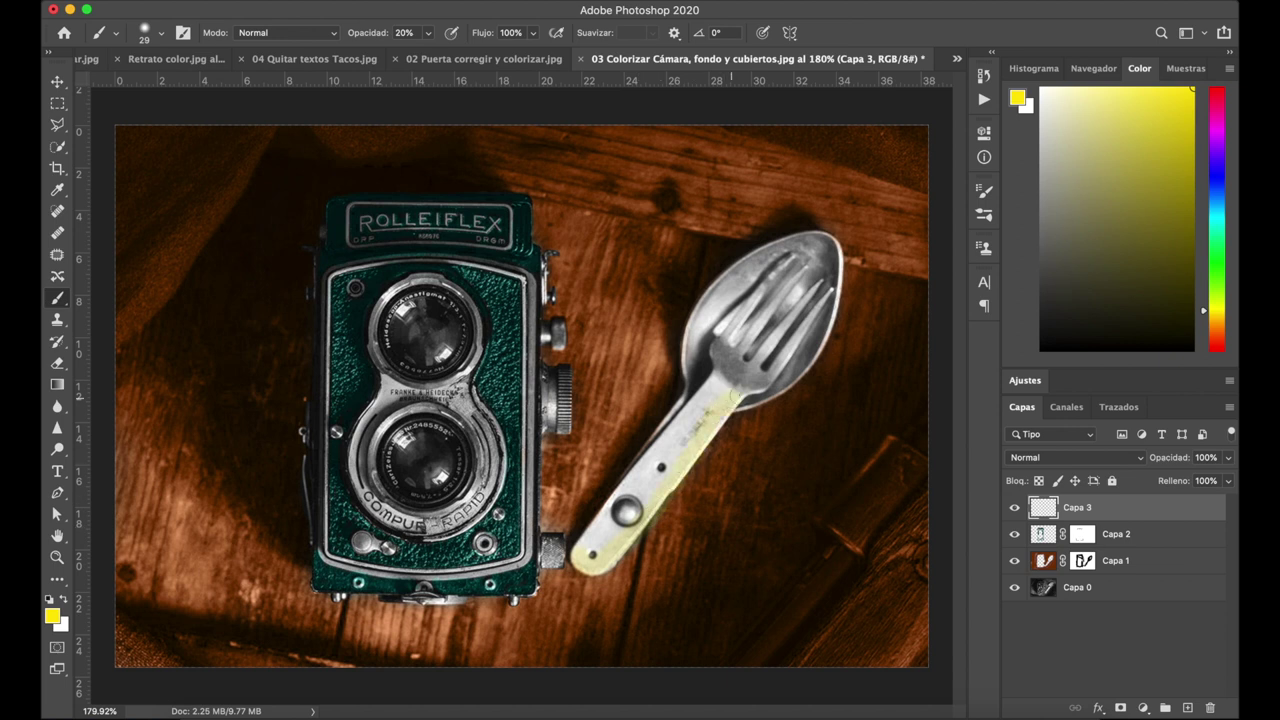
{"action": "mouse_move", "coordinate": [735, 397]}
{"action": "left_mouse_down"}
{"action": "mouse_move", "coordinate": [825, 300]}
{"action": "mouse_move", "coordinate": [806, 362]}
{"action": "mouse_move", "coordinate": [738, 406]}
{"action": "left_mouse_up"}
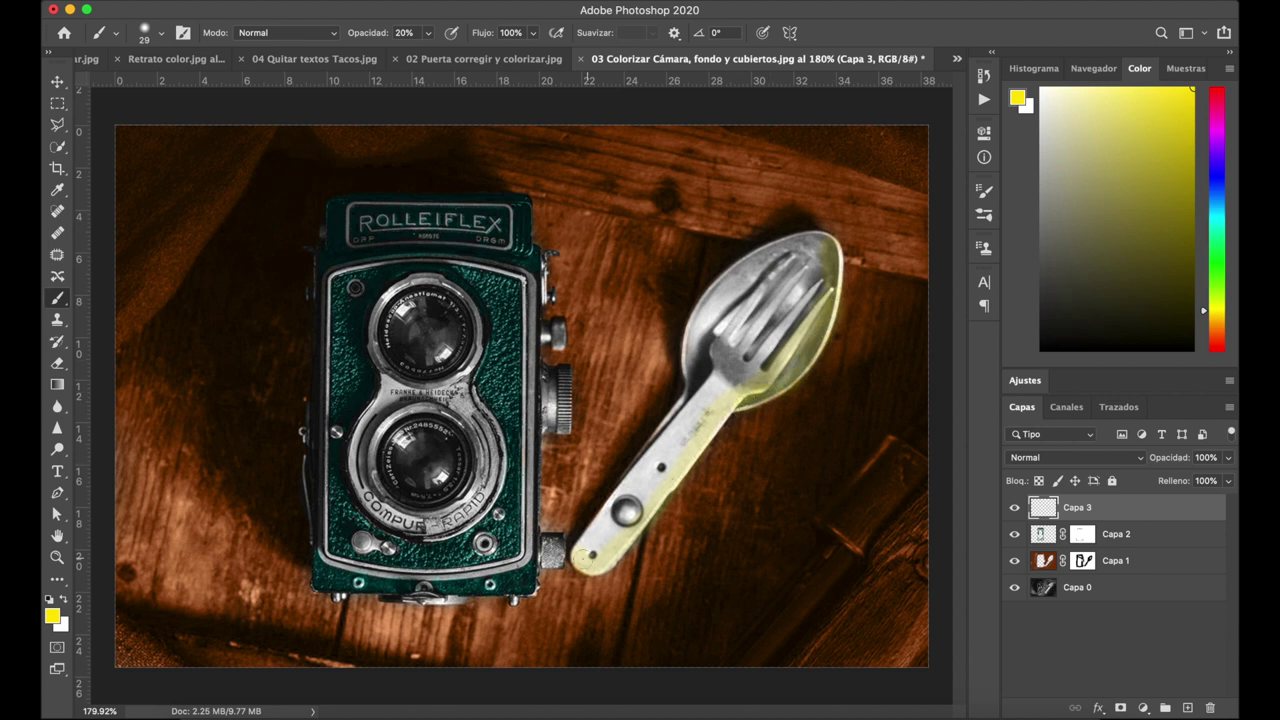
{"action": "left_click_drag", "start_coordinate": [583, 560], "coordinate": [613, 532]}
{"action": "mouse_move", "coordinate": [650, 490]}
{"action": "left_mouse_down"}
{"action": "mouse_move", "coordinate": [732, 378]}
{"action": "mouse_move", "coordinate": [766, 360]}
{"action": "mouse_move", "coordinate": [828, 262]}
{"action": "mouse_move", "coordinate": [812, 300]}
{"action": "left_mouse_up"}
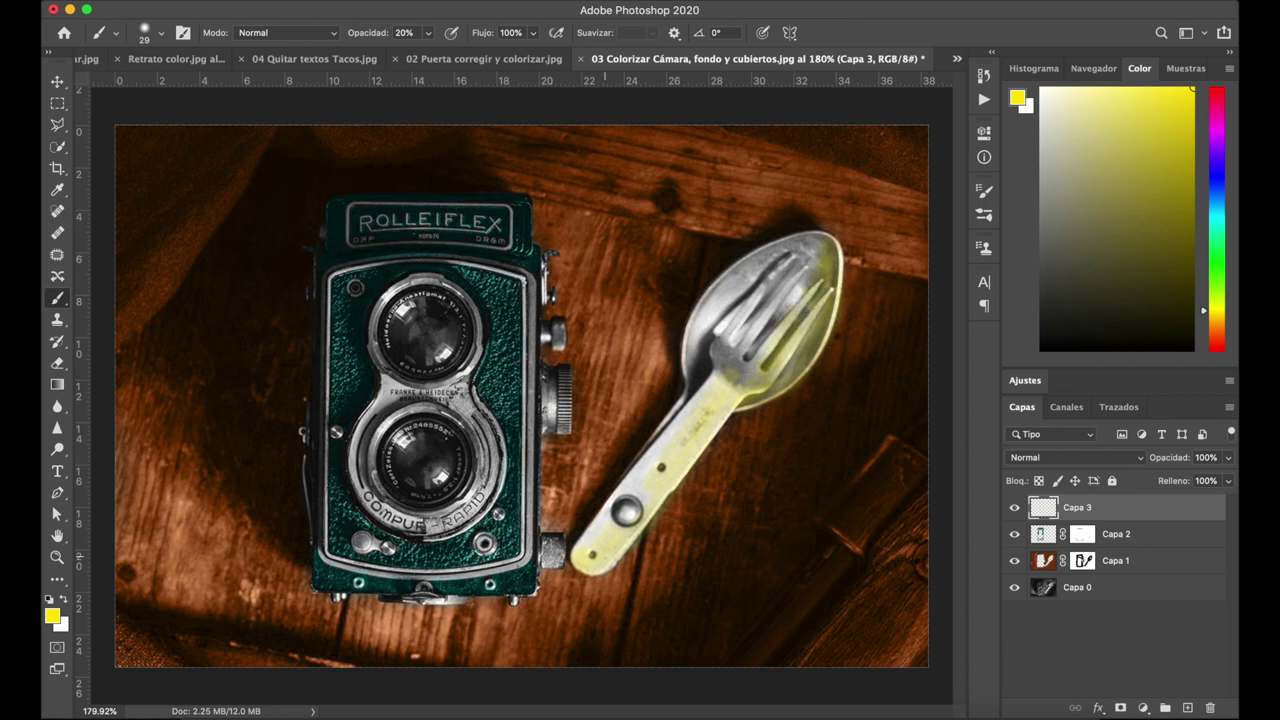
{"action": "mouse_move", "coordinate": [605, 560]}
{"action": "left_mouse_down"}
{"action": "mouse_move", "coordinate": [636, 540]}
{"action": "mouse_move", "coordinate": [713, 421]}
{"action": "left_mouse_up"}
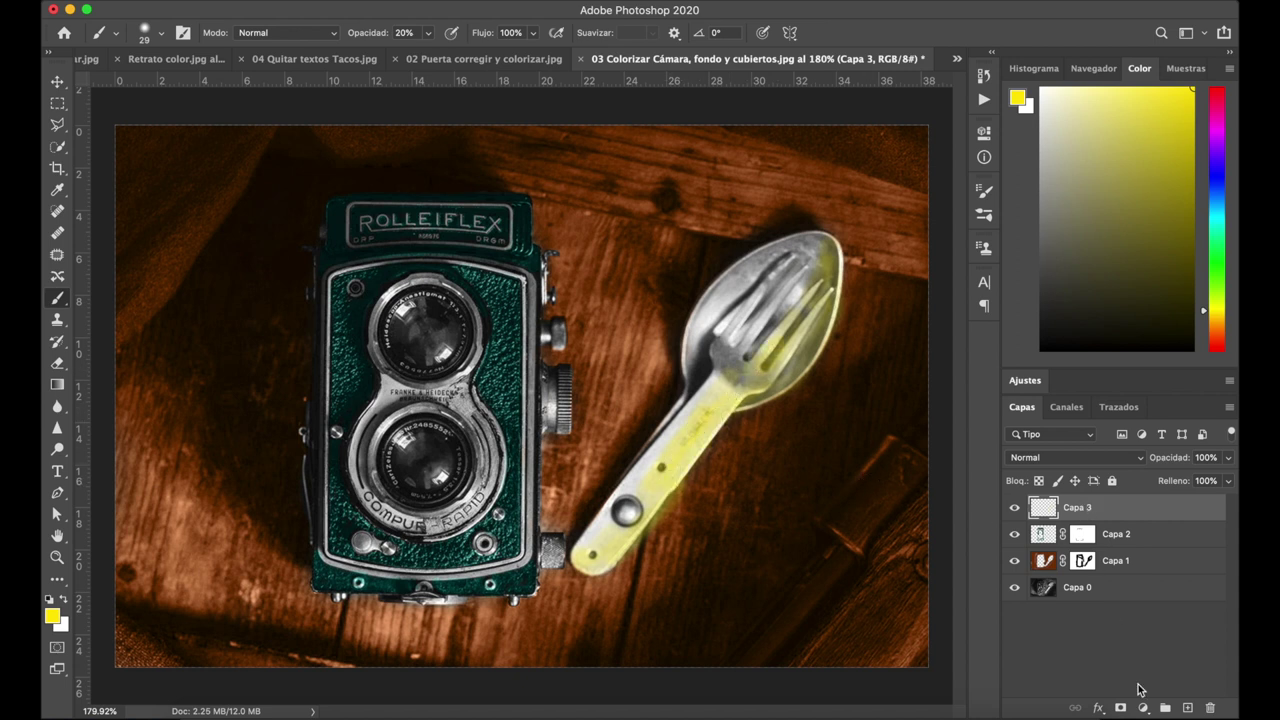
Mask Capa 3 and paint black with an 82 px brush to soften the yellow at the bowl tip
{"action": "left_click", "coordinate": [1120, 707]}
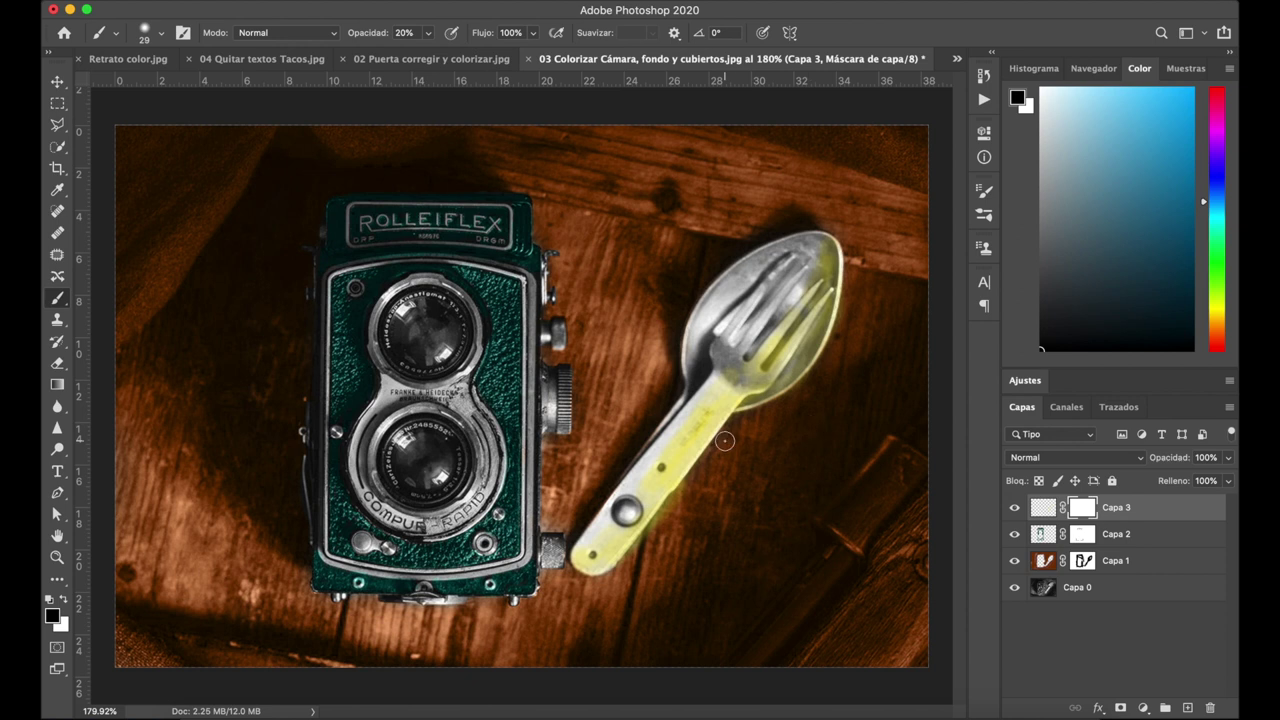
{"action": "left_click_drag", "start_coordinate": [593, 549], "coordinate": [598, 548]}
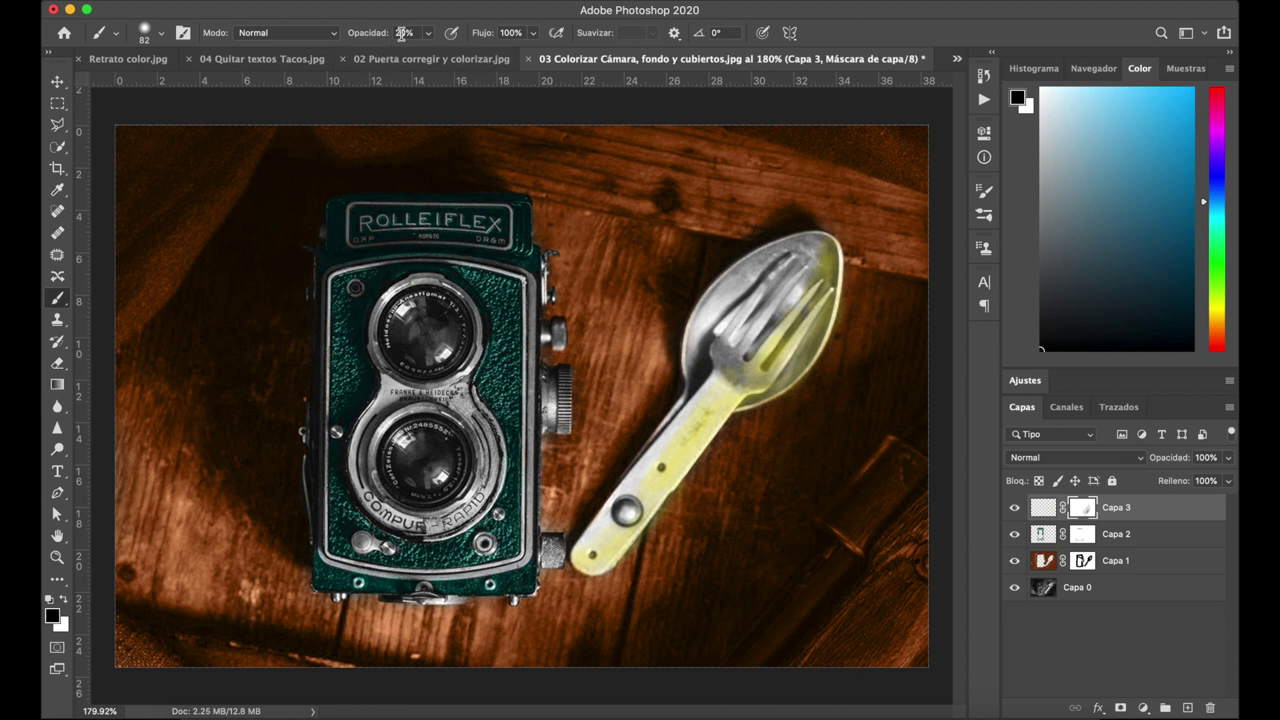
{"action": "left_click_drag", "start_coordinate": [763, 429], "coordinate": [818, 416]}
{"action": "left_click_drag", "start_coordinate": [863, 243], "coordinate": [805, 222]}
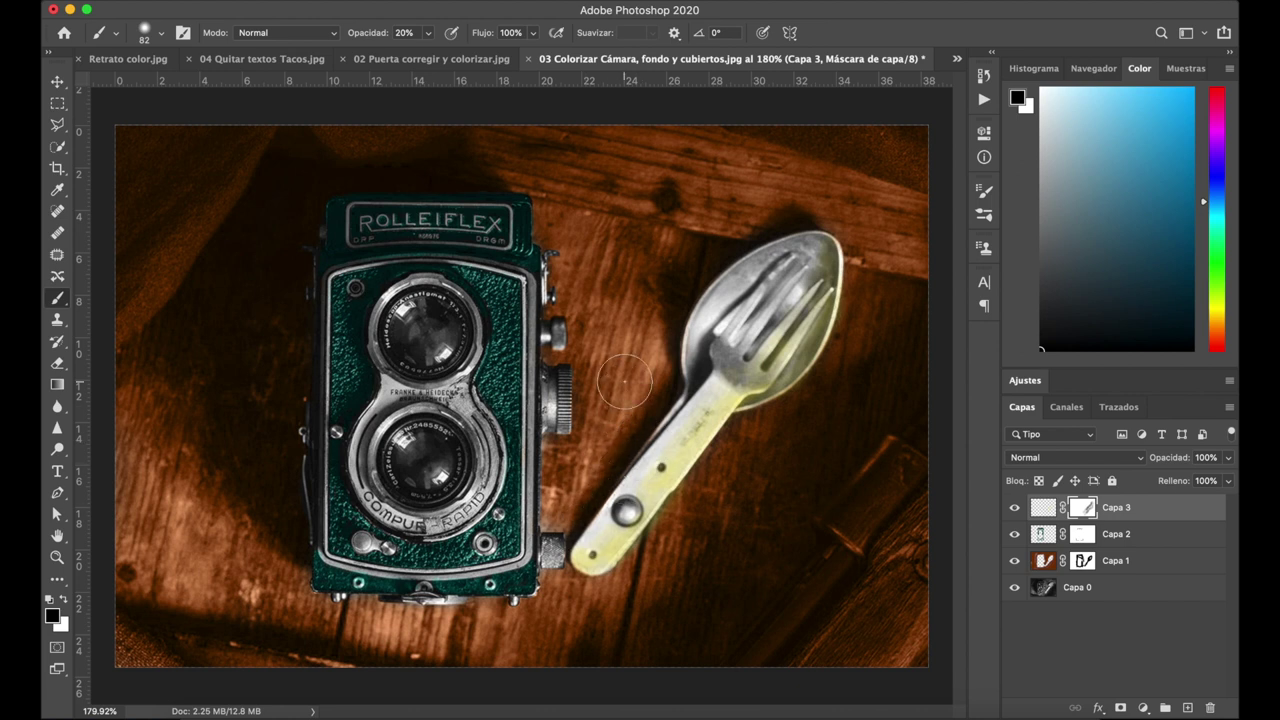
{"action": "scroll", "coordinate": [624, 381], "scroll_direction": "down", "scroll_amount": 3}
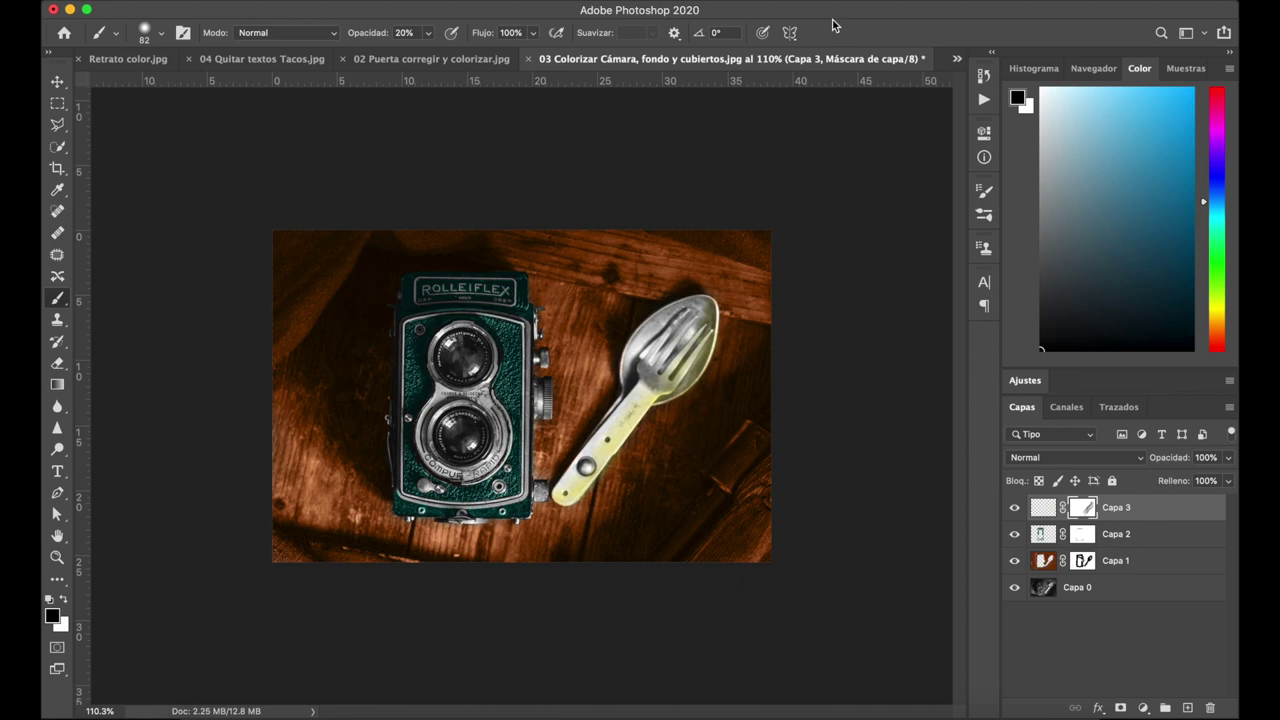
Save the document as the PSD '03 Colorizar Cámara, fondo y cubiertosB.psd'
{"action": "key", "text": "super+shift+s"}
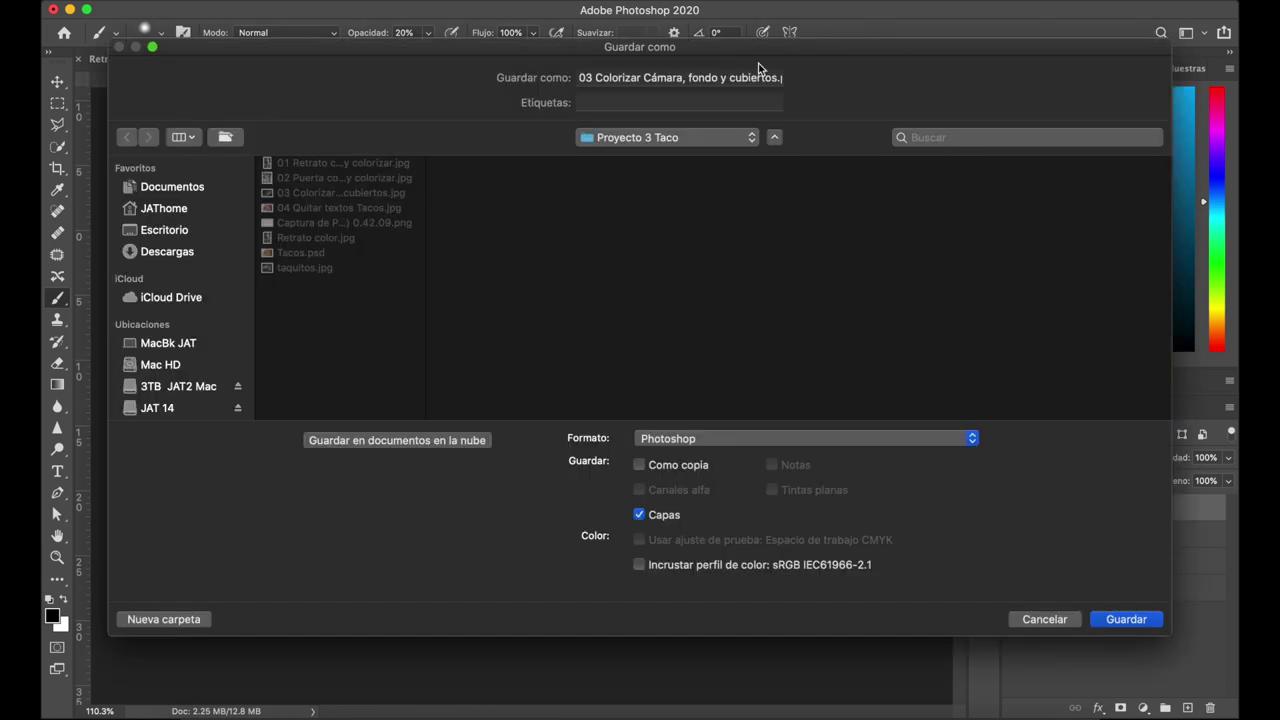
{"action": "left_click", "coordinate": [607, 79]}
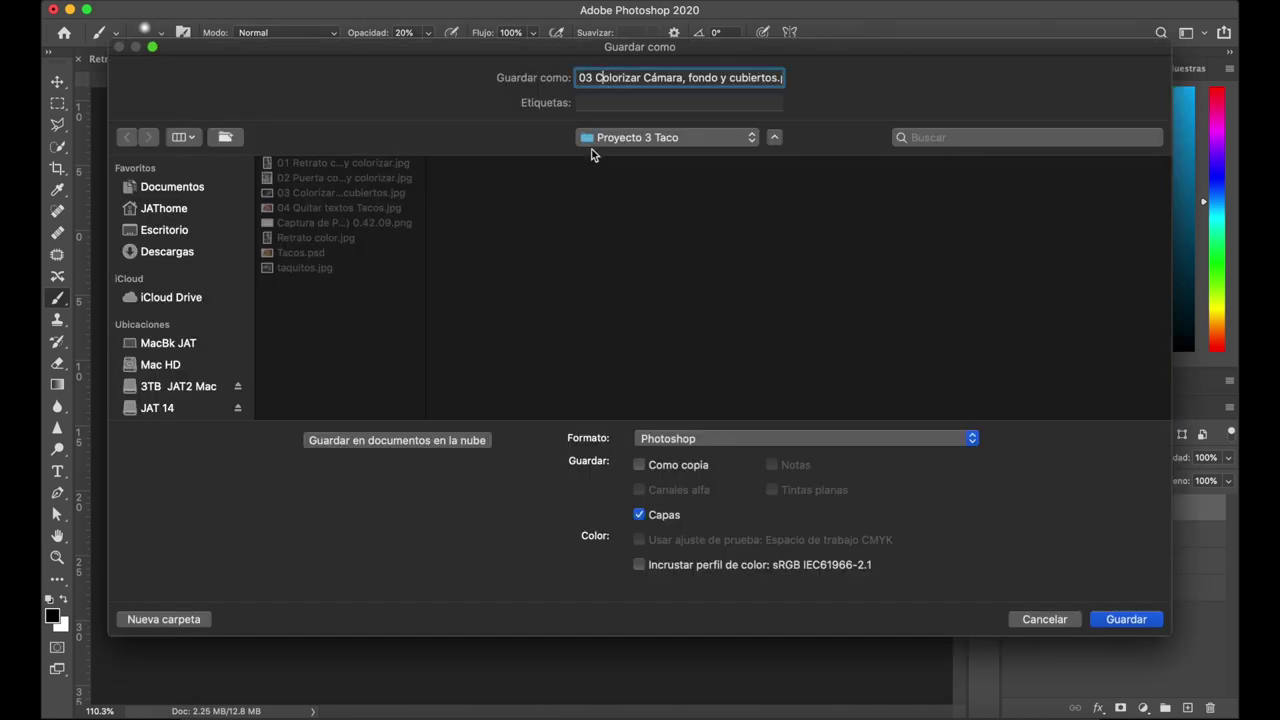
{"action": "type", "text": "psd"}
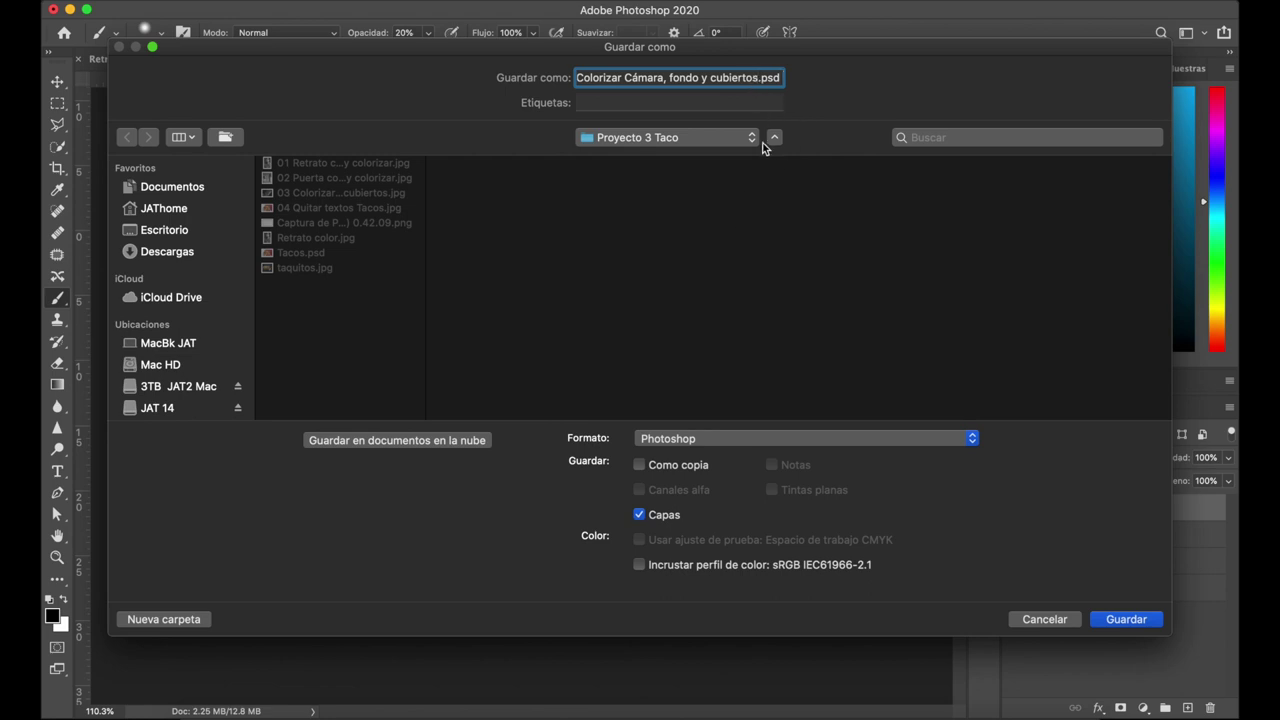
{"action": "type", "text": "B"}
{"action": "left_click", "coordinate": [1112, 619]}
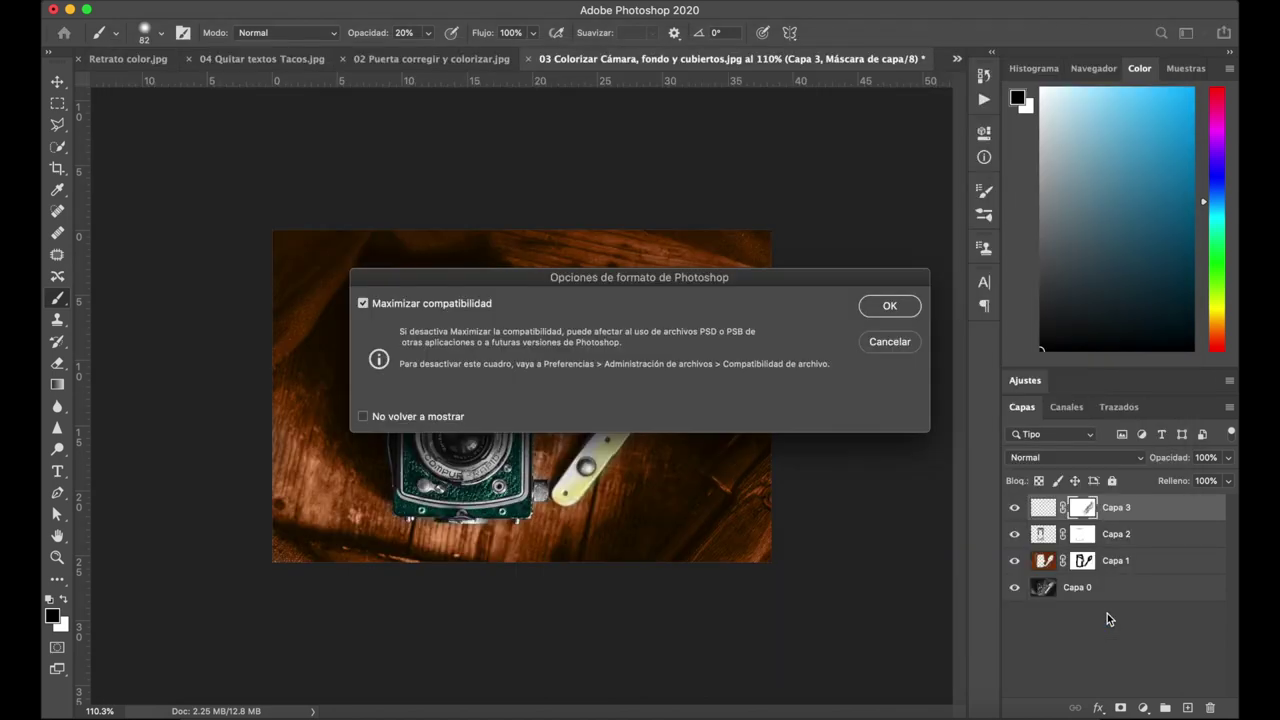
{"action": "left_click", "coordinate": [889, 303]}
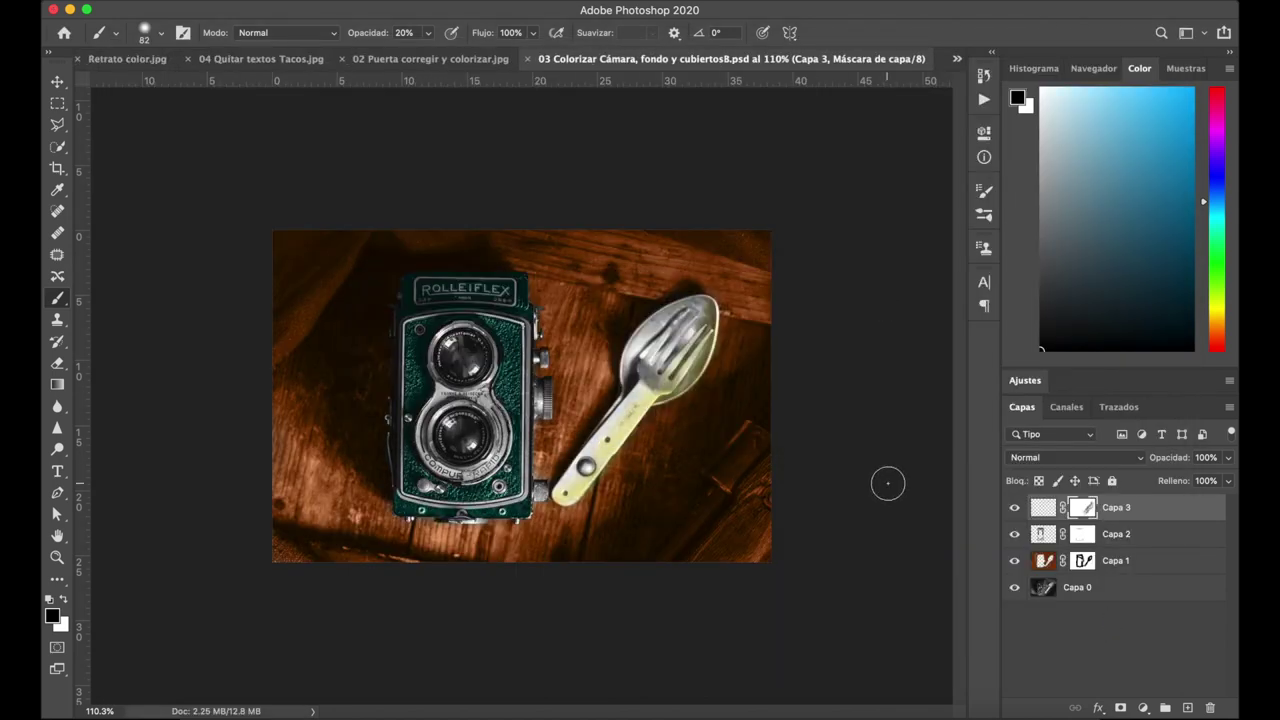
Save a quality-12 JPEG copy and bring the Proyecto 3 Taco folder up in Finder
{"action": "key", "text": "super+shift+s"}
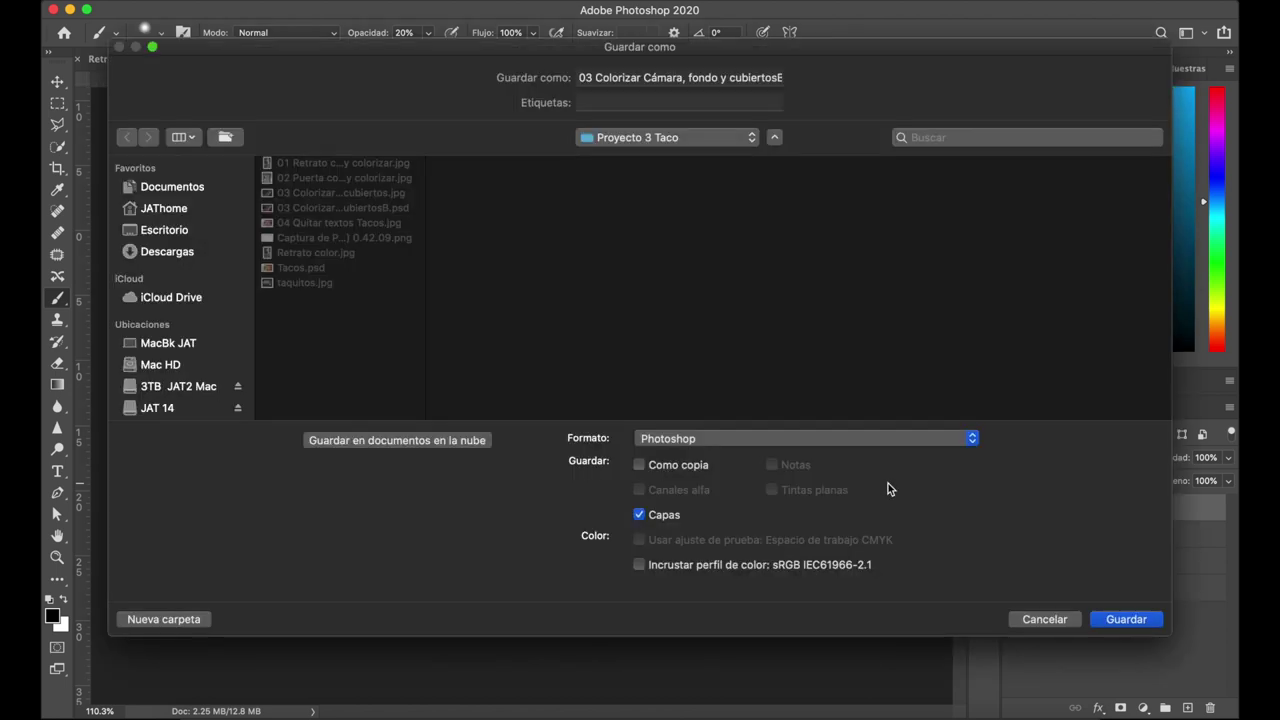
{"action": "left_click", "coordinate": [745, 432]}
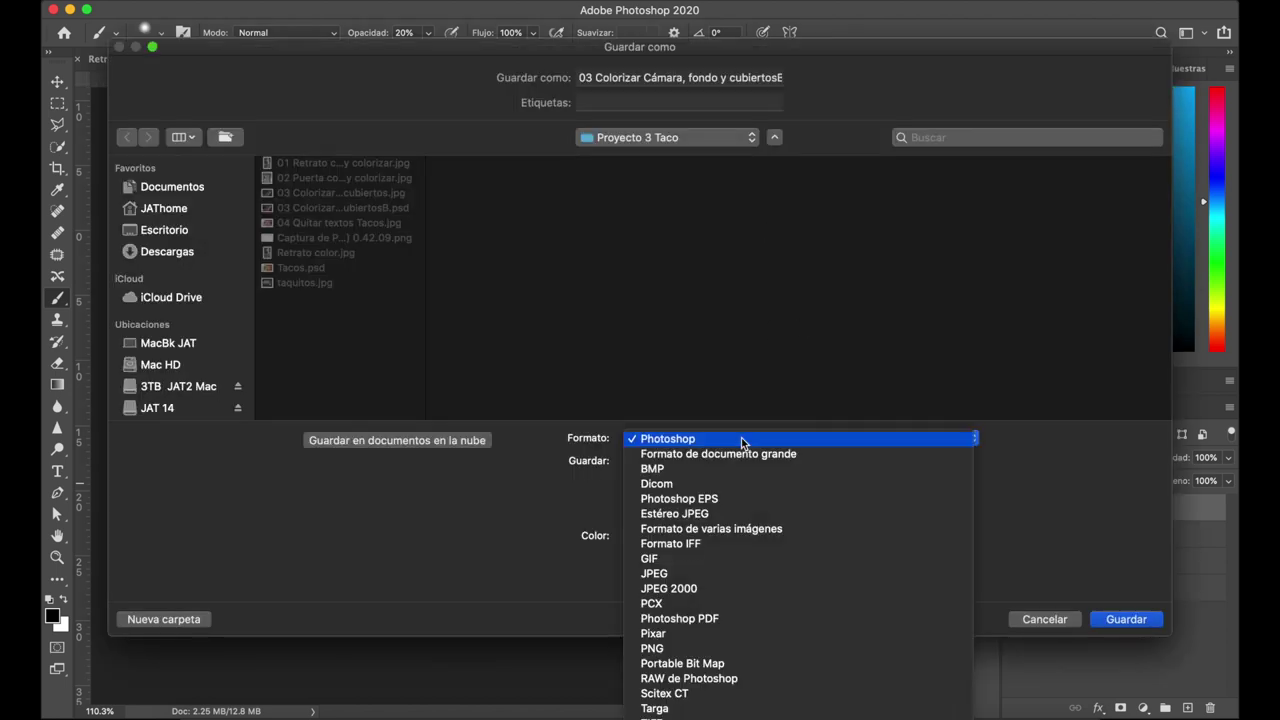
{"action": "left_click", "coordinate": [686, 574]}
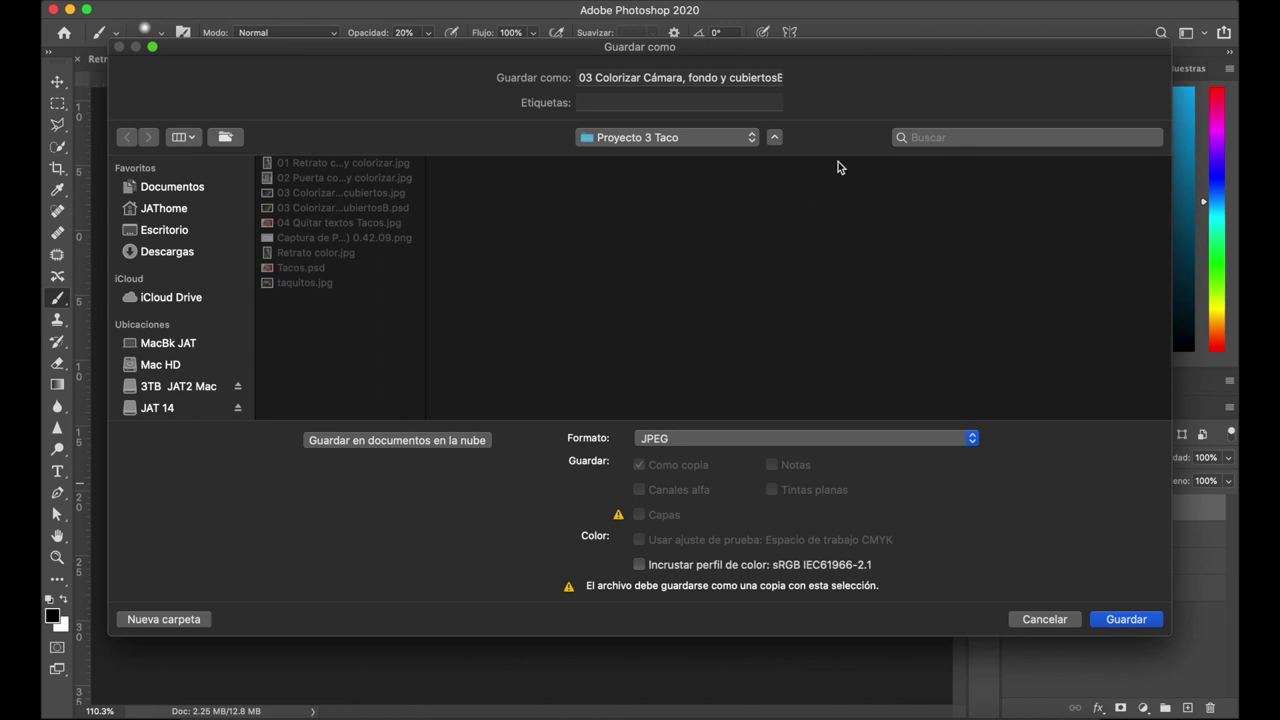
{"action": "left_click", "coordinate": [1113, 622]}
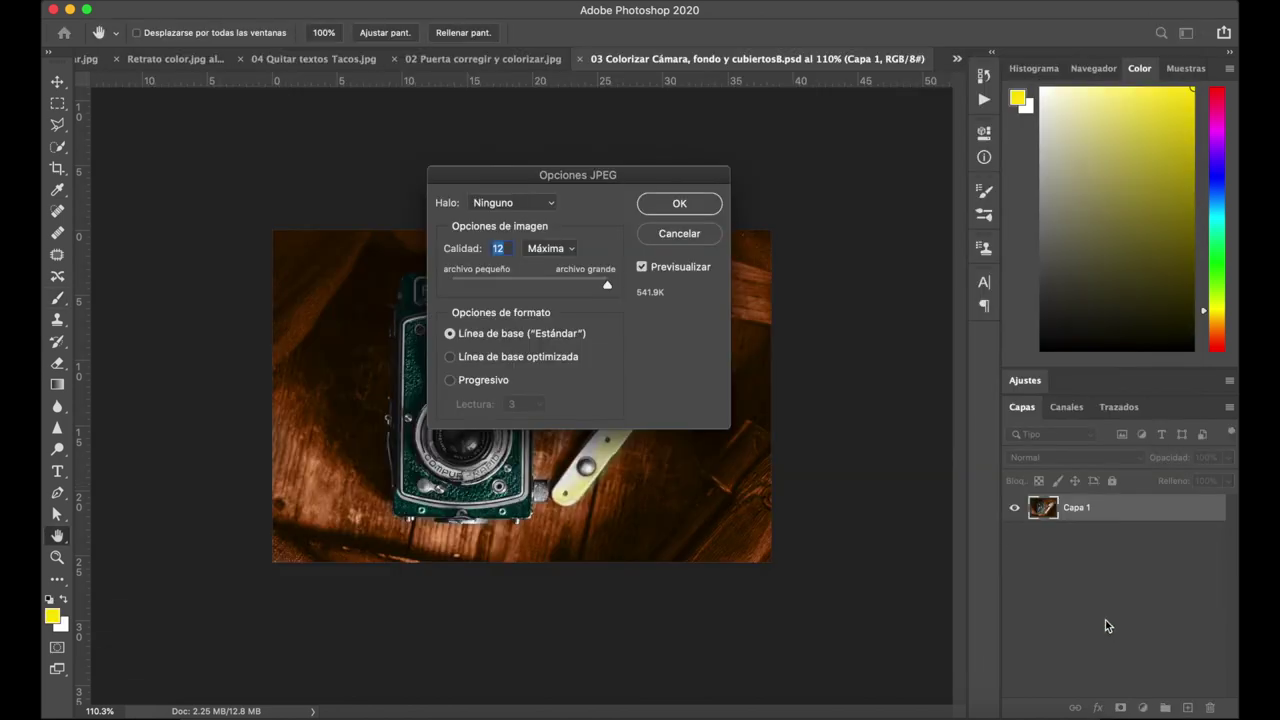
{"action": "left_click", "coordinate": [678, 205]}
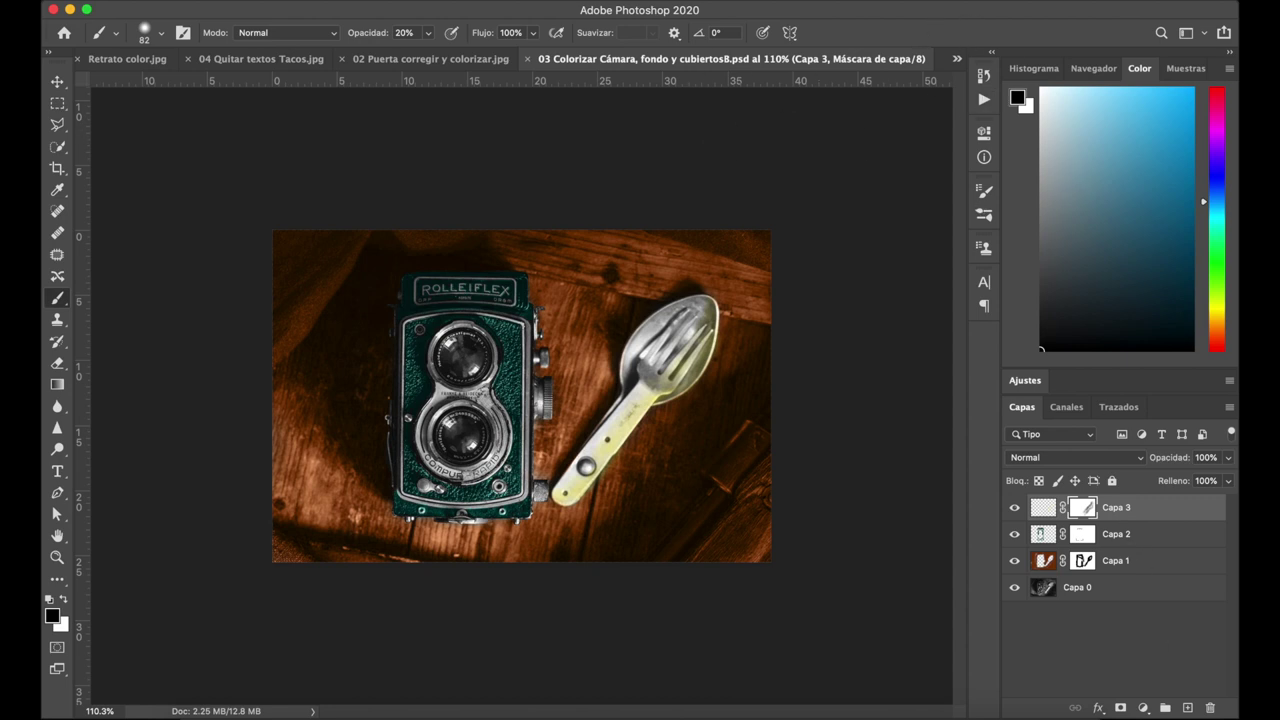
{"action": "key", "text": "ctrl+Up"}
{"action": "left_click", "coordinate": [1048, 398]}
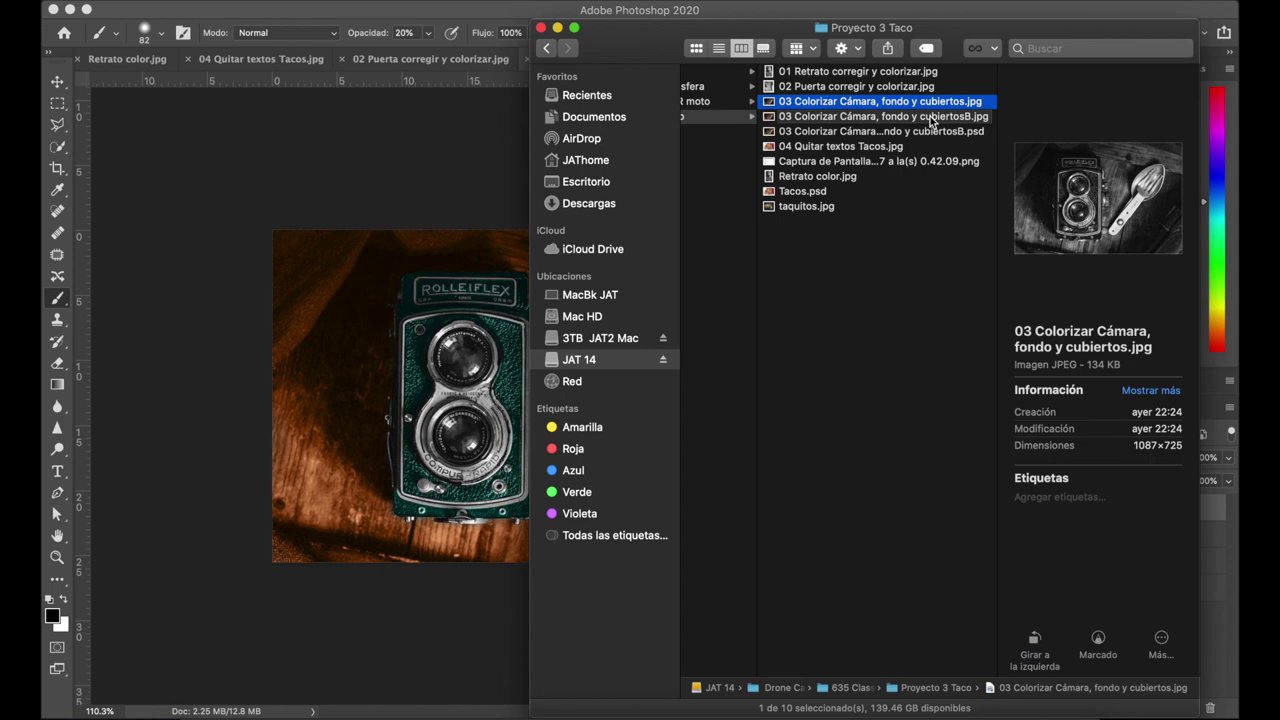
Preview the colorized B JPEG and open it in Adobe Photoshop 2020
{"action": "left_click", "coordinate": [922, 103]}
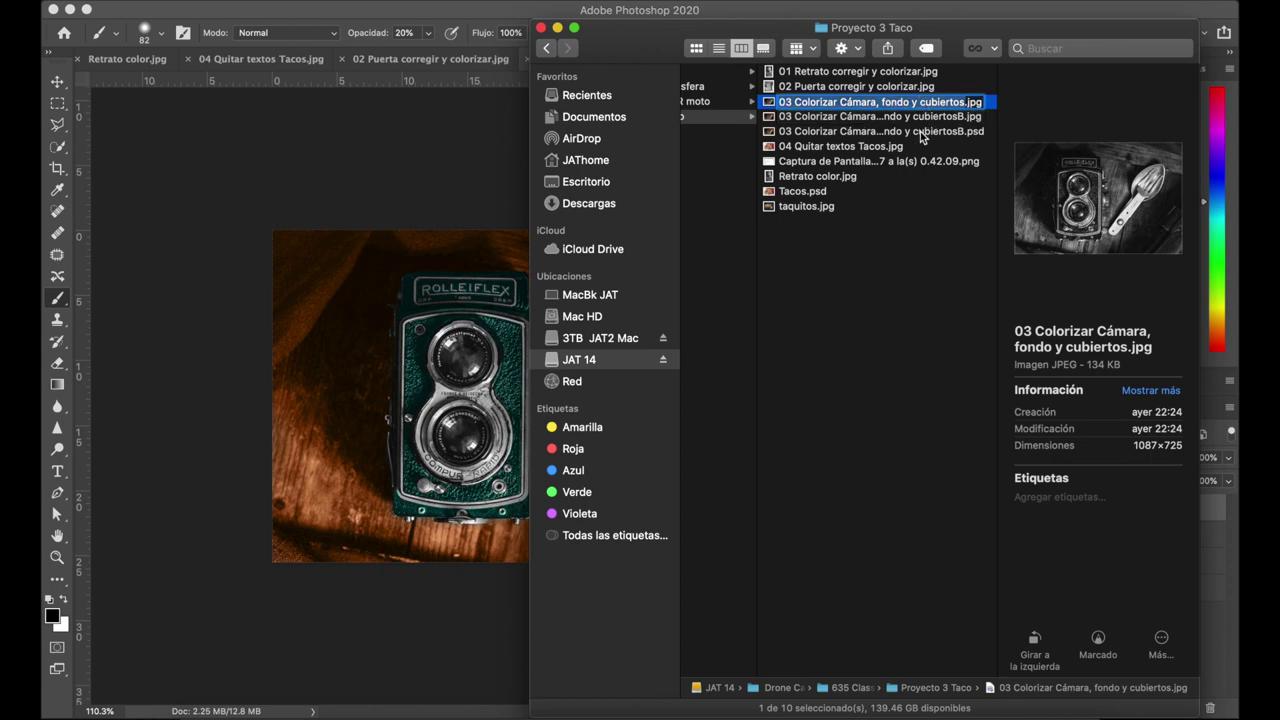
{"action": "left_click", "coordinate": [917, 117]}
{"action": "key", "text": "space"}
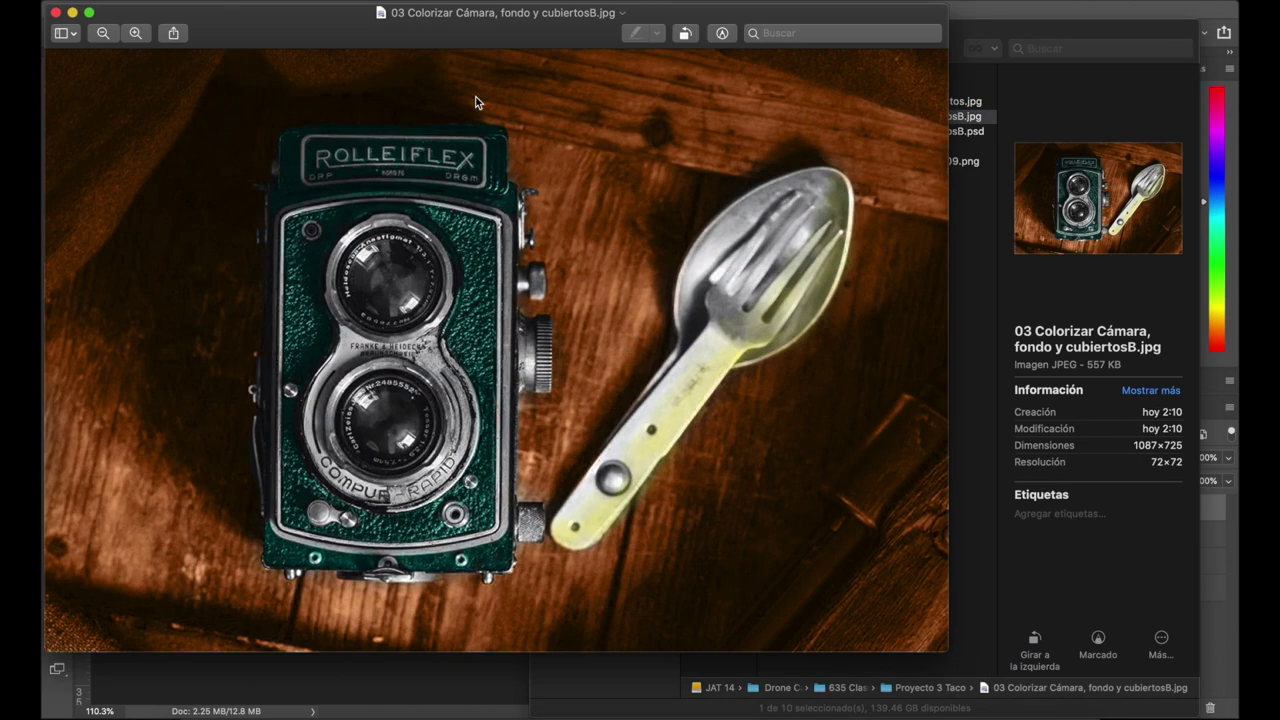
{"action": "left_click", "coordinate": [55, 13]}
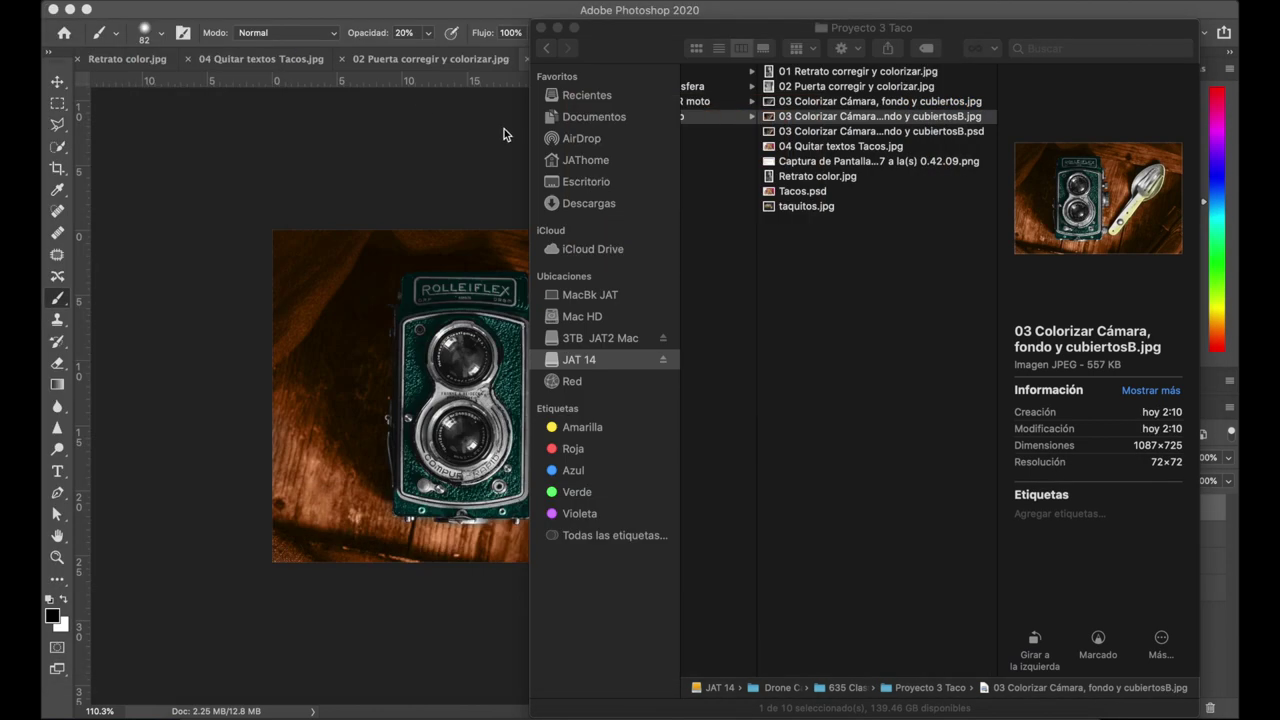
{"action": "right_click", "coordinate": [837, 117]}
{"action": "mouse_move", "coordinate": [878, 139]}
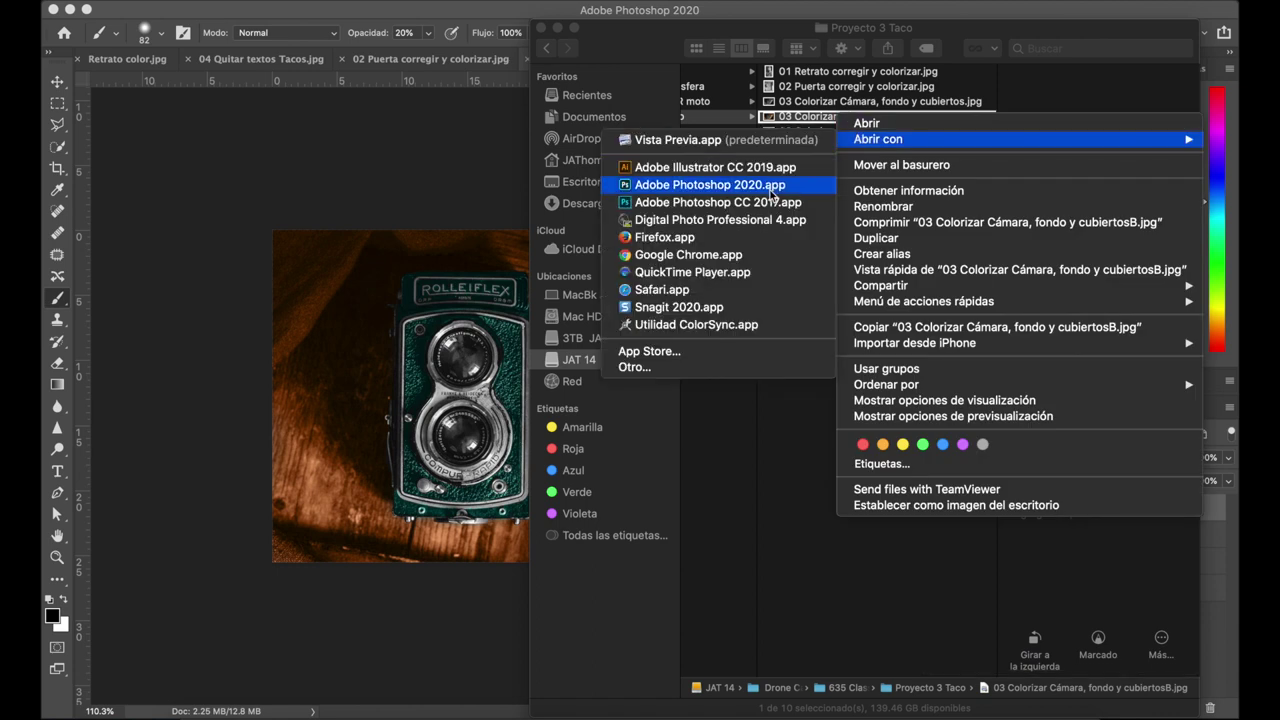
{"action": "left_click", "coordinate": [771, 188]}
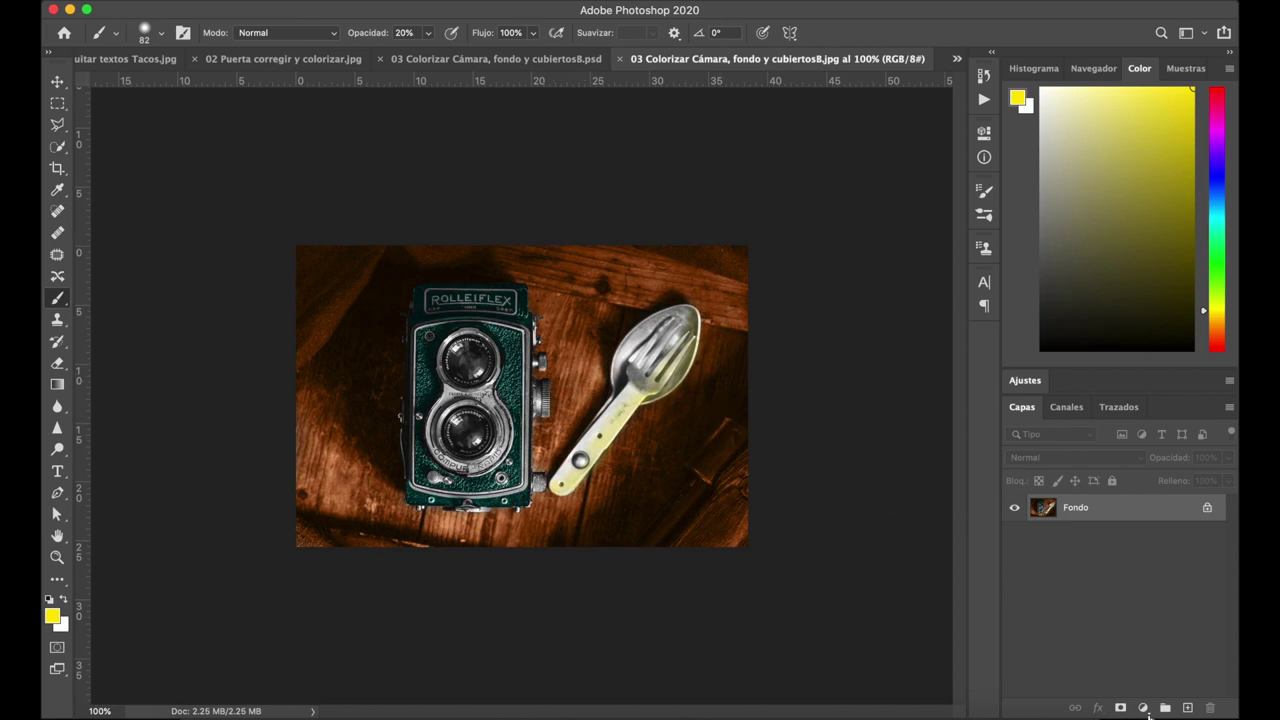
Preview the black-and-white original JPEG and open it in Adobe Photoshop 2020
{"action": "key", "text": "ctrl+Up"}
{"action": "left_click", "coordinate": [1053, 450]}
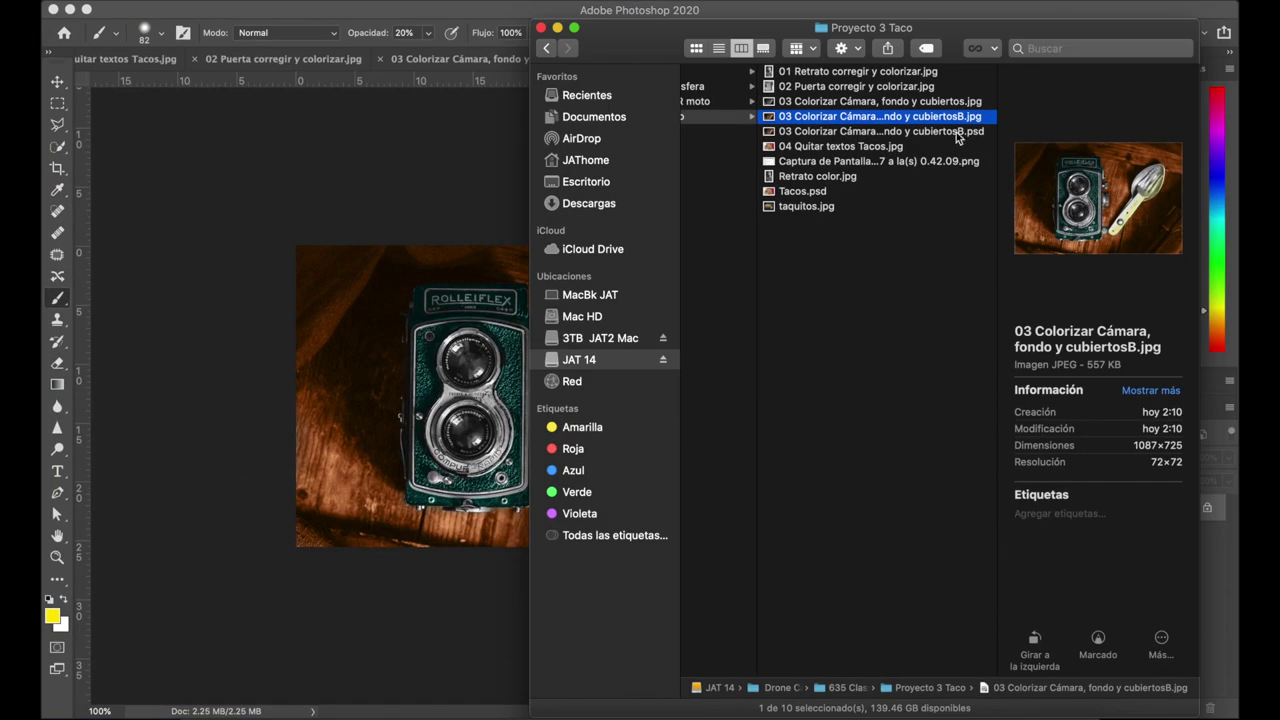
{"action": "double_click", "coordinate": [957, 102]}
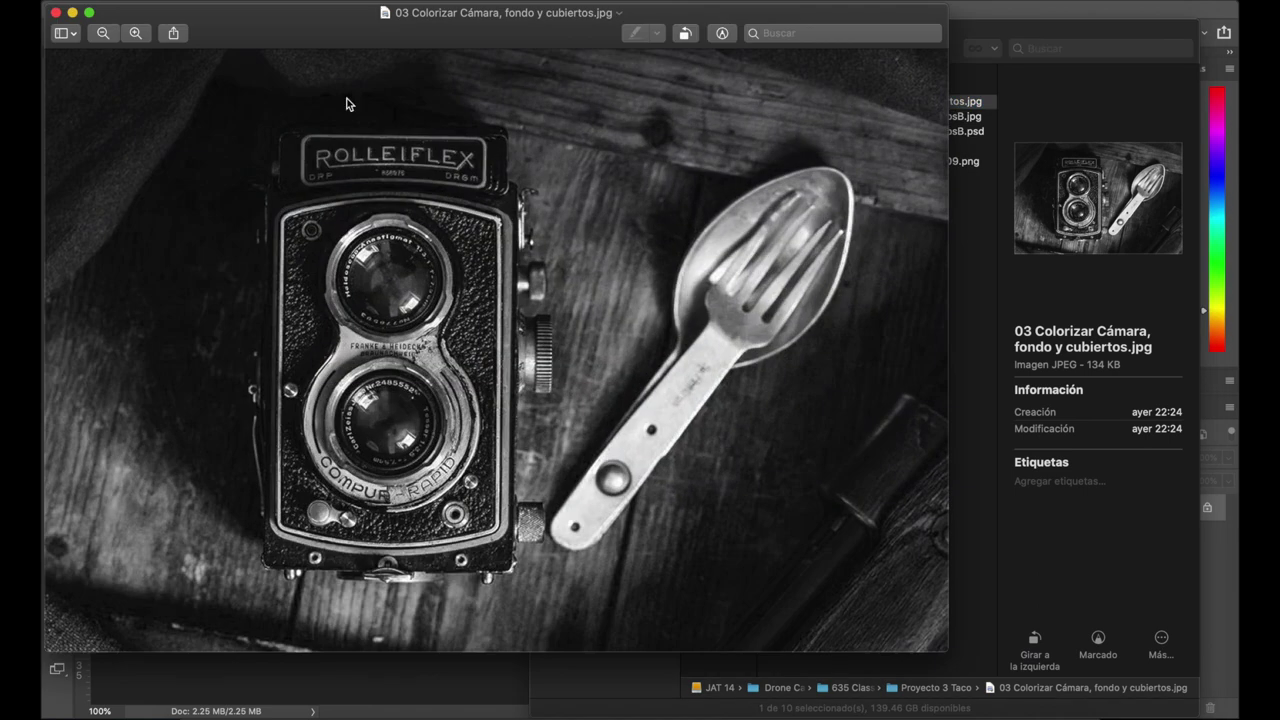
{"action": "left_click", "coordinate": [56, 13]}
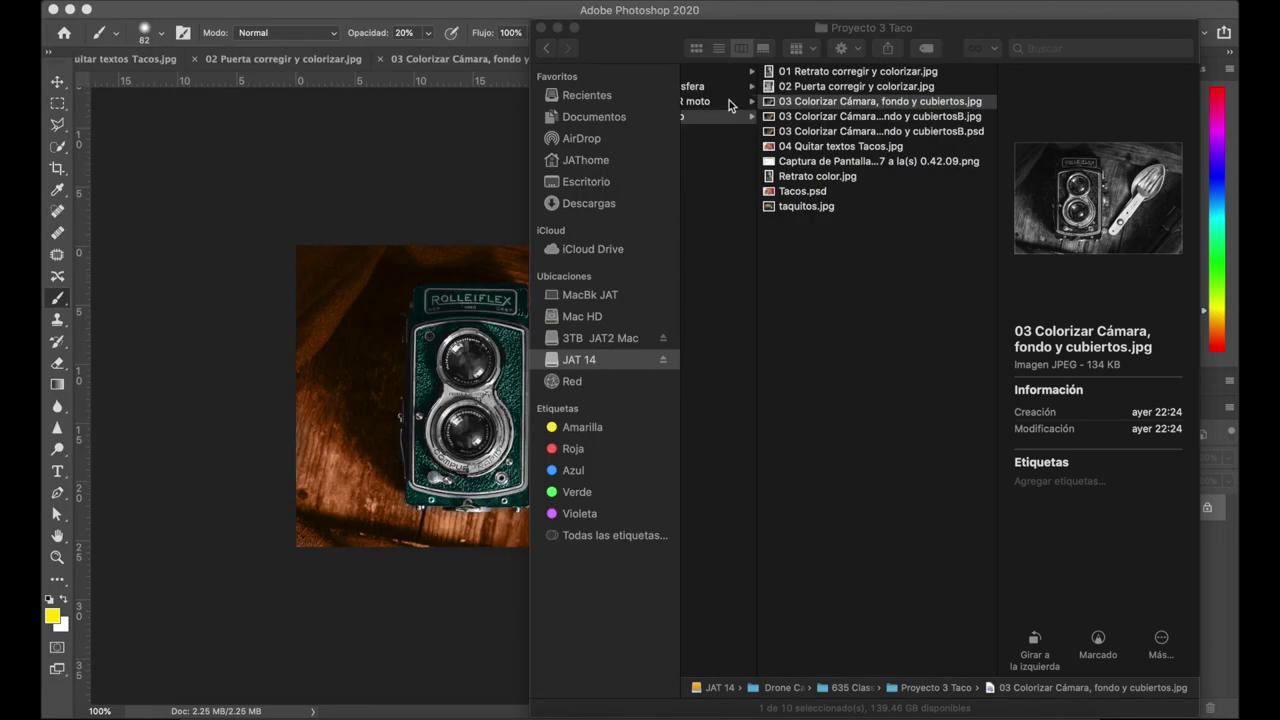
{"action": "right_click", "coordinate": [774, 104]}
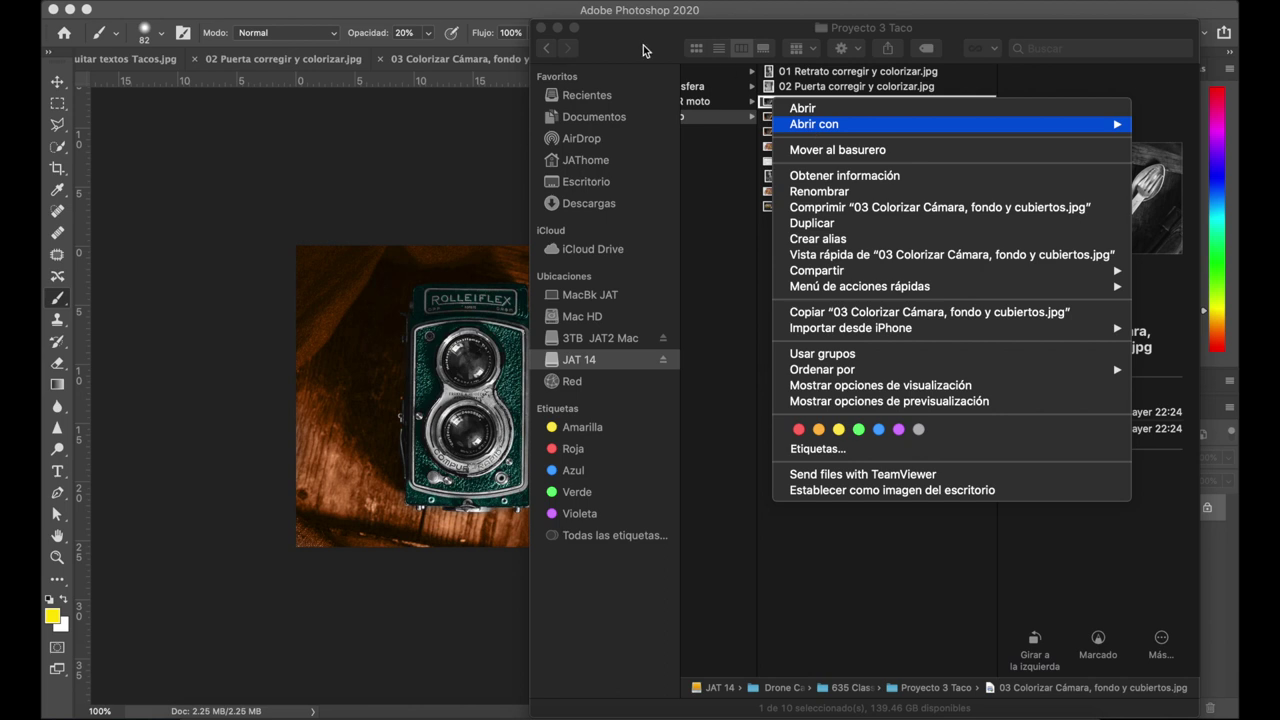
{"action": "mouse_move", "coordinate": [814, 124]}
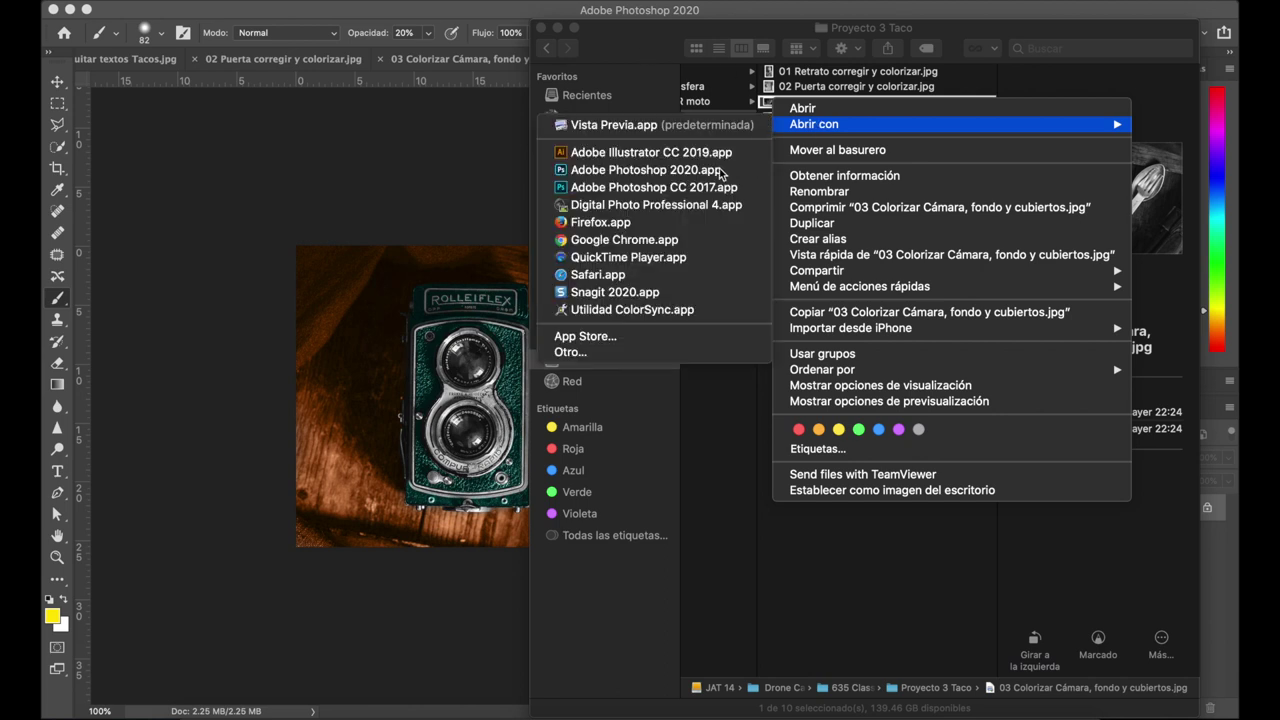
{"action": "left_click", "coordinate": [718, 171]}
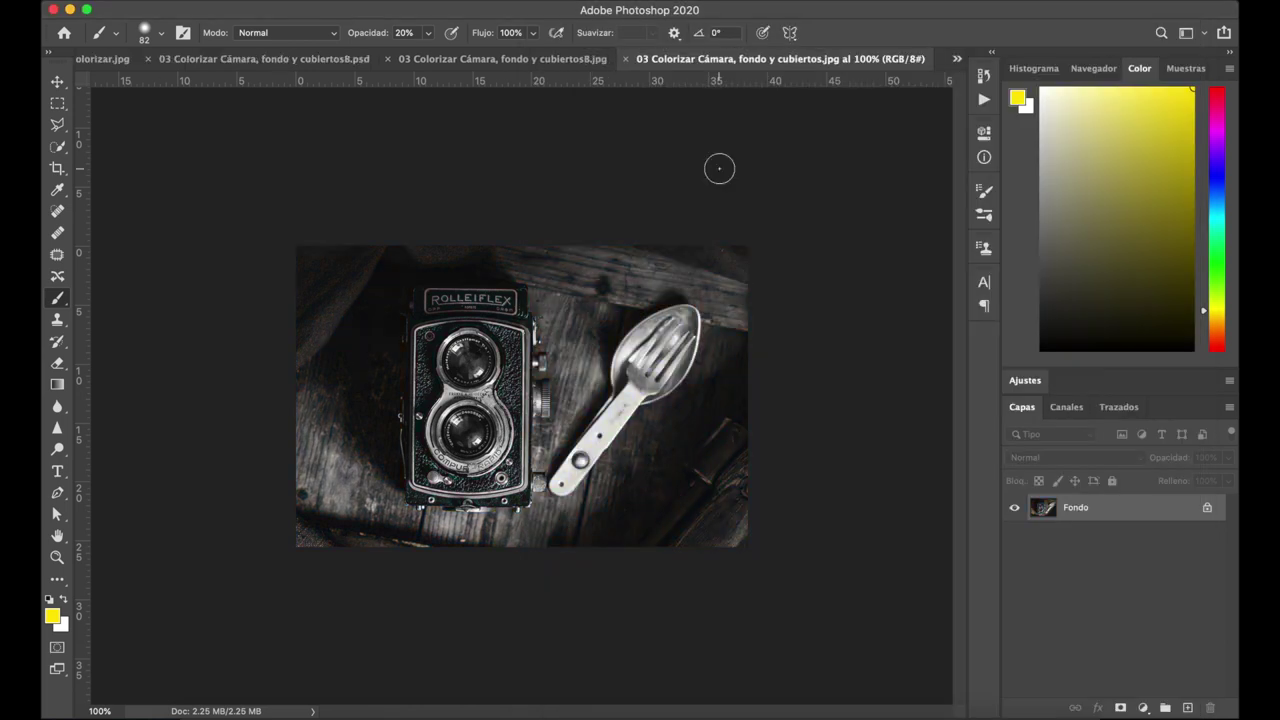
Drag the original's Fondo layer into the colorized B document, where it becomes Capa 1
{"action": "left_click", "coordinate": [505, 60]}
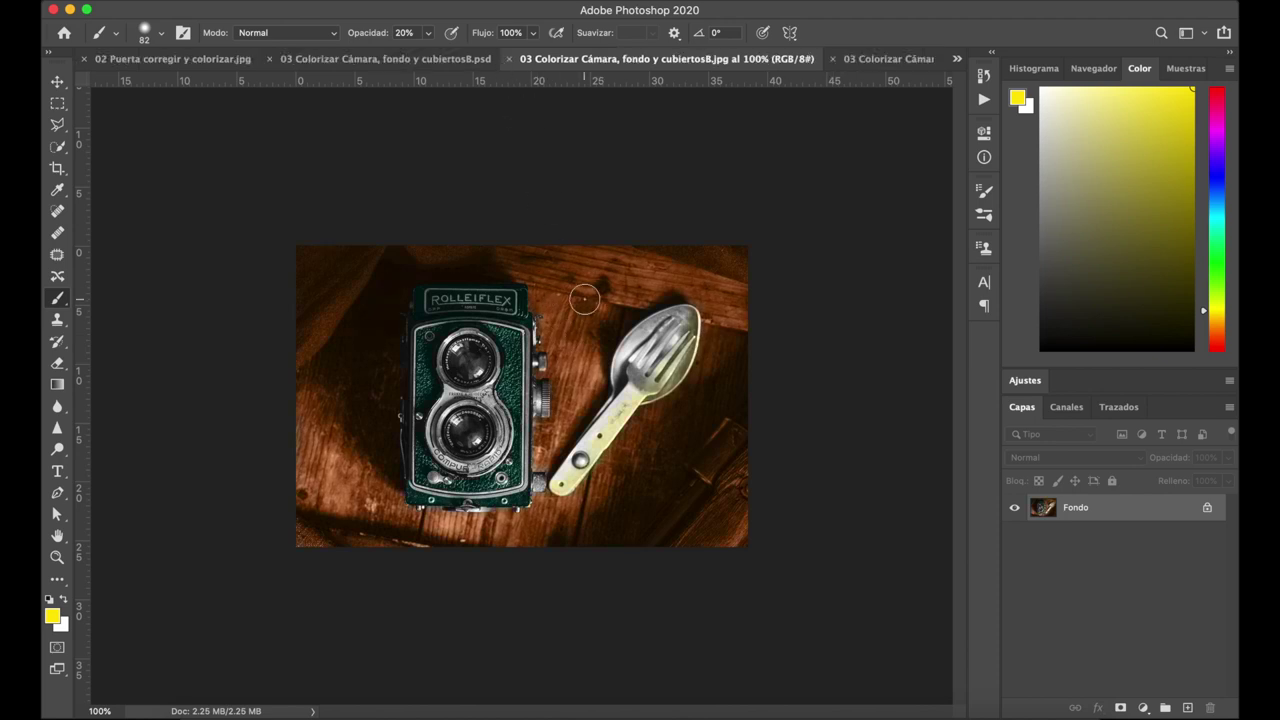
{"action": "left_click", "coordinate": [873, 65]}
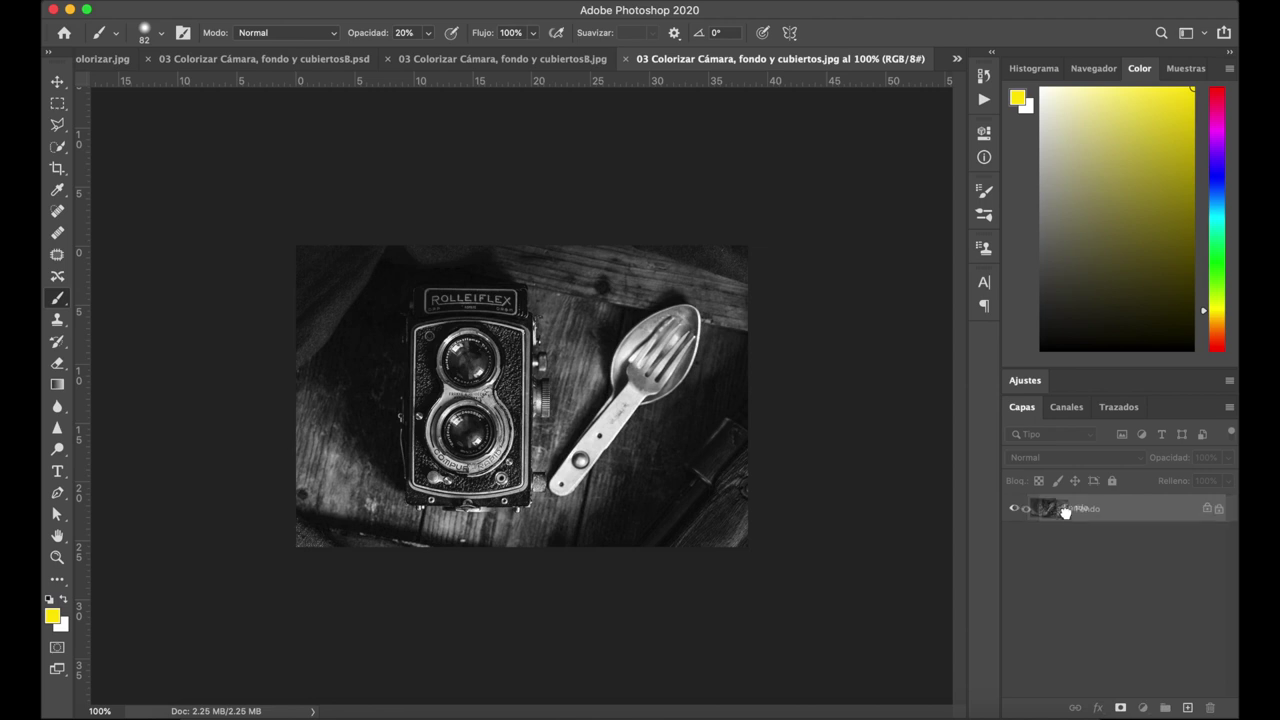
{"action": "mouse_move", "coordinate": [1041, 514]}
{"action": "left_mouse_down"}
{"action": "mouse_move", "coordinate": [489, 58]}
{"action": "mouse_move", "coordinate": [524, 75]}
{"action": "mouse_move", "coordinate": [708, 62]}
{"action": "left_mouse_up"}
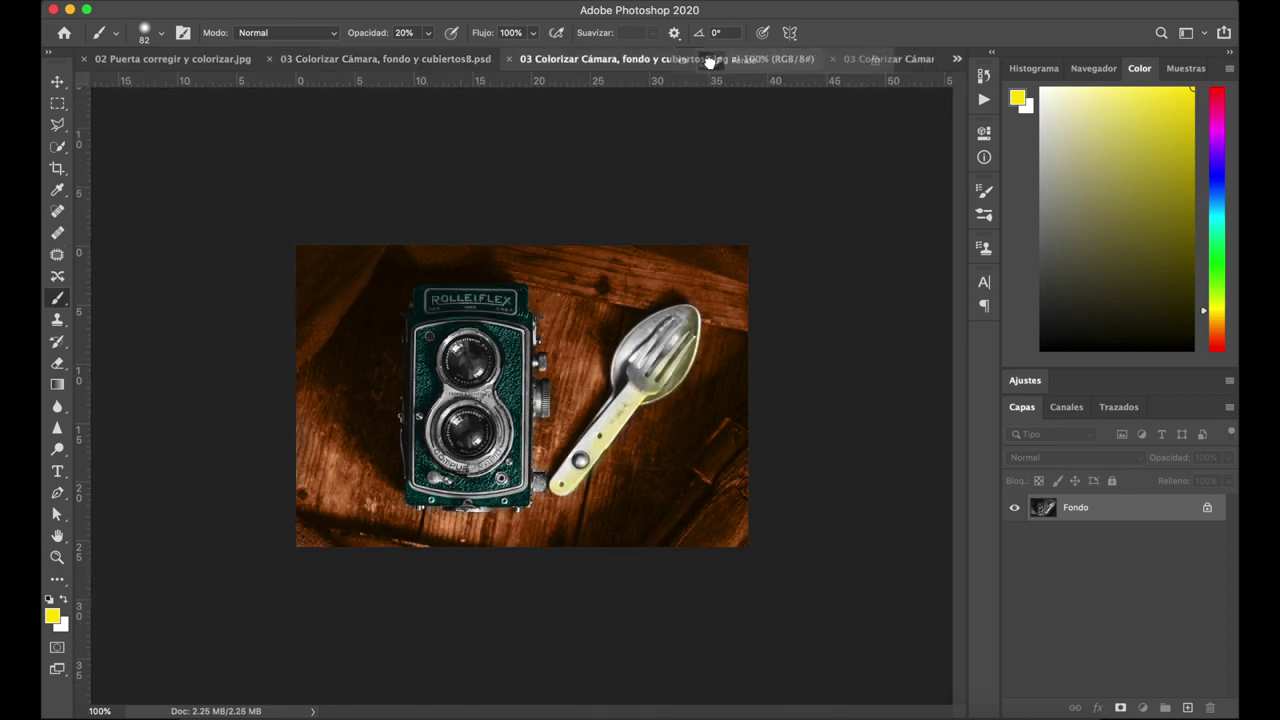
{"action": "mouse_move", "coordinate": [708, 62]}
{"action": "left_mouse_down"}
{"action": "mouse_move", "coordinate": [502, 278]}
{"action": "mouse_move", "coordinate": [609, 63]}
{"action": "mouse_move", "coordinate": [510, 395]}
{"action": "left_mouse_up"}
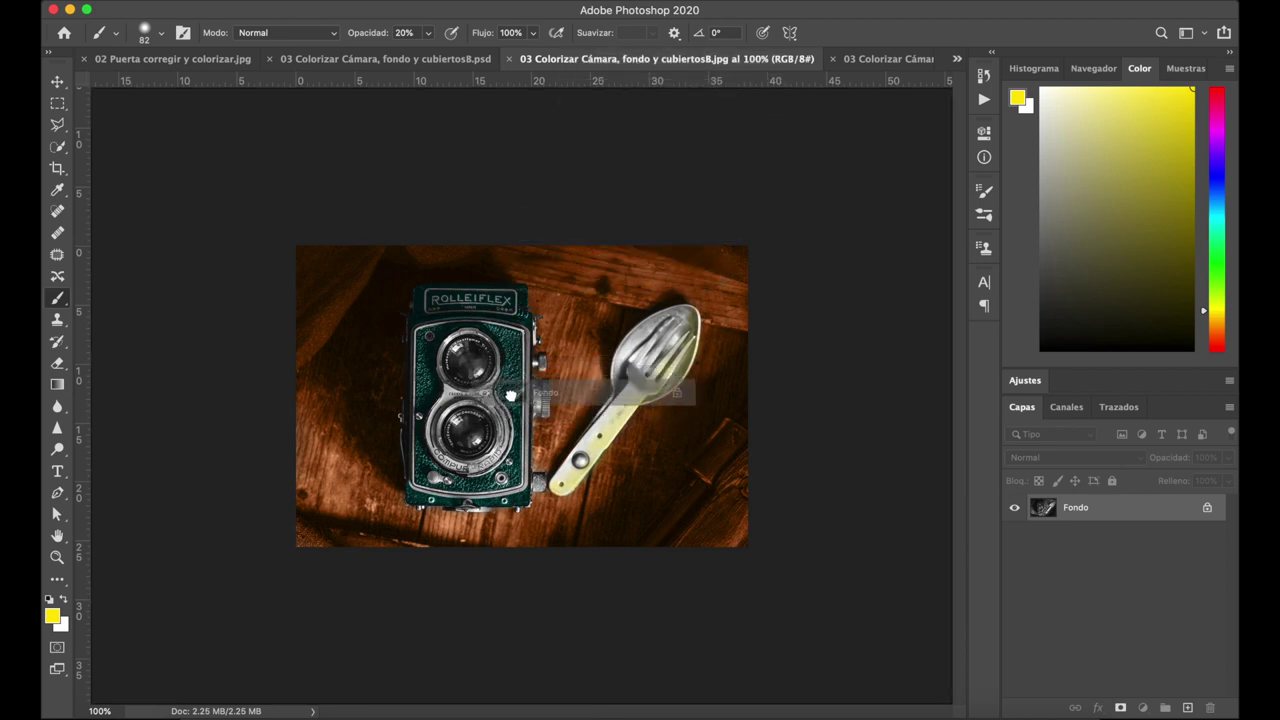
{"action": "left_click_drag", "start_coordinate": [510, 395], "coordinate": [518, 397]}
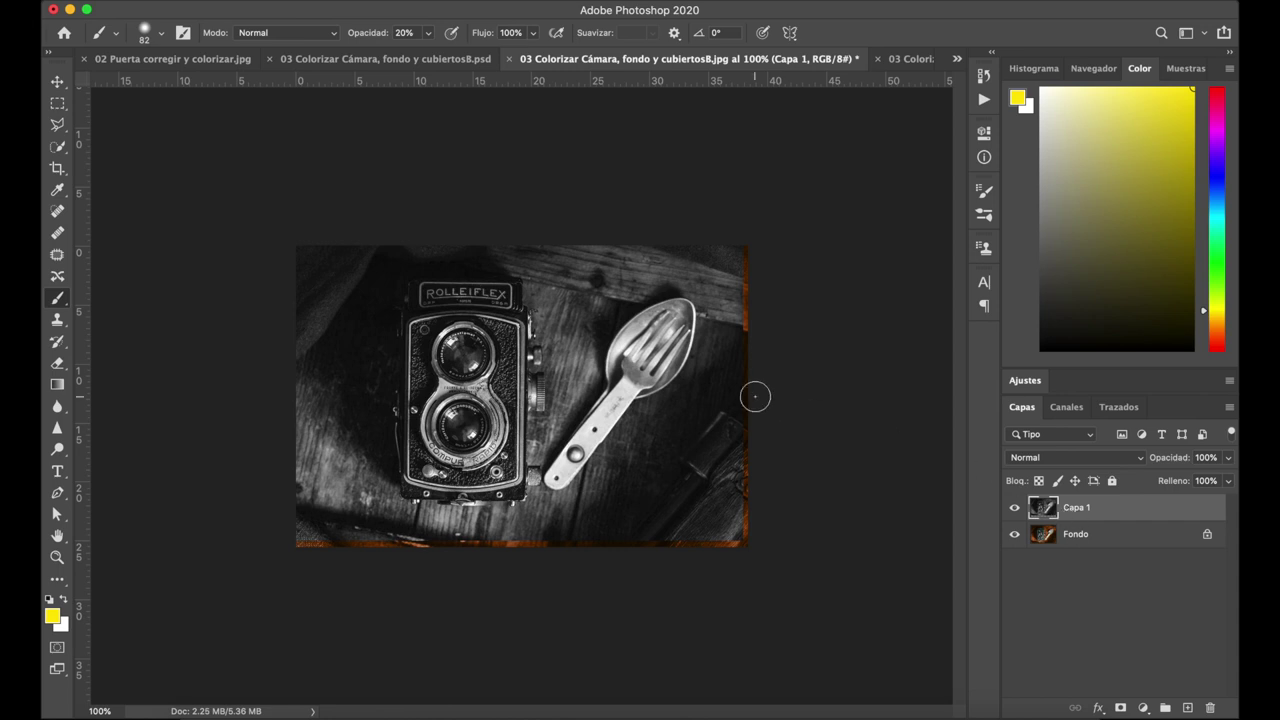
Align Capa 1 over the colour photo and unlock the Fondo background as Capa 0
{"action": "left_click", "coordinate": [57, 84]}
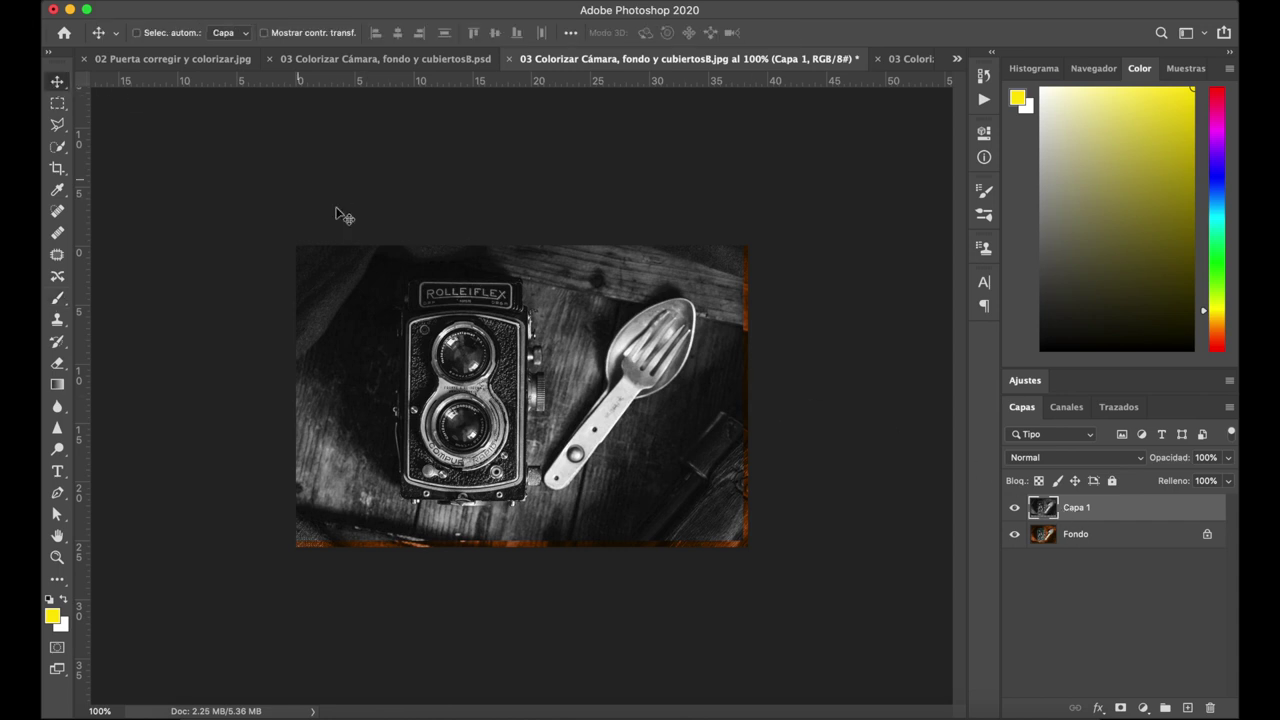
{"action": "left_click_drag", "start_coordinate": [495, 373], "coordinate": [500, 352]}
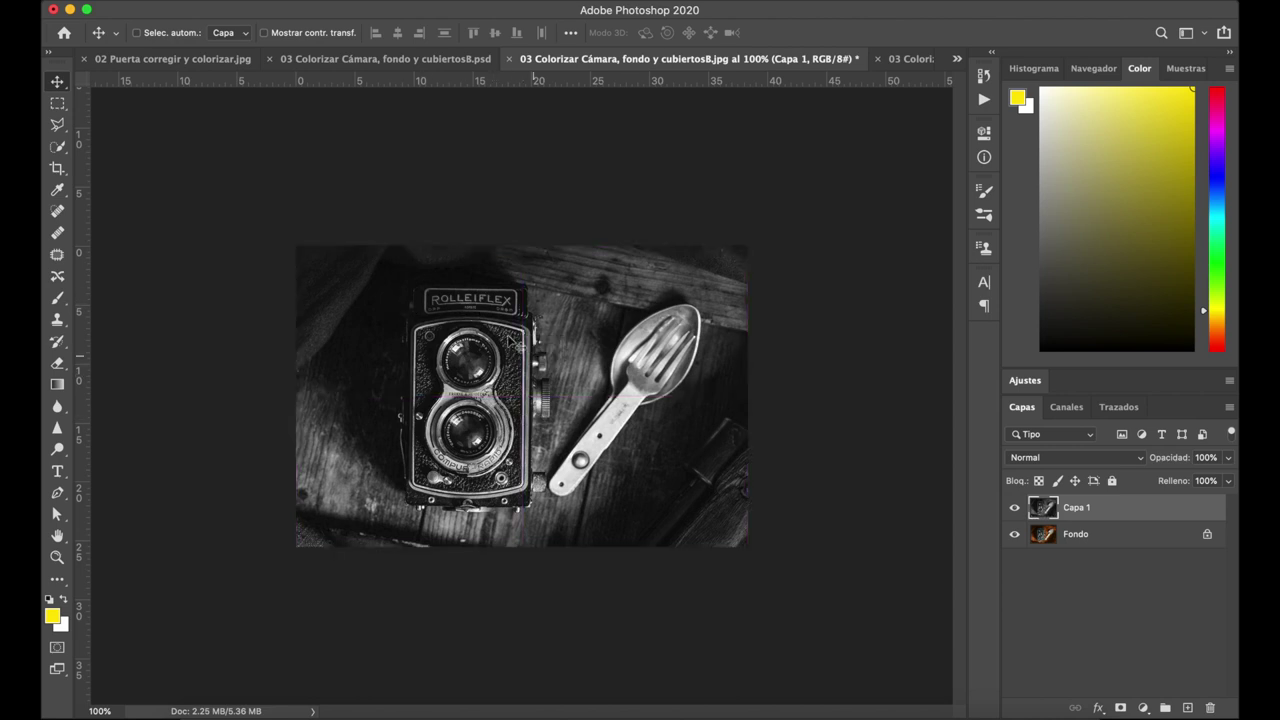
{"action": "left_click", "coordinate": [1092, 534]}
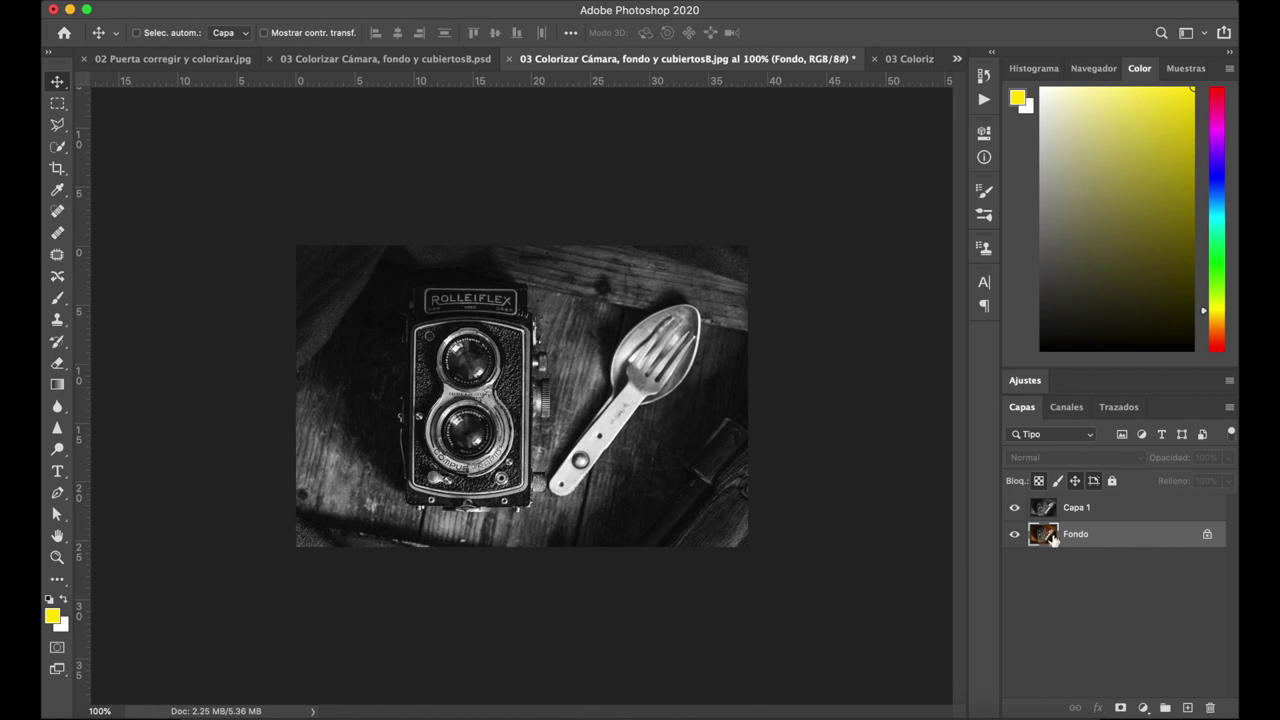
{"action": "left_click", "coordinate": [1209, 535]}
{"action": "double_click", "coordinate": [1207, 530]}
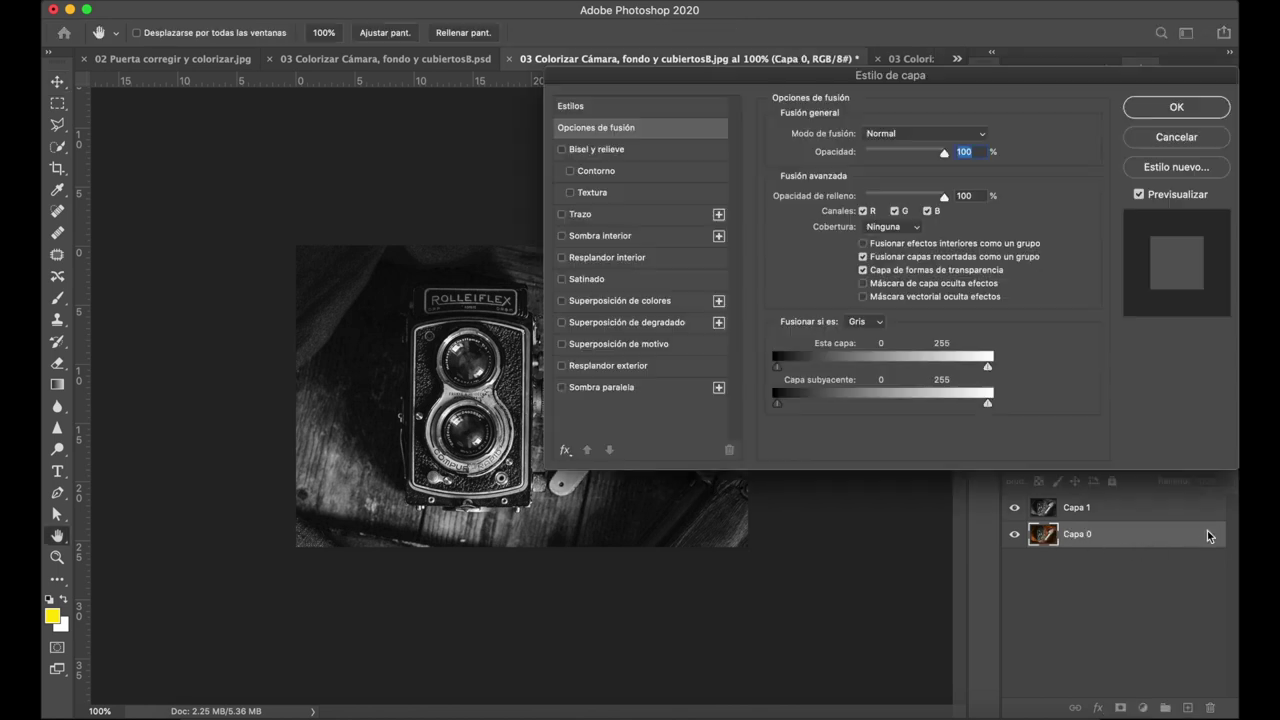
{"action": "left_click", "coordinate": [1176, 108]}
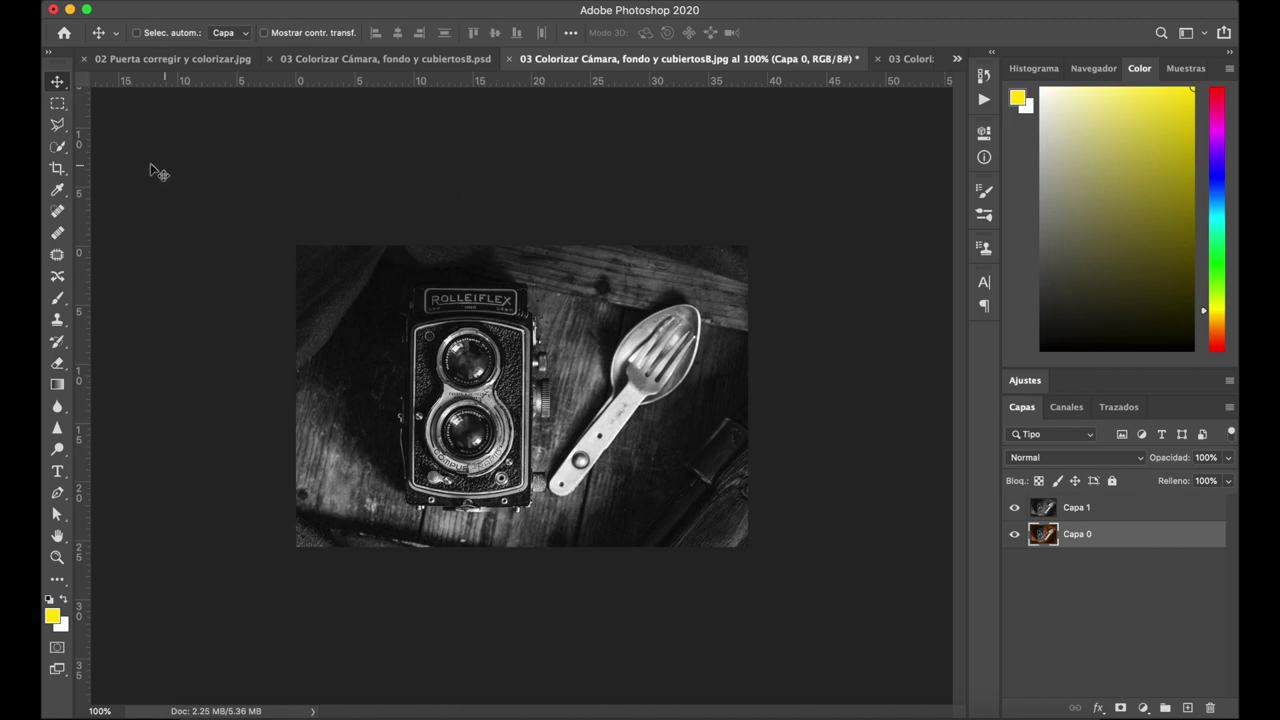
Extend the canvas leftward with Crop, roughly doubling its width with a transparent area
{"action": "left_click", "coordinate": [57, 168]}
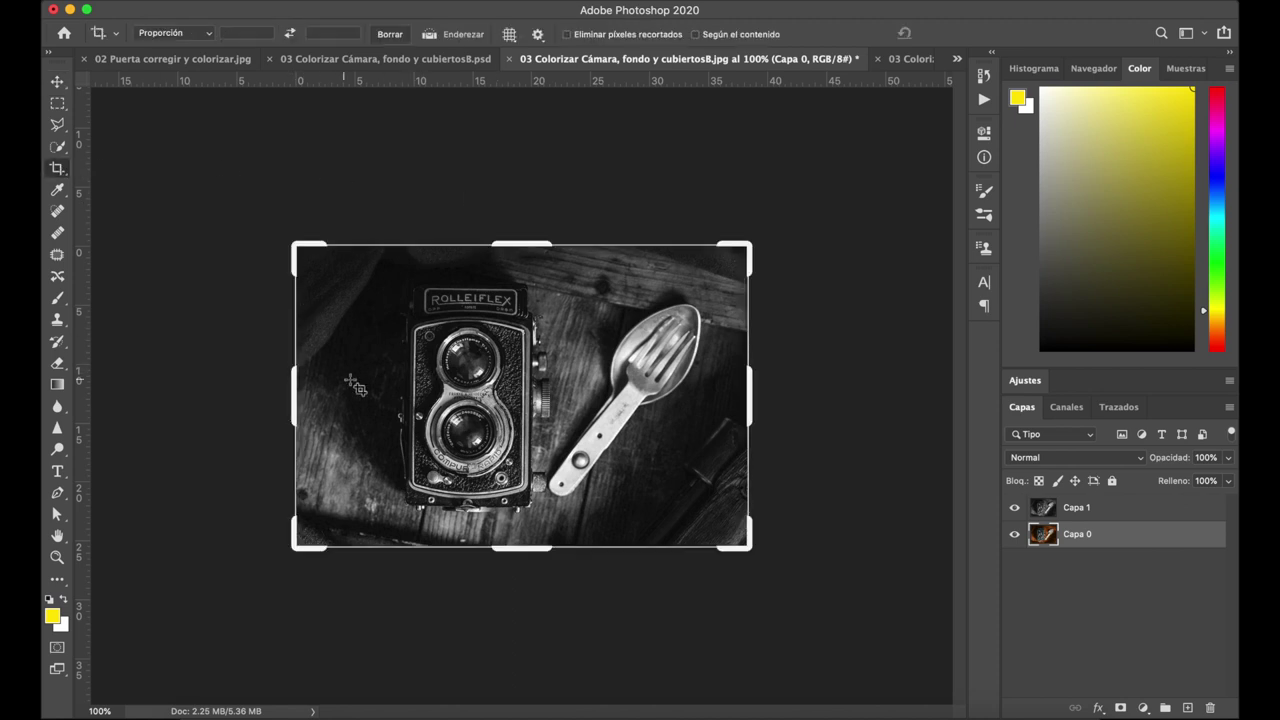
{"action": "scroll", "coordinate": [414, 390], "scroll_direction": "down", "scroll_amount": 1}
{"action": "scroll", "coordinate": [414, 390], "scroll_direction": "down", "scroll_amount": 3}
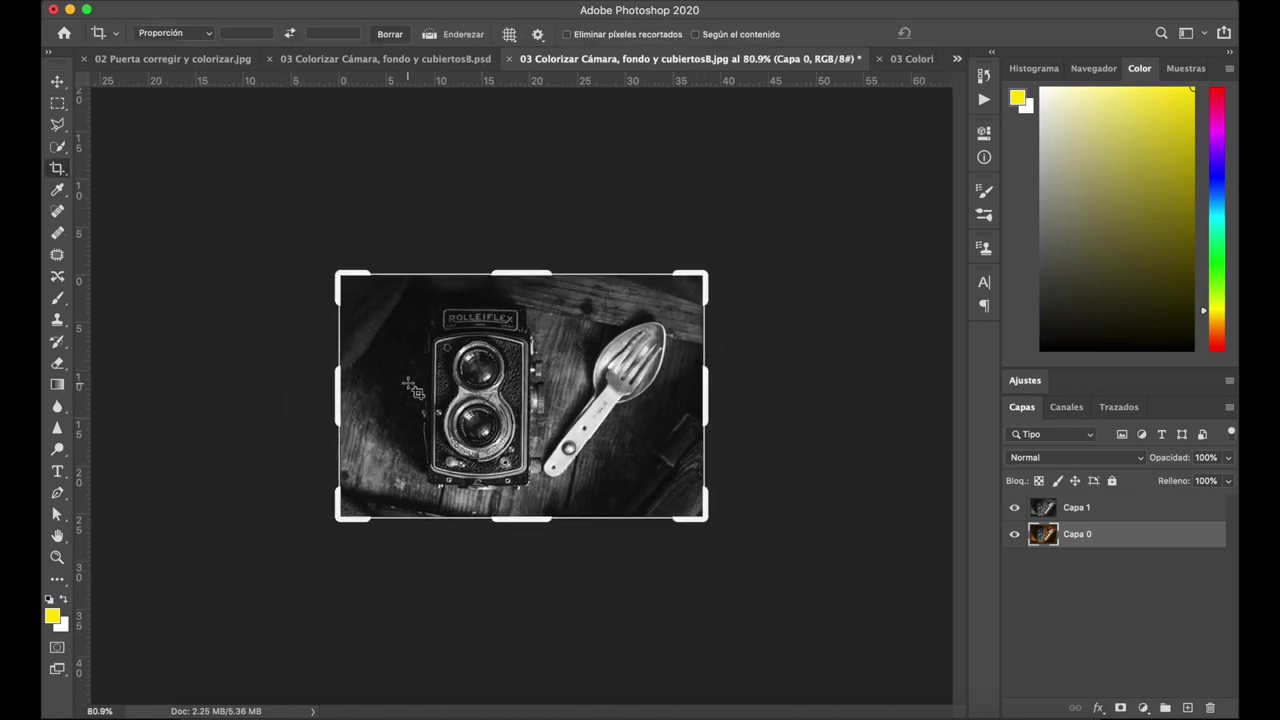
{"action": "left_click_drag", "start_coordinate": [348, 386], "coordinate": [164, 366]}
{"action": "key", "text": "Return"}
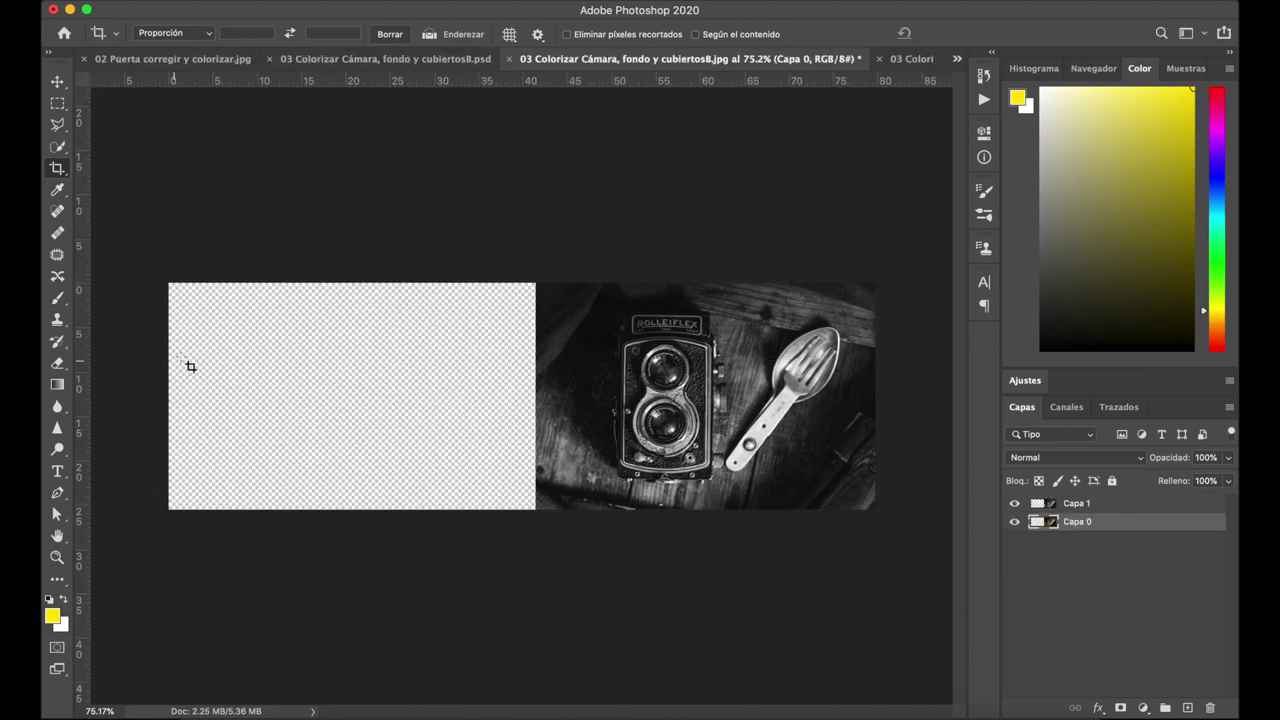
{"action": "left_click", "coordinate": [1082, 505]}
{"action": "left_click", "coordinate": [725, 405]}
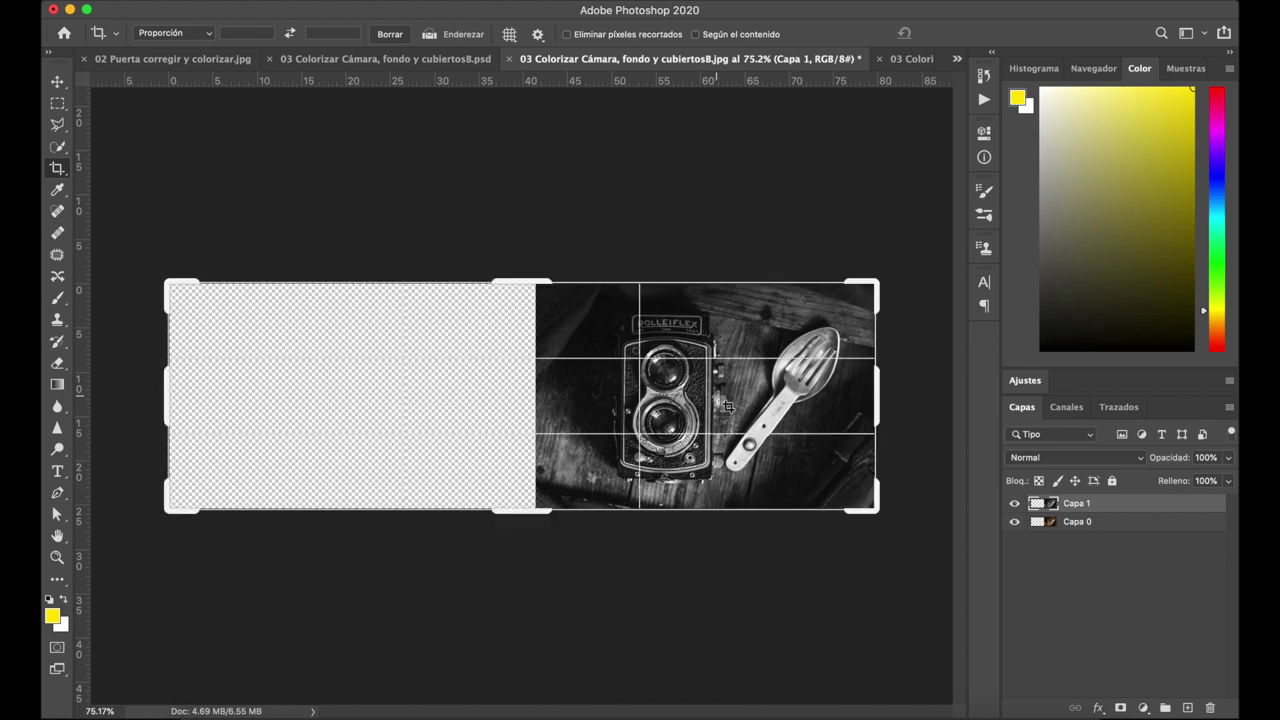
{"action": "key", "text": "Return"}
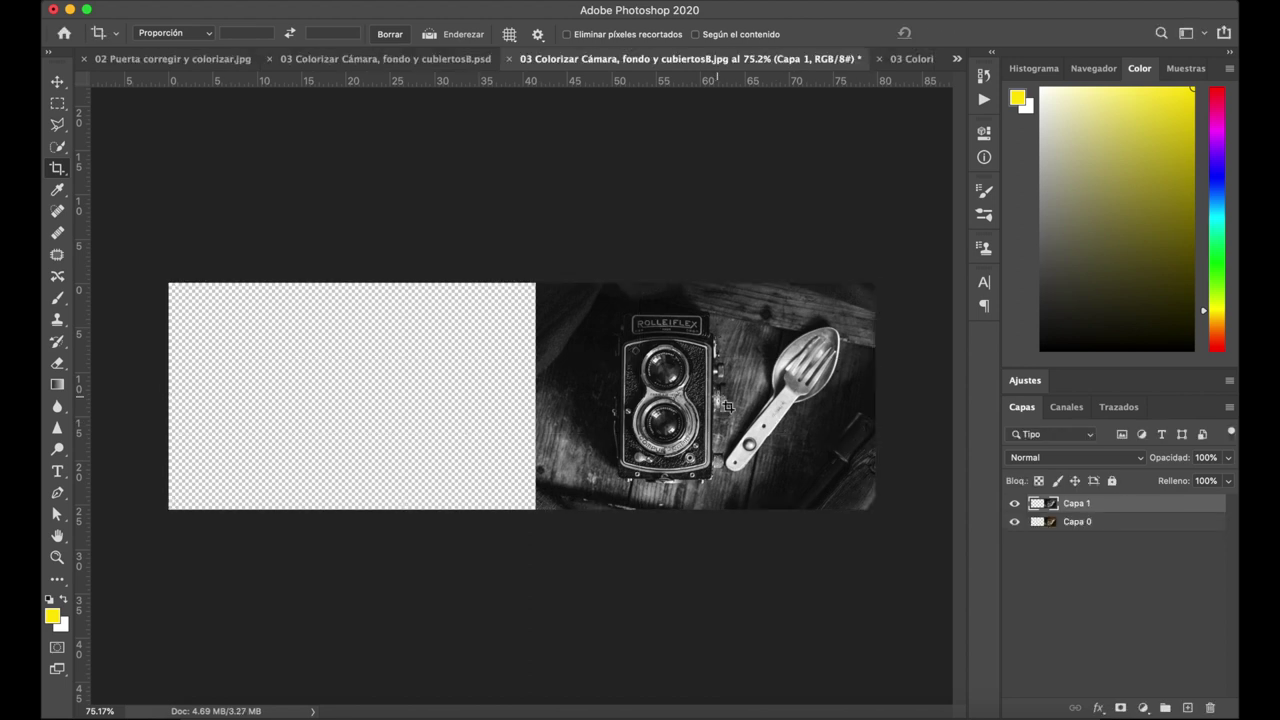
{"action": "left_click", "coordinate": [57, 81]}
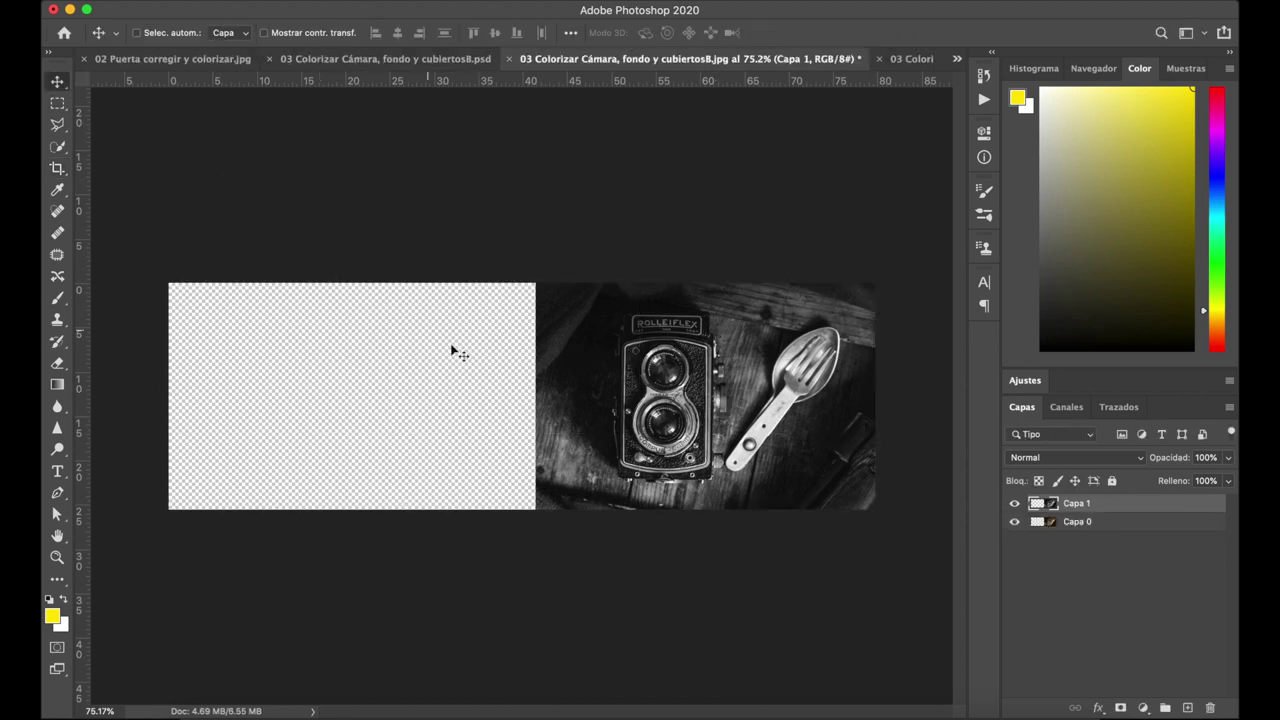
Move Capa 1 into the empty left half and trim the left edge sliver
{"action": "mouse_move", "coordinate": [650, 392]}
{"action": "left_mouse_down"}
{"action": "mouse_move", "coordinate": [339, 383]}
{"action": "mouse_move", "coordinate": [311, 395]}
{"action": "left_mouse_up"}
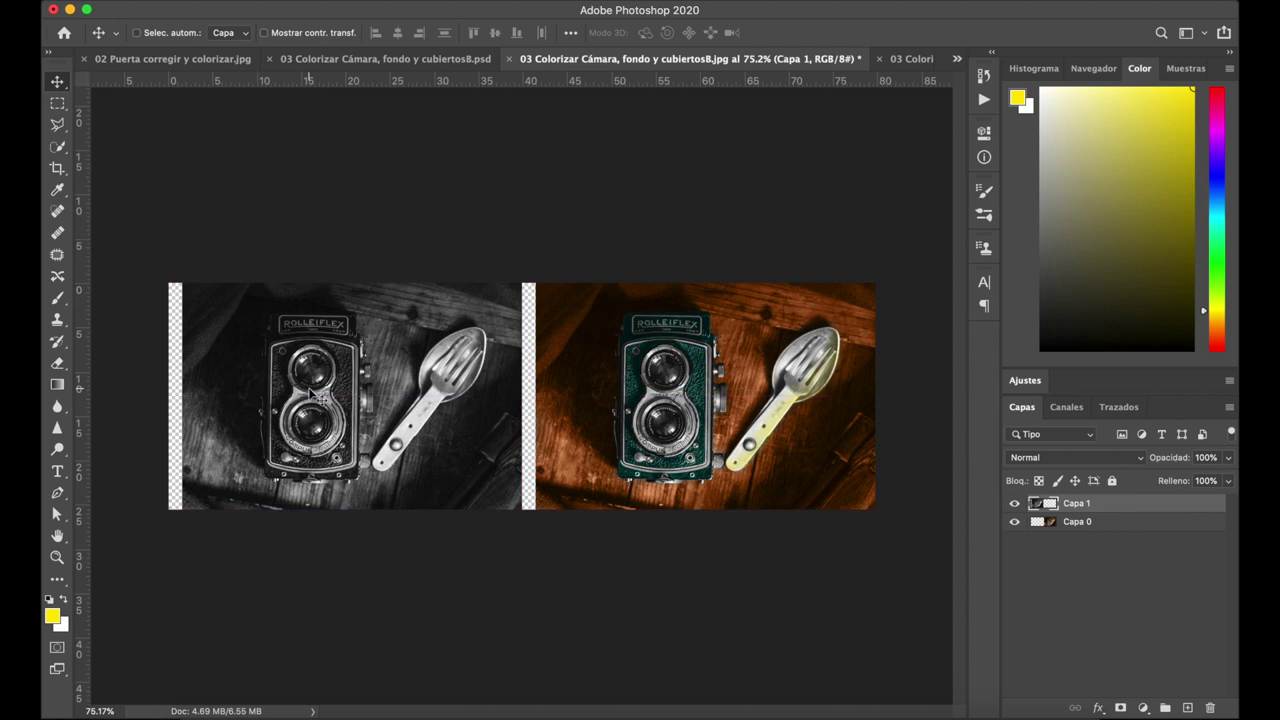
{"action": "left_click", "coordinate": [57, 168]}
{"action": "left_click_drag", "start_coordinate": [160, 376], "coordinate": [164, 376]}
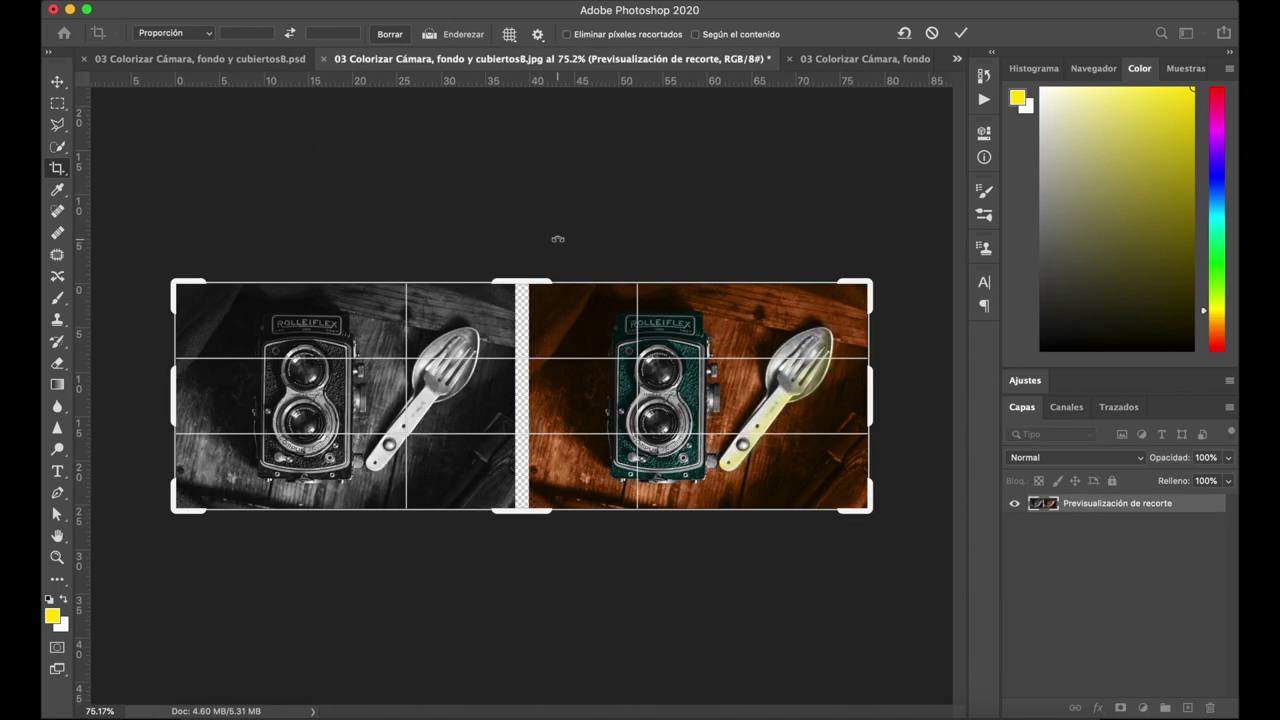
{"action": "key", "text": "Return"}
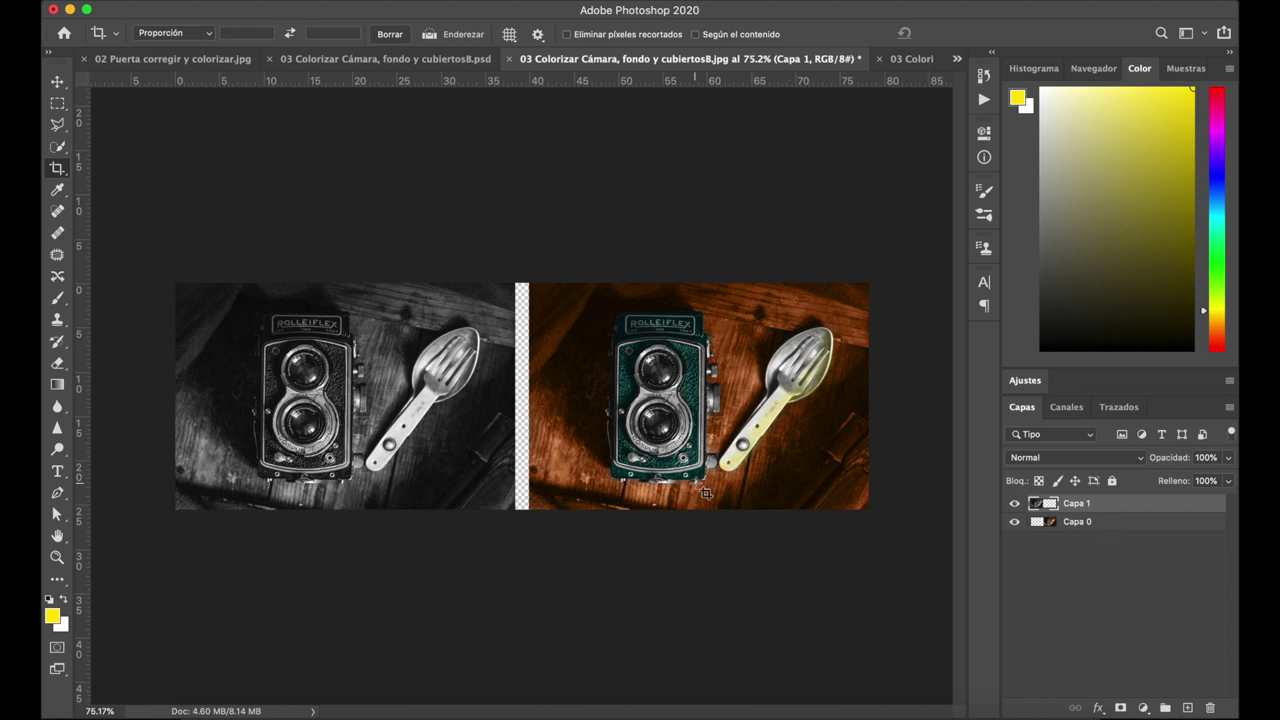
Extend the canvas upward to add a transparent strip along the top
{"action": "left_click", "coordinate": [582, 440]}
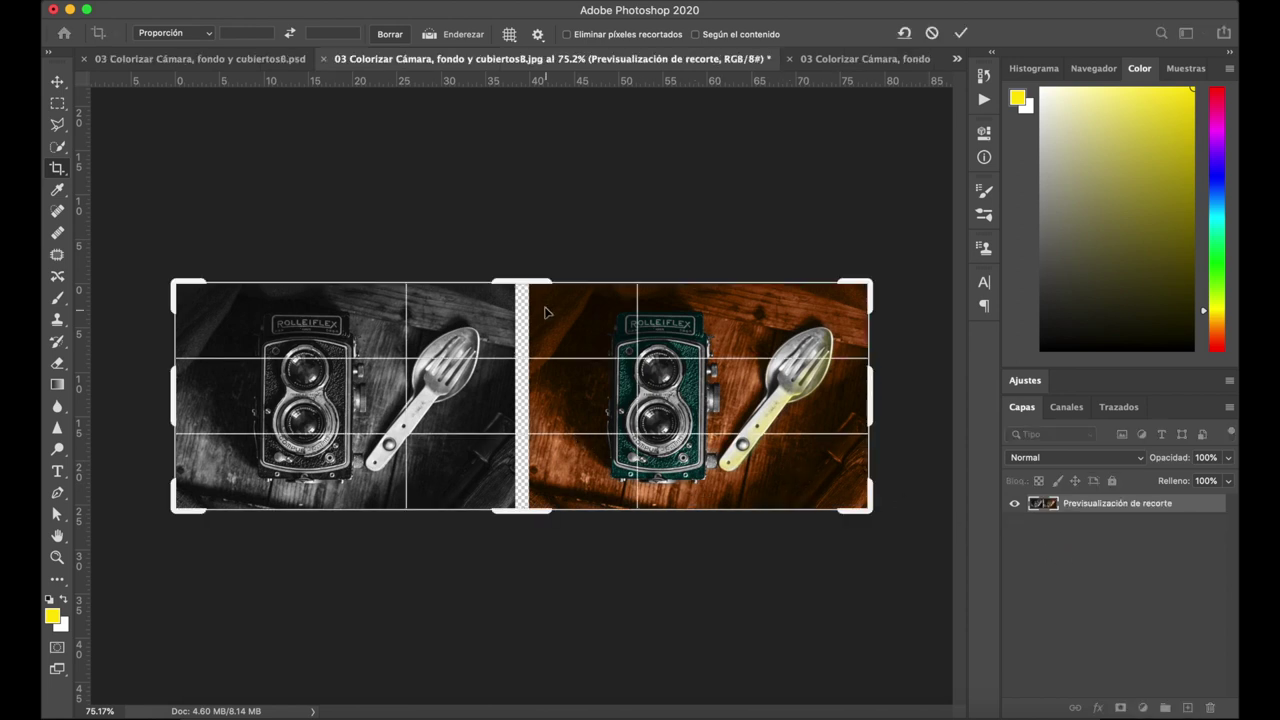
{"action": "left_click_drag", "start_coordinate": [532, 281], "coordinate": [531, 269]}
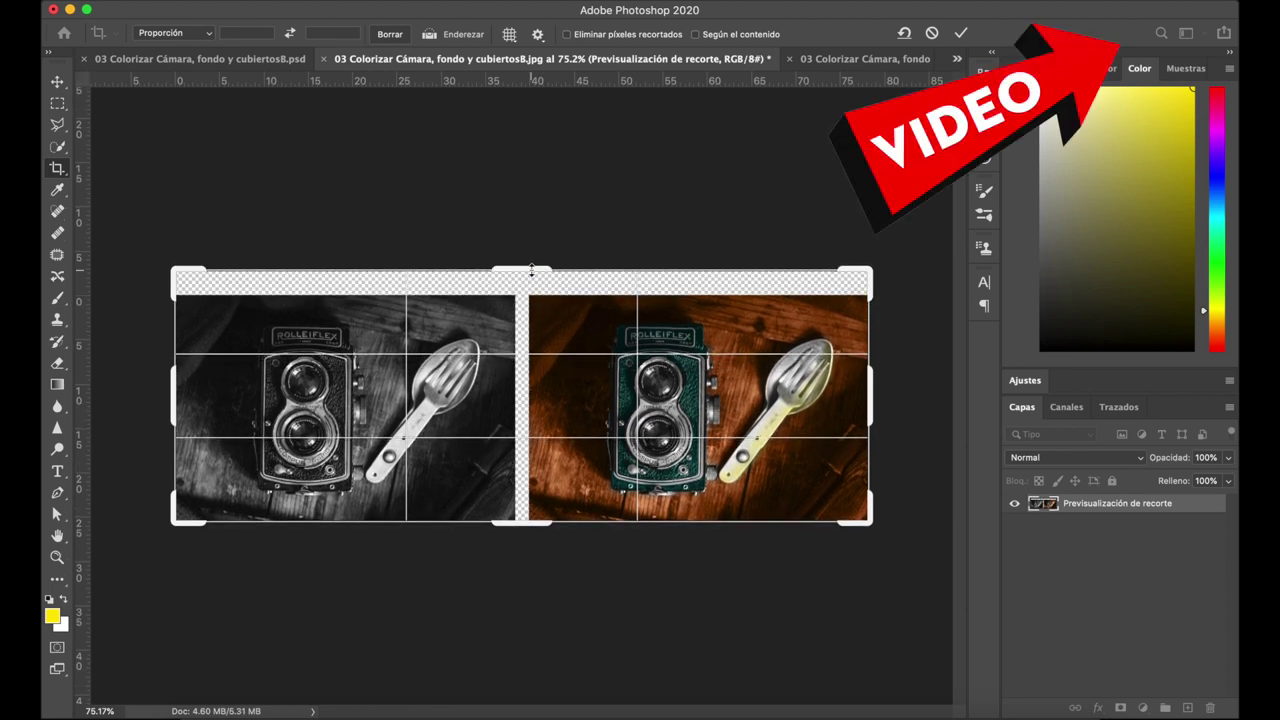
{"action": "key", "text": "Return"}
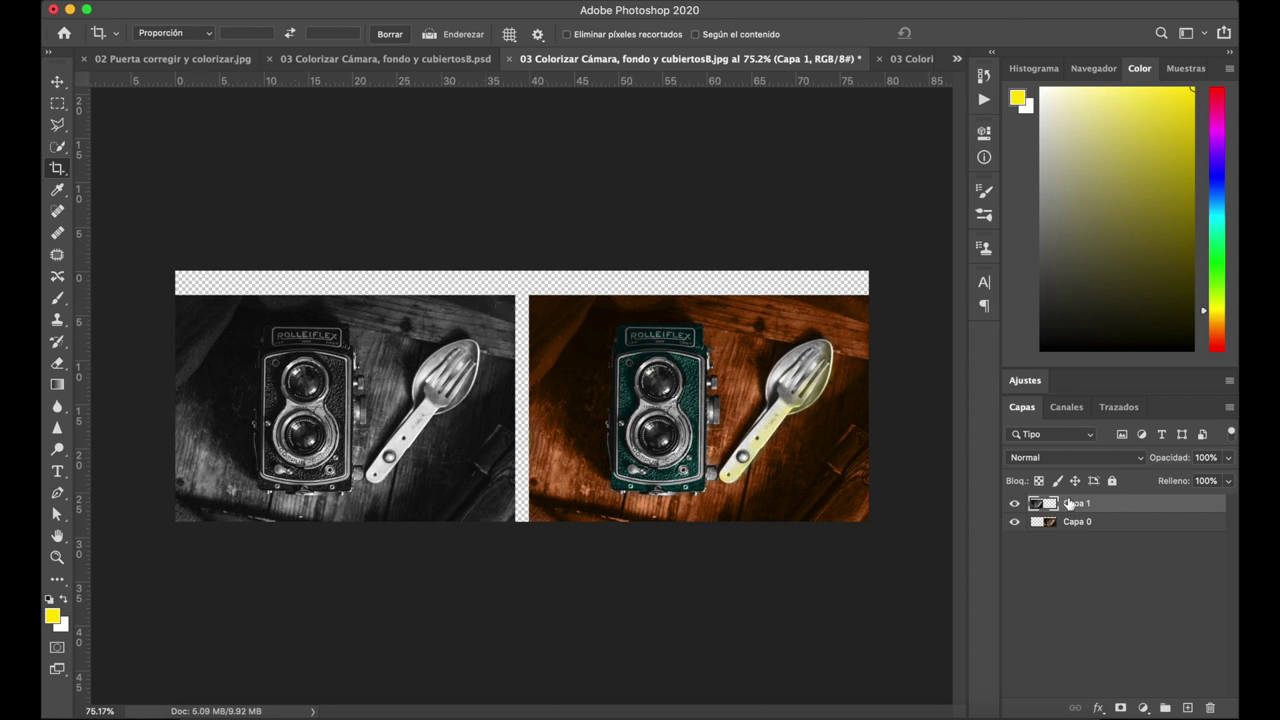
Add a new empty layer, Capa 2, and move it below Capa 0 at the bottom of the stack
{"action": "left_click", "coordinate": [1113, 523]}
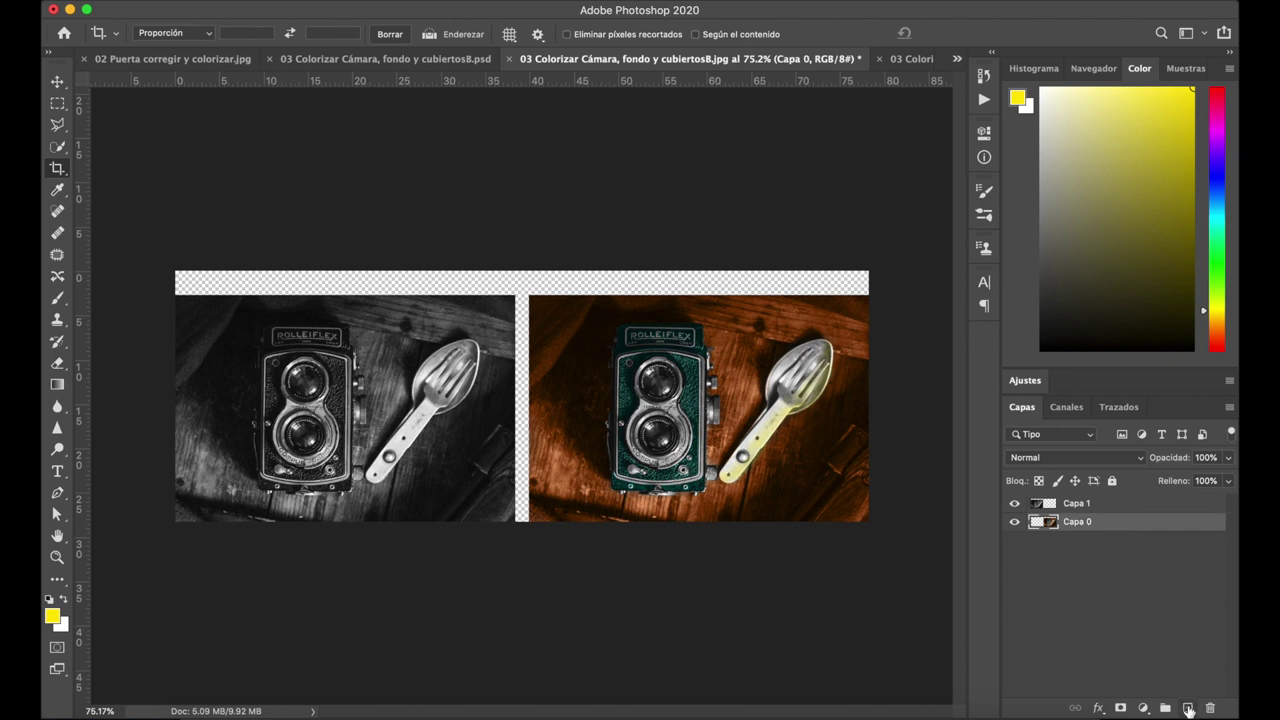
{"action": "left_click", "coordinate": [1187, 707]}
{"action": "left_click_drag", "start_coordinate": [1105, 524], "coordinate": [1087, 541]}
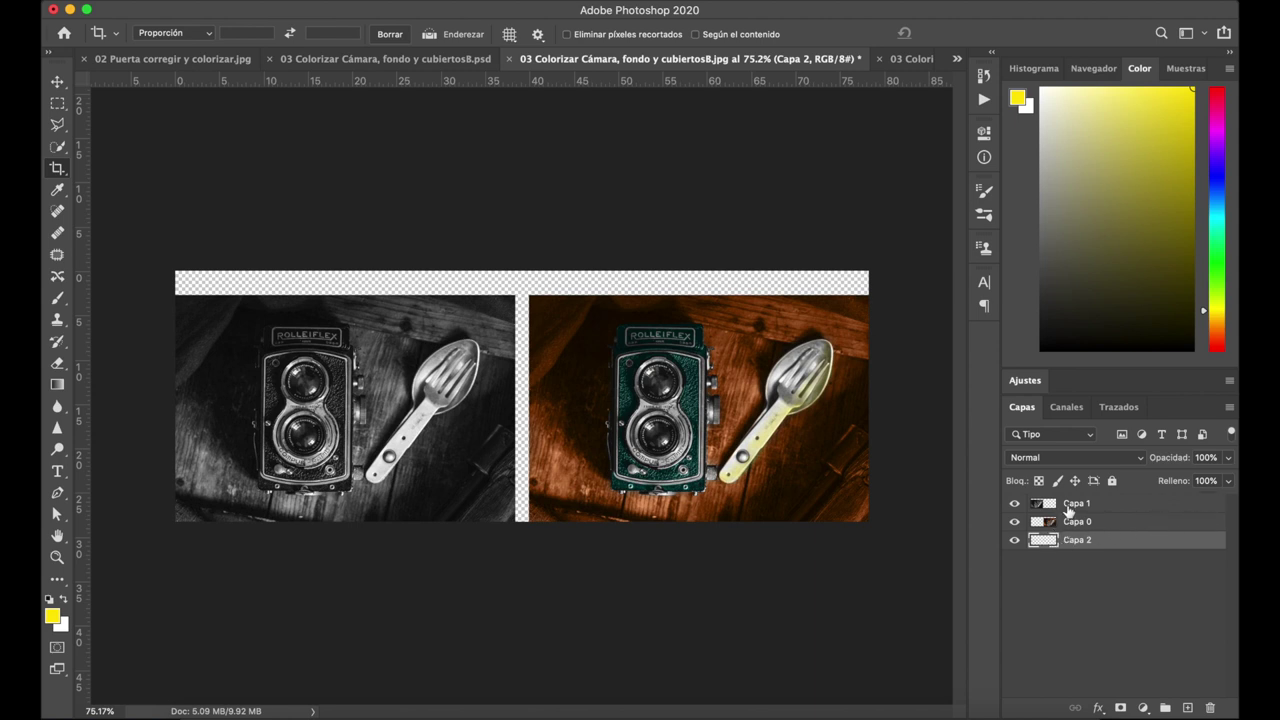
Toggle the black-and-white and colorized photo layers off and on to check the stacking
{"action": "left_click", "coordinate": [1015, 503]}
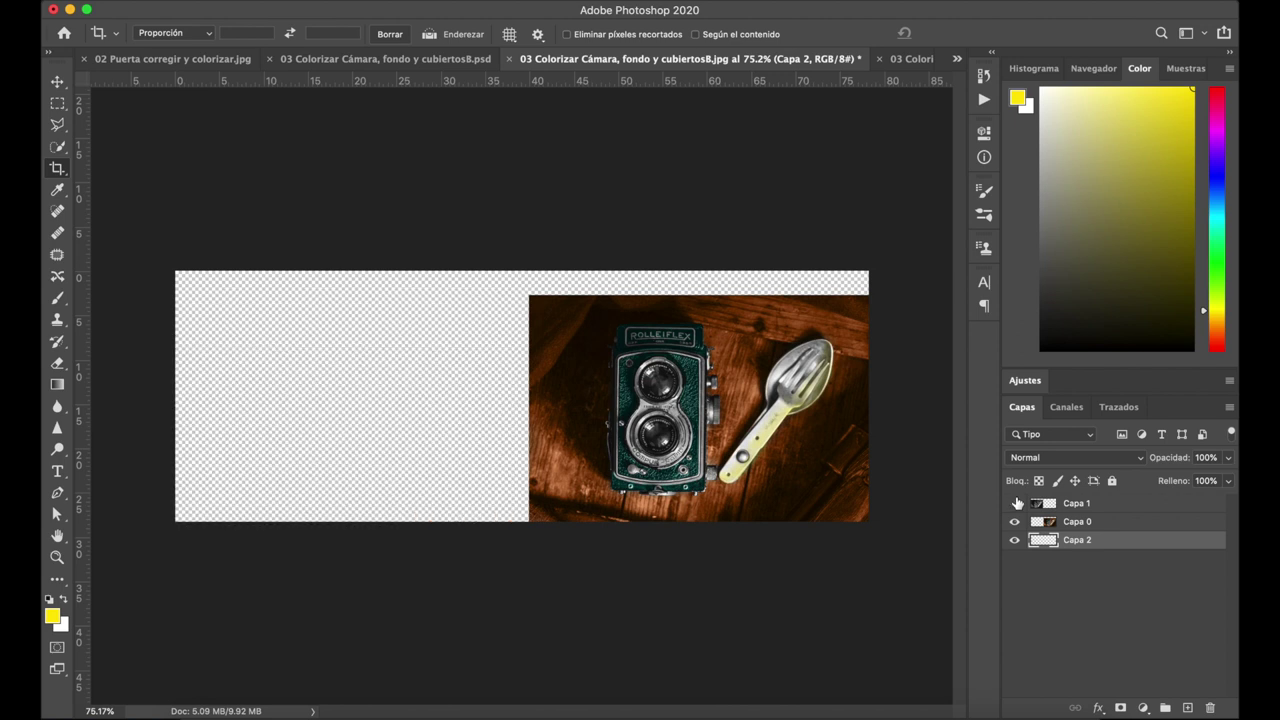
{"action": "left_click", "coordinate": [1015, 503]}
{"action": "left_click", "coordinate": [1015, 522]}
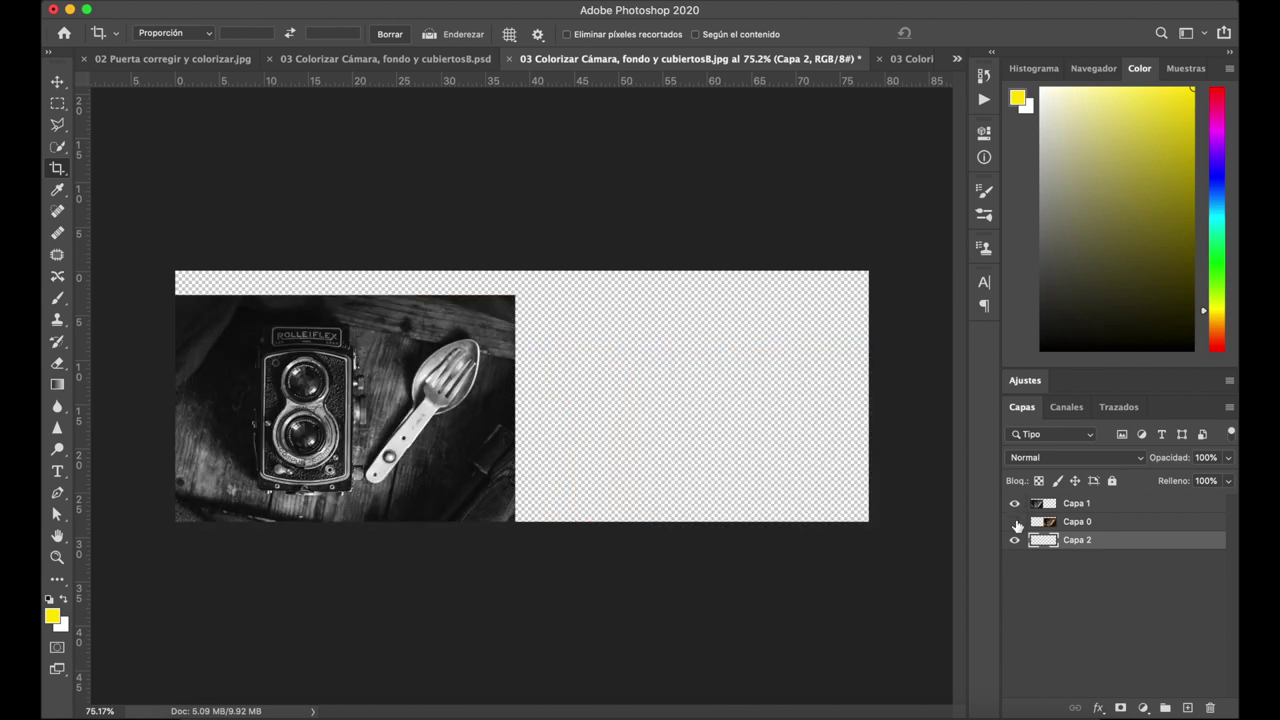
{"action": "left_click", "coordinate": [1015, 522]}
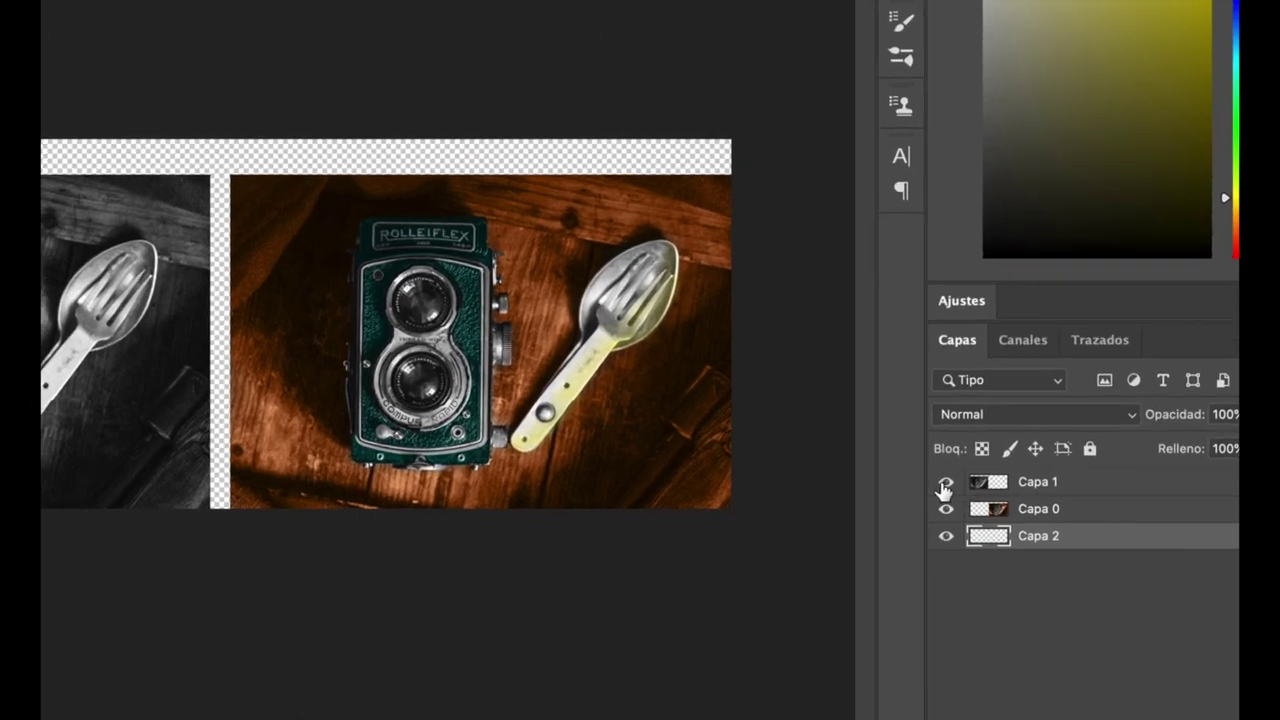
{"action": "left_click", "coordinate": [946, 484]}
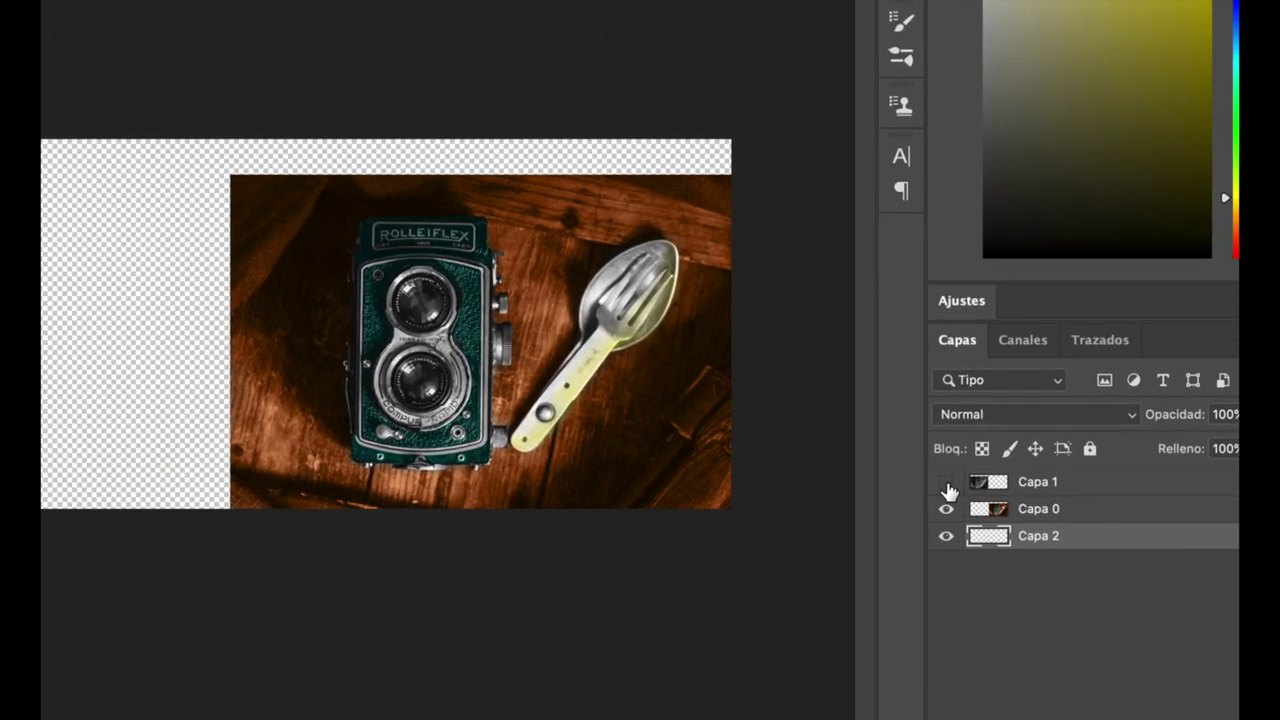
{"action": "left_click", "coordinate": [947, 483]}
{"action": "left_click", "coordinate": [947, 510]}
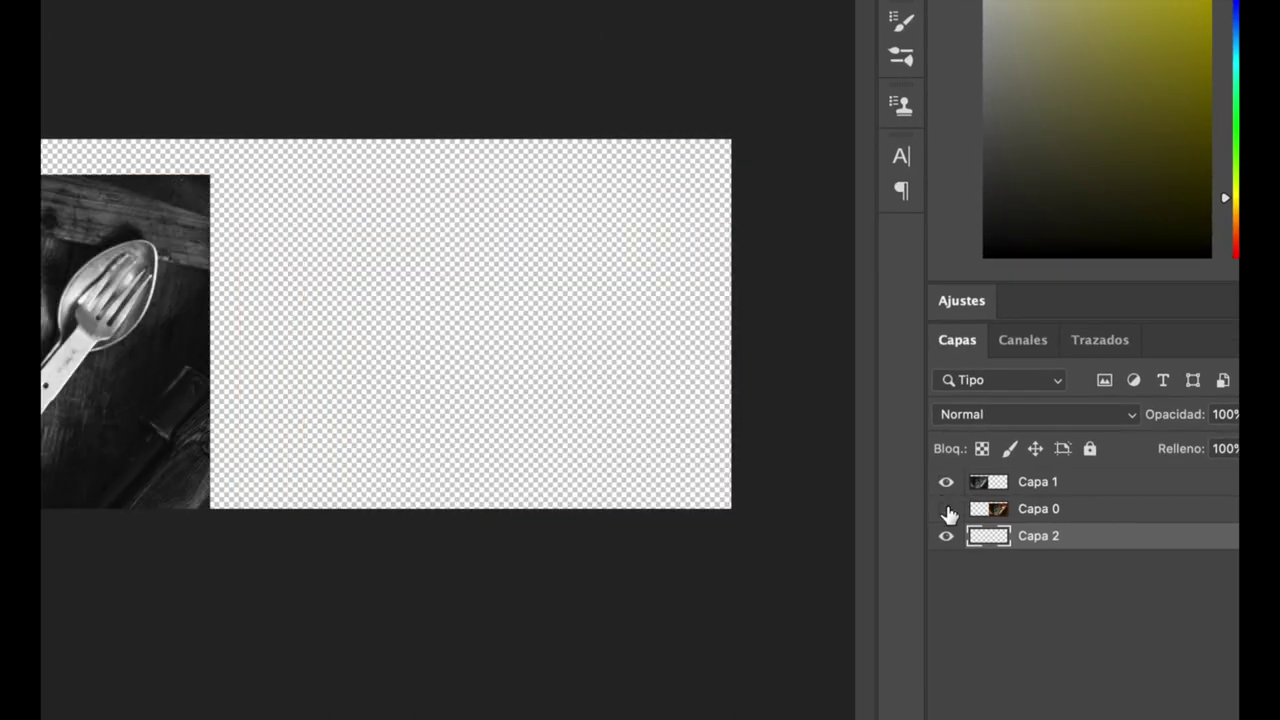
{"action": "left_click", "coordinate": [946, 510]}
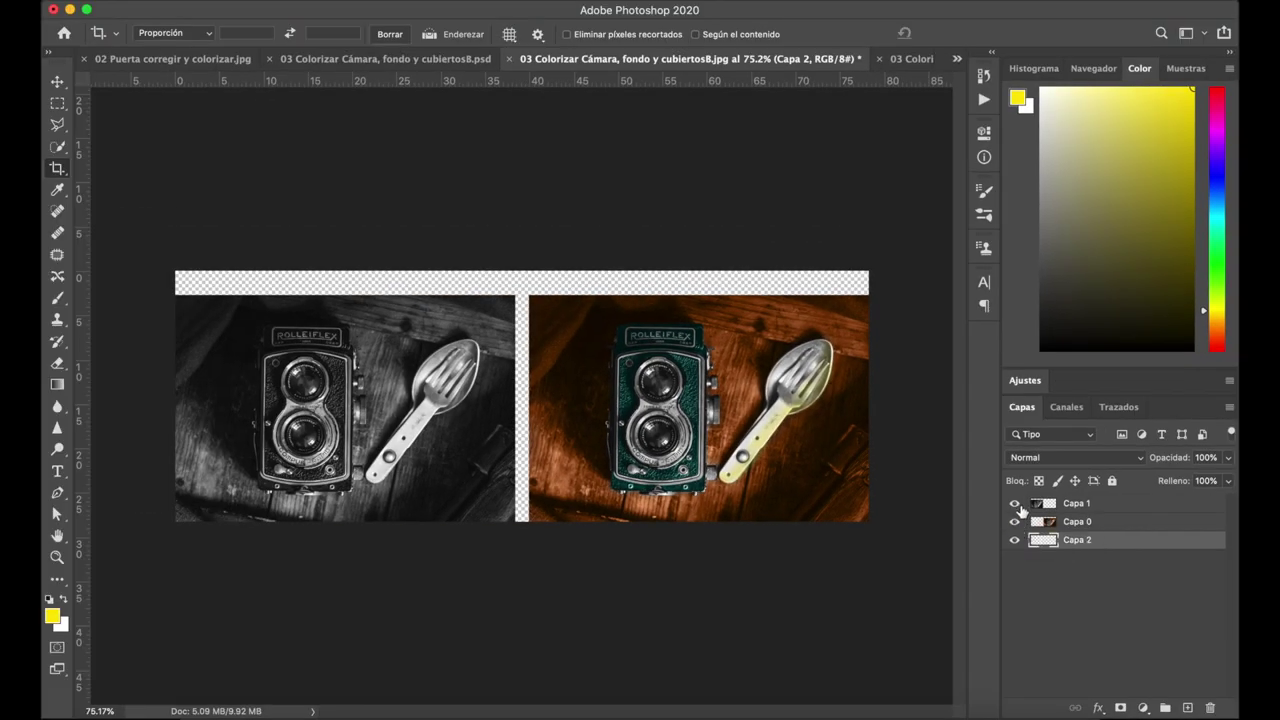
{"action": "left_click", "coordinate": [1015, 503]}
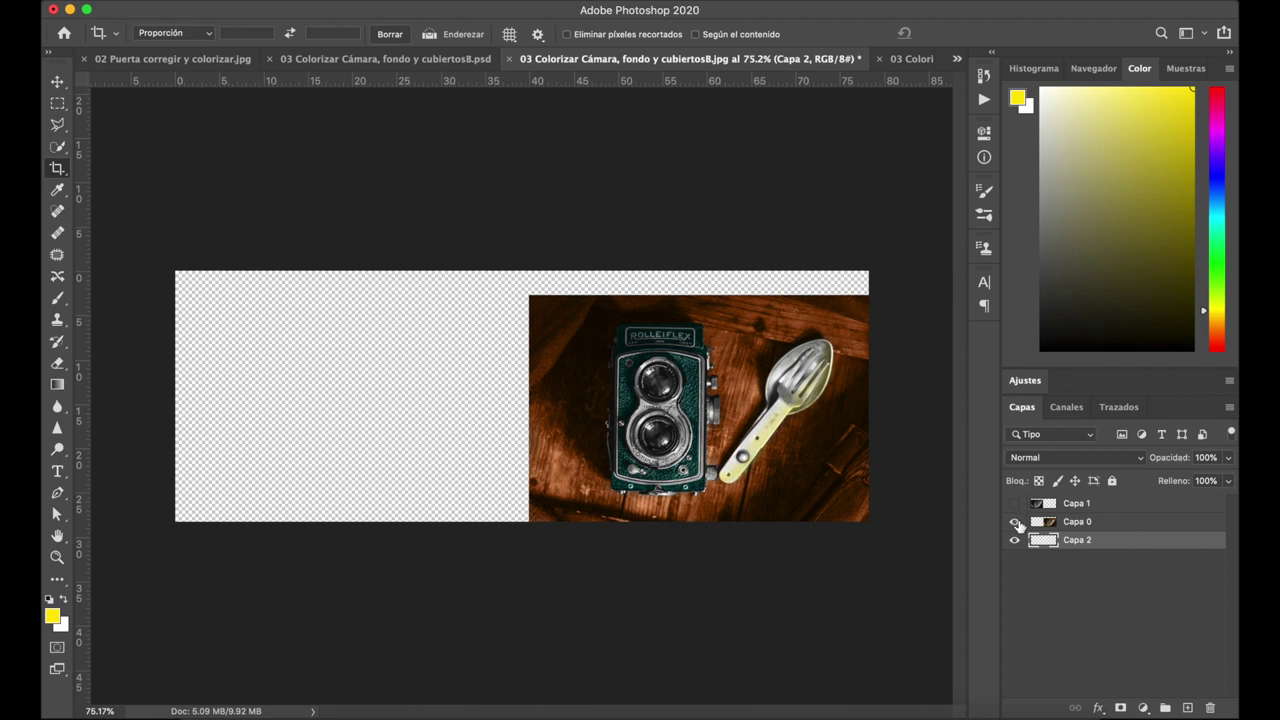
{"action": "left_click", "coordinate": [1015, 521]}
{"action": "left_click", "coordinate": [1015, 521]}
{"action": "left_click", "coordinate": [1015, 503]}
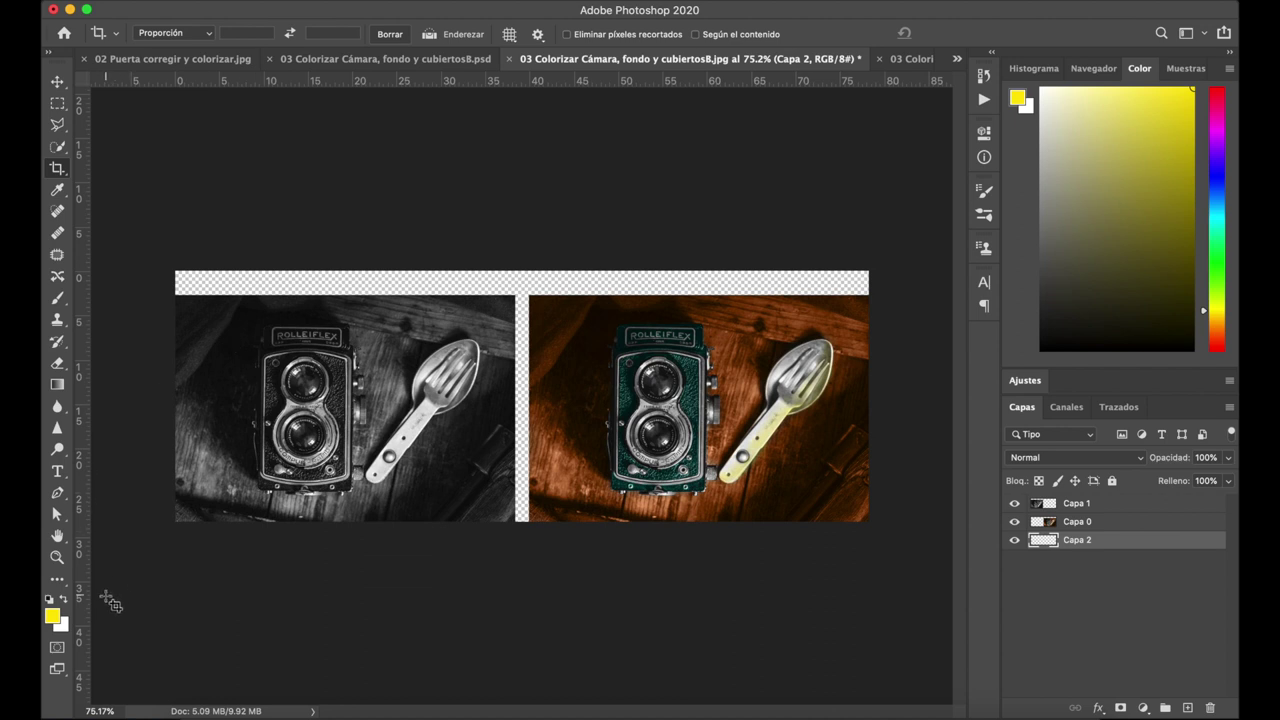
Paint the top transparent strip black on Capa 2 with a 310 px brush at 100% opacity
{"action": "left_click", "coordinate": [58, 299]}
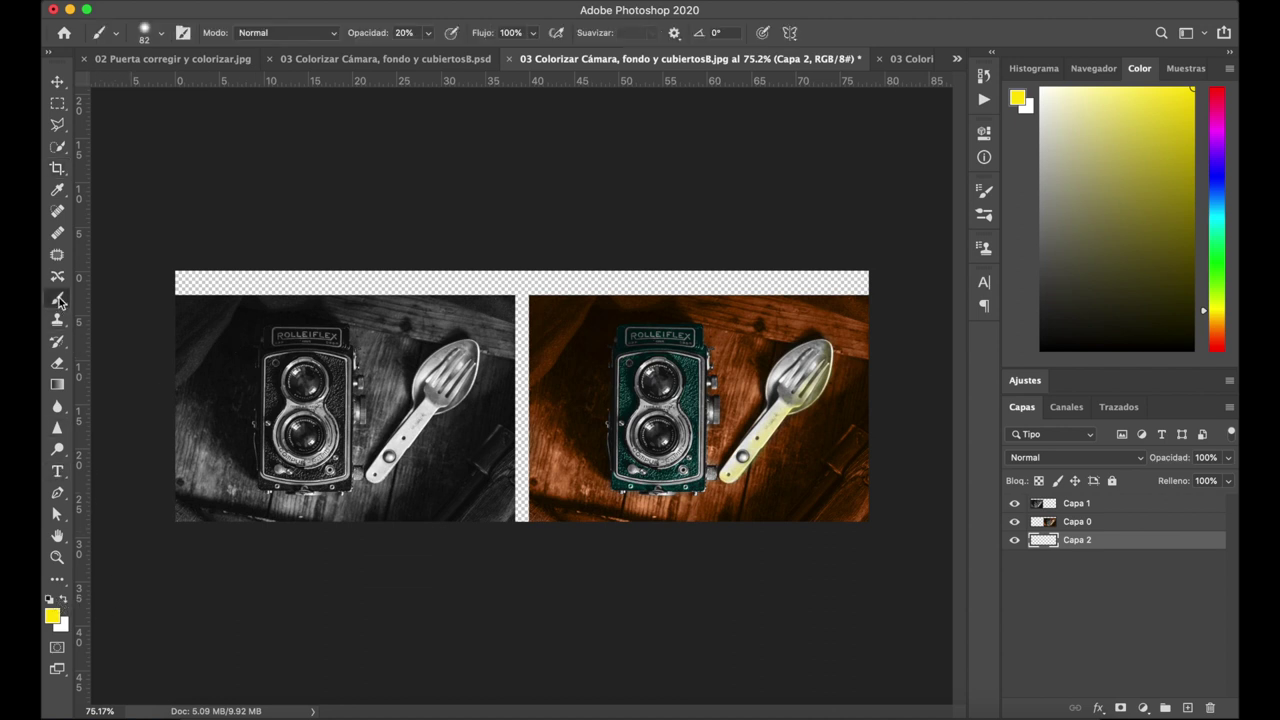
{"action": "left_click", "coordinate": [49, 600]}
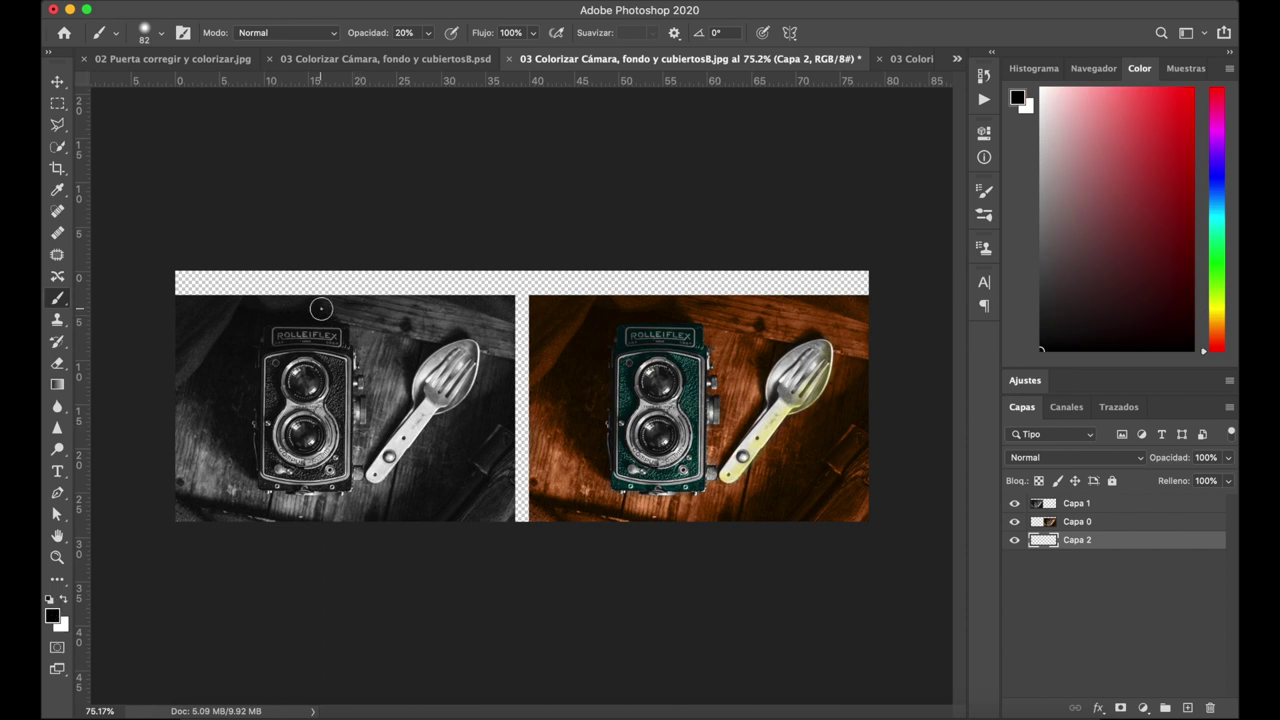
{"action": "left_click_drag", "start_coordinate": [321, 308], "coordinate": [345, 300]}
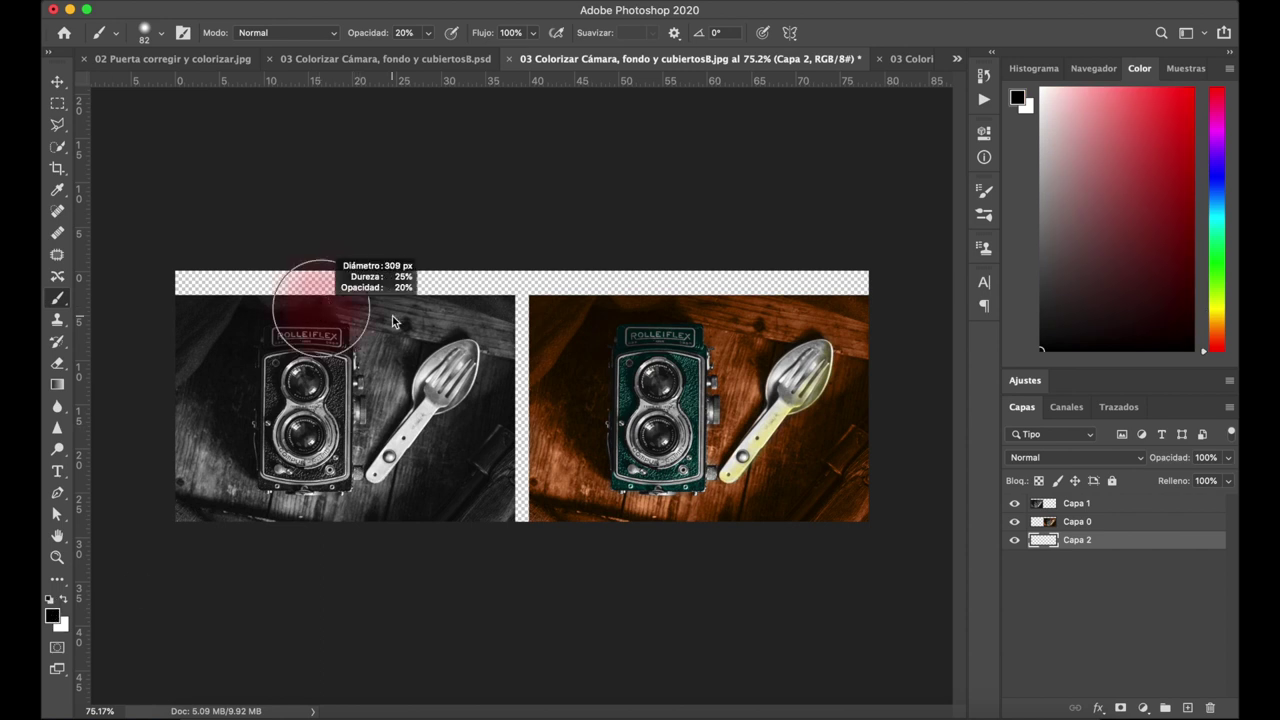
{"action": "left_click", "coordinate": [428, 33]}
{"action": "left_click_drag", "start_coordinate": [428, 56], "coordinate": [519, 62]}
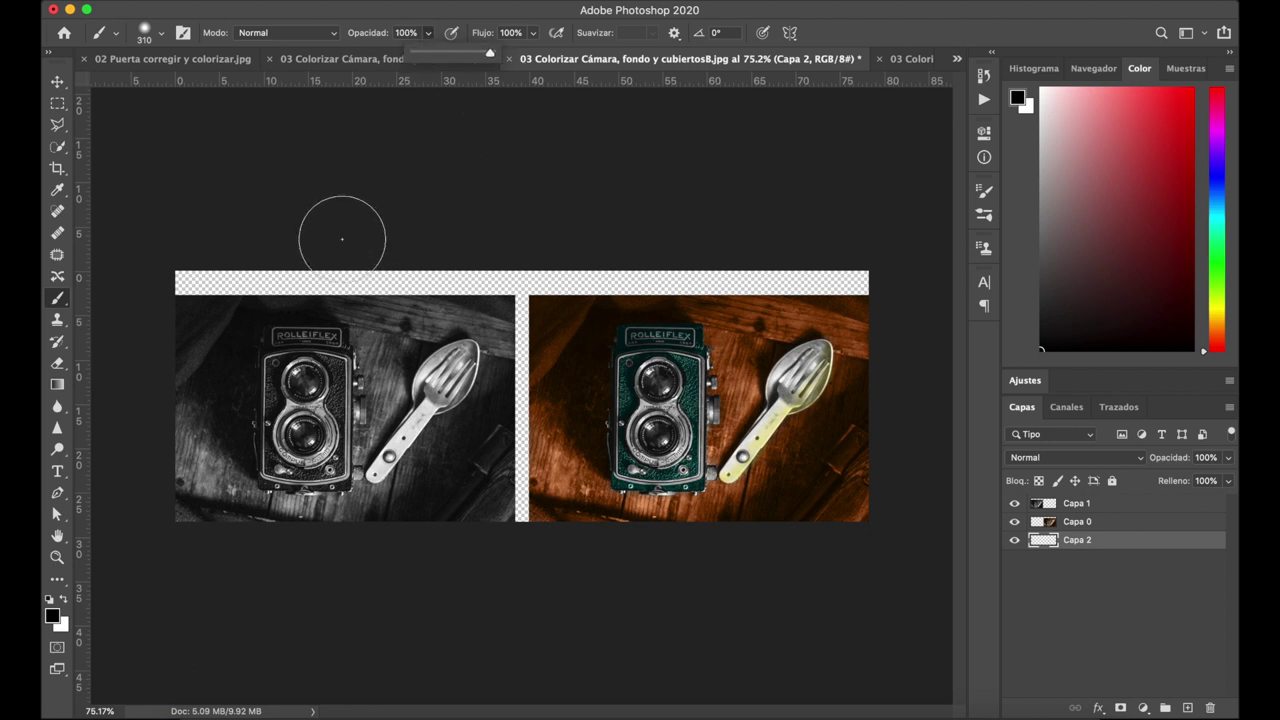
{"action": "mouse_move", "coordinate": [150, 284]}
{"action": "left_mouse_down"}
{"action": "mouse_move", "coordinate": [512, 296]}
{"action": "mouse_move", "coordinate": [808, 266]}
{"action": "mouse_move", "coordinate": [780, 291]}
{"action": "mouse_move", "coordinate": [543, 320]}
{"action": "mouse_move", "coordinate": [514, 486]}
{"action": "left_mouse_up"}
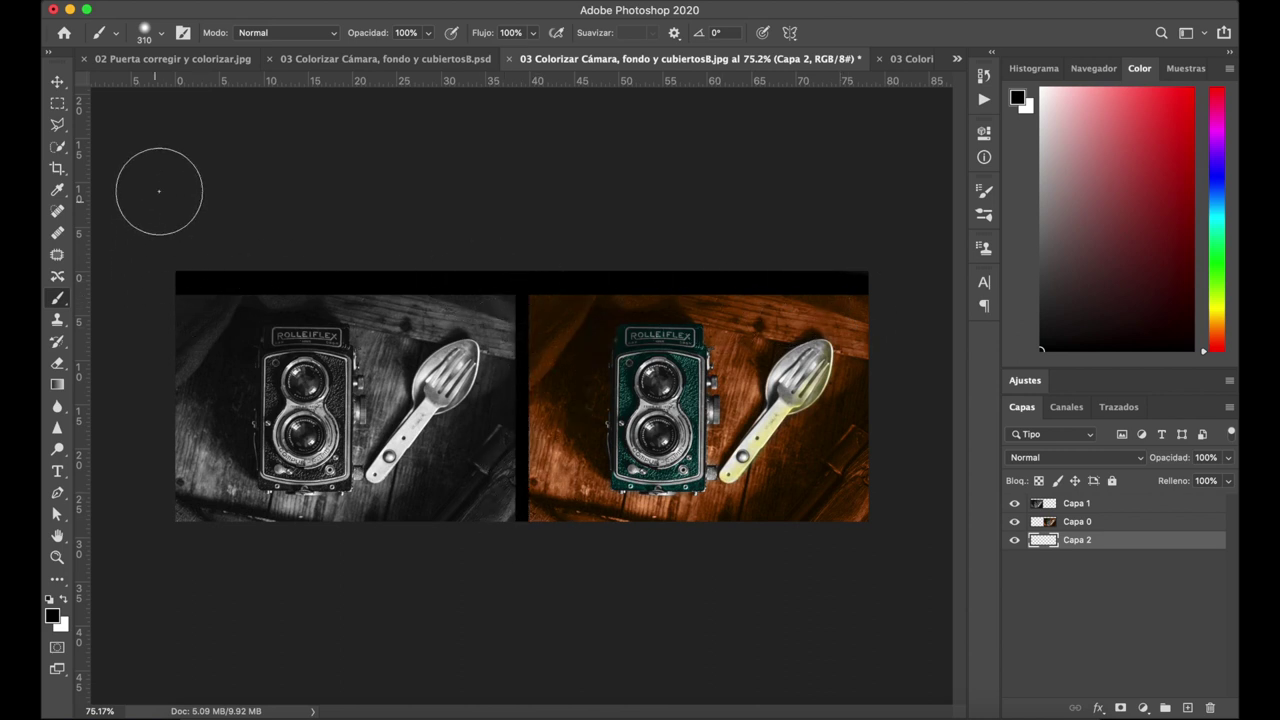
{"action": "left_click", "coordinate": [57, 81]}
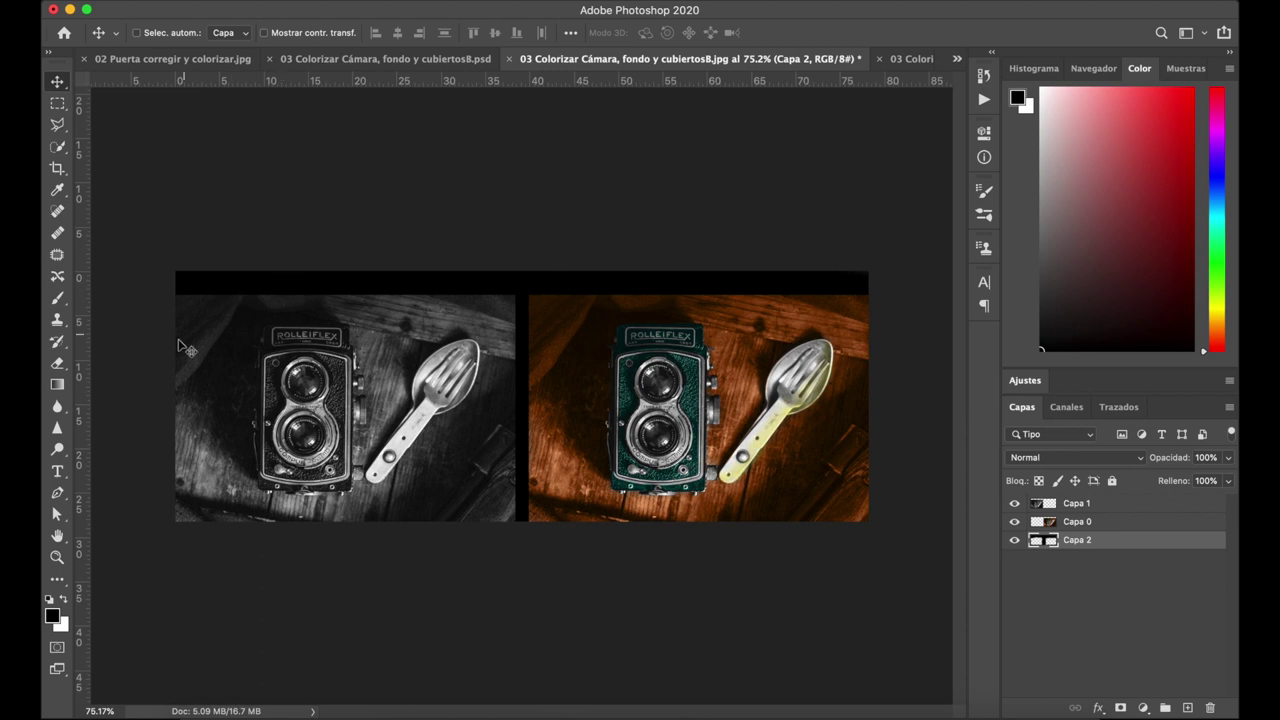
Add an ORIGINAL text label in the top black band
{"action": "left_click", "coordinate": [57, 471]}
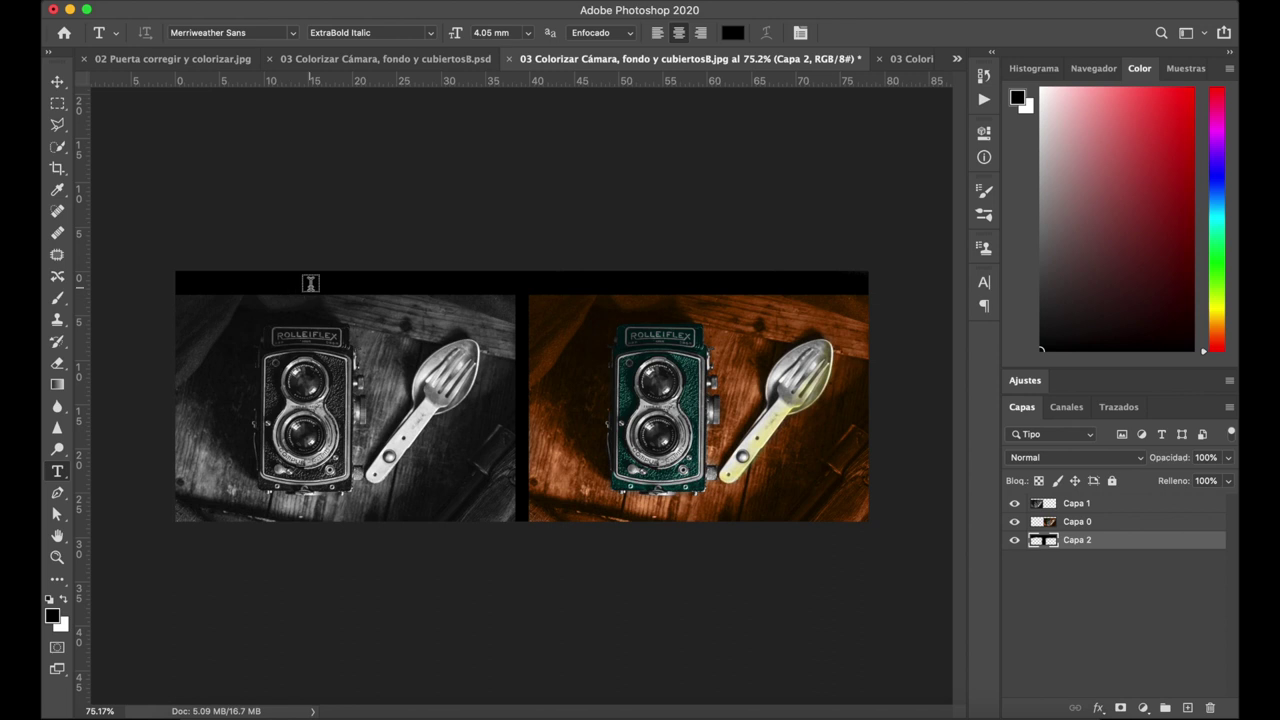
{"action": "left_click", "coordinate": [309, 285]}
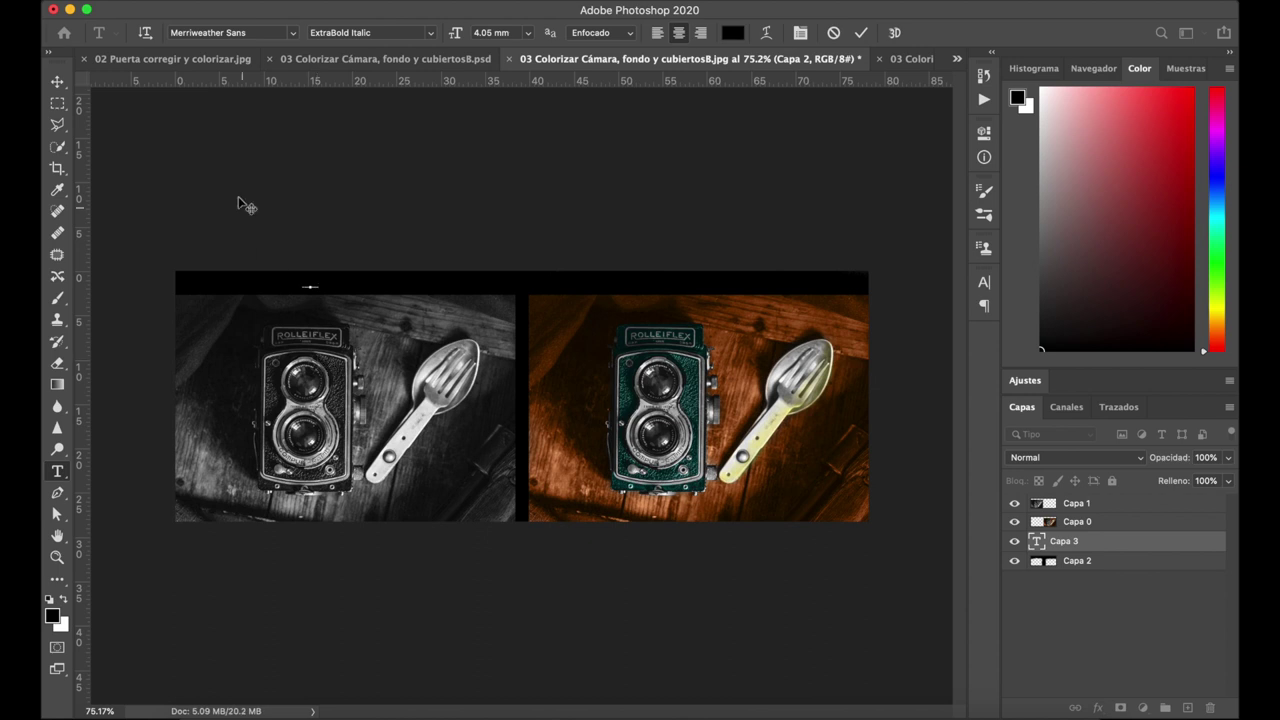
{"action": "left_click", "coordinate": [57, 84]}
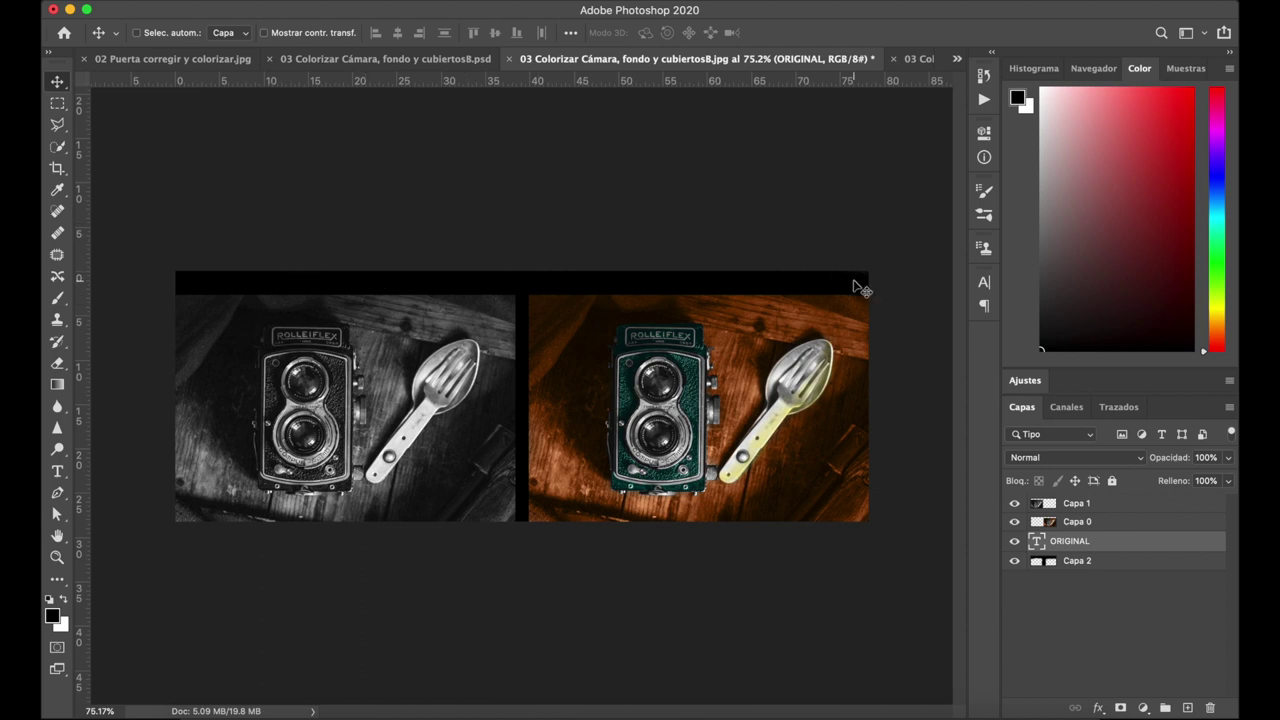
Set the ORIGINAL text to 10 mm size and white (#ffffff) colour
{"action": "left_click", "coordinate": [984, 283]}
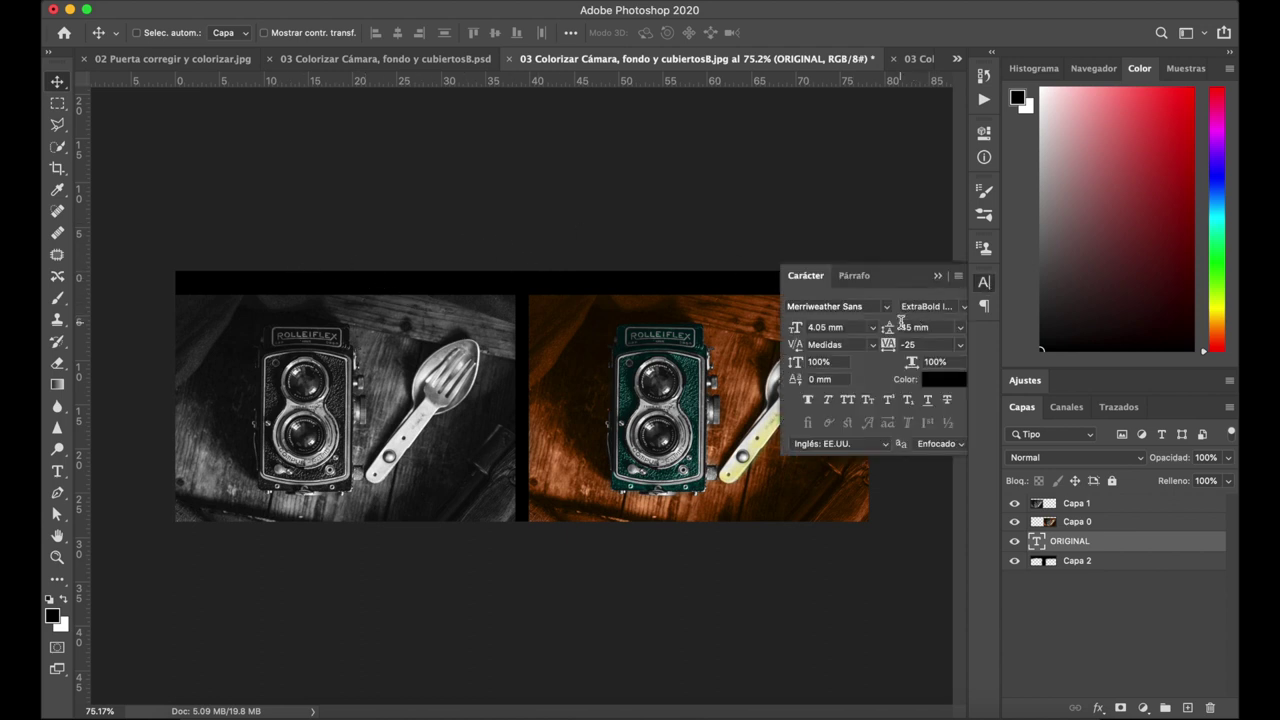
{"action": "left_click", "coordinate": [873, 328]}
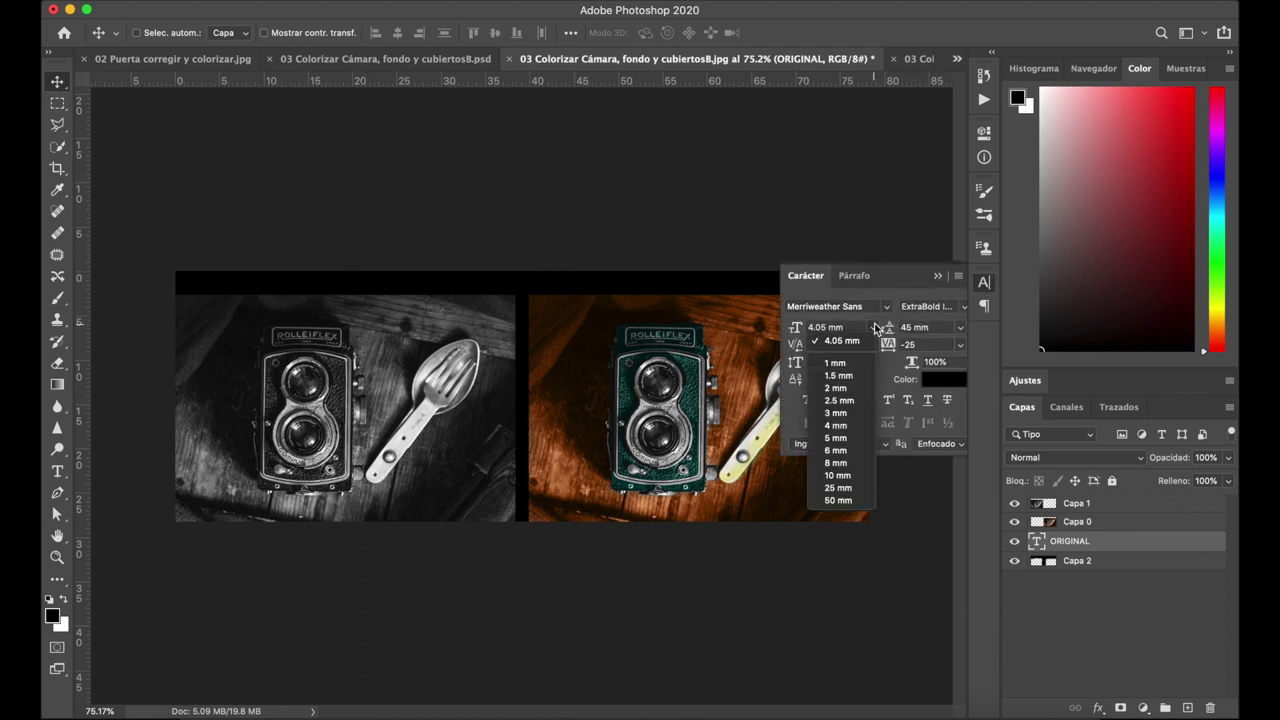
{"action": "left_click", "coordinate": [838, 475]}
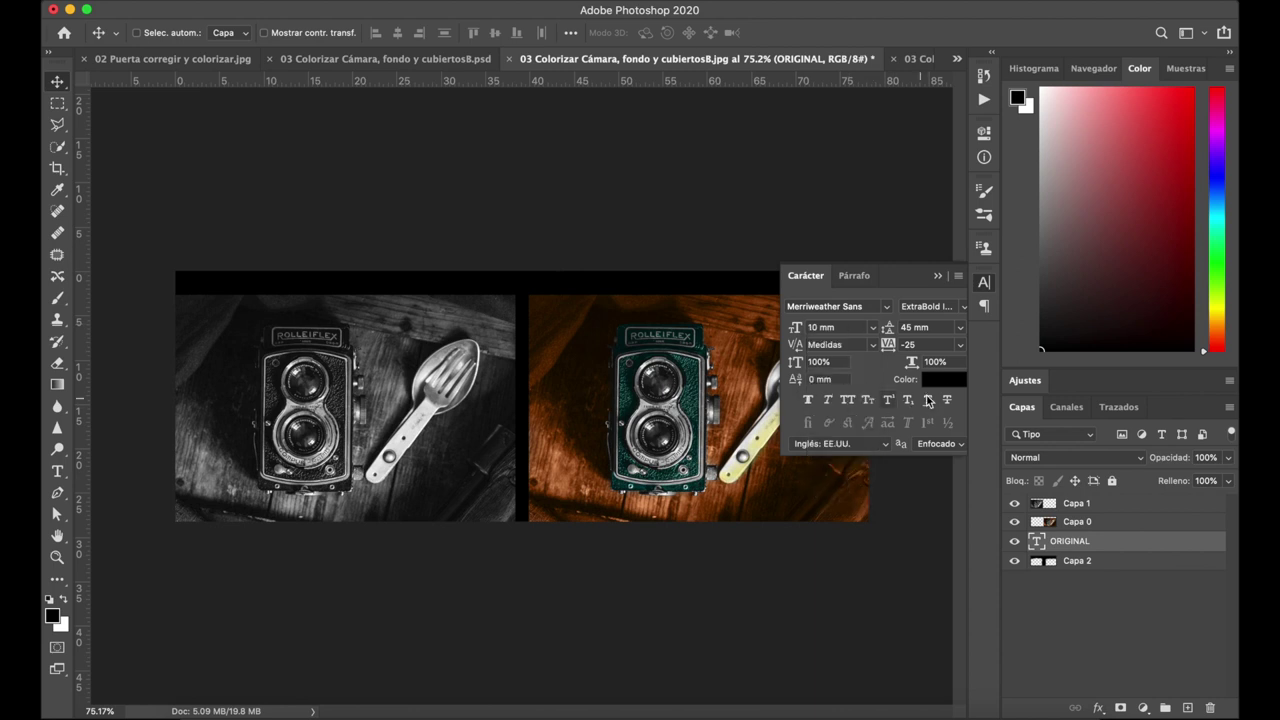
{"action": "left_click", "coordinate": [950, 381]}
{"action": "type", "text": "ffffff"}
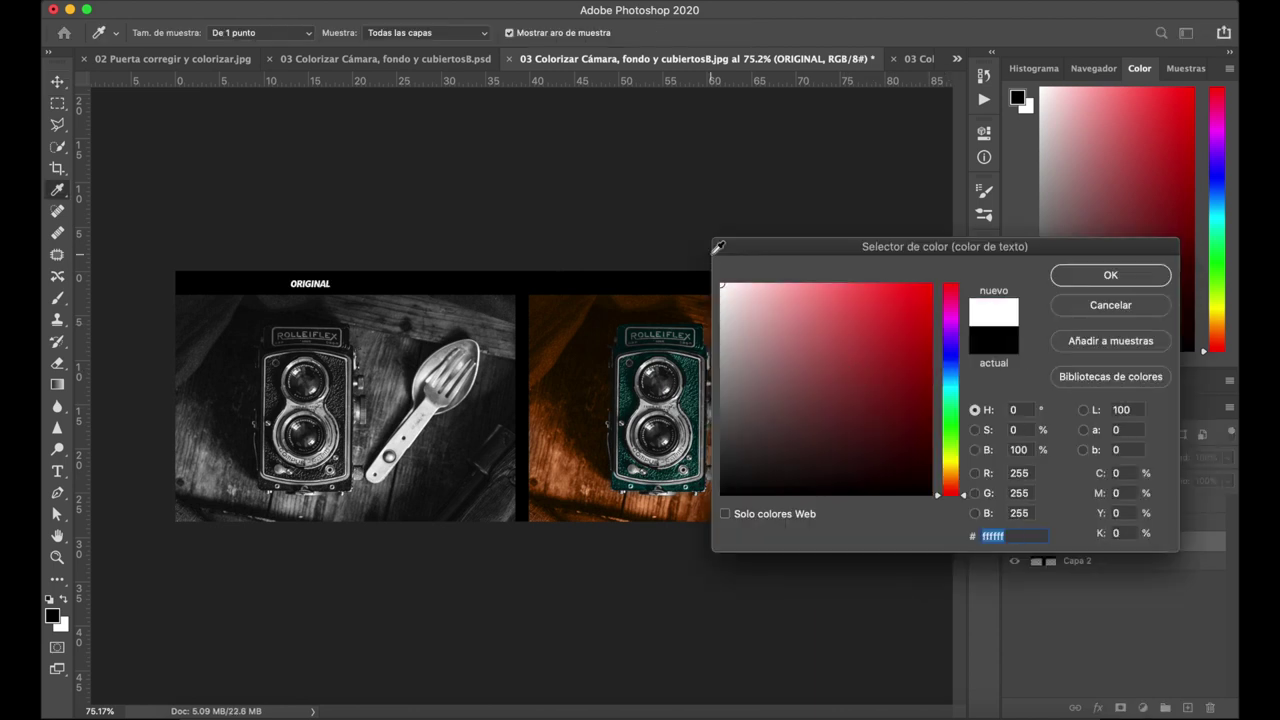
{"action": "left_click", "coordinate": [1090, 280]}
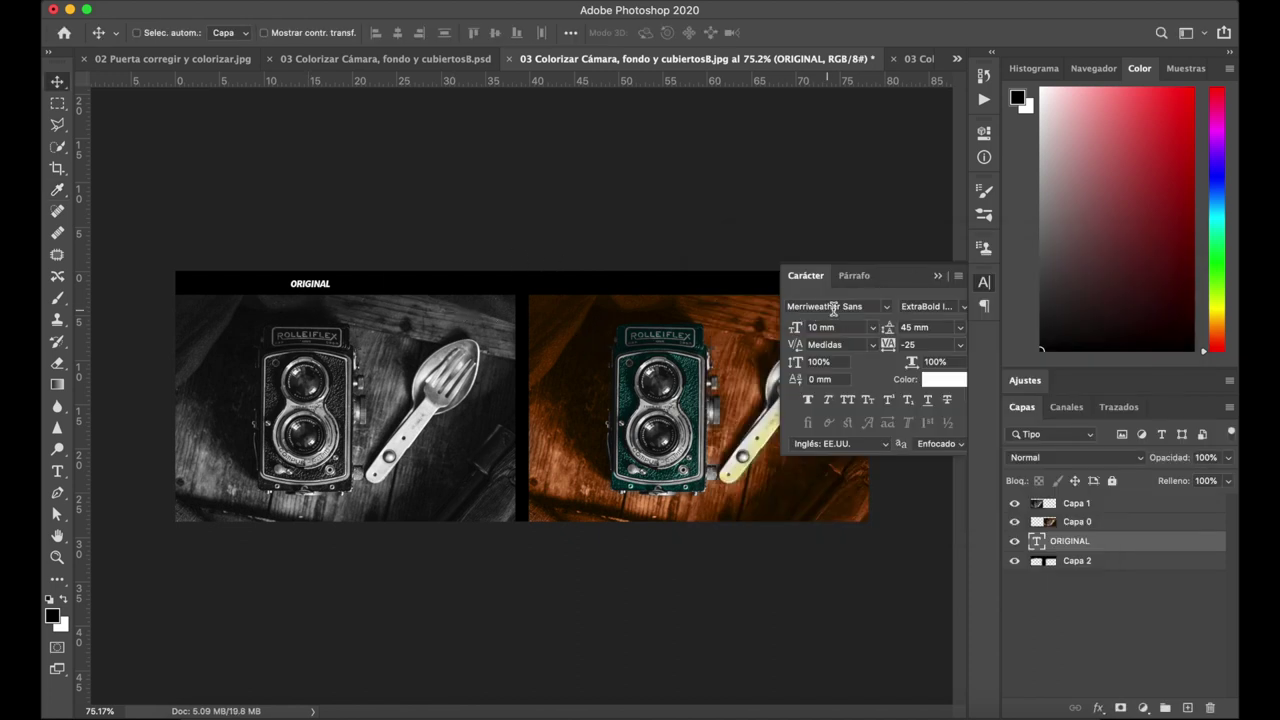
{"action": "left_click", "coordinate": [938, 277]}
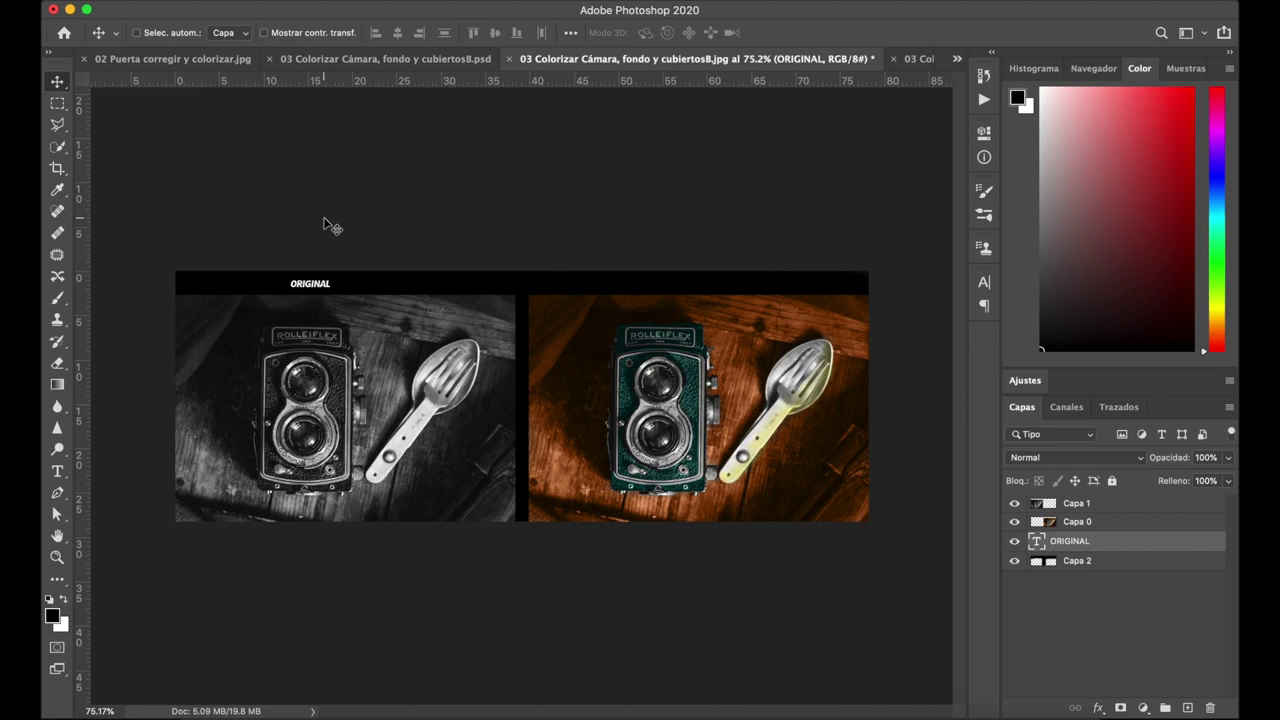
Scale the ORIGINAL text to about 300% and move its layer to the top of the stack
{"action": "key", "text": "ctrl+t"}
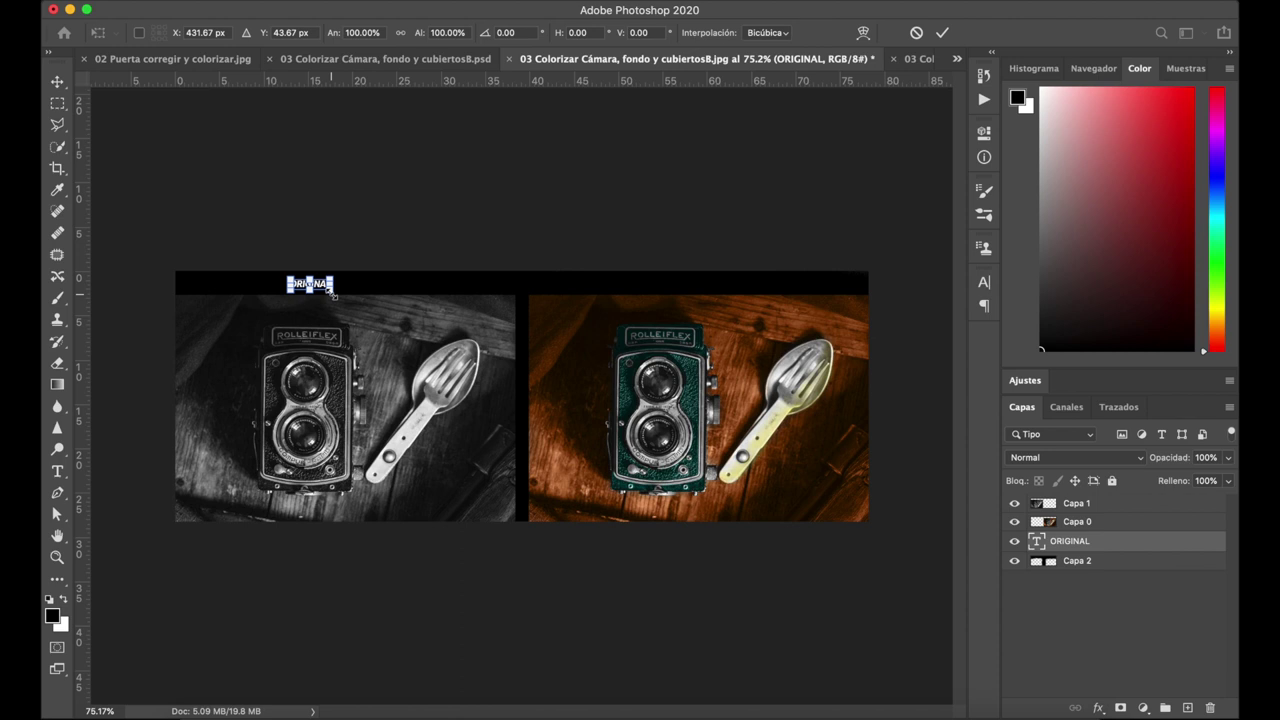
{"action": "mouse_move", "coordinate": [333, 290]}
{"action": "left_mouse_down"}
{"action": "mouse_move", "coordinate": [384, 305]}
{"action": "mouse_move", "coordinate": [375, 298]}
{"action": "left_mouse_up"}
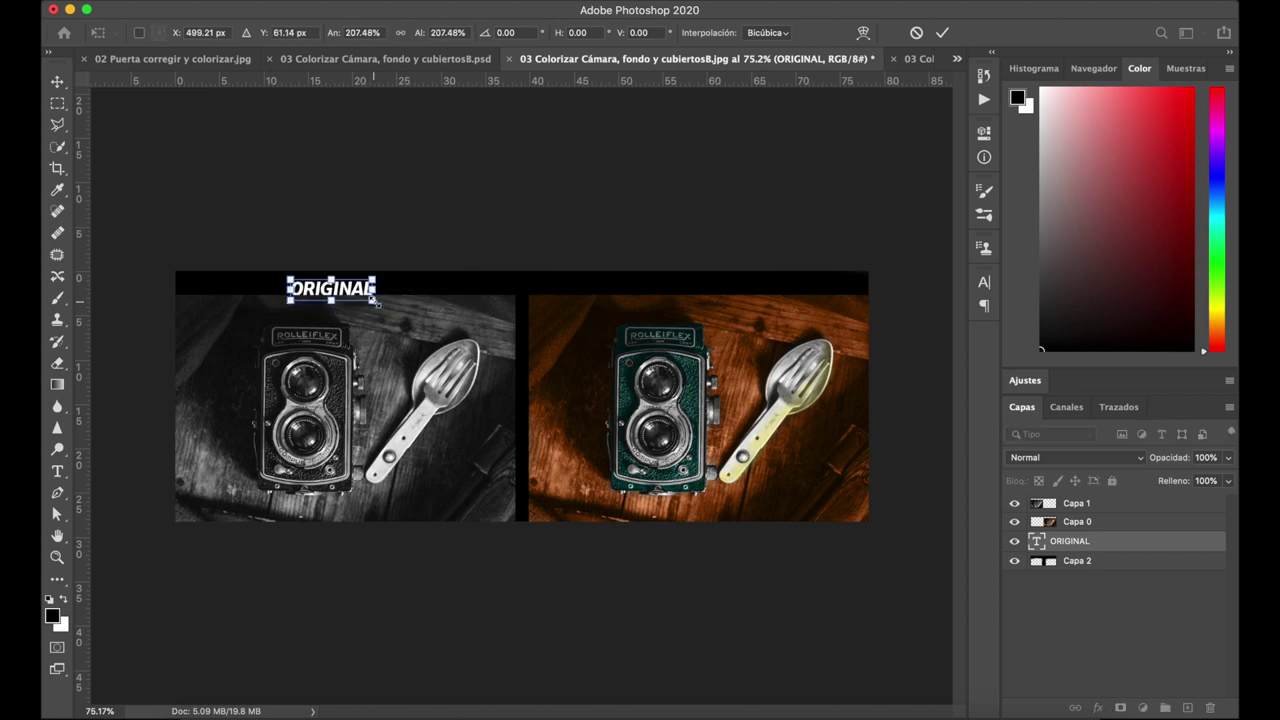
{"action": "left_click_drag", "start_coordinate": [377, 300], "coordinate": [395, 309]}
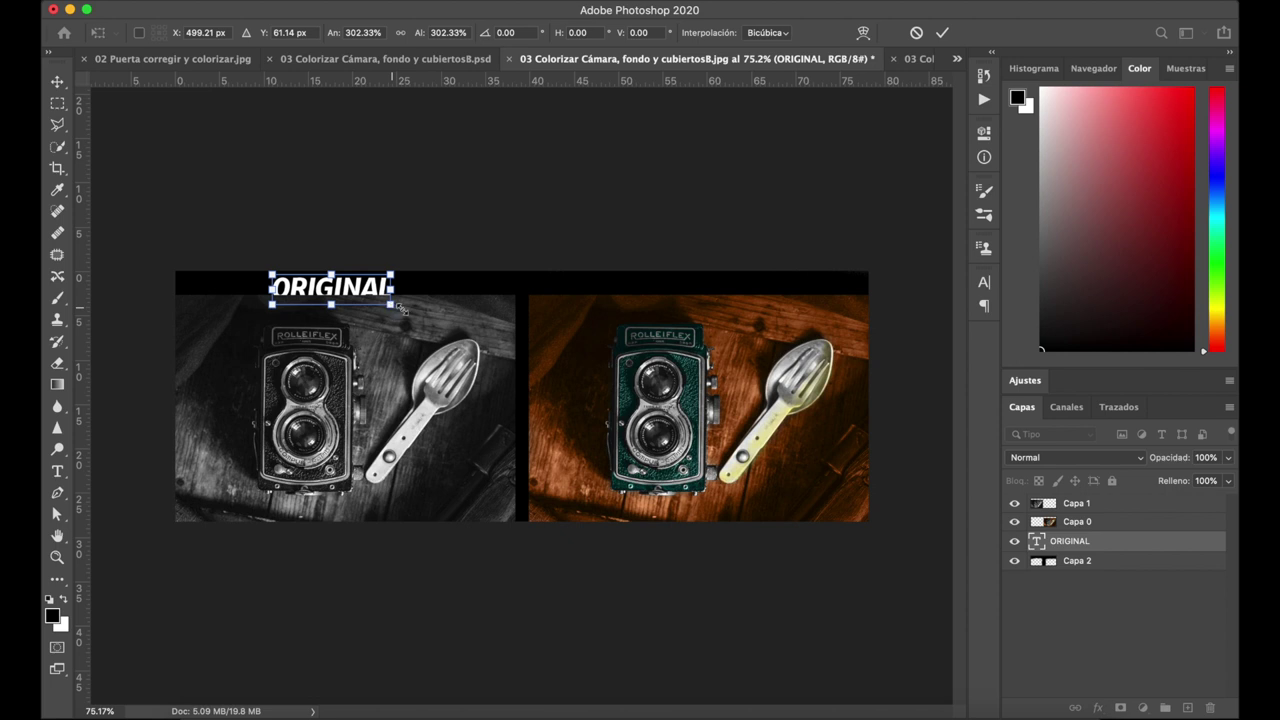
{"action": "key", "text": "Return"}
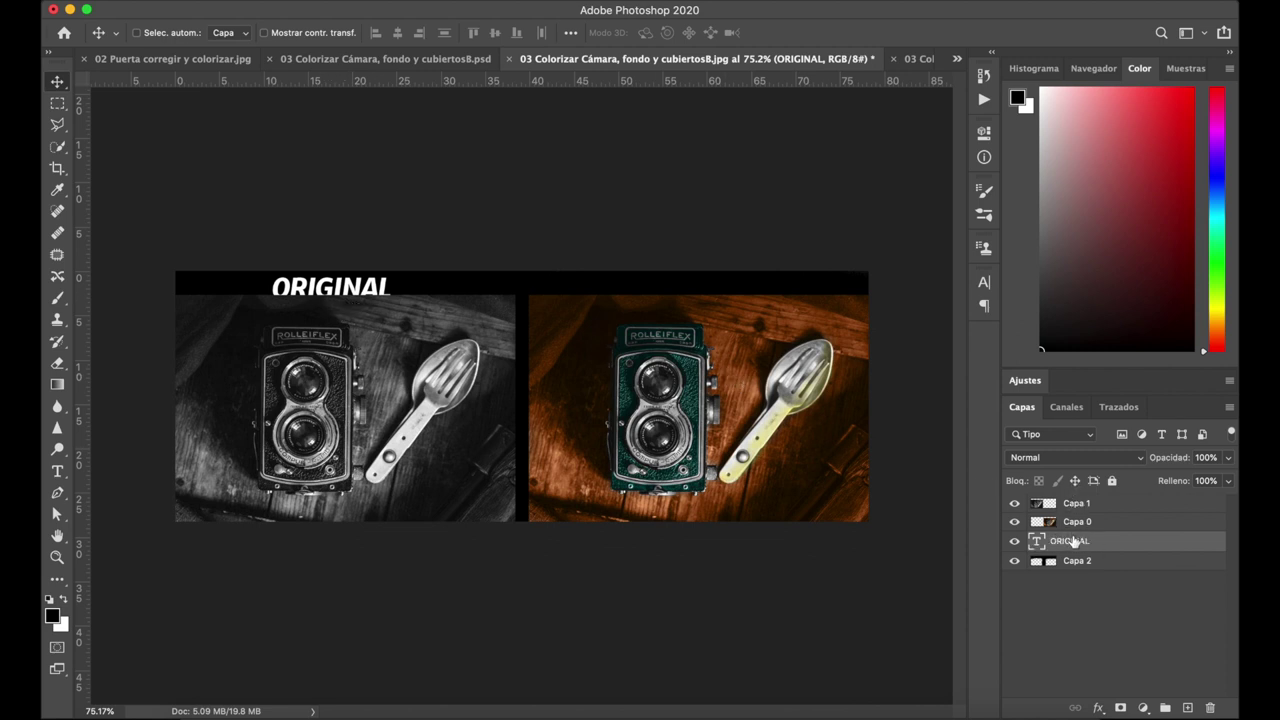
{"action": "left_click_drag", "start_coordinate": [1103, 541], "coordinate": [1105, 504]}
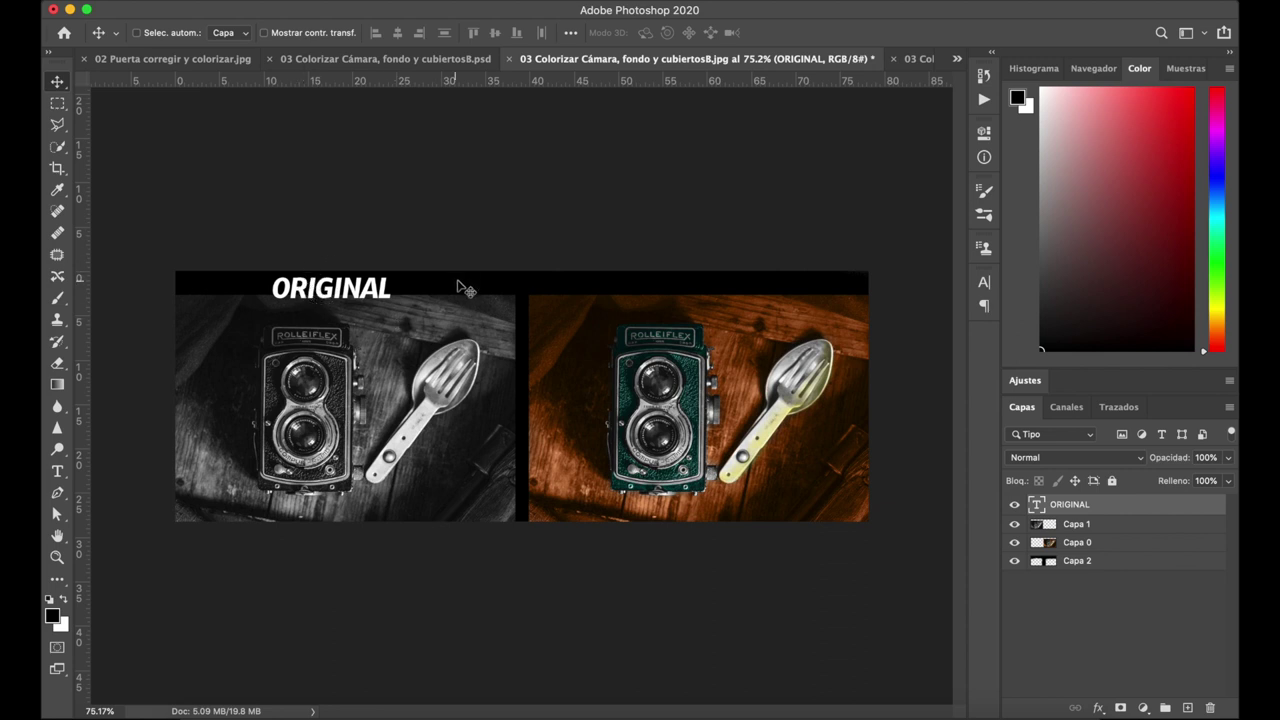
Extend the canvas upward with the Crop tool to about 30.94 cm tall
{"action": "left_click", "coordinate": [57, 168]}
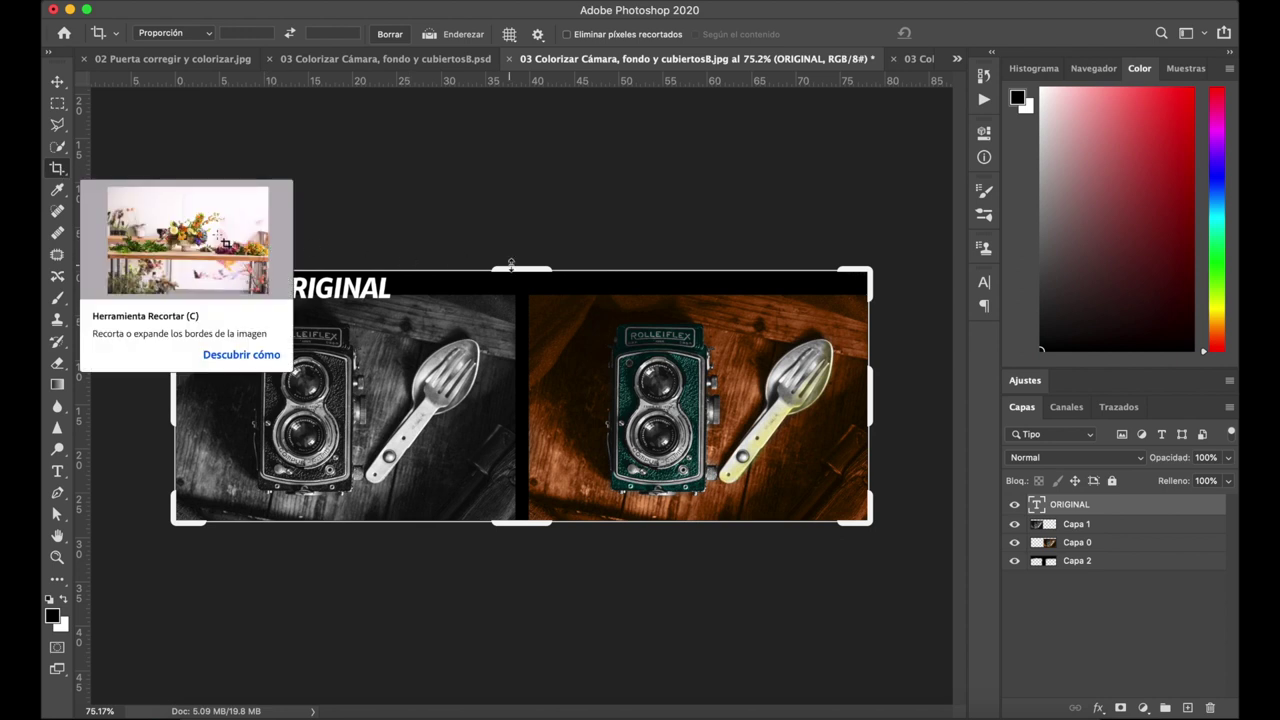
{"action": "left_click_drag", "start_coordinate": [511, 263], "coordinate": [516, 257]}
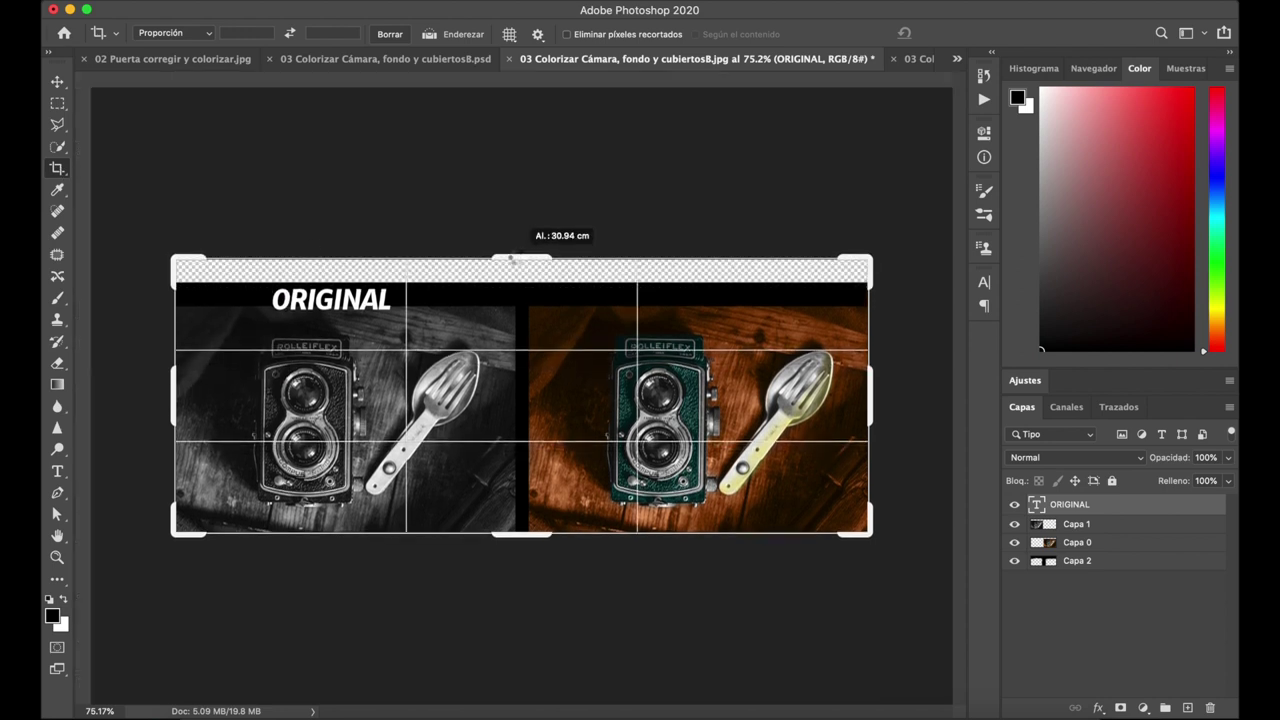
{"action": "key", "text": "Return"}
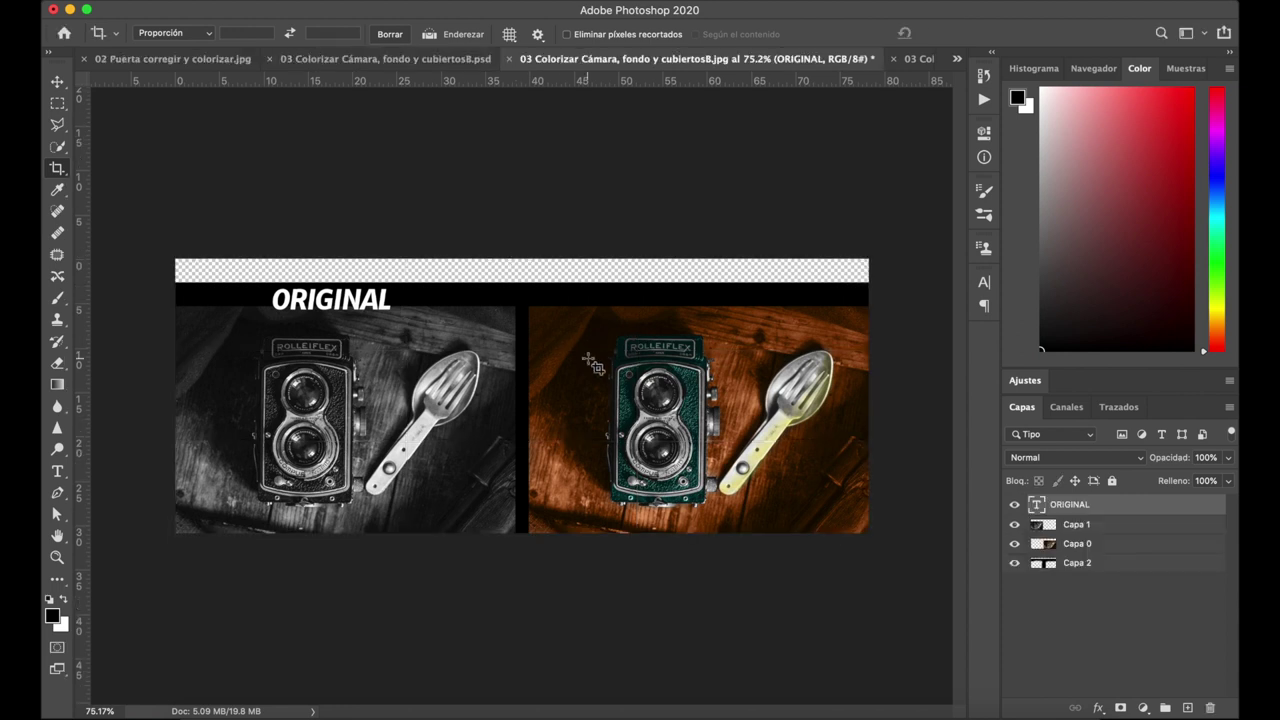
Brush black over the new top strip on Capa 2
{"action": "left_click", "coordinate": [1074, 564]}
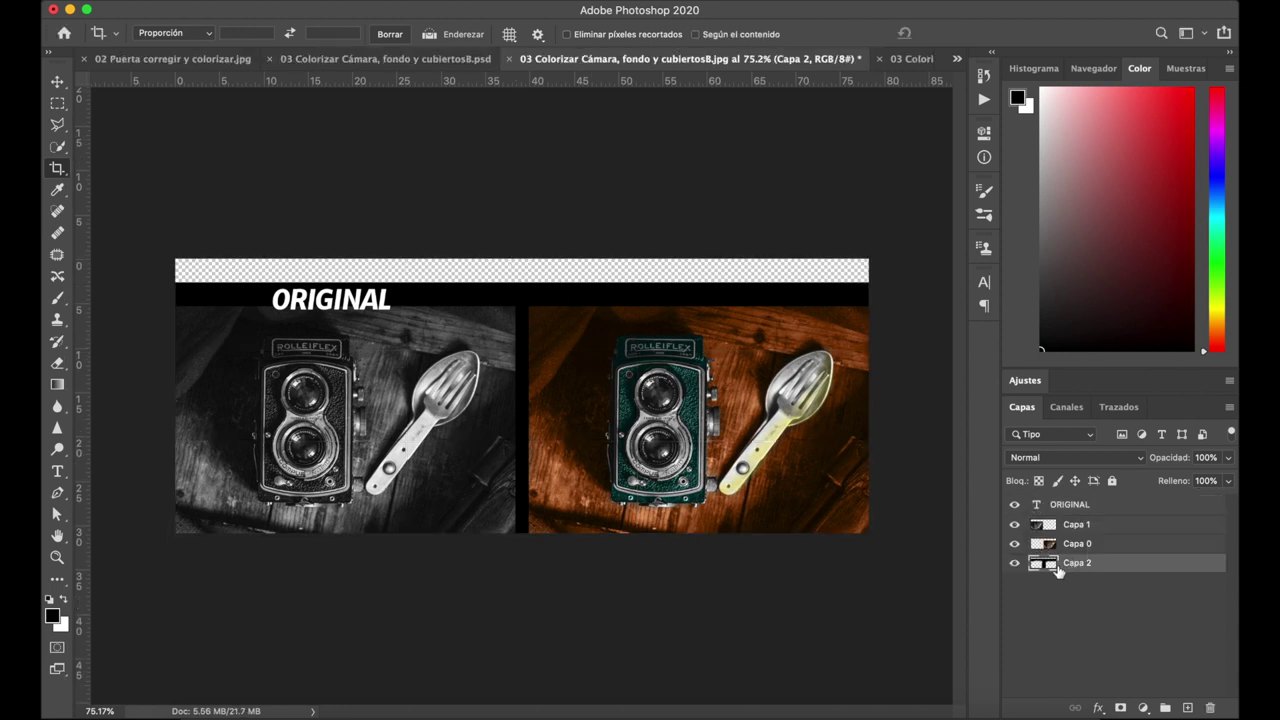
{"action": "key", "text": "b"}
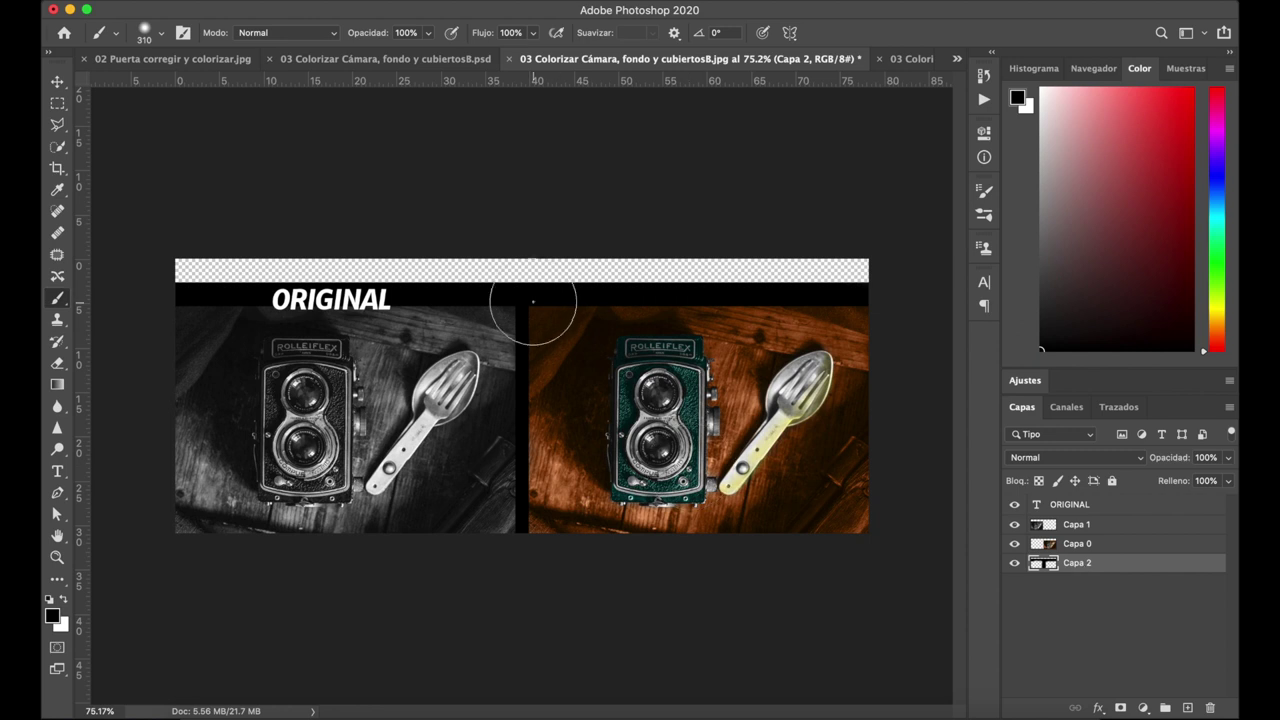
{"action": "mouse_move", "coordinate": [508, 272]}
{"action": "left_mouse_down"}
{"action": "mouse_move", "coordinate": [235, 269]}
{"action": "mouse_move", "coordinate": [814, 257]}
{"action": "mouse_move", "coordinate": [587, 282]}
{"action": "left_mouse_up"}
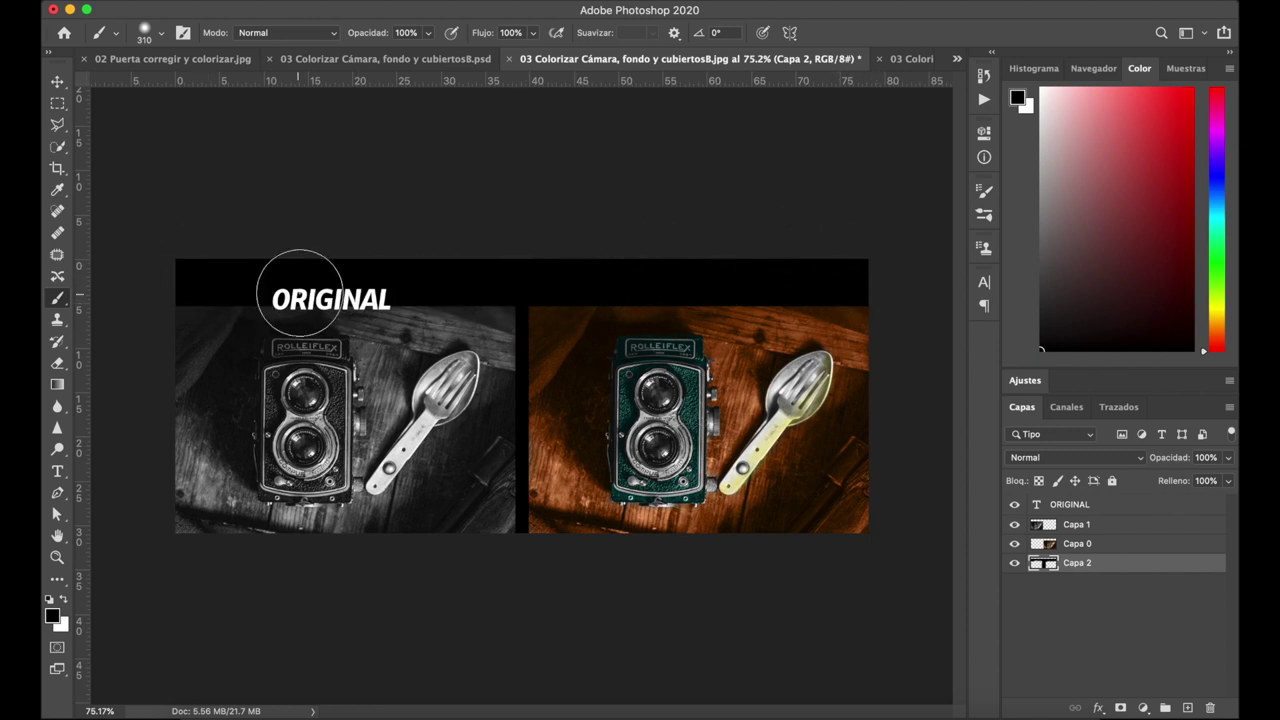
{"action": "left_click", "coordinate": [58, 84]}
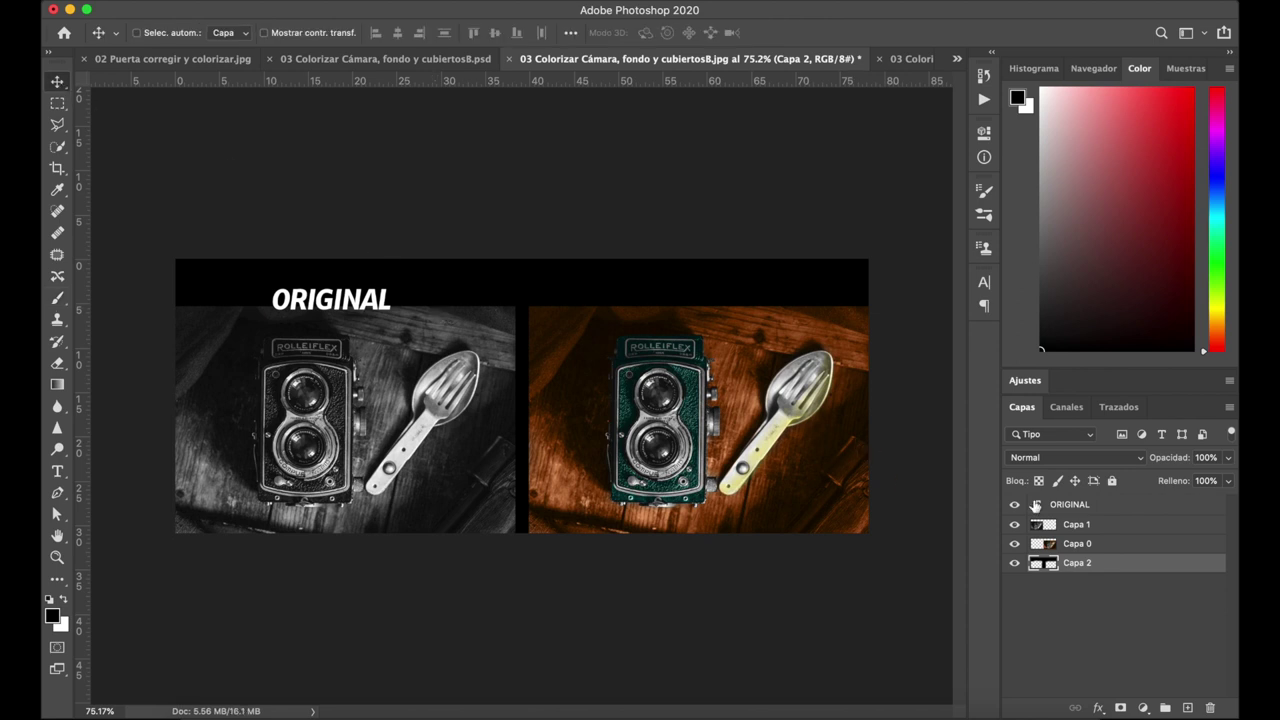
Nudge the ORIGINAL text four steps up, then one down and two right
{"action": "left_click", "coordinate": [1077, 508]}
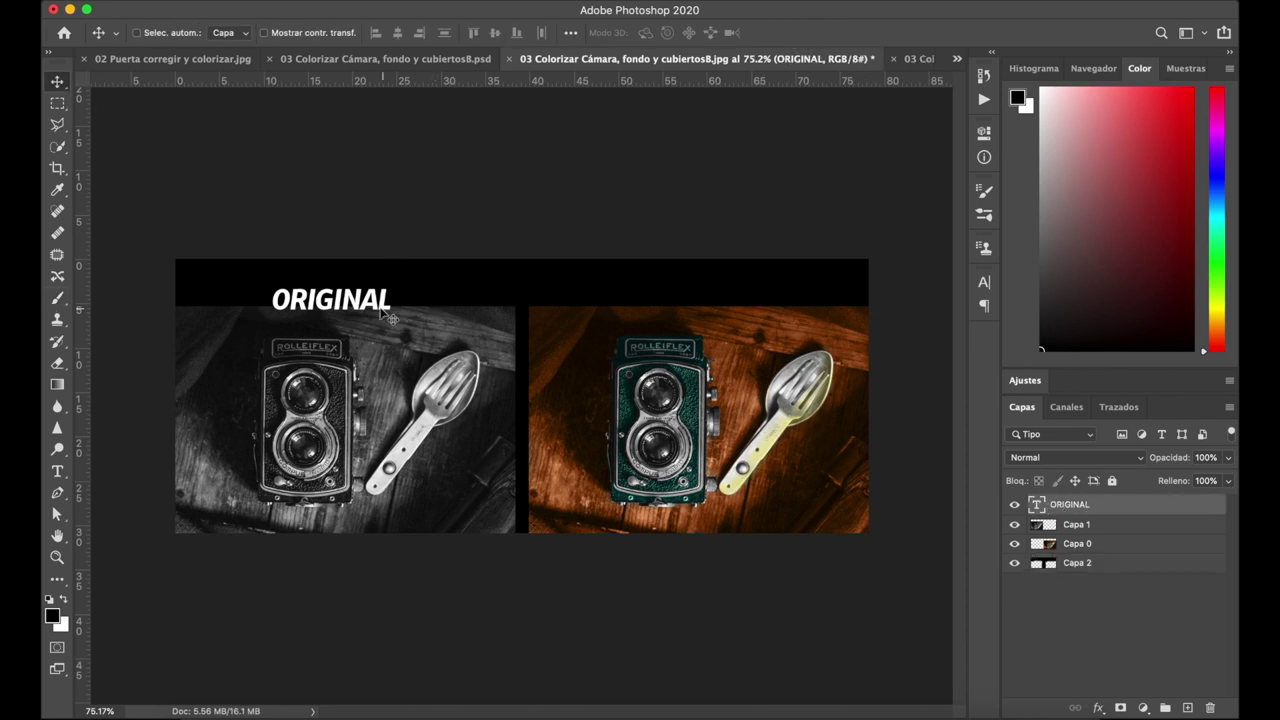
{"action": "key", "text": "Up"}
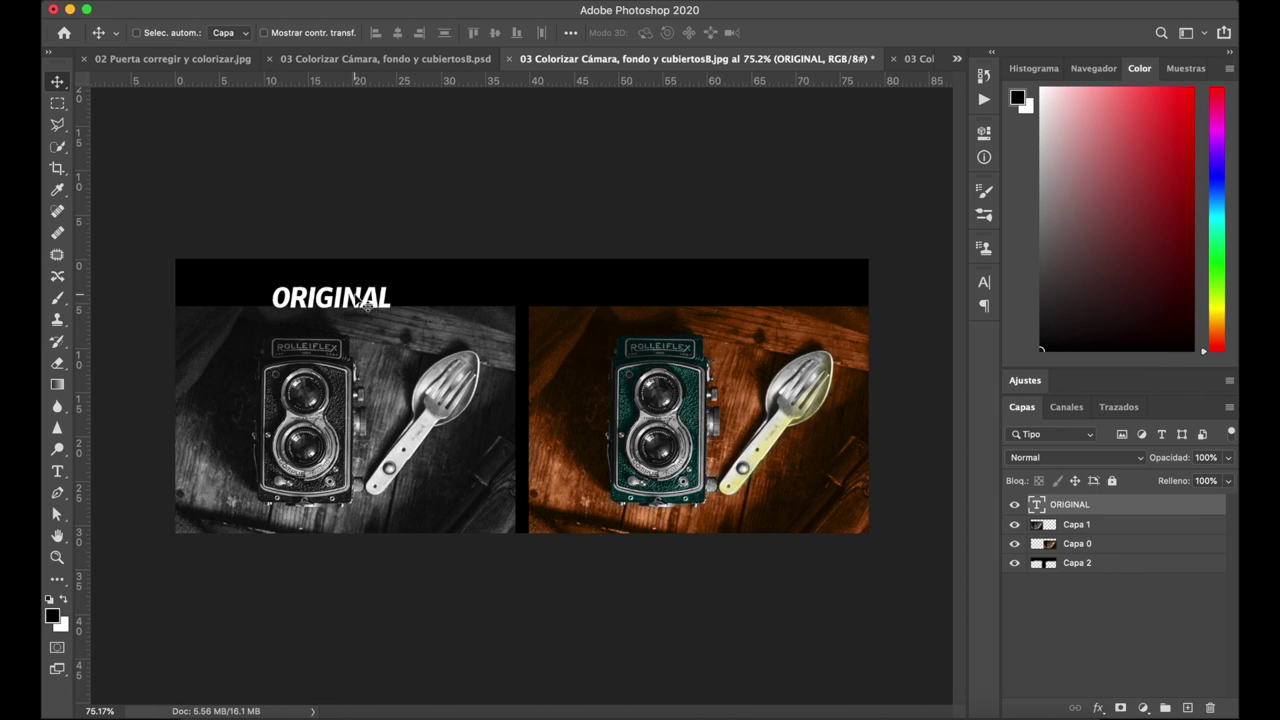
{"action": "key", "text": "Up"}
{"action": "key", "text": "Up"}
{"action": "key", "text": "Up"}
{"action": "key", "text": "Up"}
{"action": "key", "text": "Up"}
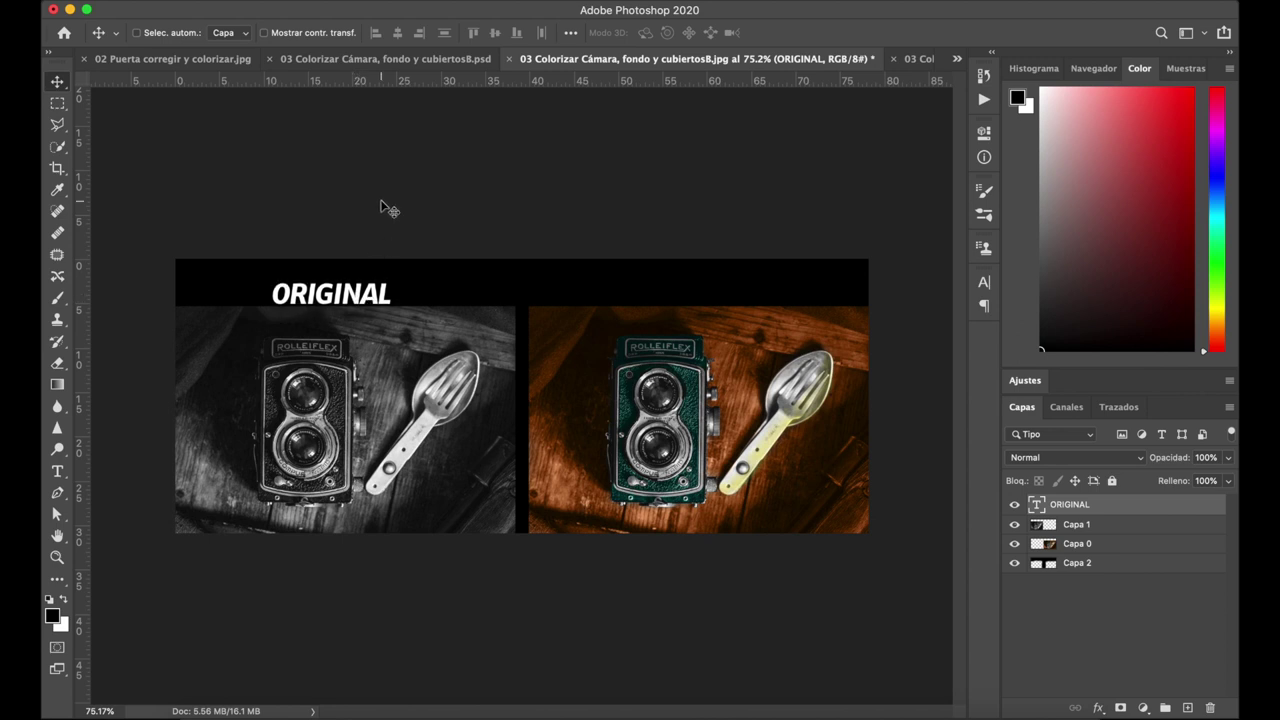
{"action": "key", "text": "Up"}
{"action": "key", "text": "Up"}
{"action": "key", "text": "Up"}
{"action": "key", "text": "Up"}
{"action": "key", "text": "Up"}
{"action": "key", "text": "Up"}
{"action": "key", "text": "Up"}
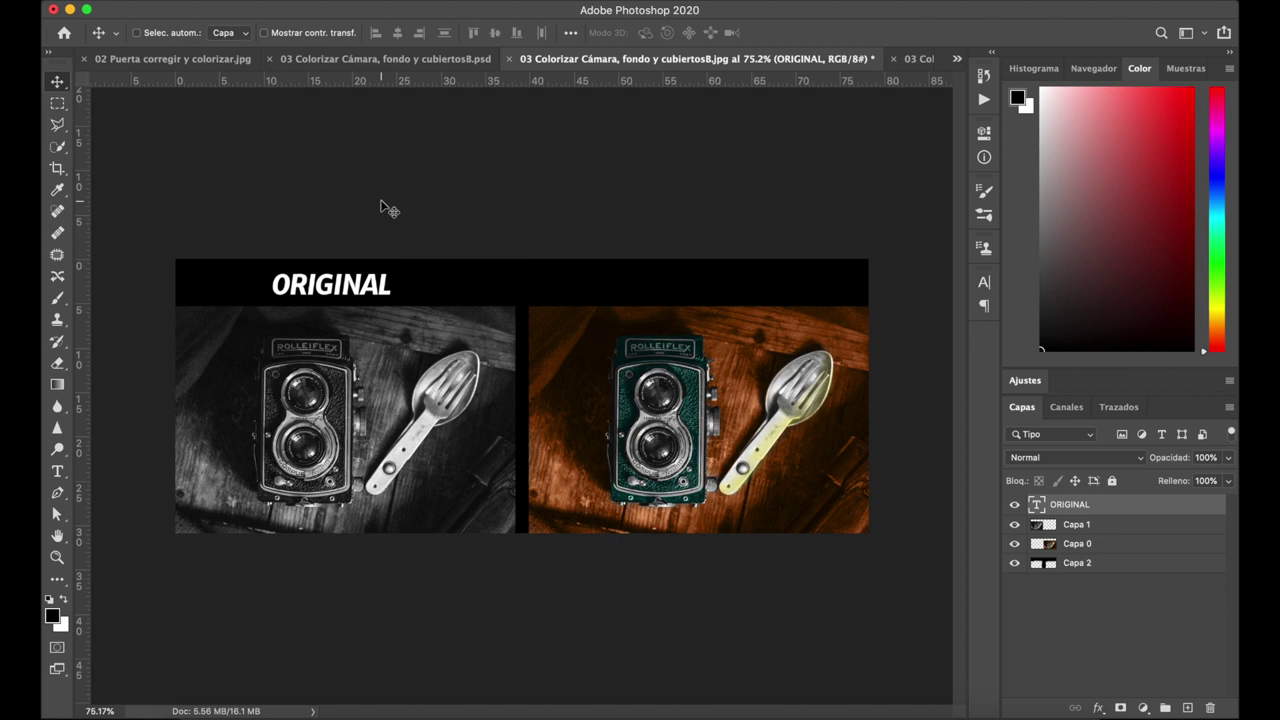
{"action": "key", "text": "Up"}
{"action": "key", "text": "Up"}
{"action": "key", "text": "Up"}
{"action": "key", "text": "Down"}
{"action": "key", "text": "Down"}
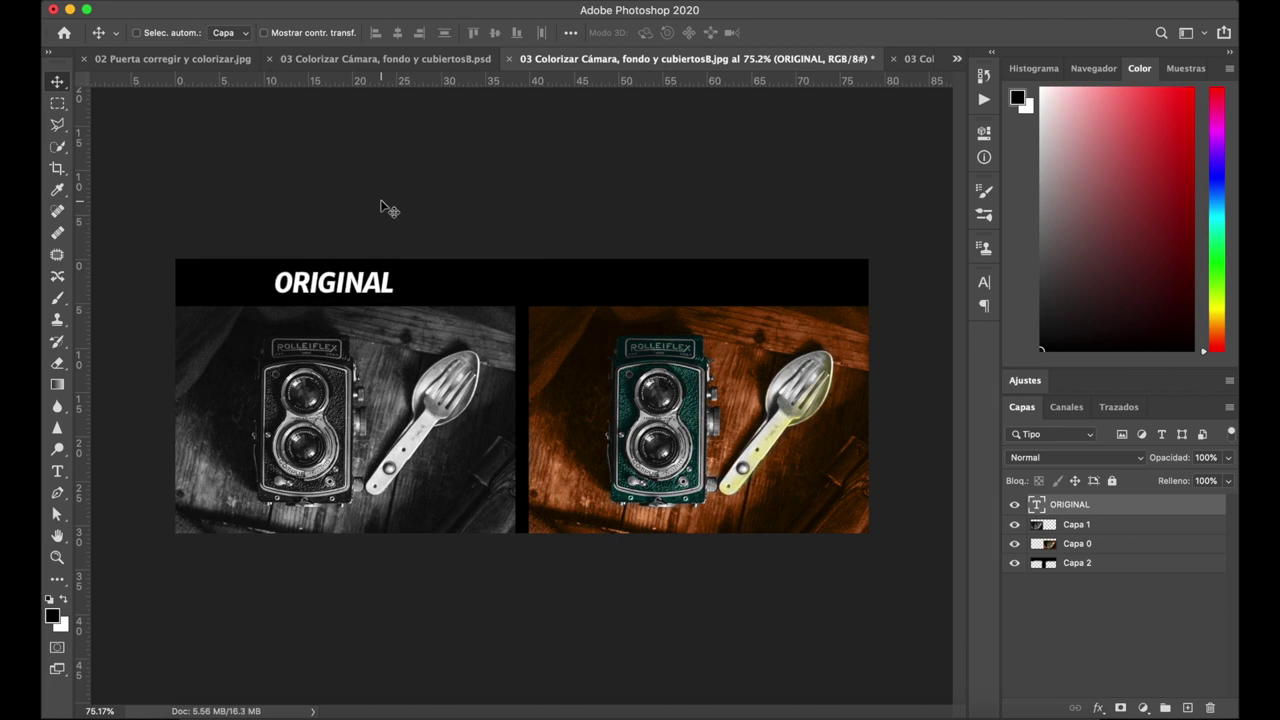
{"action": "key", "text": "Right"}
{"action": "key", "text": "Right"}
{"action": "key", "text": "Right"}
{"action": "key", "text": "Right"}
{"action": "key", "text": "Right"}
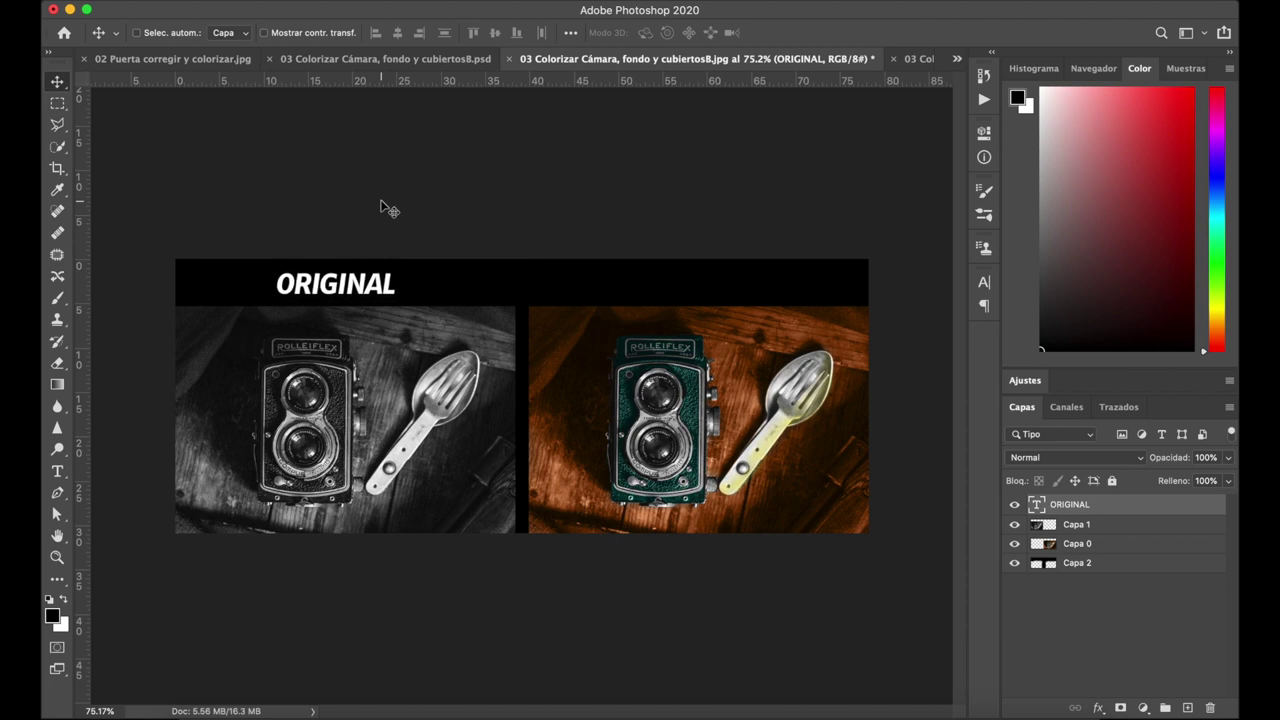
{"action": "key", "text": "Right"}
{"action": "key", "text": "Right"}
{"action": "key", "text": "Right"}
{"action": "key", "text": "Right"}
{"action": "key", "text": "Right"}
{"action": "key", "text": "Right"}
{"action": "key", "text": "Right"}
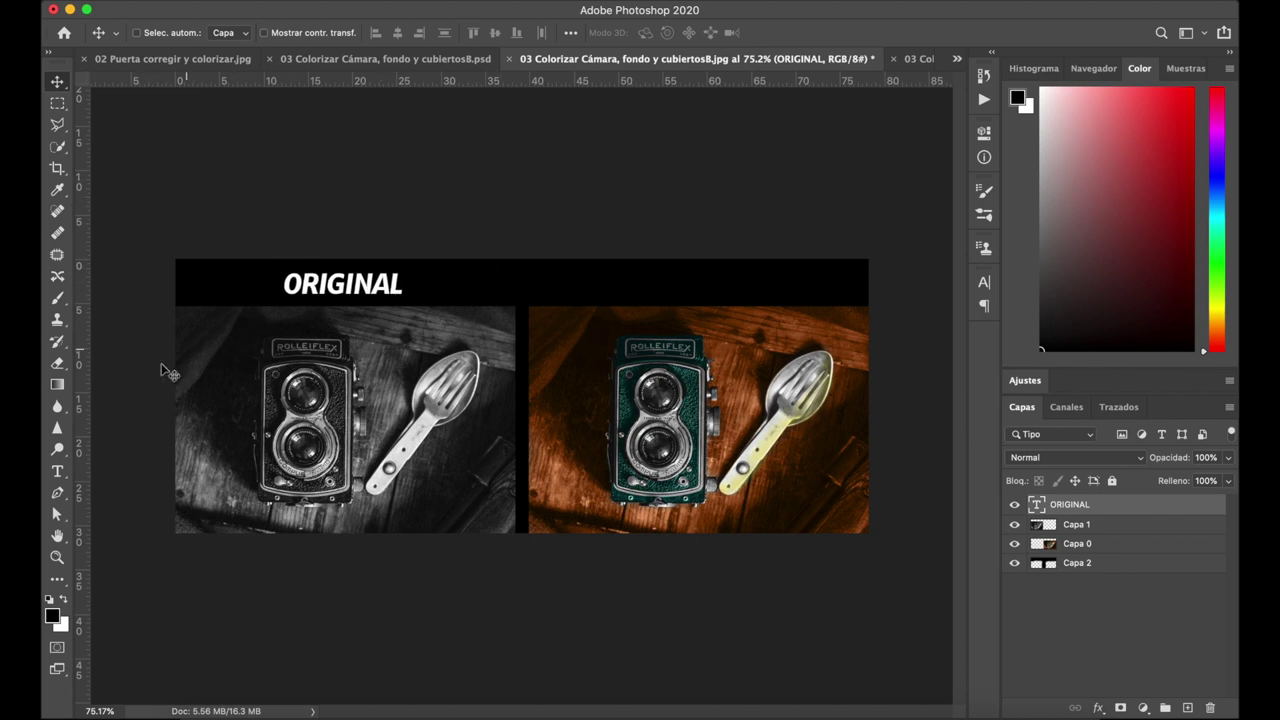
Add a FINAL text label in the black band and move it over the colorized photo
{"action": "left_click", "coordinate": [58, 472]}
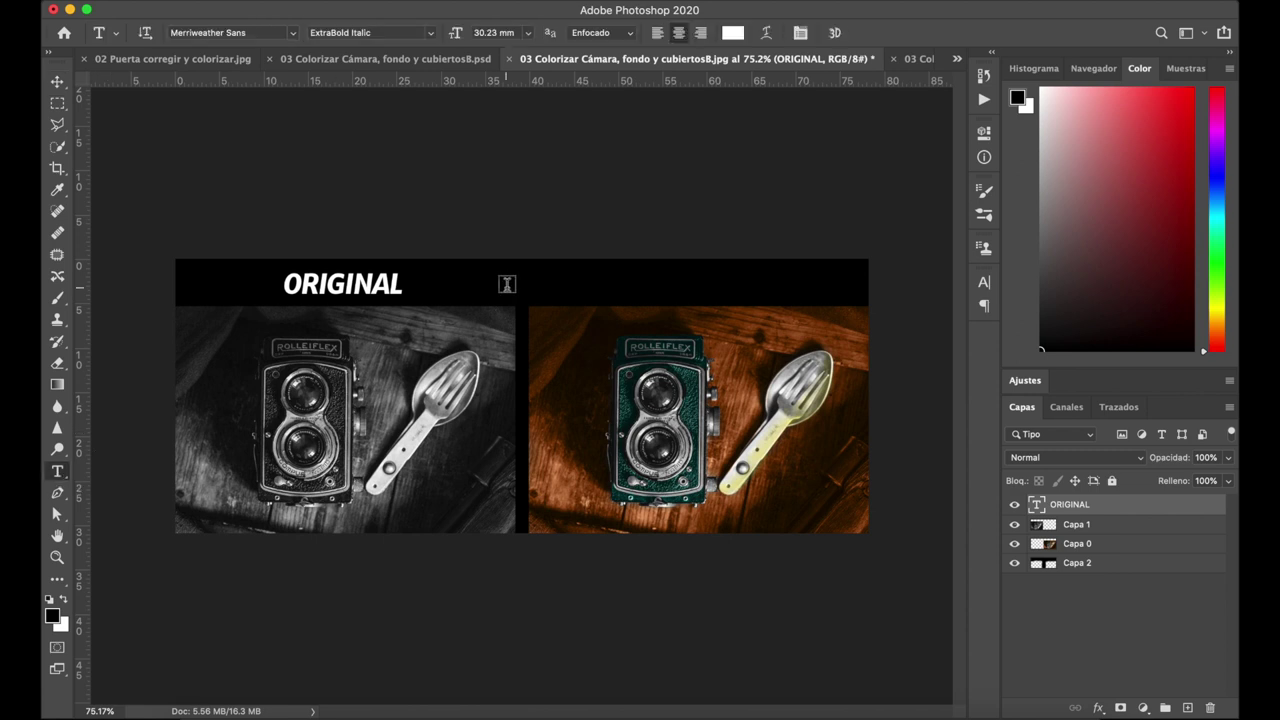
{"action": "left_click", "coordinate": [507, 284]}
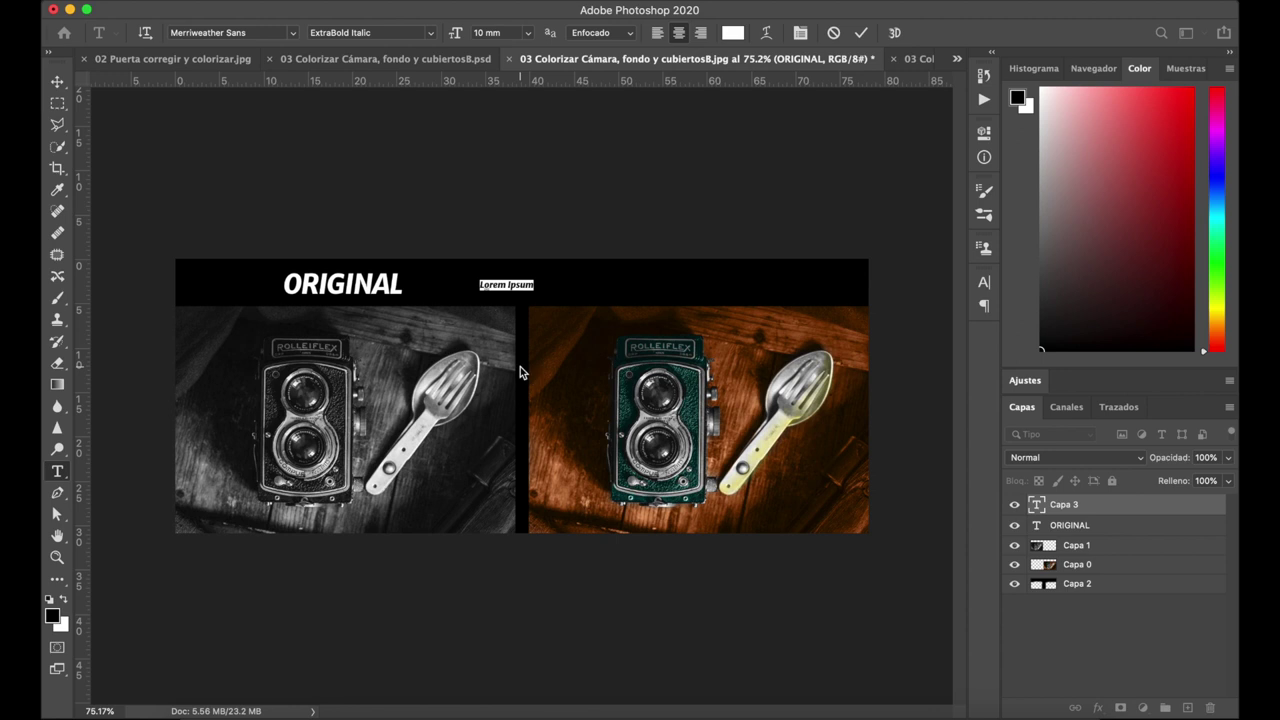
{"action": "type", "text": "Eje"}
{"action": "type", "text": "Fin"}
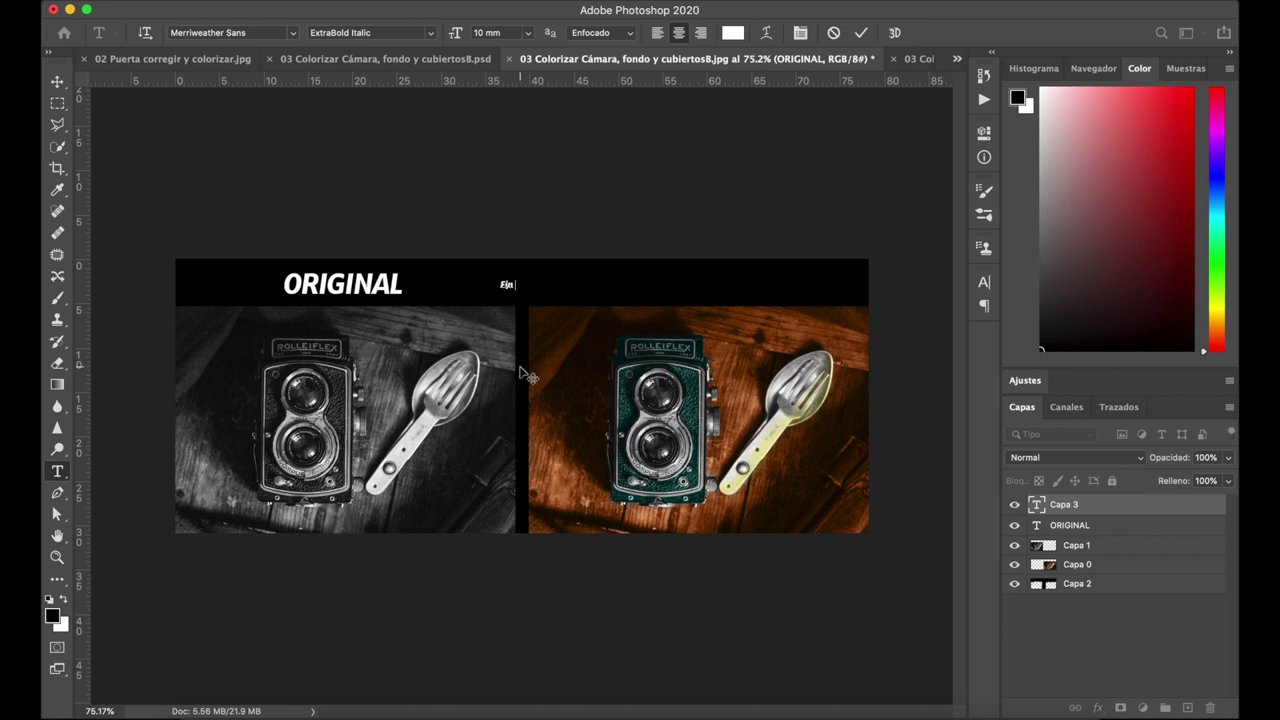
{"action": "type", "text": "al"}
{"action": "key", "text": "BackSpace"}
{"action": "type", "text": "FINAL"}
{"action": "left_click", "coordinate": [57, 82]}
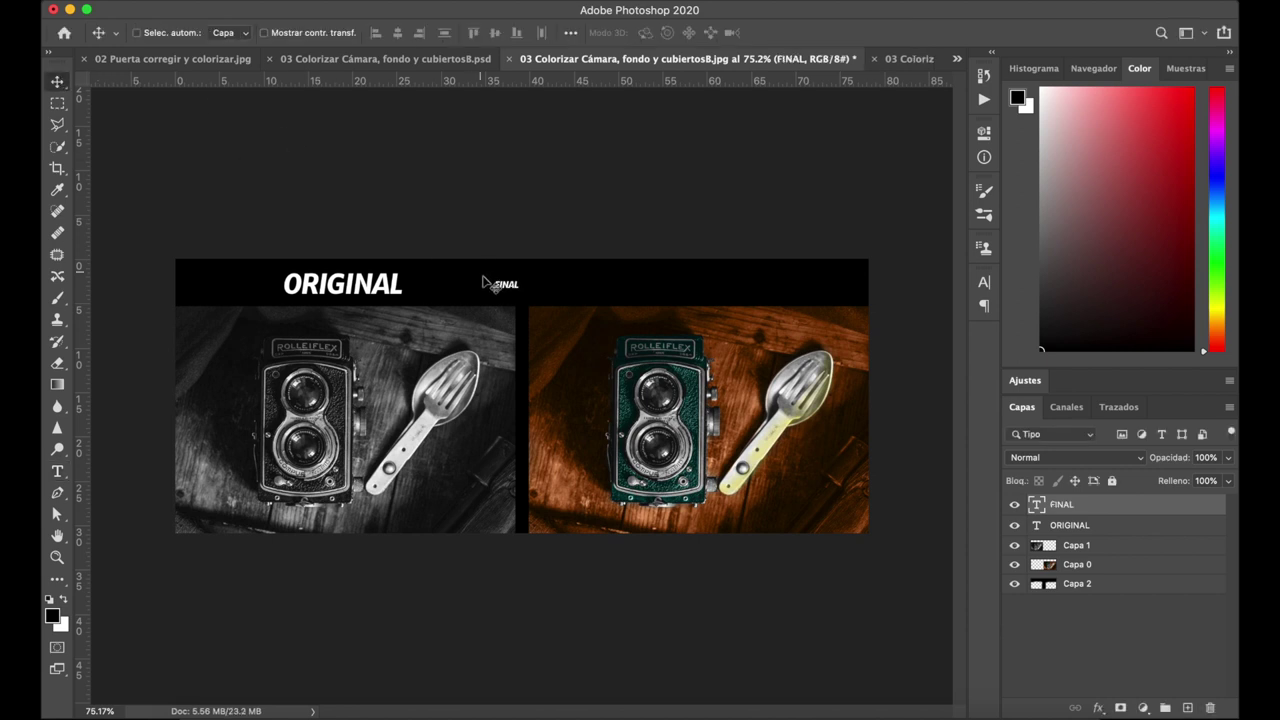
{"action": "left_click_drag", "start_coordinate": [498, 289], "coordinate": [684, 292]}
Scale FINAL to about 300%, level it with ORIGINAL, and select both text layers
{"action": "key", "text": "ctrl+t"}
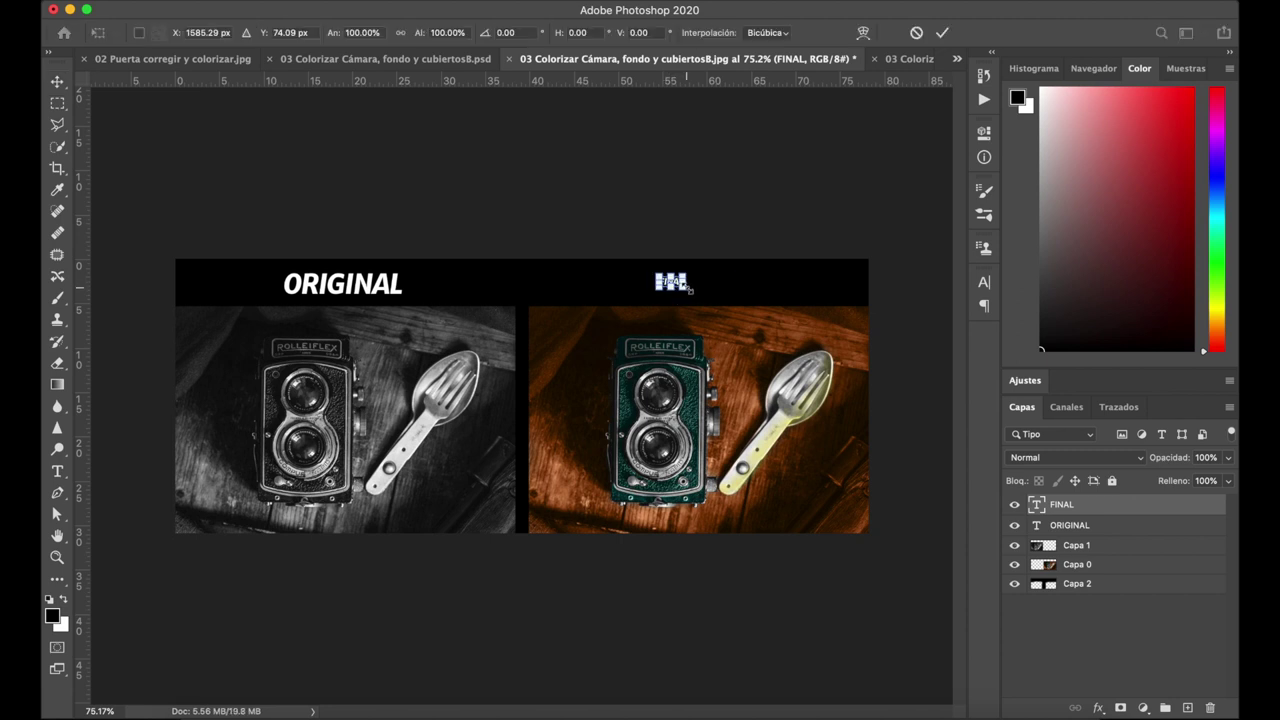
{"action": "left_click_drag", "start_coordinate": [689, 289], "coordinate": [713, 297]}
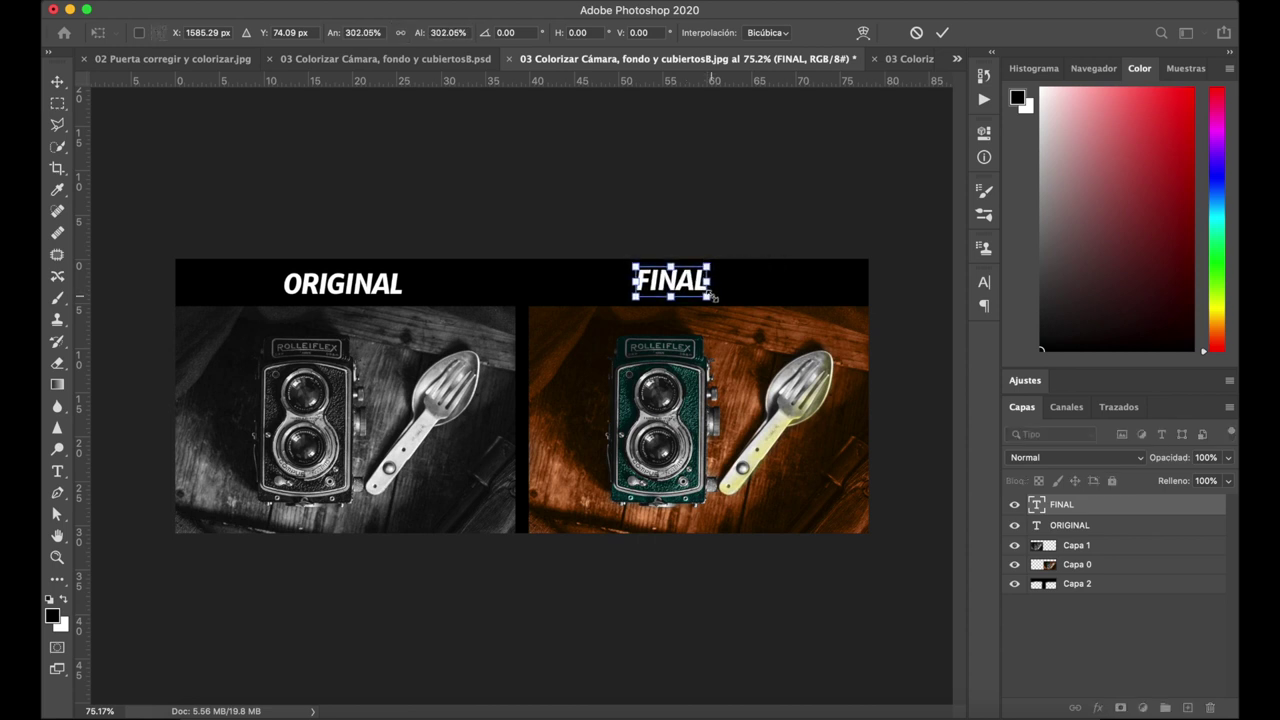
{"action": "key", "text": "Return"}
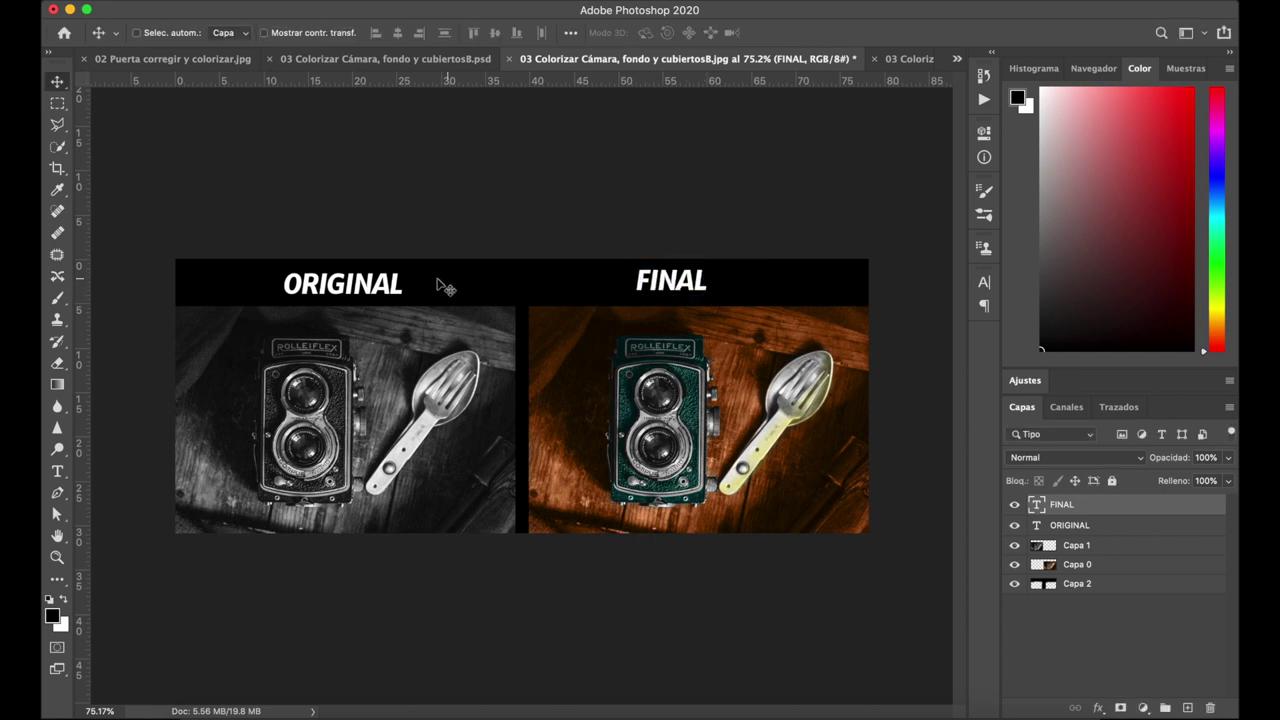
{"action": "left_click_drag", "start_coordinate": [651, 285], "coordinate": [651, 286]}
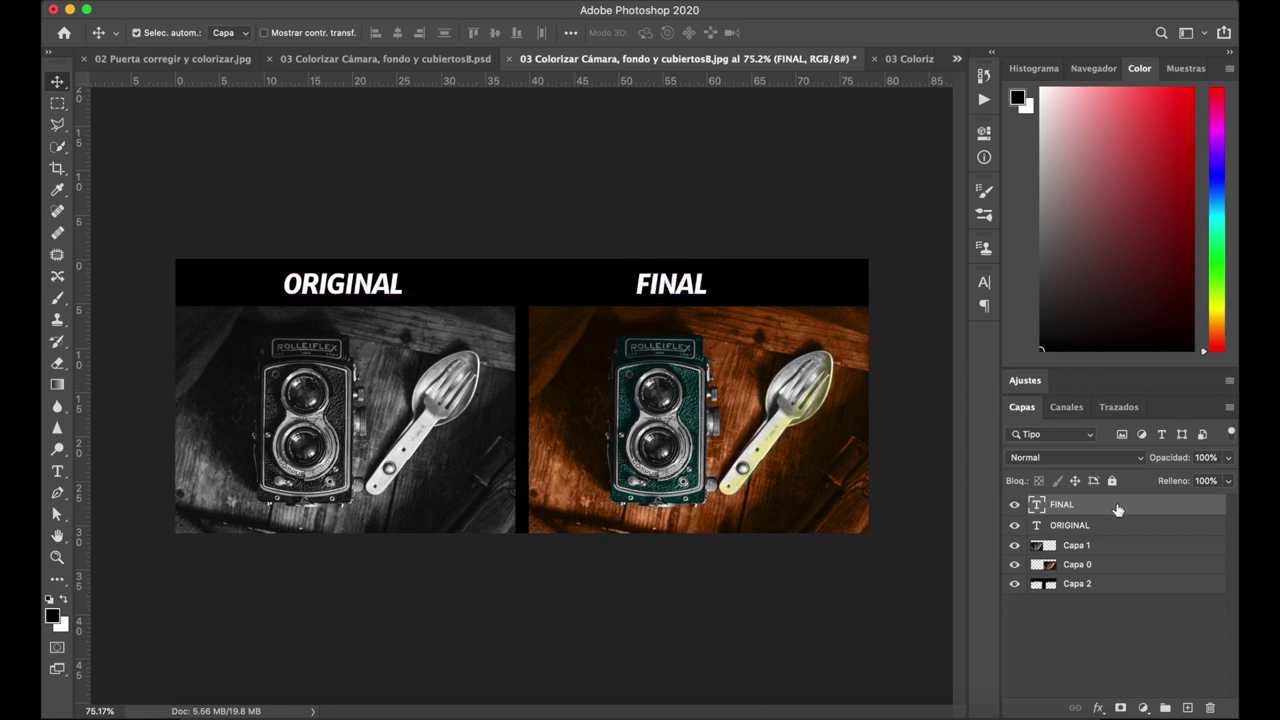
{"action": "key", "text": "ctrl"}
{"action": "left_click", "coordinate": [1121, 527], "text": "shift"}
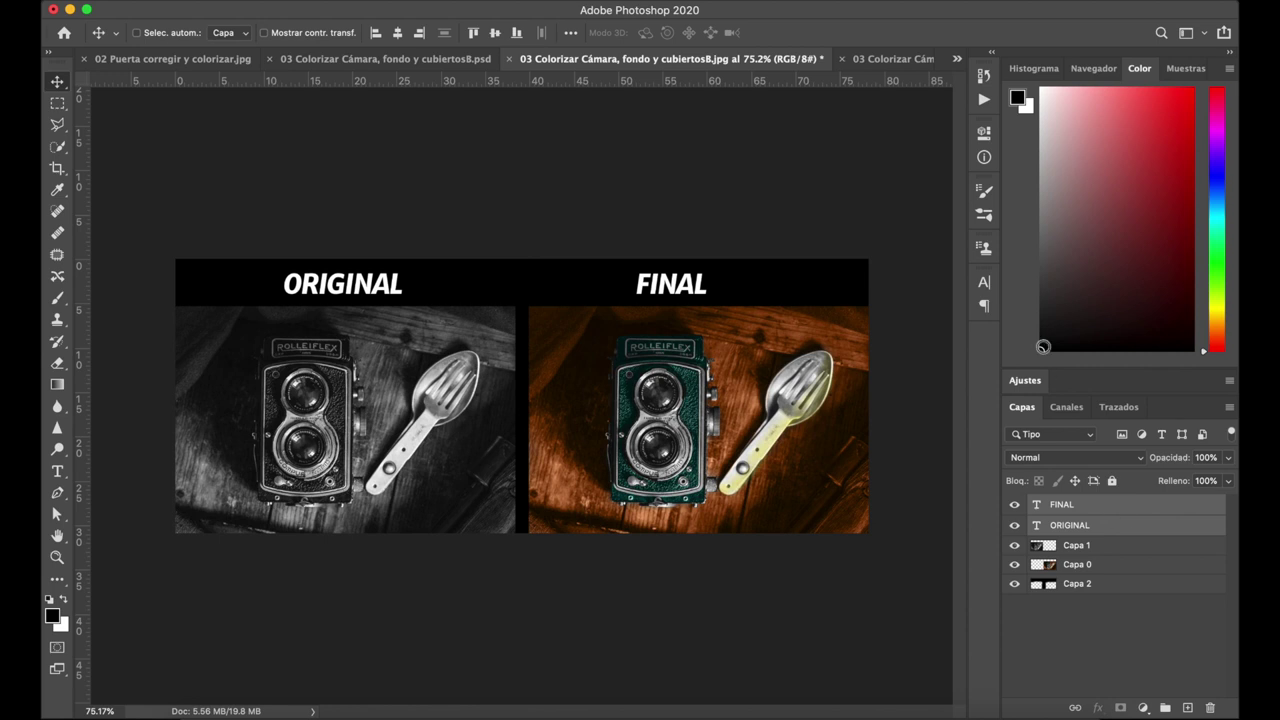
Enter a font size of 3 for both headings in the Character panel, then reselect ORIGINAL alone
{"action": "left_click", "coordinate": [986, 285]}
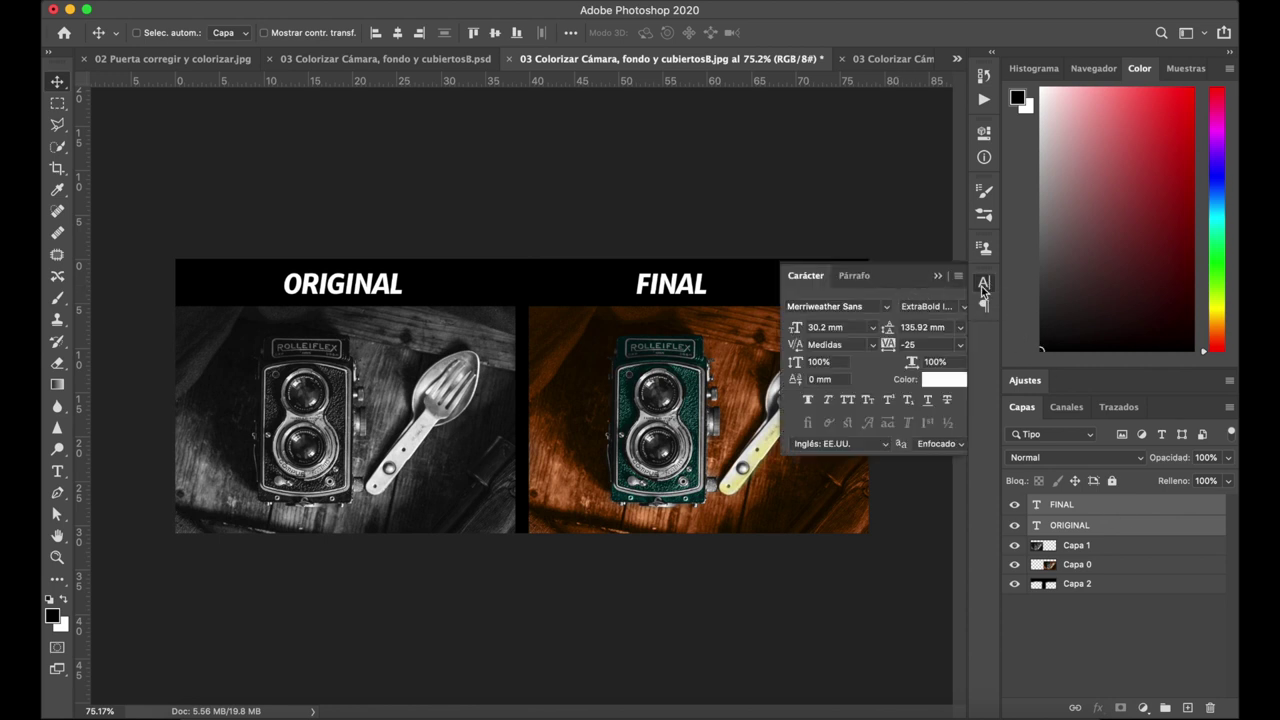
{"action": "mouse_move", "coordinate": [620, 8]}
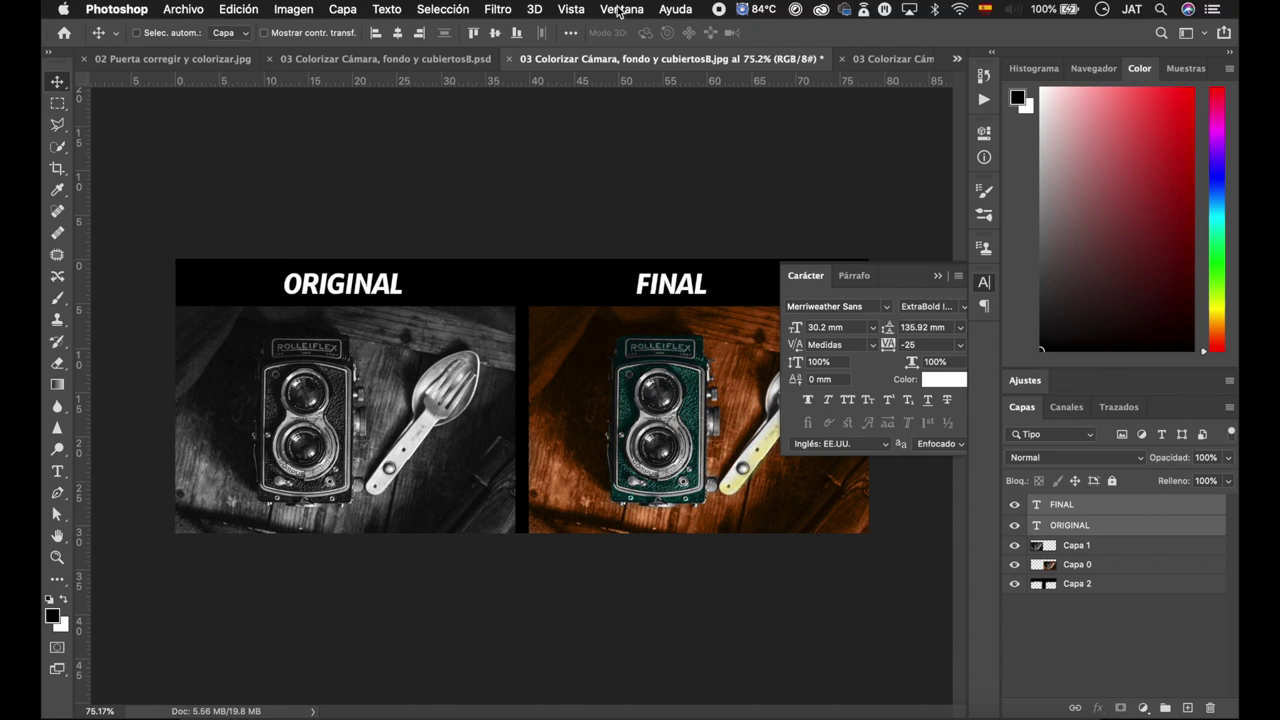
{"action": "left_click", "coordinate": [604, 11]}
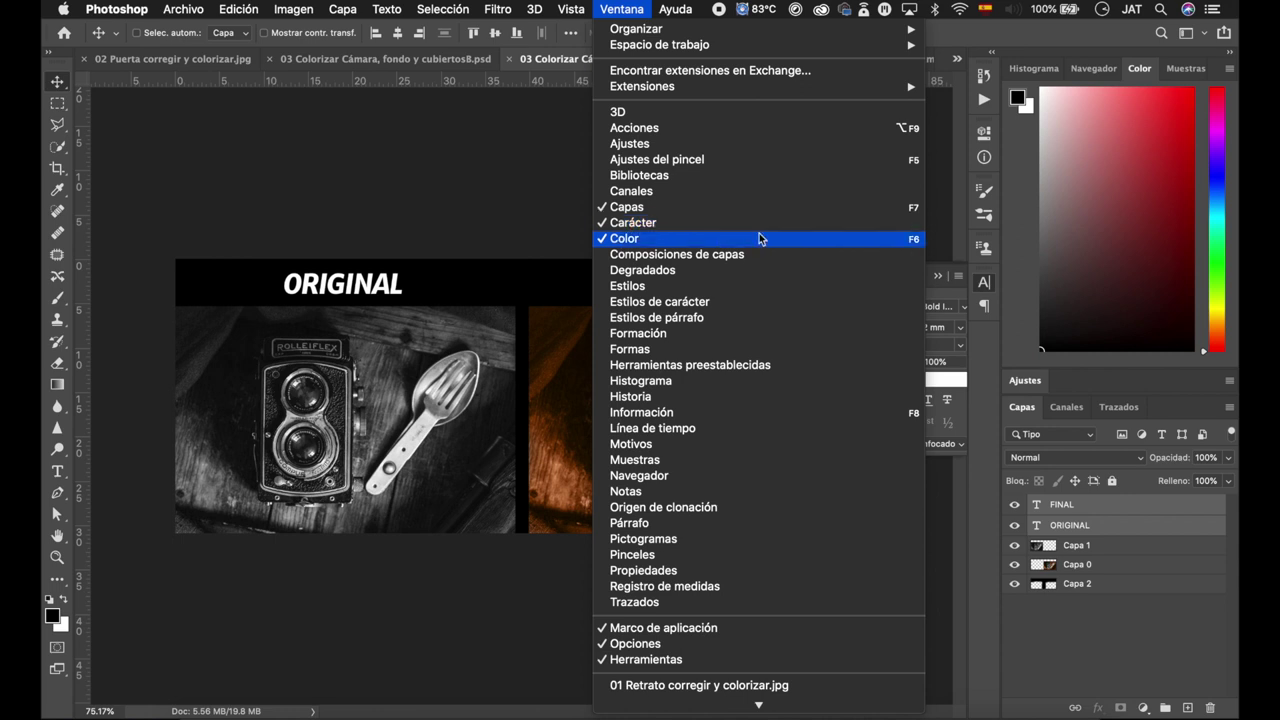
{"action": "left_click", "coordinate": [952, 262]}
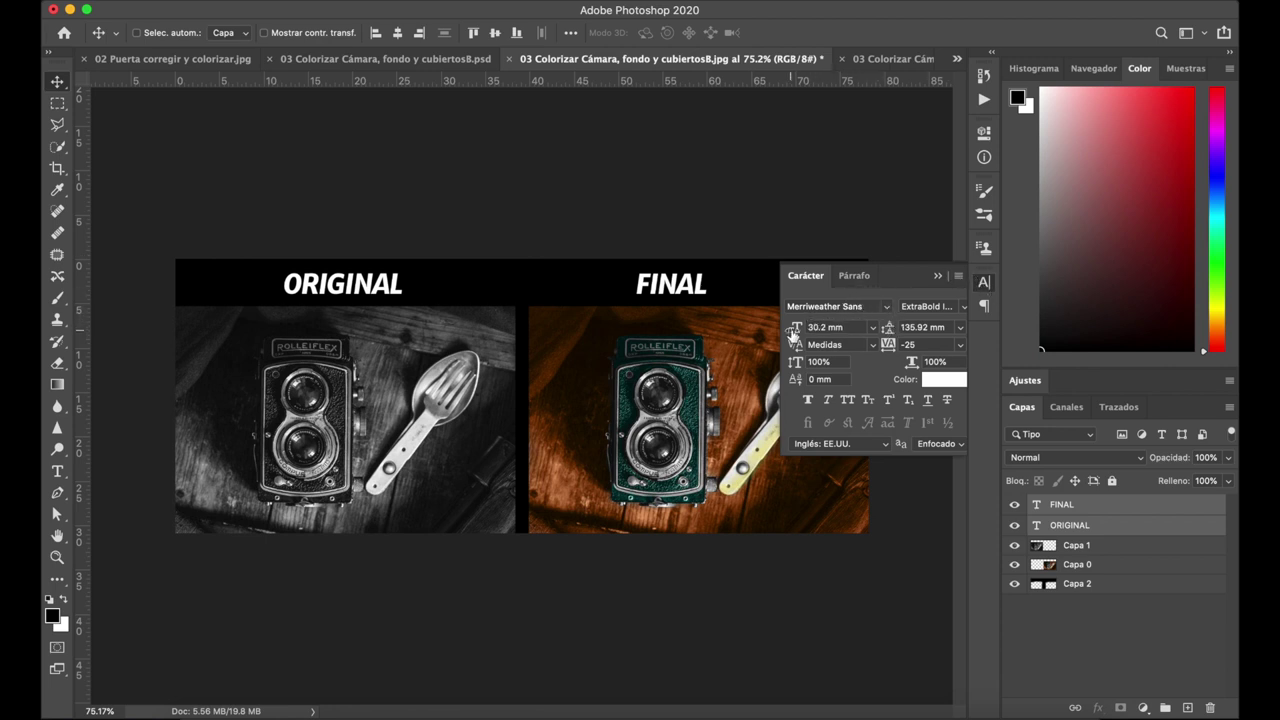
{"action": "left_click", "coordinate": [856, 328]}
{"action": "type", "text": "3"}
{"action": "key", "text": "Return"}
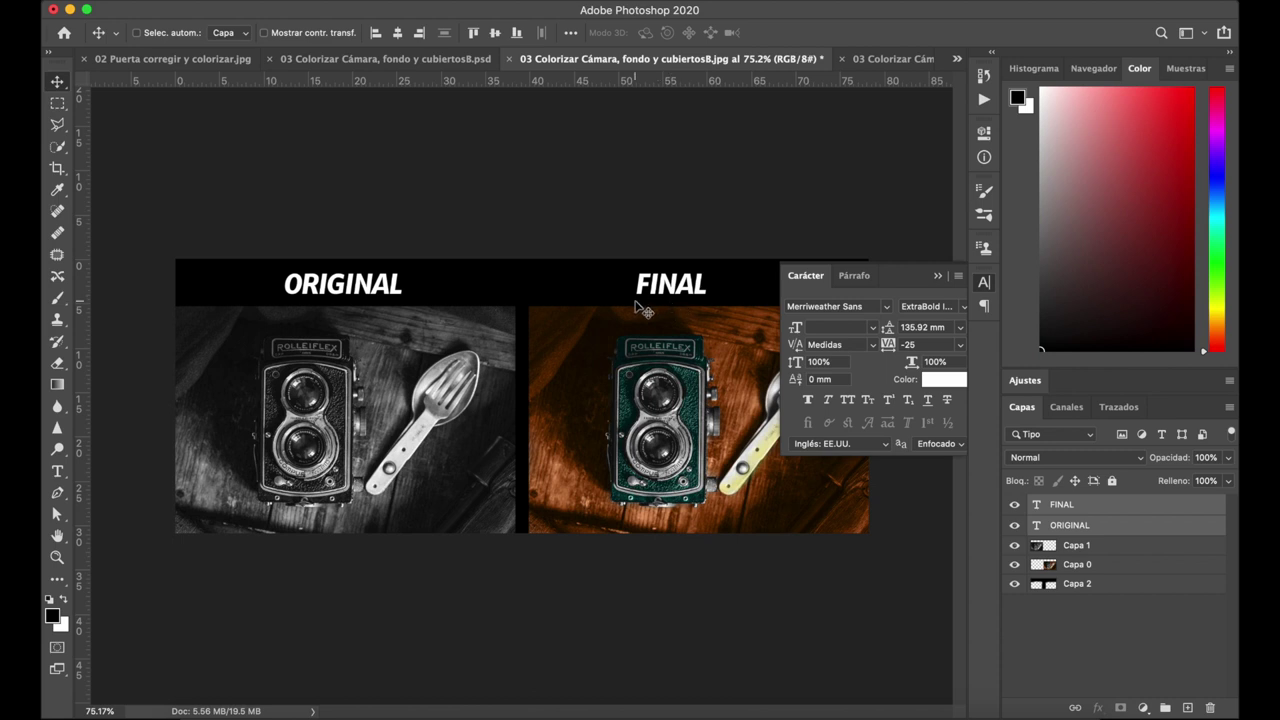
{"action": "left_click", "coordinate": [938, 276]}
{"action": "left_click", "coordinate": [1106, 531]}
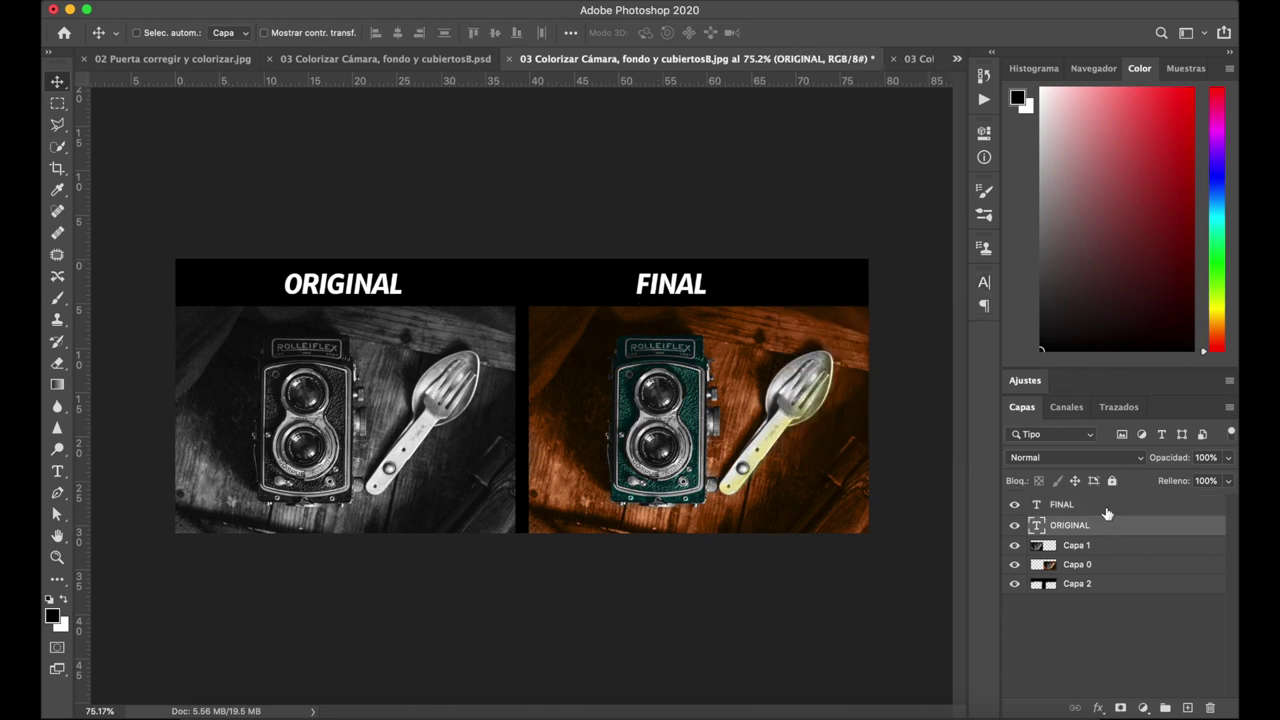
Select the FINAL text layer and nudge it right five times until it is centred over the colorized photo
{"action": "left_click", "coordinate": [1108, 512]}
{"action": "left_click", "coordinate": [1108, 527]}
{"action": "left_click", "coordinate": [1104, 504]}
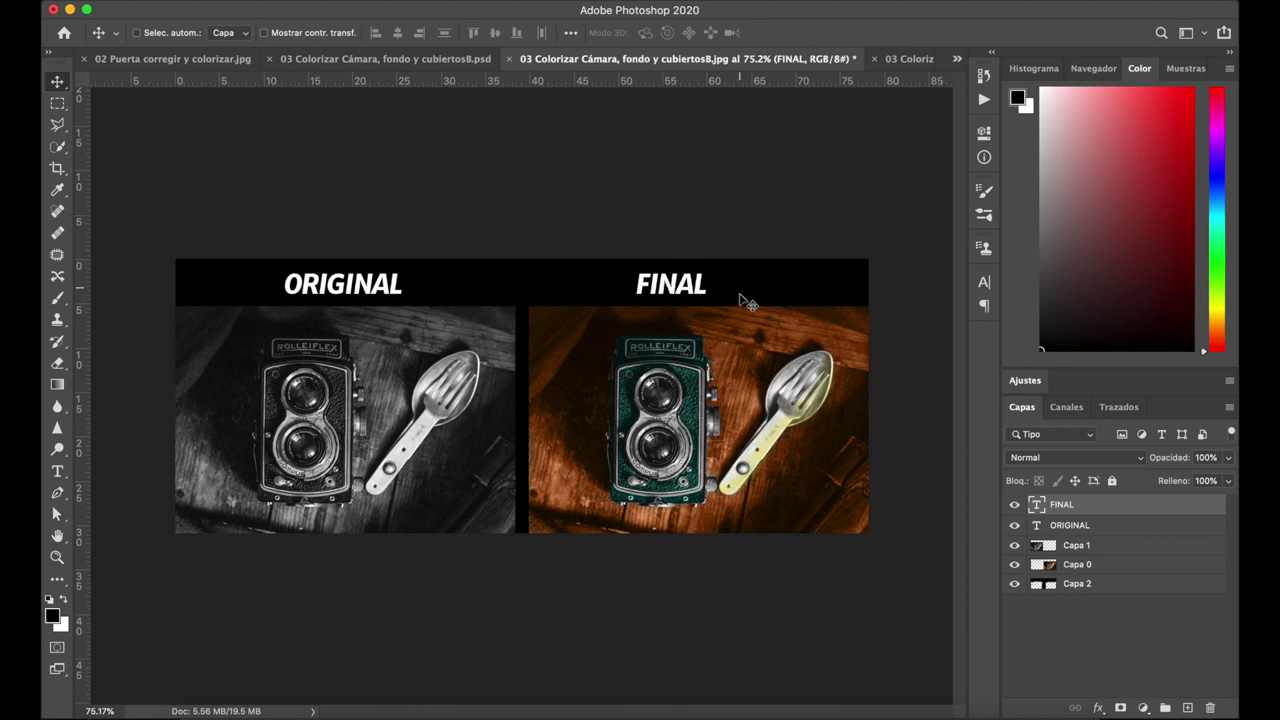
{"action": "key", "text": "Right"}
{"action": "key", "text": "Right"}
{"action": "key", "text": "Right"}
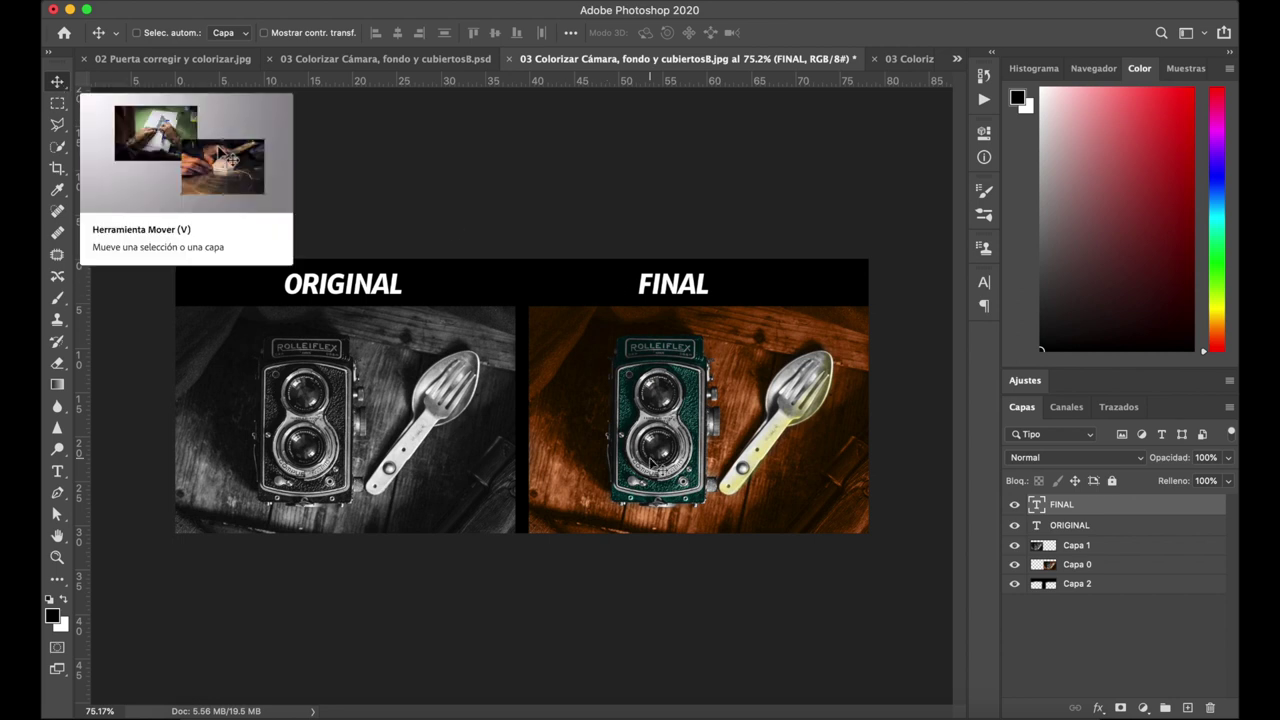
{"action": "key", "text": "Right"}
{"action": "key", "text": "Right"}
{"action": "key", "text": "Right"}
{"action": "key", "text": "Right"}
{"action": "key", "text": "Right"}
{"action": "key", "text": "Right"}
{"action": "key", "text": "Right"}
{"action": "key", "text": "Right"}
{"action": "key", "text": "Right"}
{"action": "key", "text": "Right"}
{"action": "key", "text": "Right"}
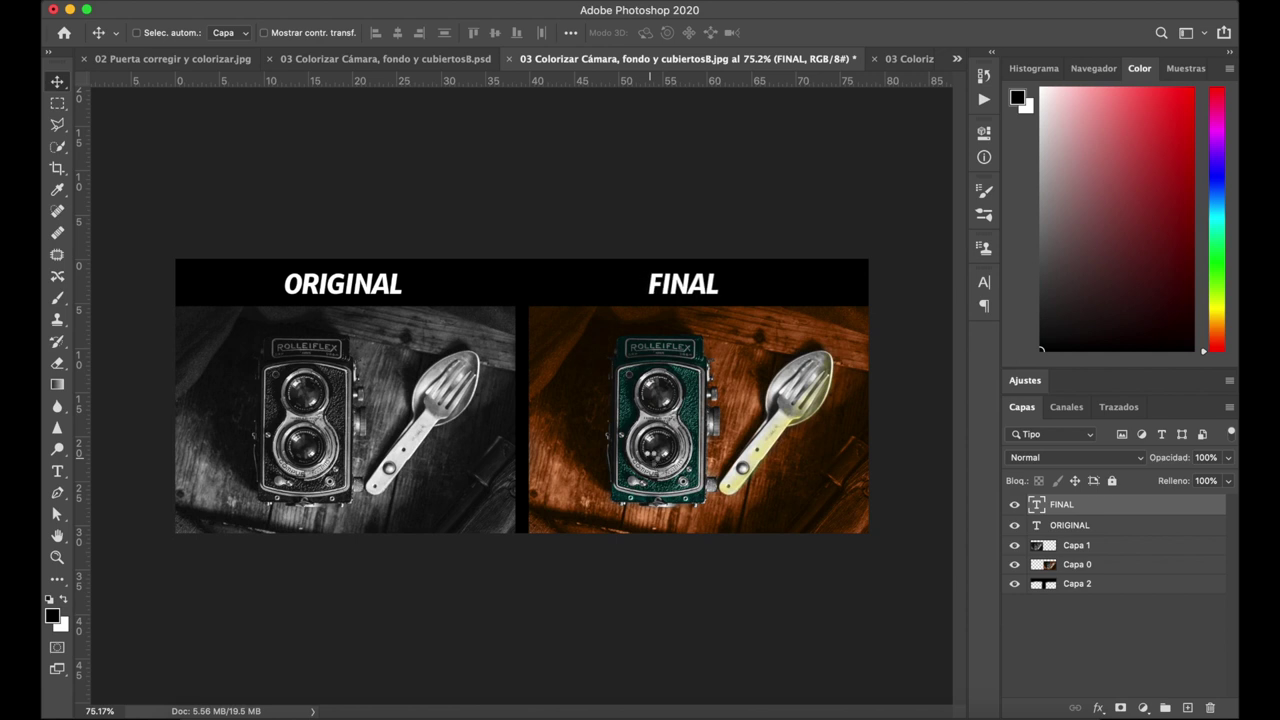
{"action": "key", "text": "Right"}
{"action": "key", "text": "Right"}
{"action": "key", "text": "Right"}
{"action": "key", "text": "Right"}
{"action": "key", "text": "Right"}
{"action": "key", "text": "Right"}
{"action": "key", "text": "Right"}
{"action": "key", "text": "Right"}
{"action": "key", "text": "Right"}
{"action": "key", "text": "Right"}
{"action": "key", "text": "Right"}
{"action": "key", "text": "Right"}
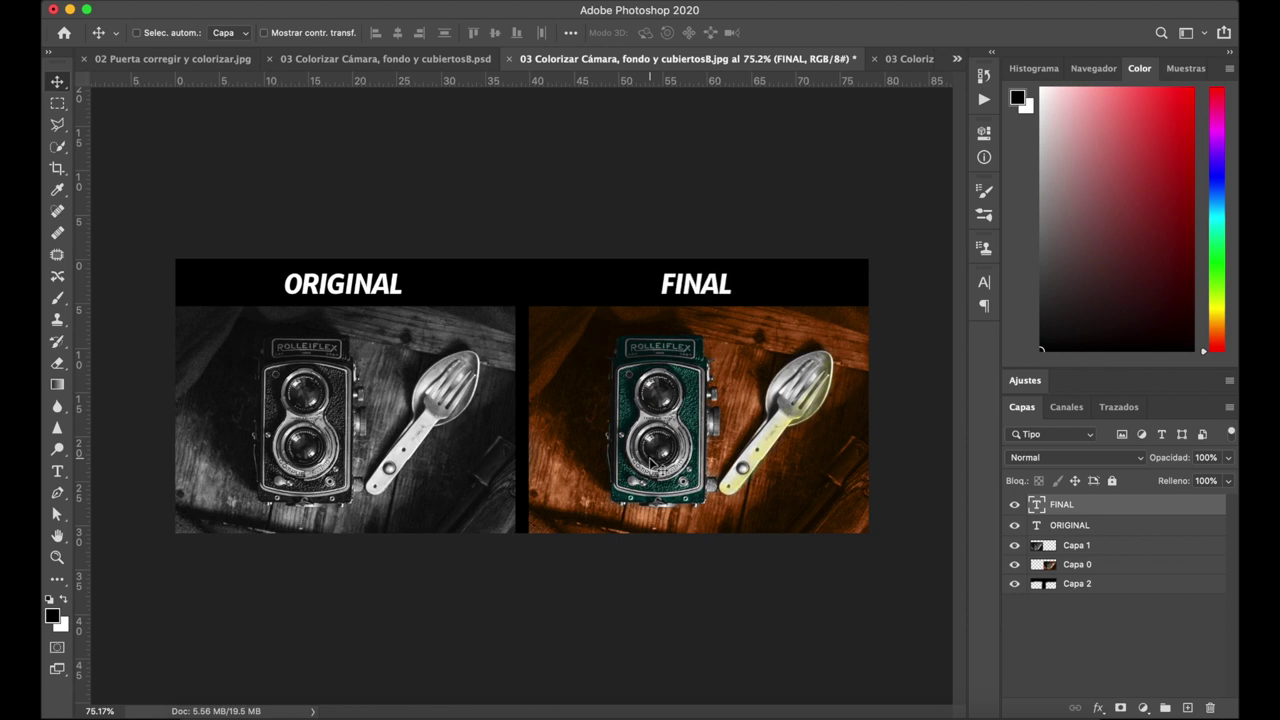
{"action": "key", "text": "Right"}
{"action": "key", "text": "Right"}
{"action": "key", "text": "Right"}
{"action": "key", "text": "Right"}
{"action": "key", "text": "Right"}
{"action": "key", "text": "Right"}
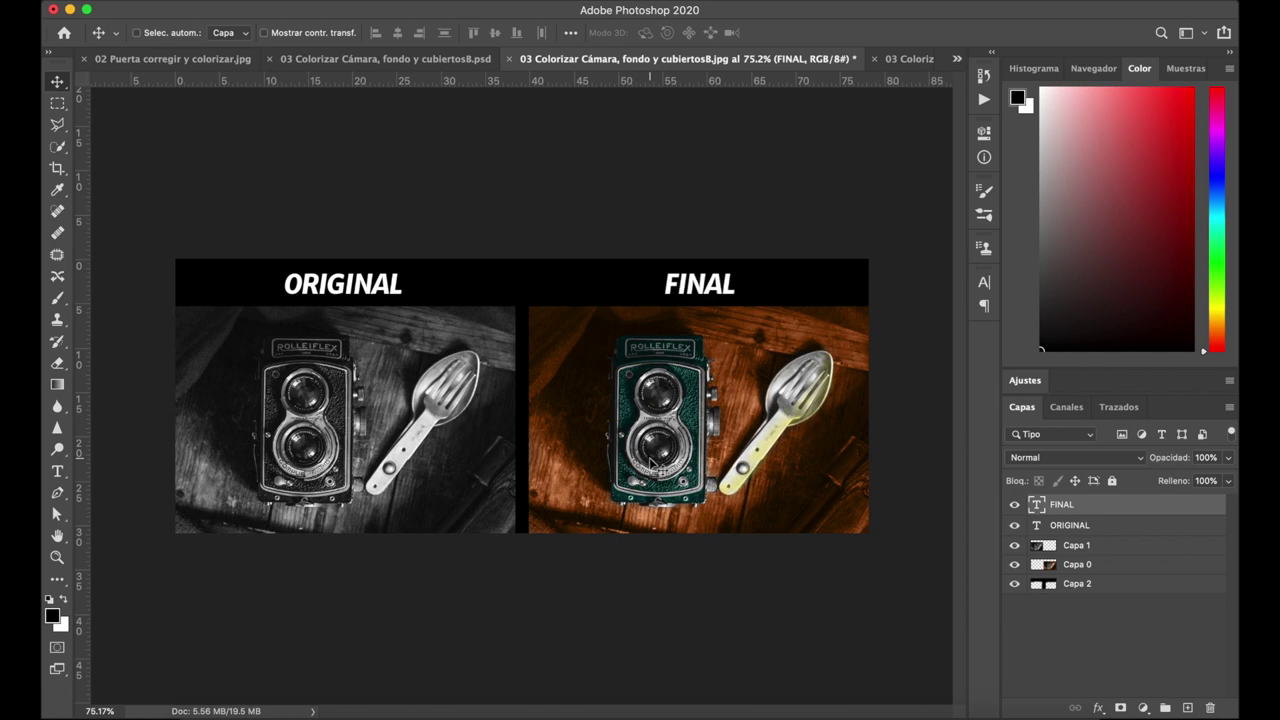
{"action": "key", "text": "Right"}
{"action": "key", "text": "Right"}
{"action": "key", "text": "Right"}
{"action": "key", "text": "Right"}
{"action": "key", "text": "Right"}
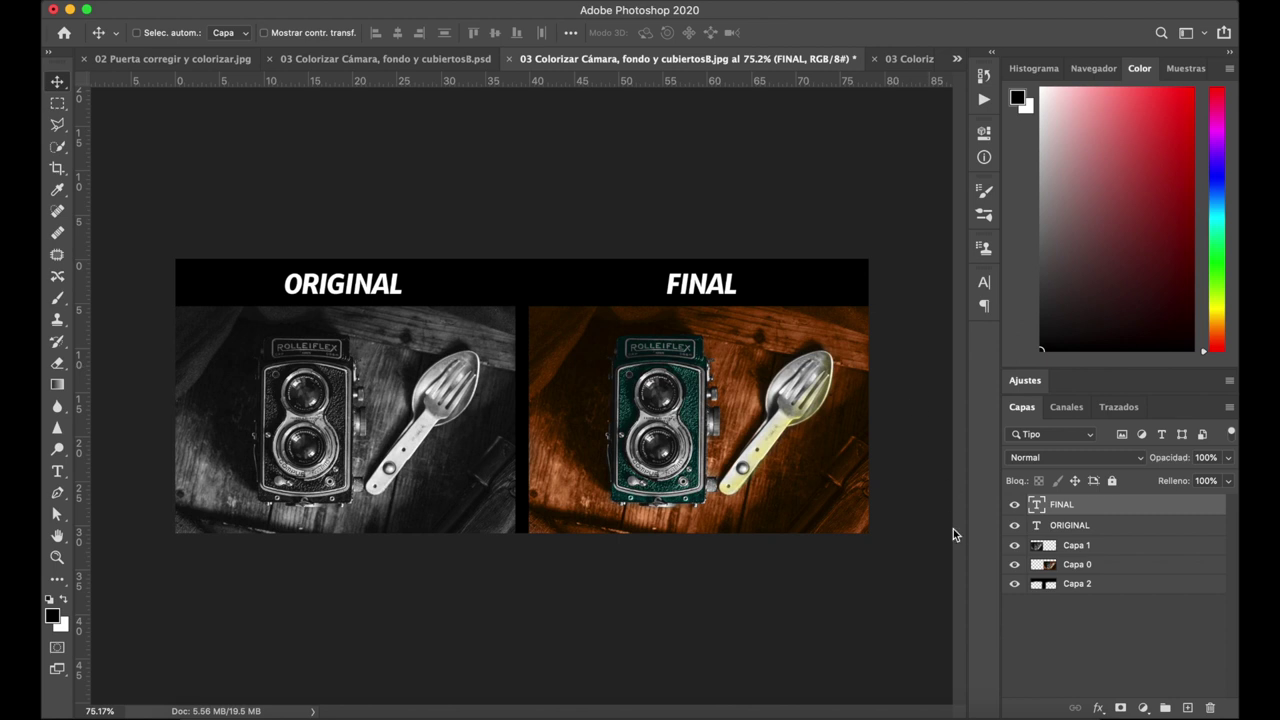
Extend the canvas slightly at the bottom using the Crop tool
{"action": "key", "text": "c"}
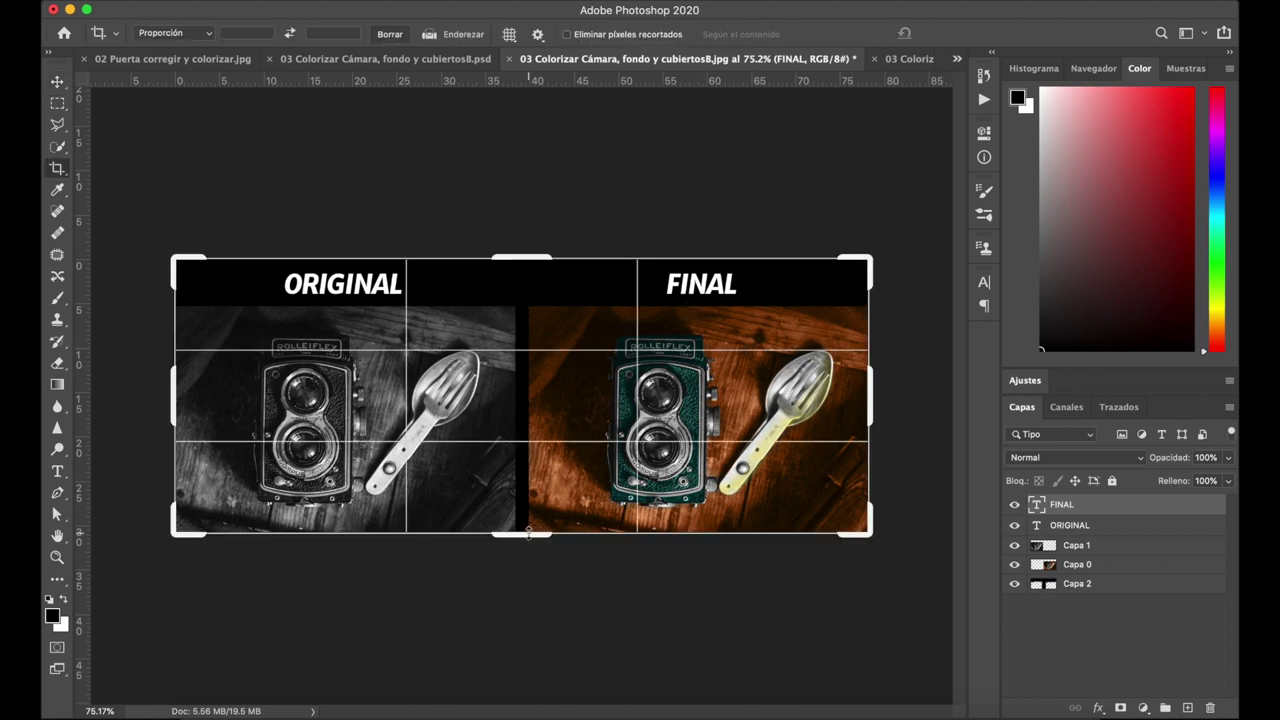
{"action": "left_click_drag", "start_coordinate": [528, 536], "coordinate": [522, 537]}
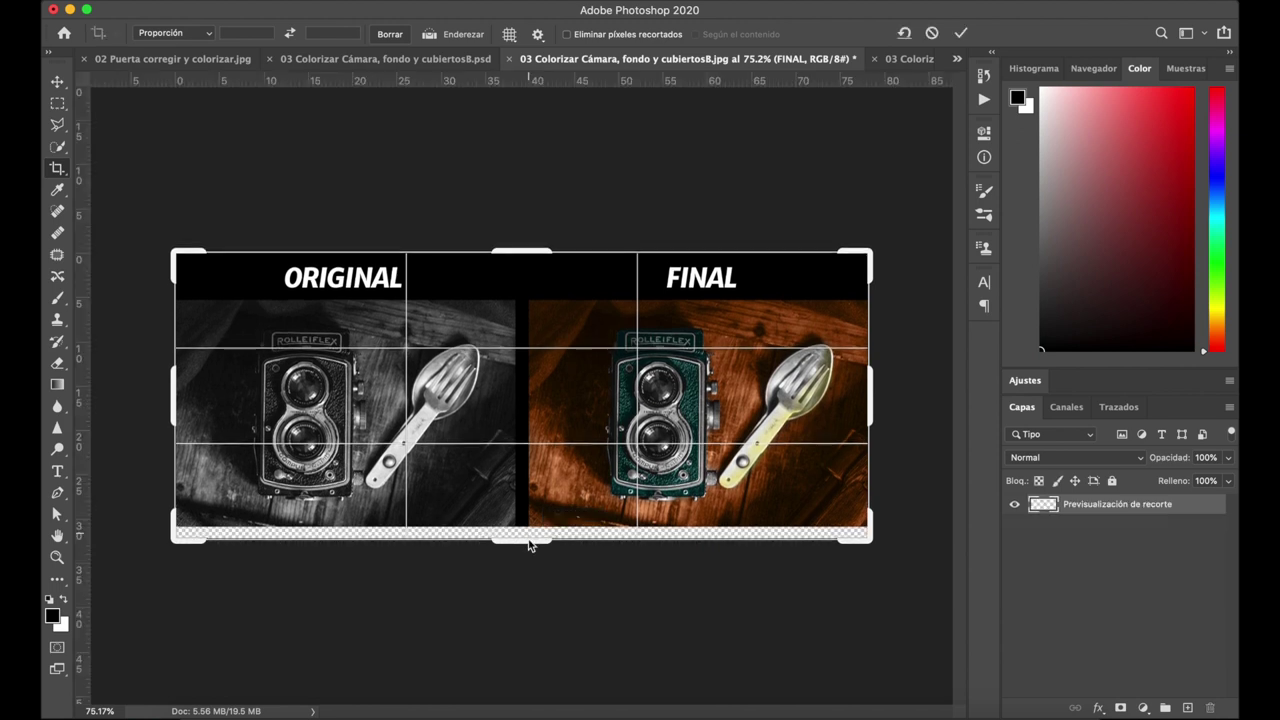
{"action": "key", "text": "Return"}
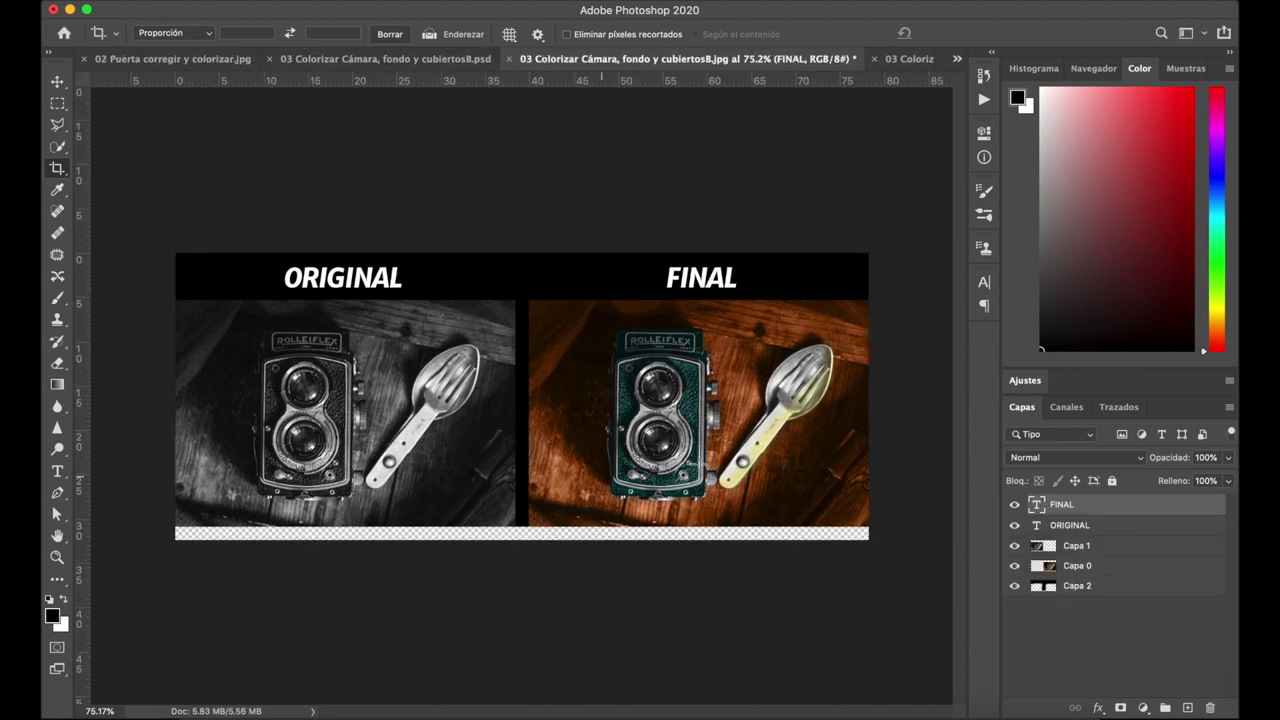
Paint the new bottom strip black on layer Capa 2 with the Brush
{"action": "left_click", "coordinate": [1097, 573]}
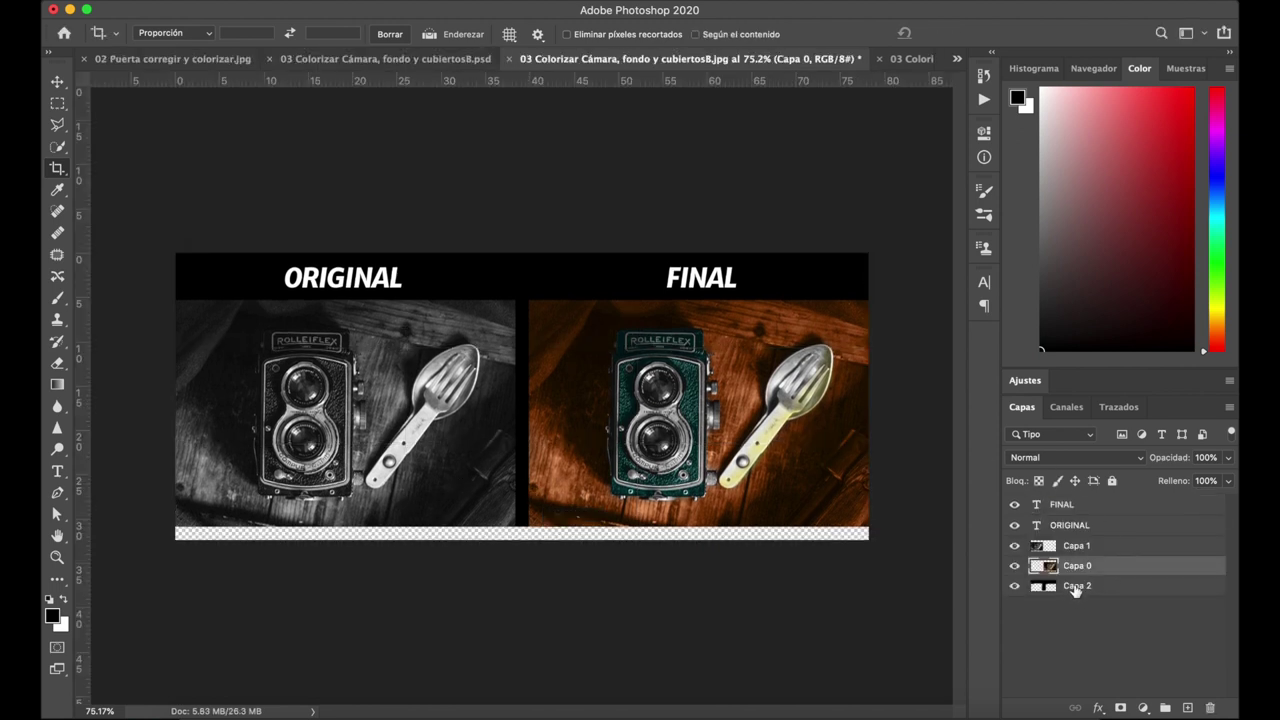
{"action": "left_click", "coordinate": [1072, 589]}
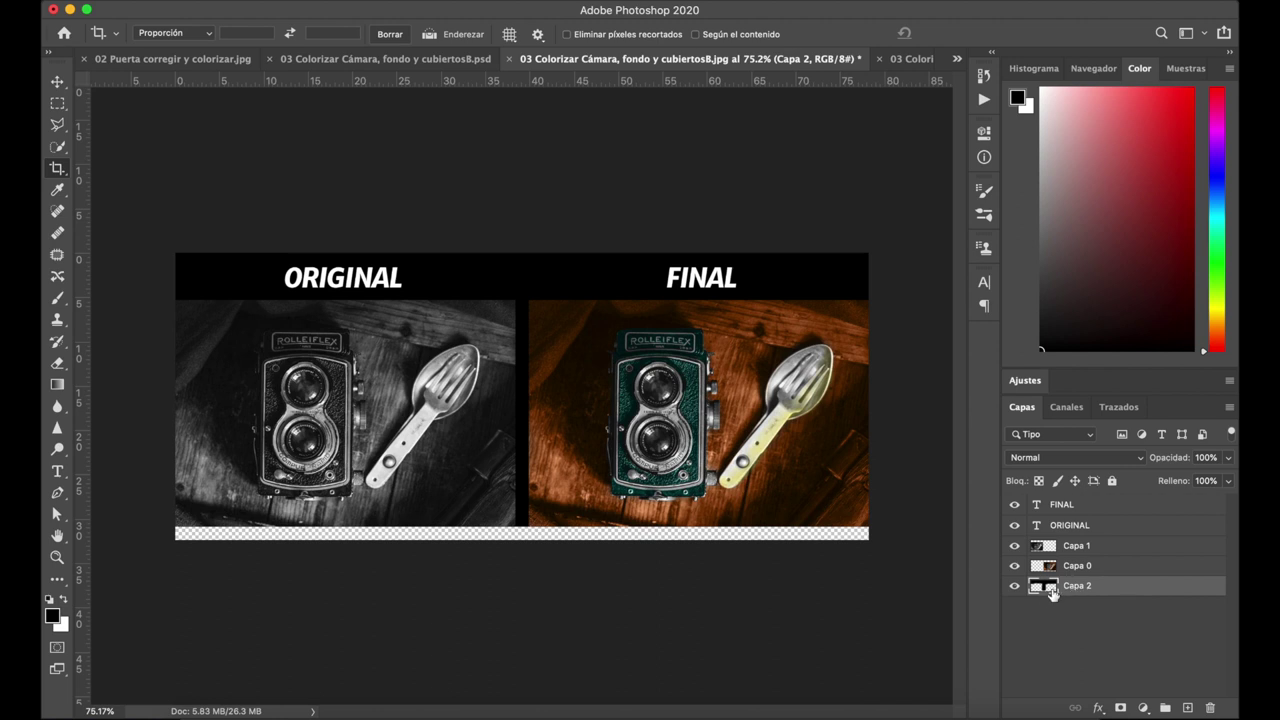
{"action": "key", "text": "b"}
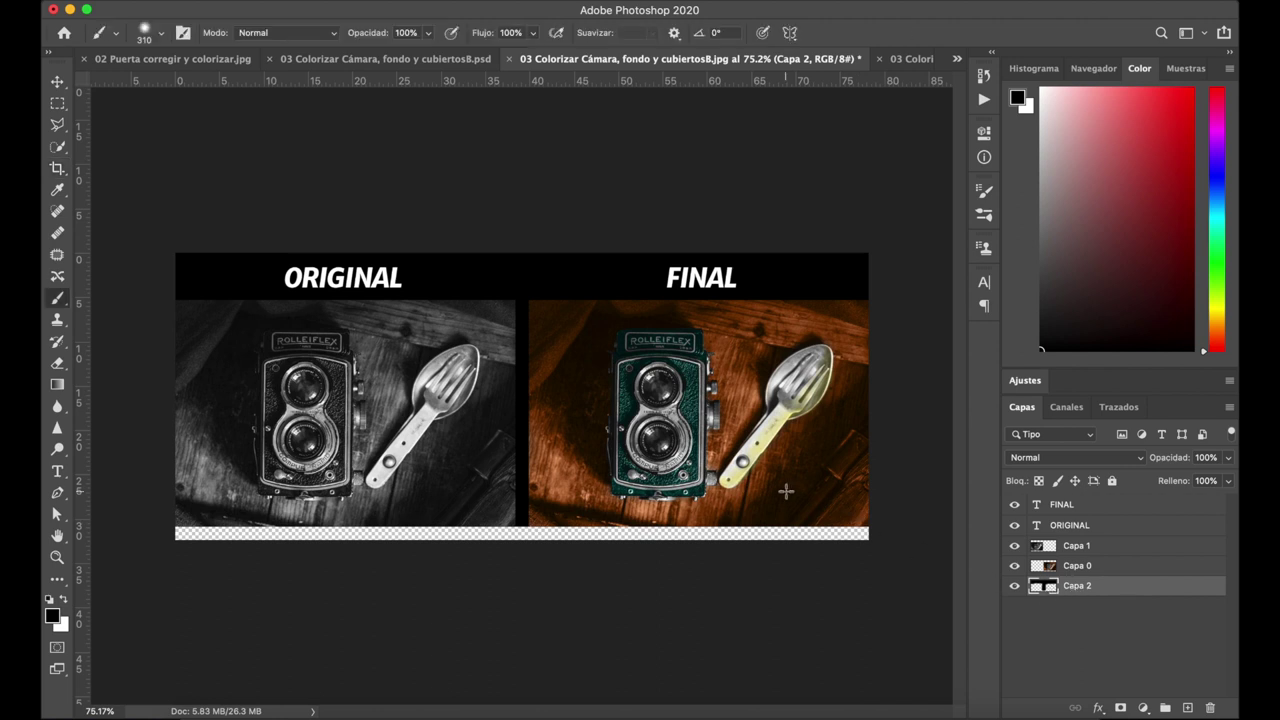
{"action": "left_click", "coordinate": [809, 541]}
{"action": "mouse_move", "coordinate": [843, 522]}
{"action": "left_mouse_down"}
{"action": "mouse_move", "coordinate": [789, 539]}
{"action": "mouse_move", "coordinate": [178, 540]}
{"action": "left_mouse_up"}
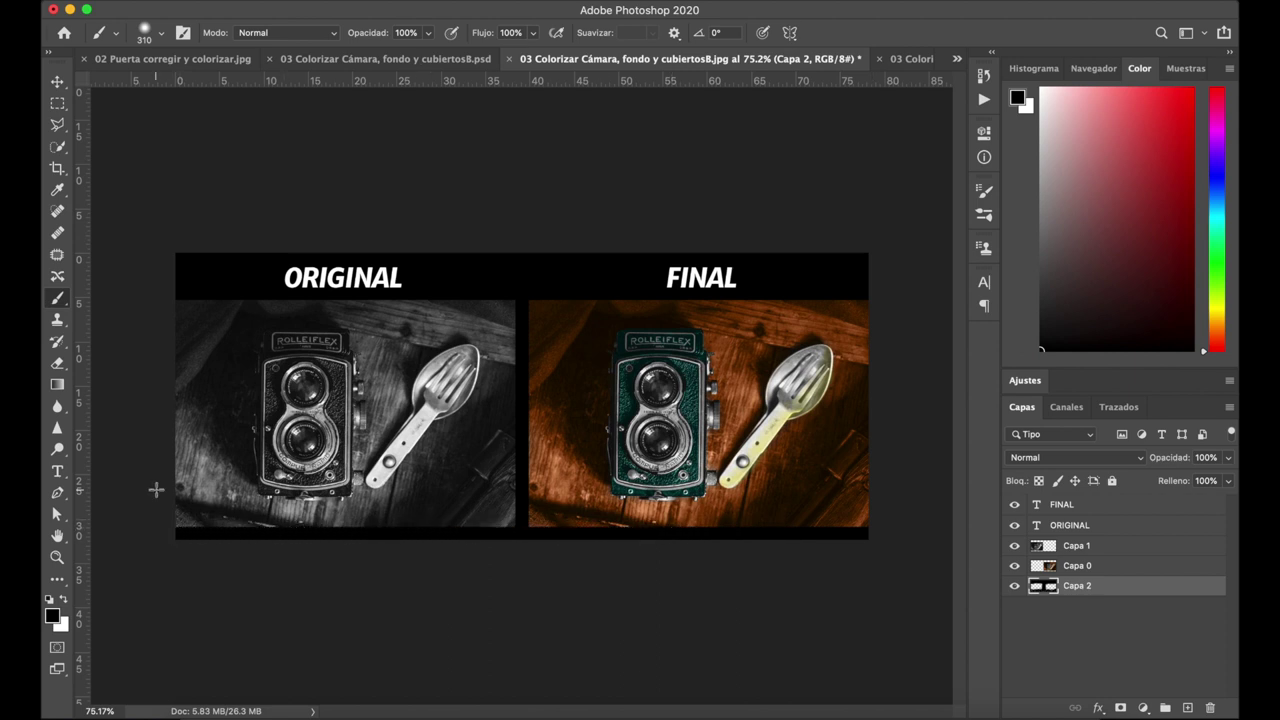
{"action": "left_click", "coordinate": [57, 81]}
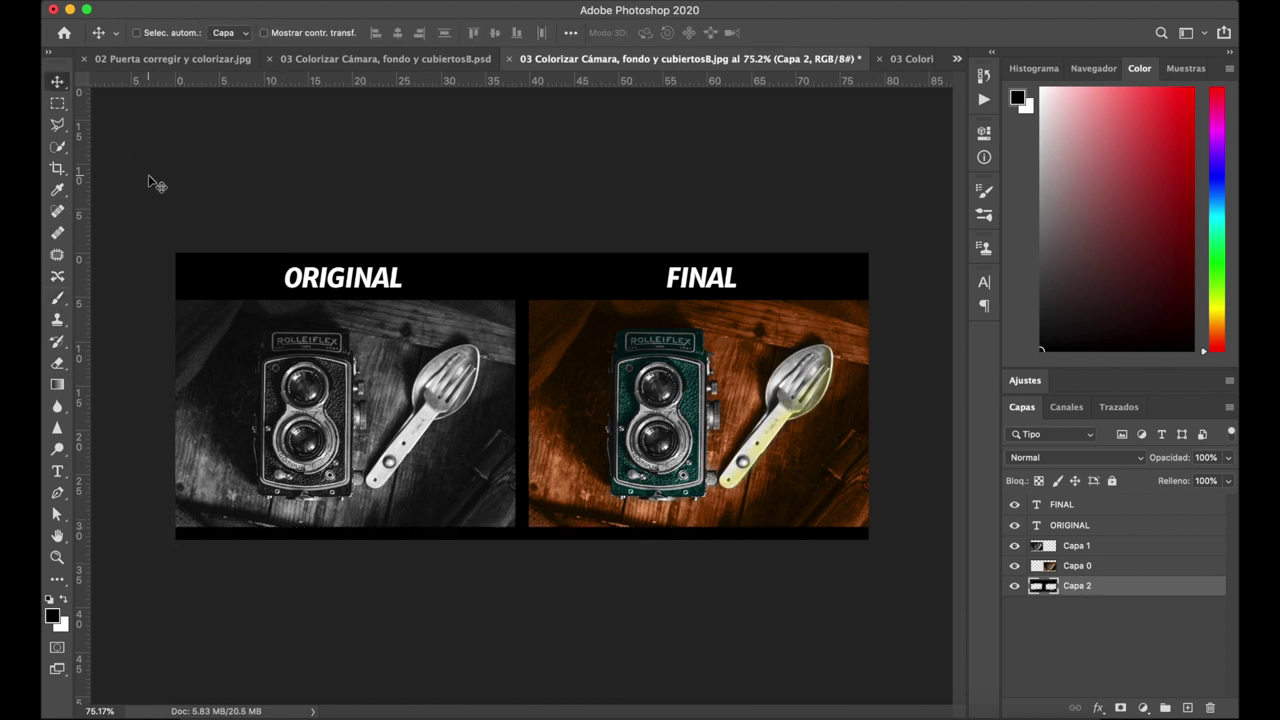